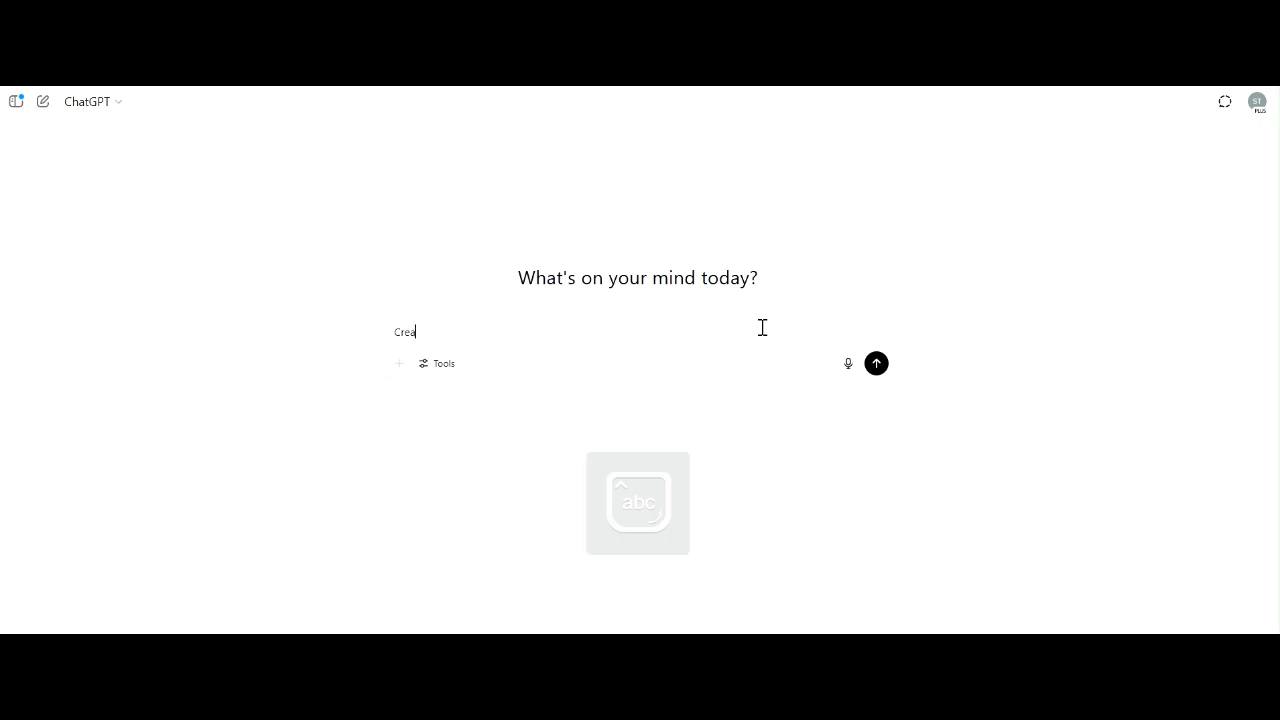
Step: Begin the prompt with "Create a 1 minute modern african folktale story about twin girls."
type("a 1 minute african")
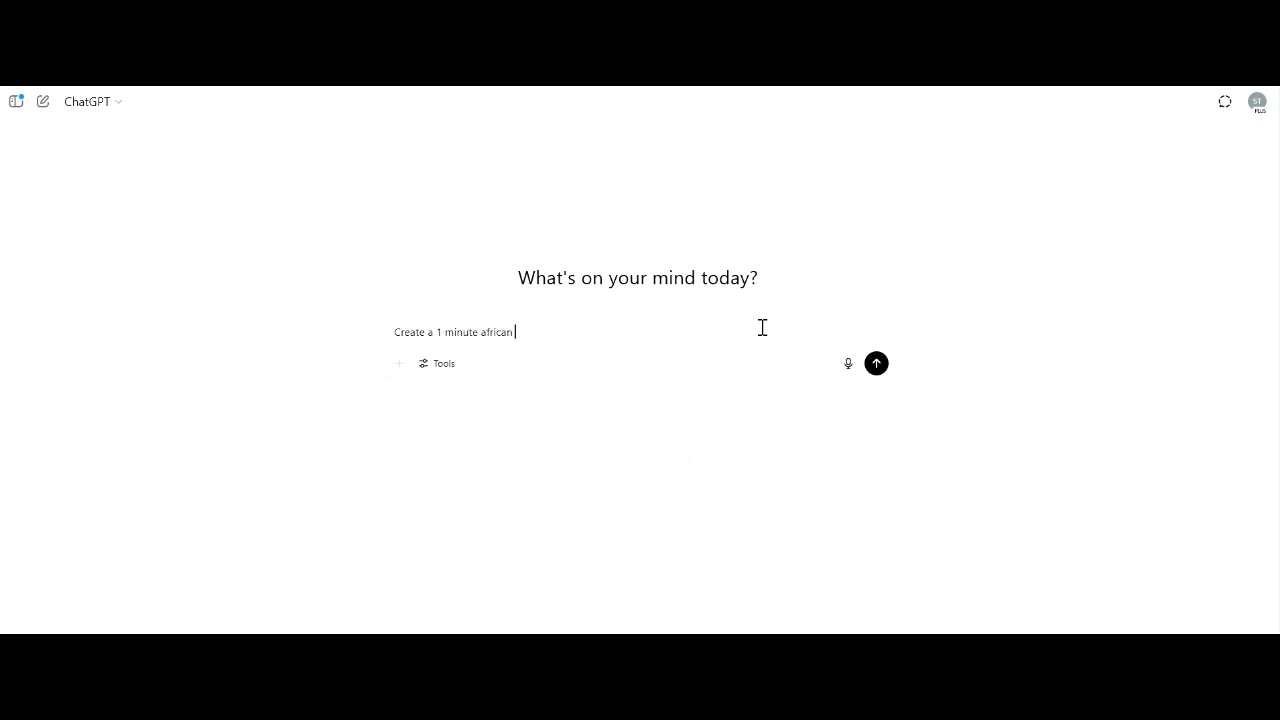
type("a")
key("BackSpace")
key("BackSpace")
key("BackSpace")
key("BackSpace")
key("BackSpace")
key("BackSpace")
type("modern africa")
type(" folk")
key("BackSpace")
key("BackSpace")
key("BackSpace")
key("BackSpace")
key("BackSpace")
type("n folktale story about twin girls. ")
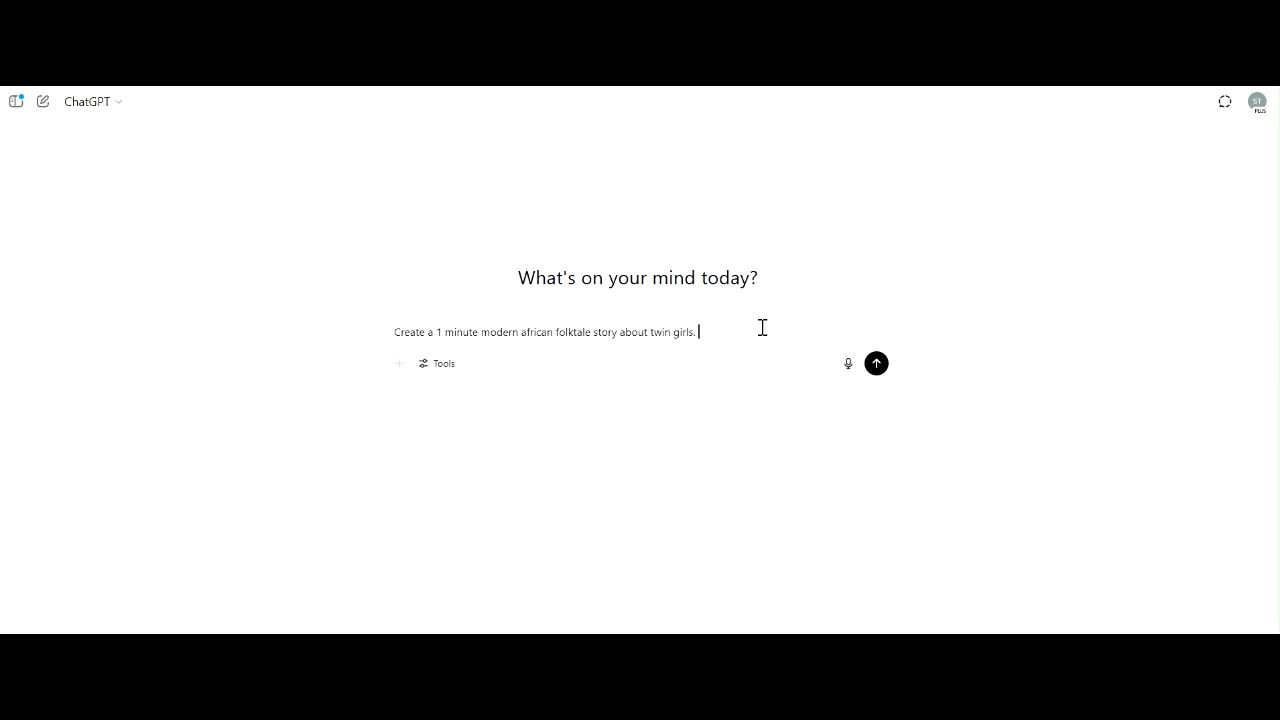
Step: Add to the prompt "Make it interesting, let there be a twist or climax."
type("Make it intera")
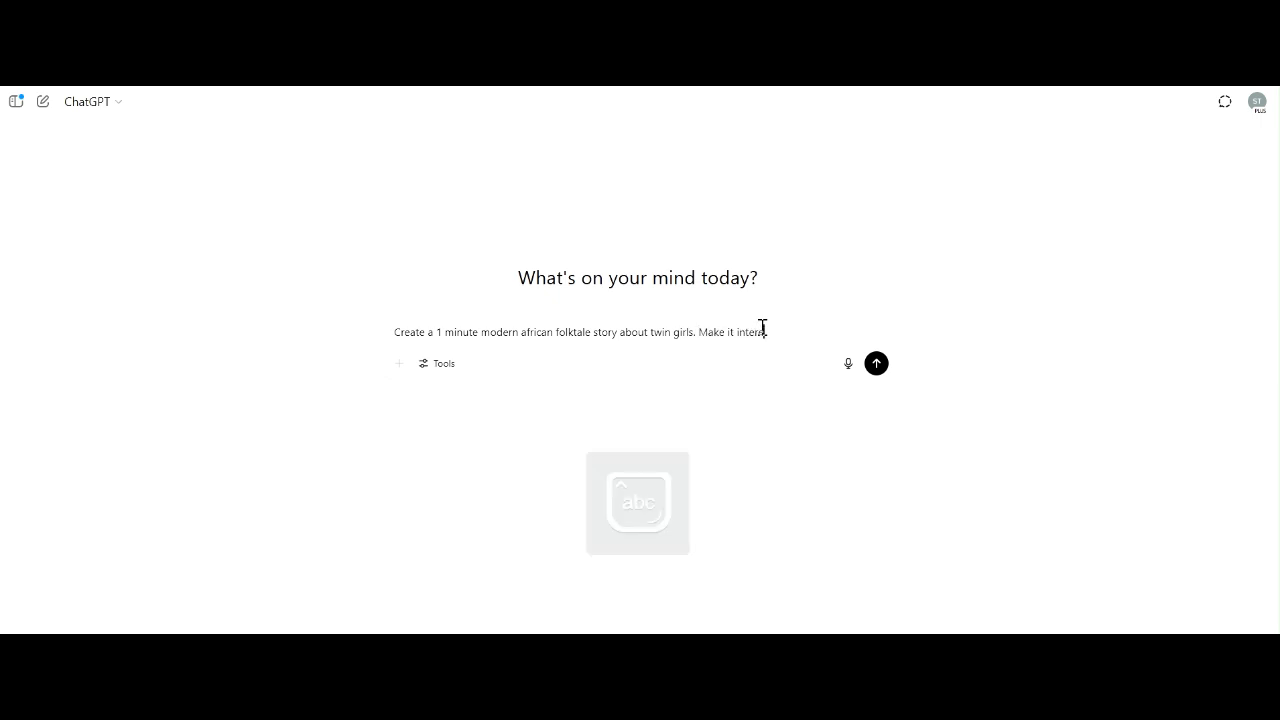
type("sting. let the")
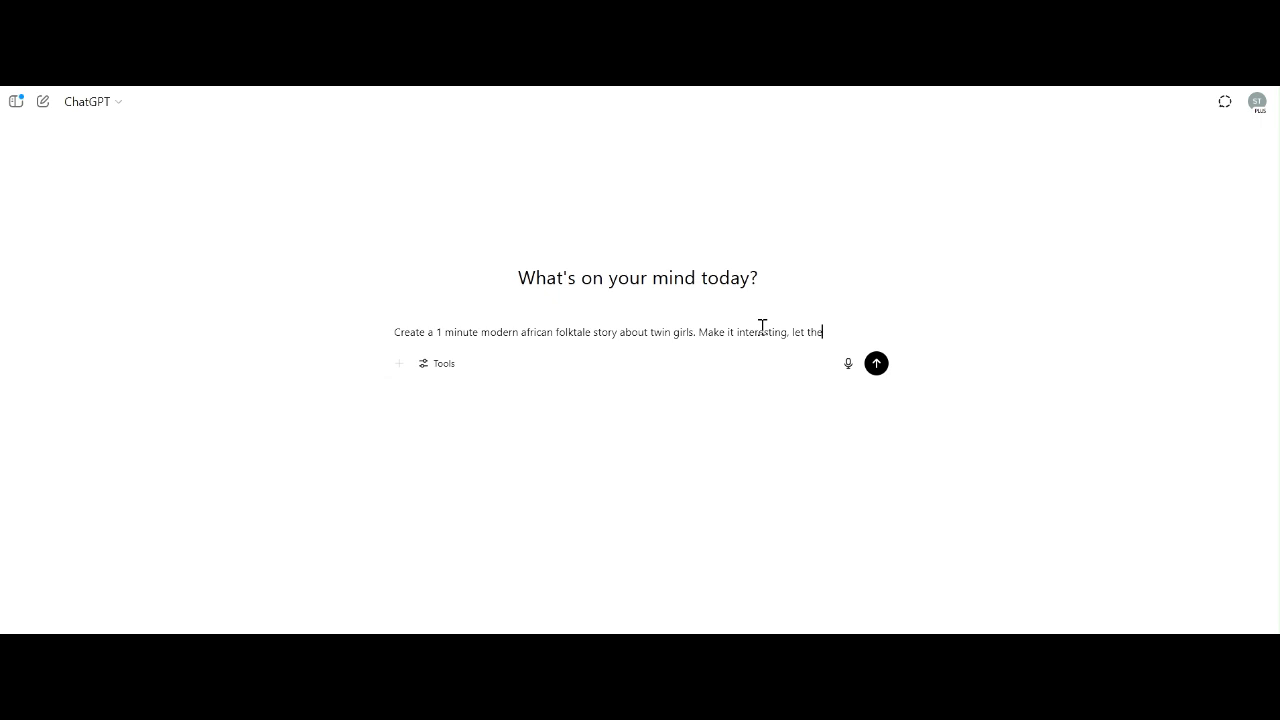
type("re be a twist")
type(" or clim")
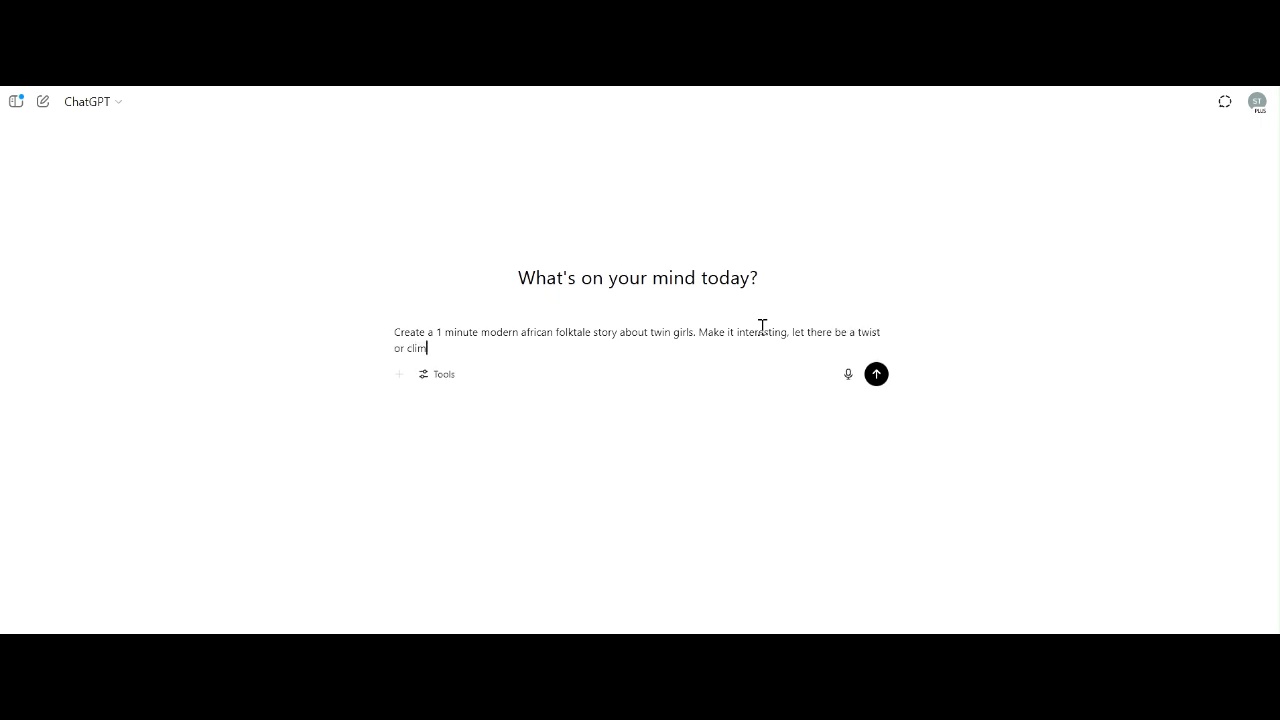
type("ax. There sho")
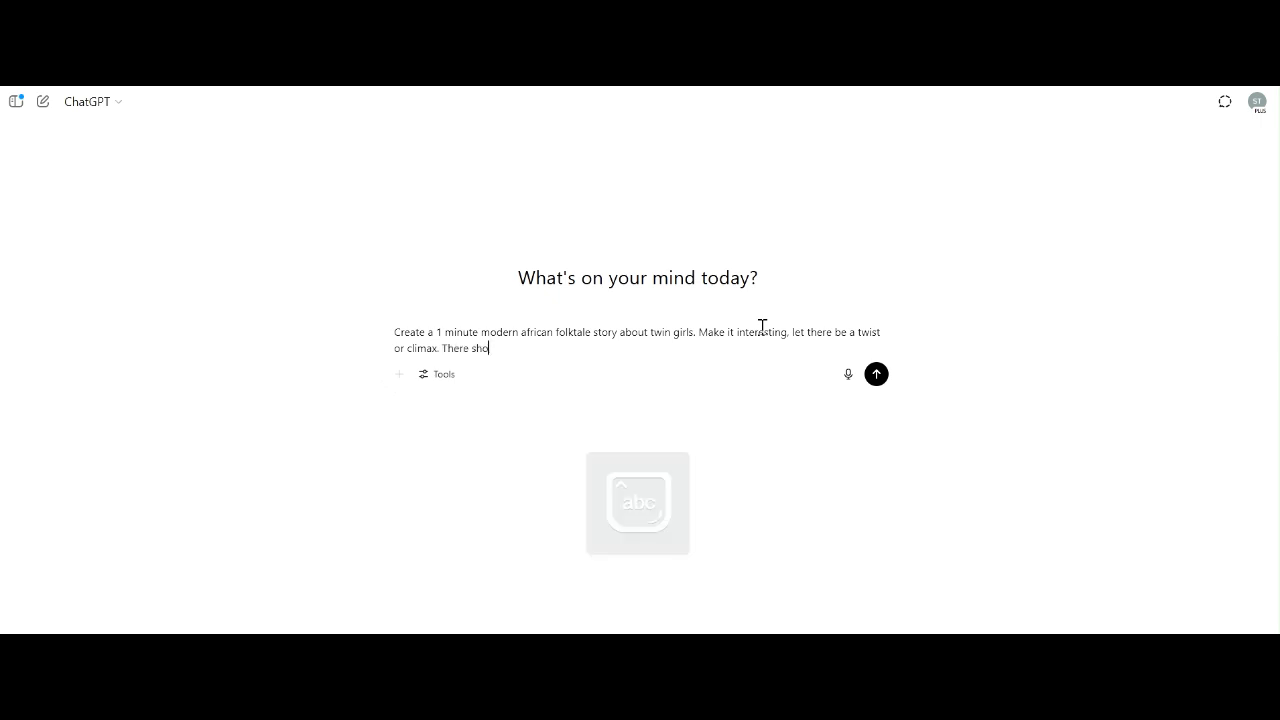
key("BackSpace")
key("BackSpace")
key("BackSpace")
key("BackSpace")
key("BackSpace")
key("BackSpace")
key("BackSpace")
key("BackSpace")
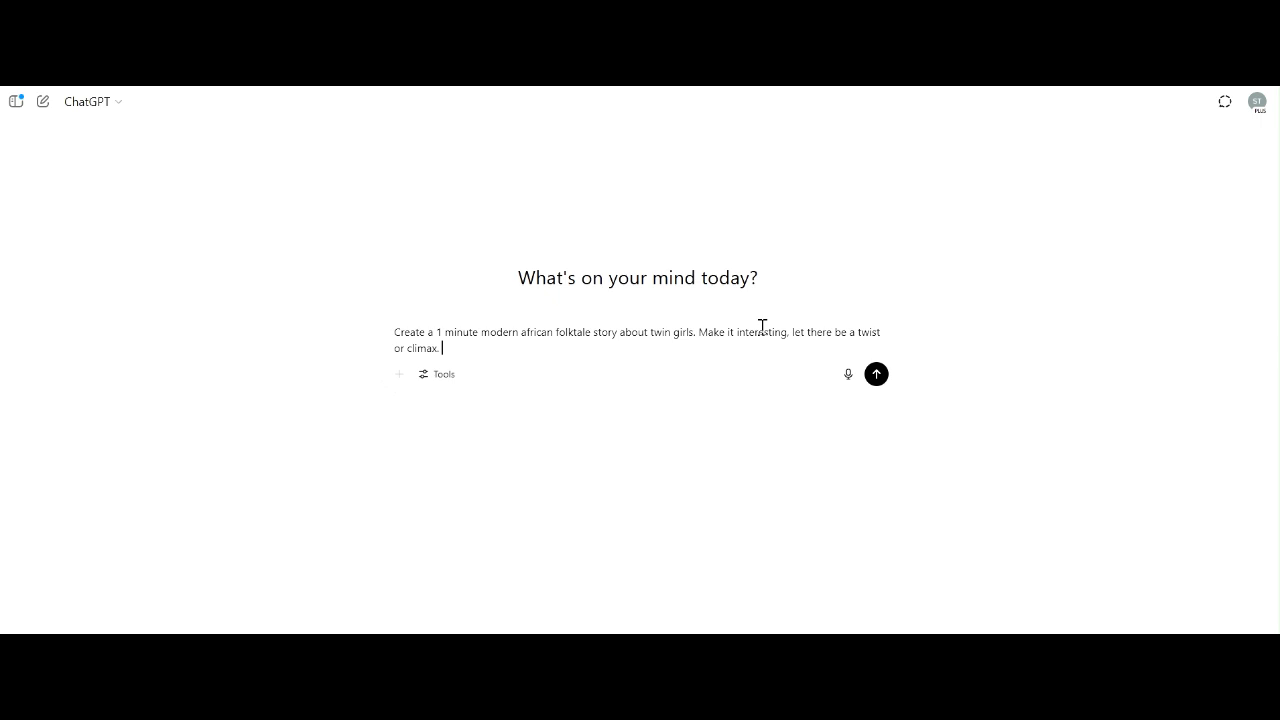
Step: Finish the prompt with "Use easy to understand english." and submit it
key("Caps_Lock")
type("U")
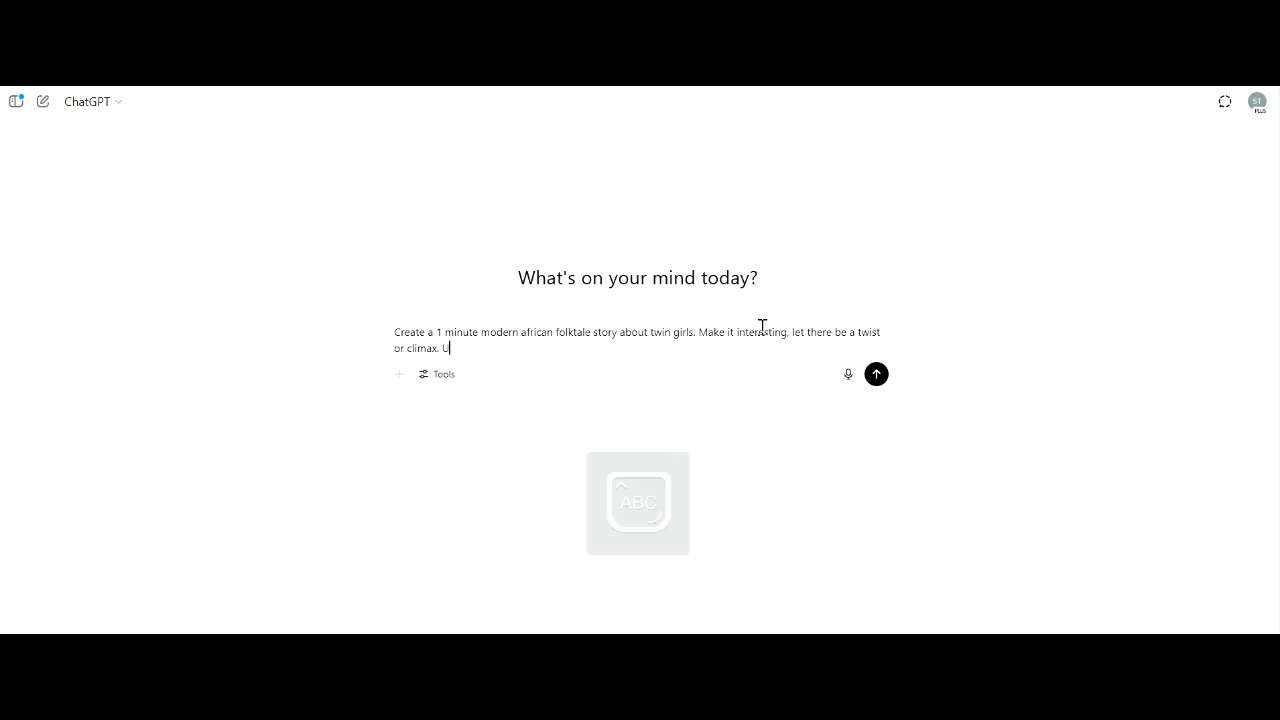
key("Caps_Lock")
type("se easy to unders")
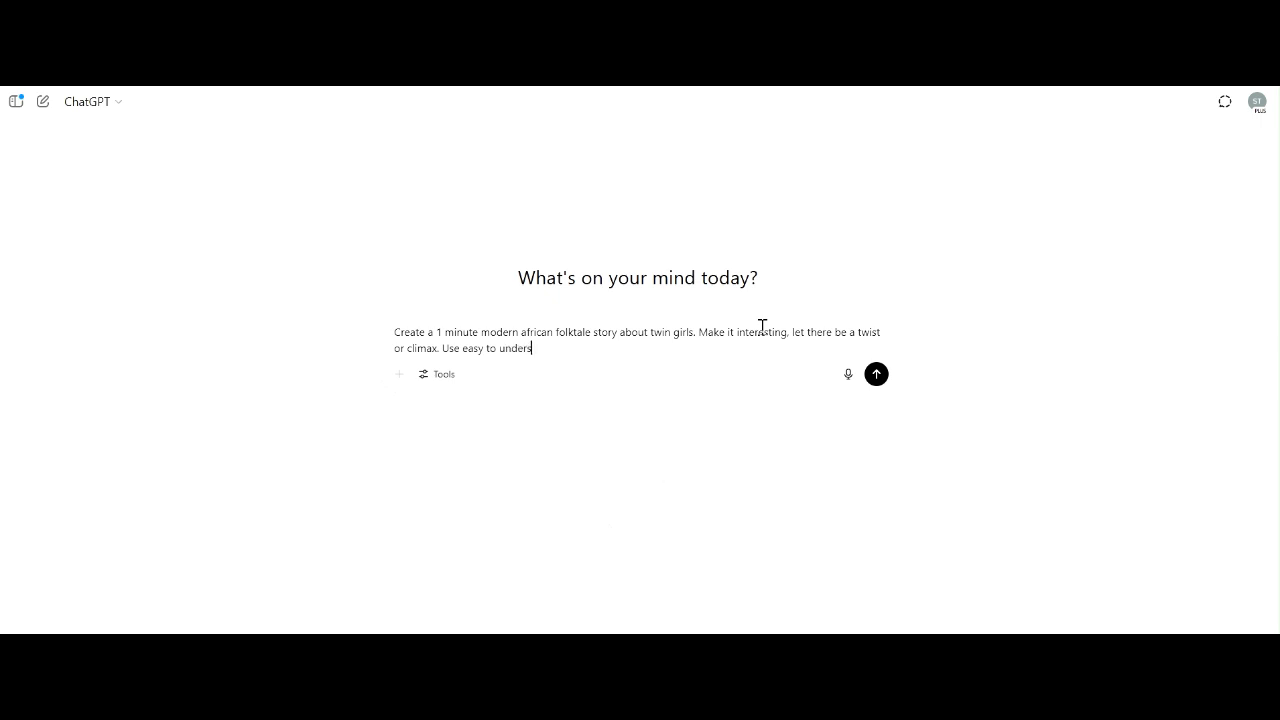
type("tand english.")
key("Return")
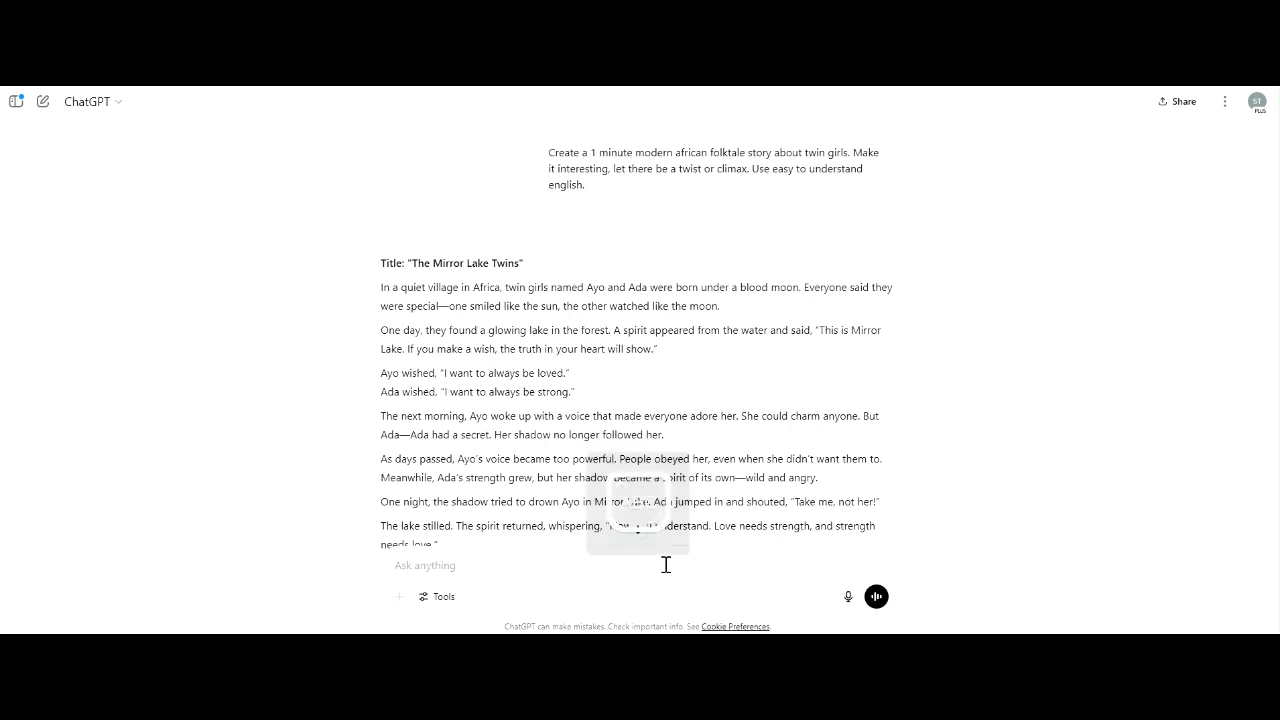
Step: Send the follow-up request "Refine this so it has a modern nollywood story plot."
type("Refine this so it is like a modern nollywood")
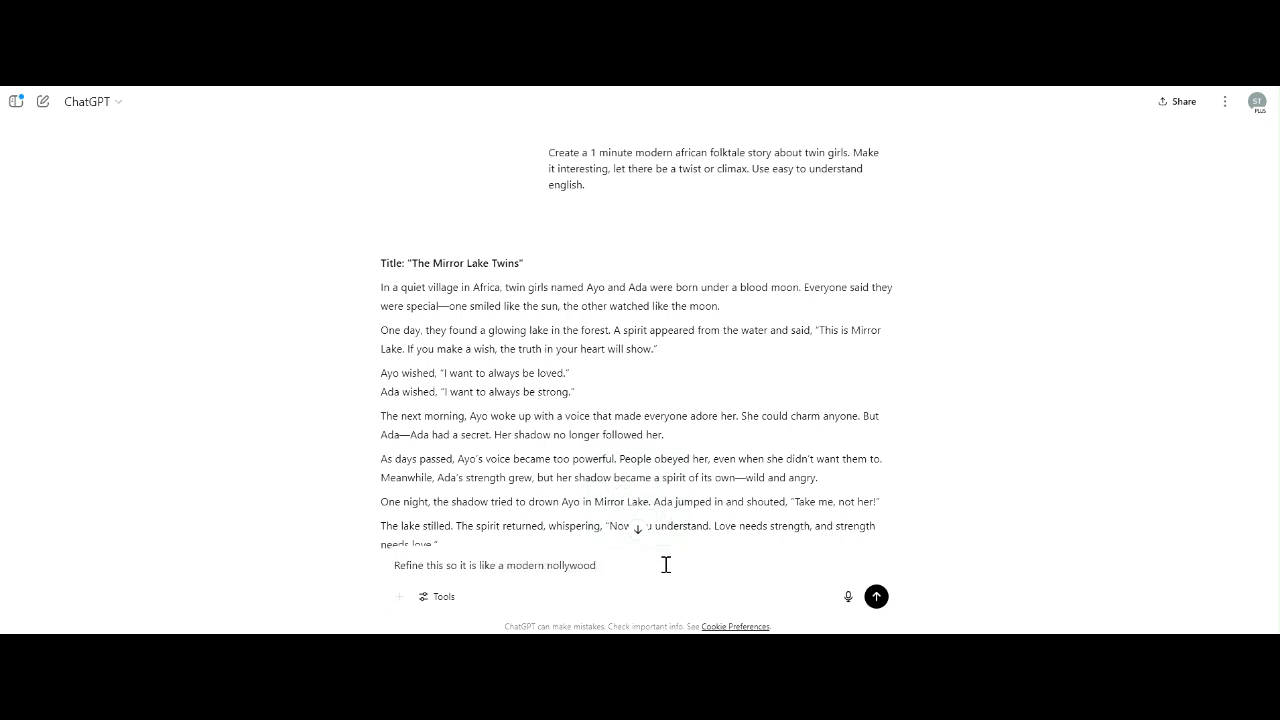
left_click_drag(506, 565, 467, 566)
key("BackSpace")
type("has a")
left_click(603, 566)
type("story plot.")
key("Return")
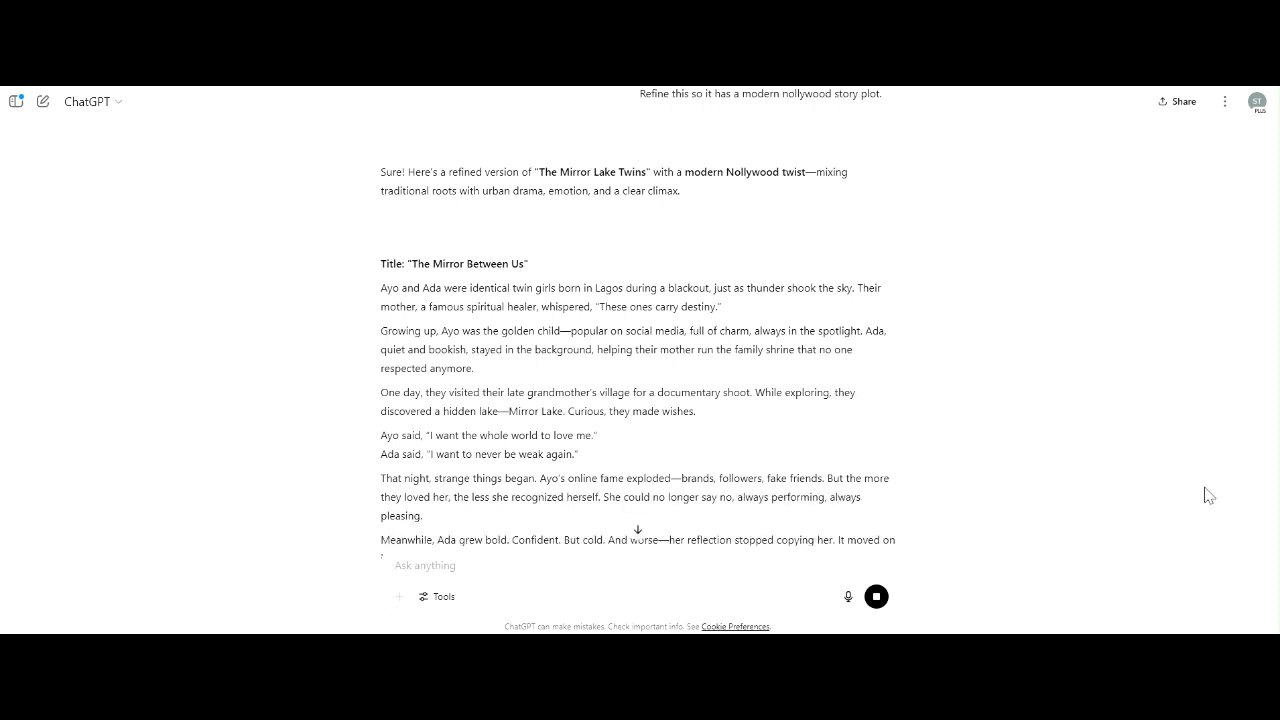
Step: Copy the original twin girls prompt into a new message
scroll(640, 350, "up", 15)
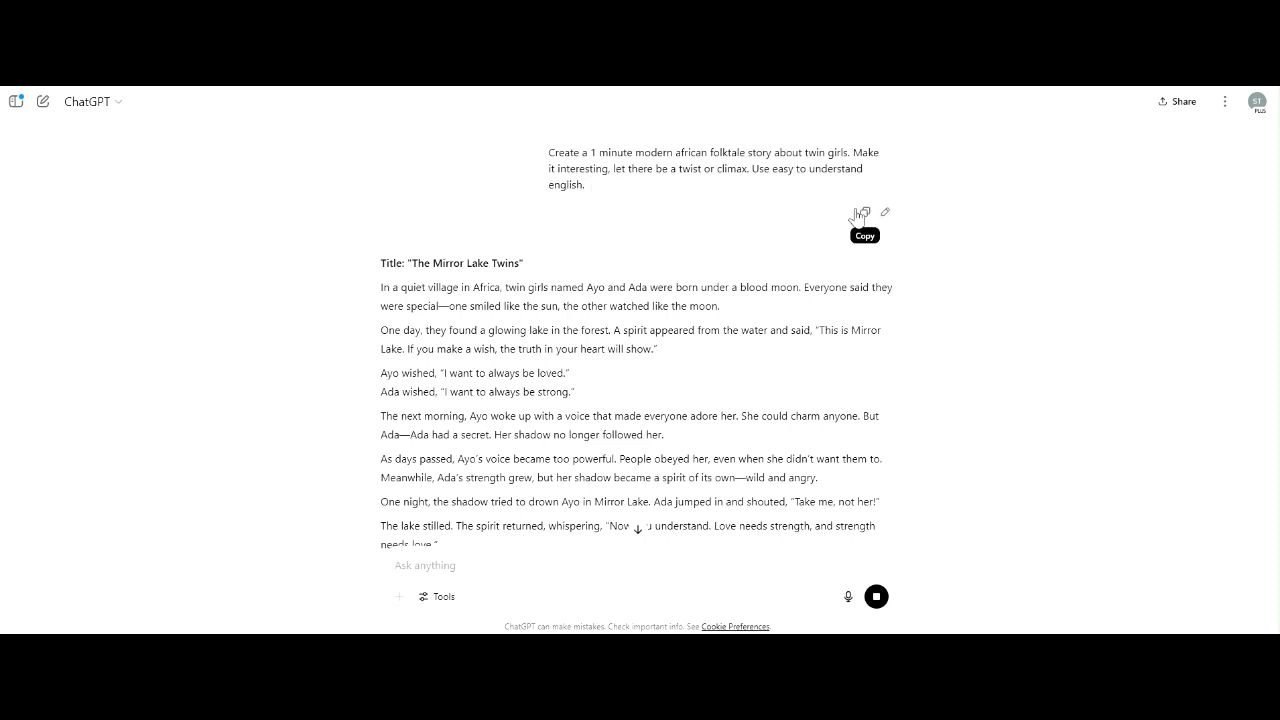
left_click(859, 213)
left_click(636, 530)
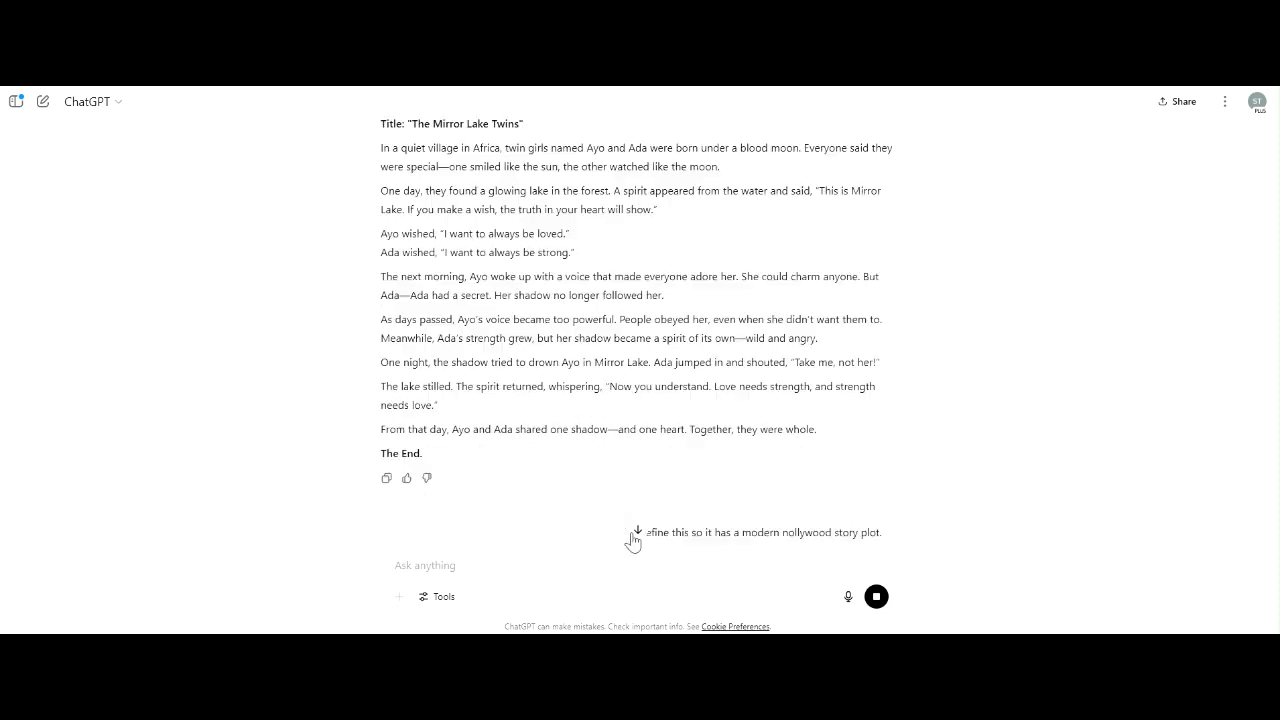
left_click(644, 561)
key("ctrl+v")
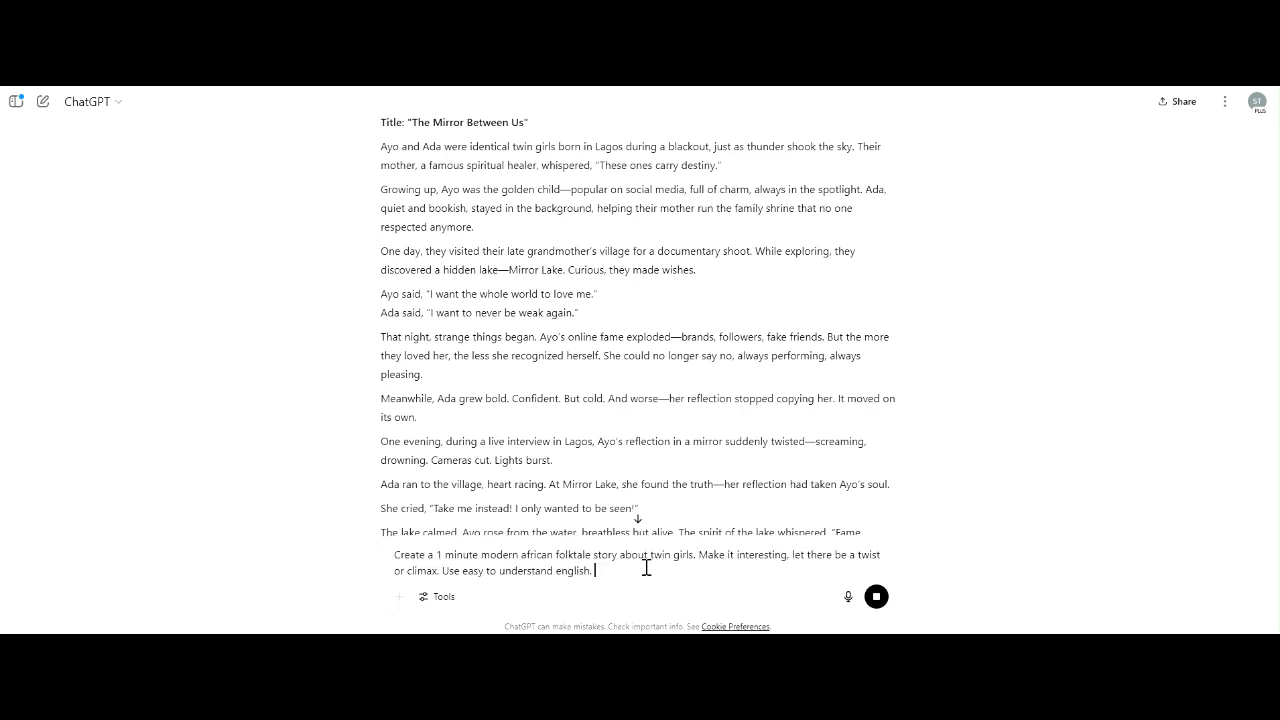
Step: Replace "Make it interesting, let there be a twist or climax" in the new message with "Let it have a modern nollywood story plot."
scroll(1106, 261, "up", 3)
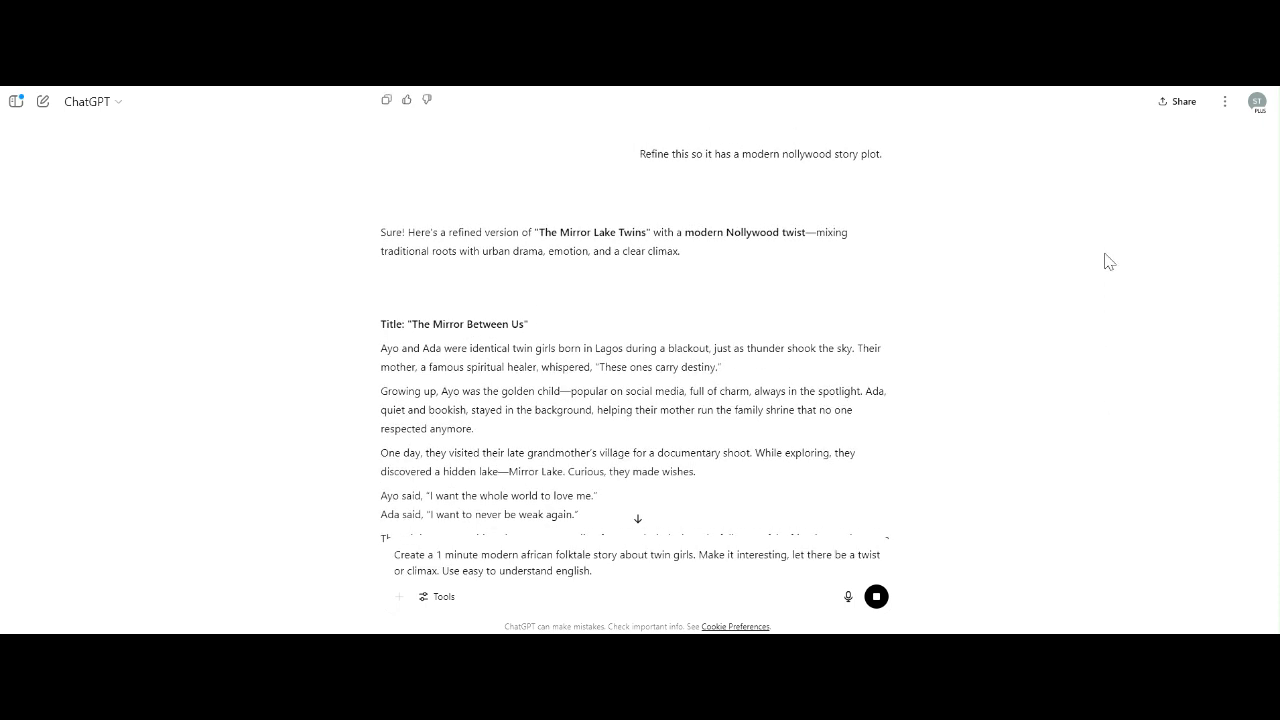
mouse_move(894, 236)
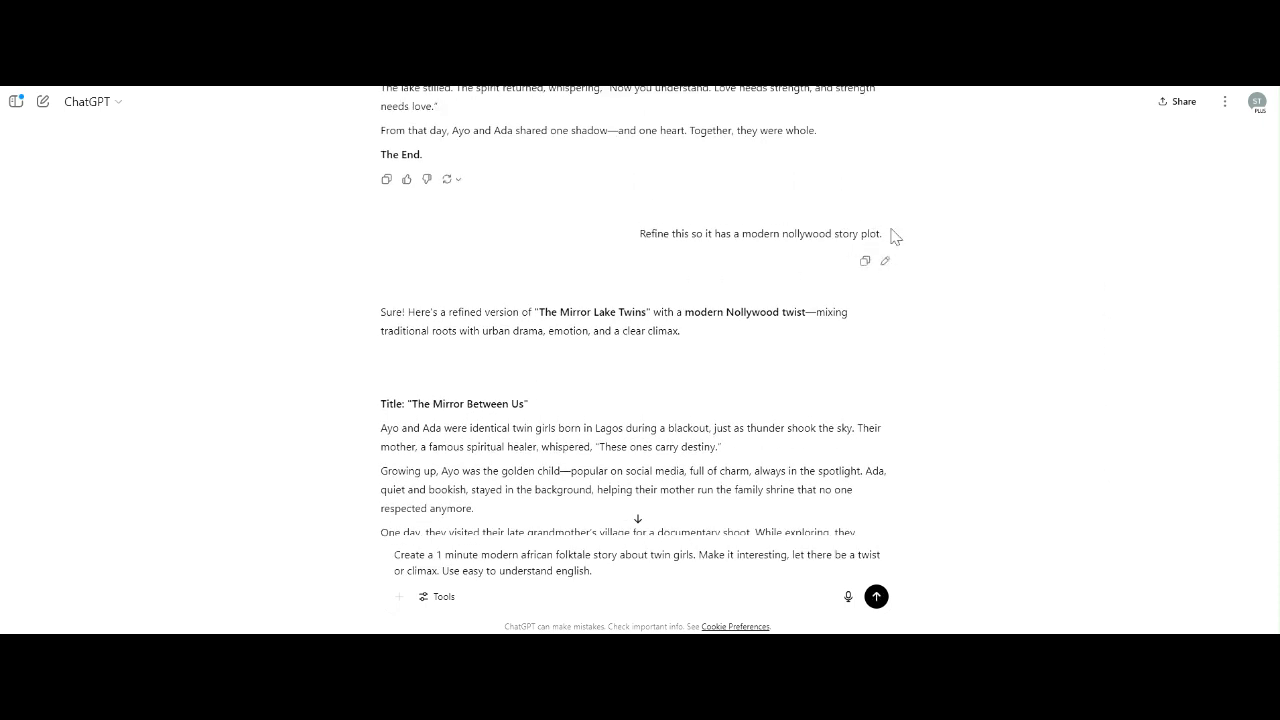
left_click_drag(894, 236, 740, 236)
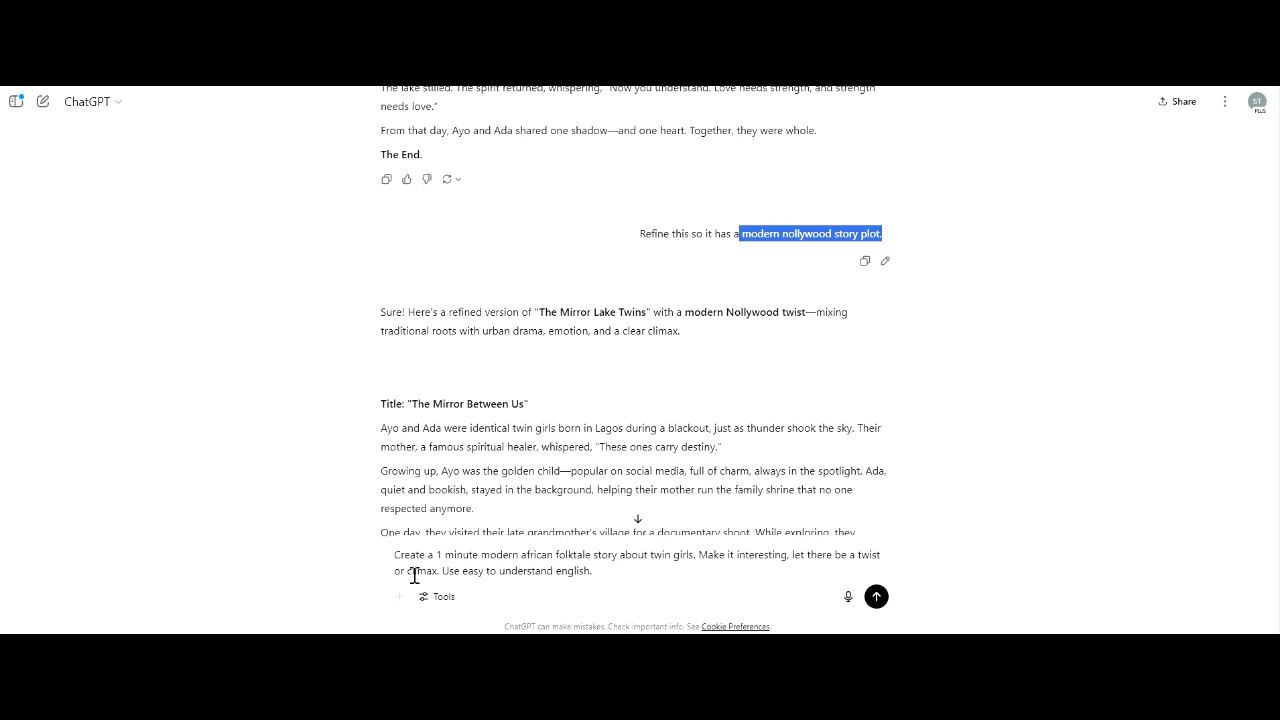
left_click_drag(437, 572, 702, 533)
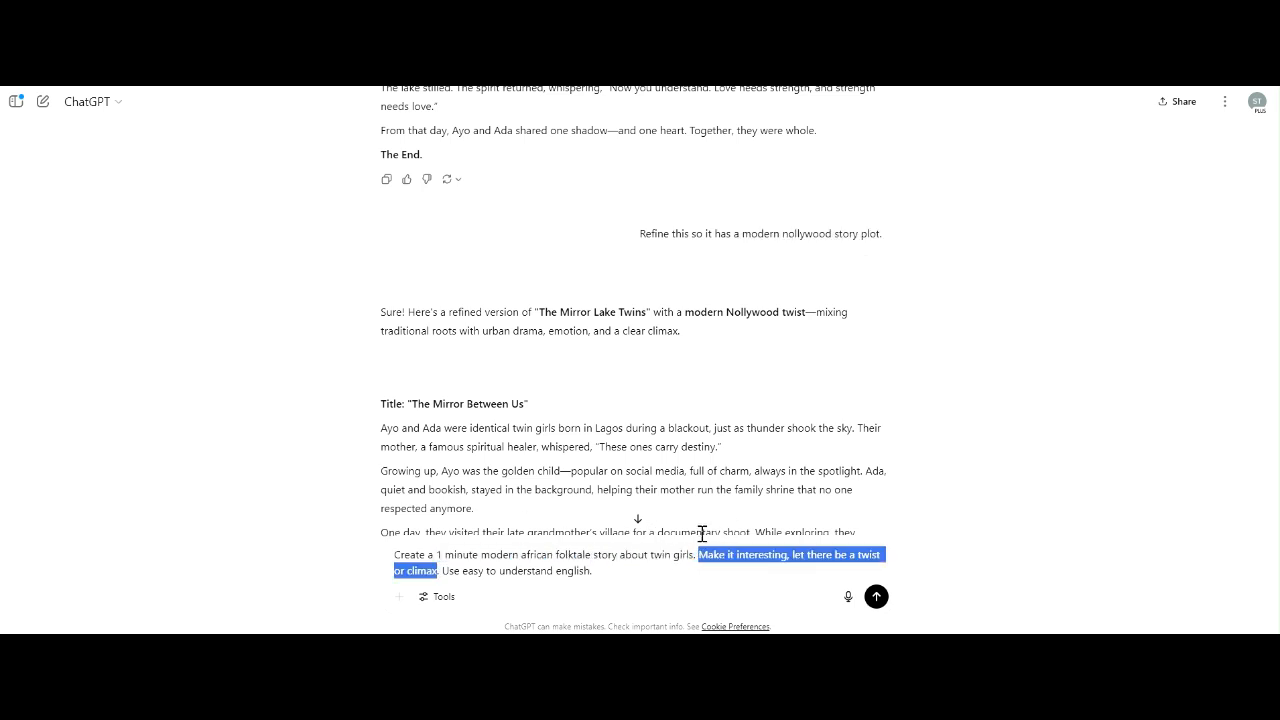
key("BackSpace")
key("ctrl+v")
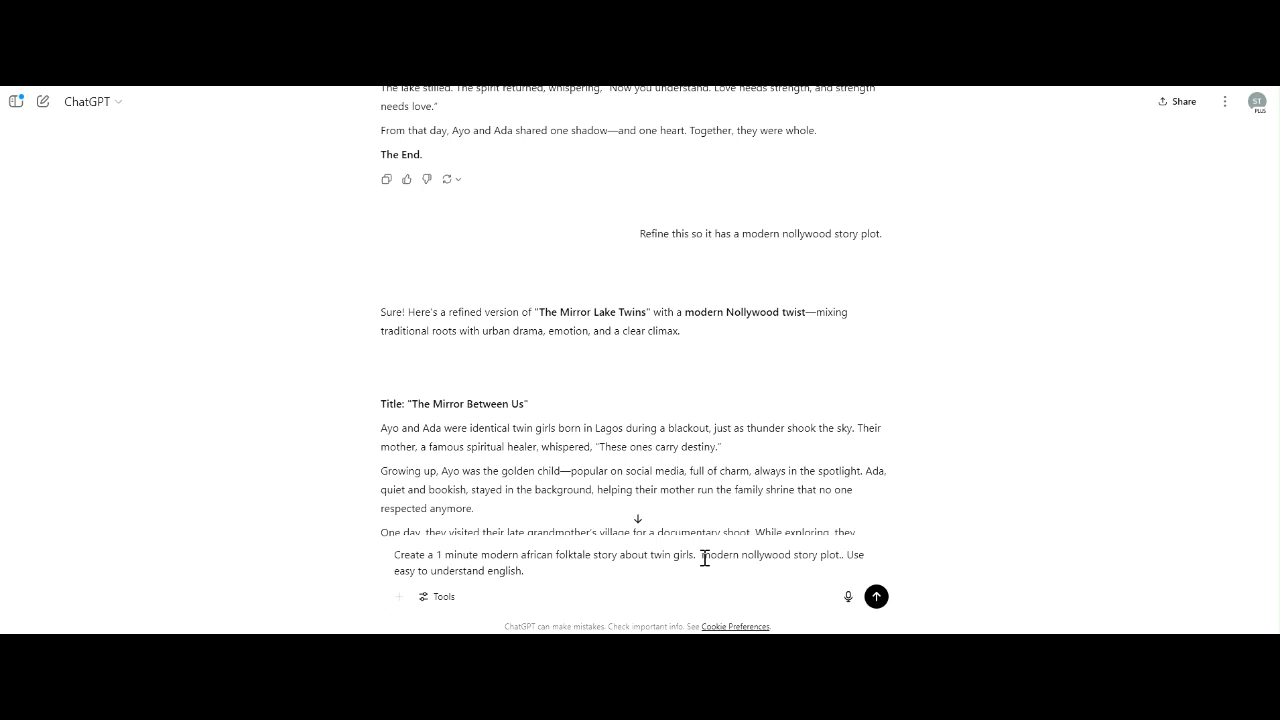
left_click(705, 558)
type("Let it have a m")
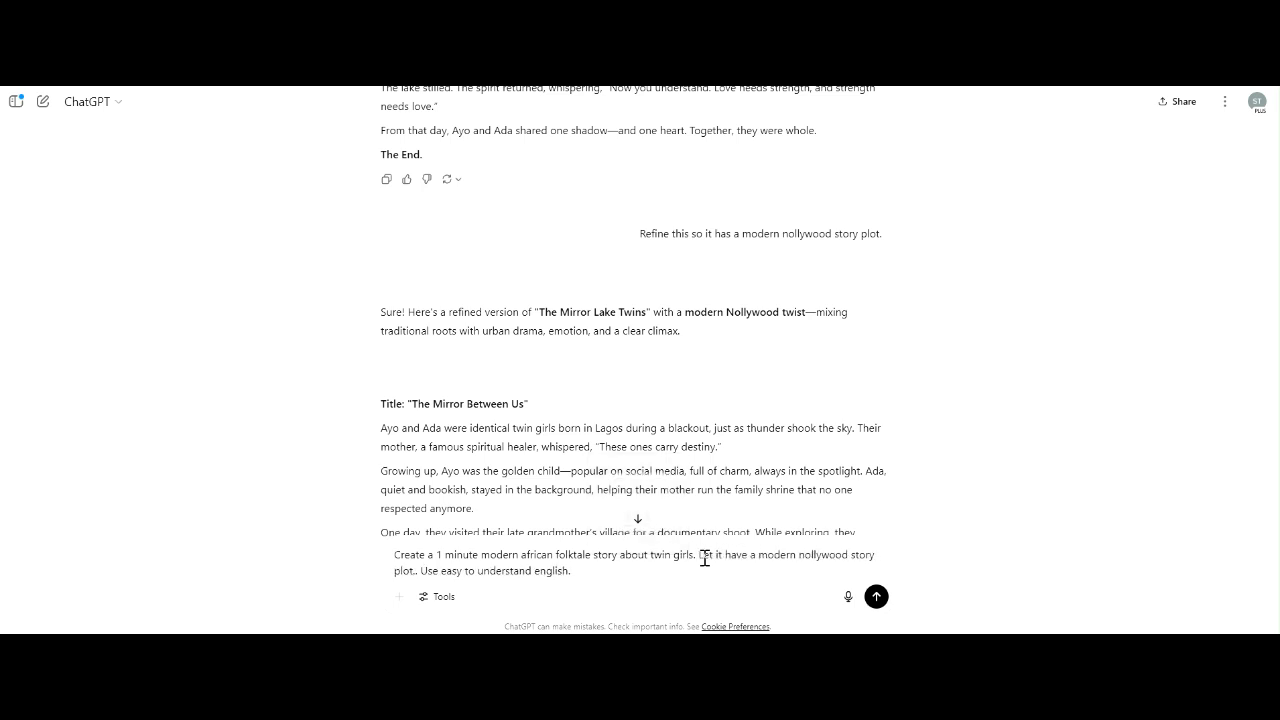
Step: Append "Do not copy anything above." to the revised prompt and submit it
type(" Do ")
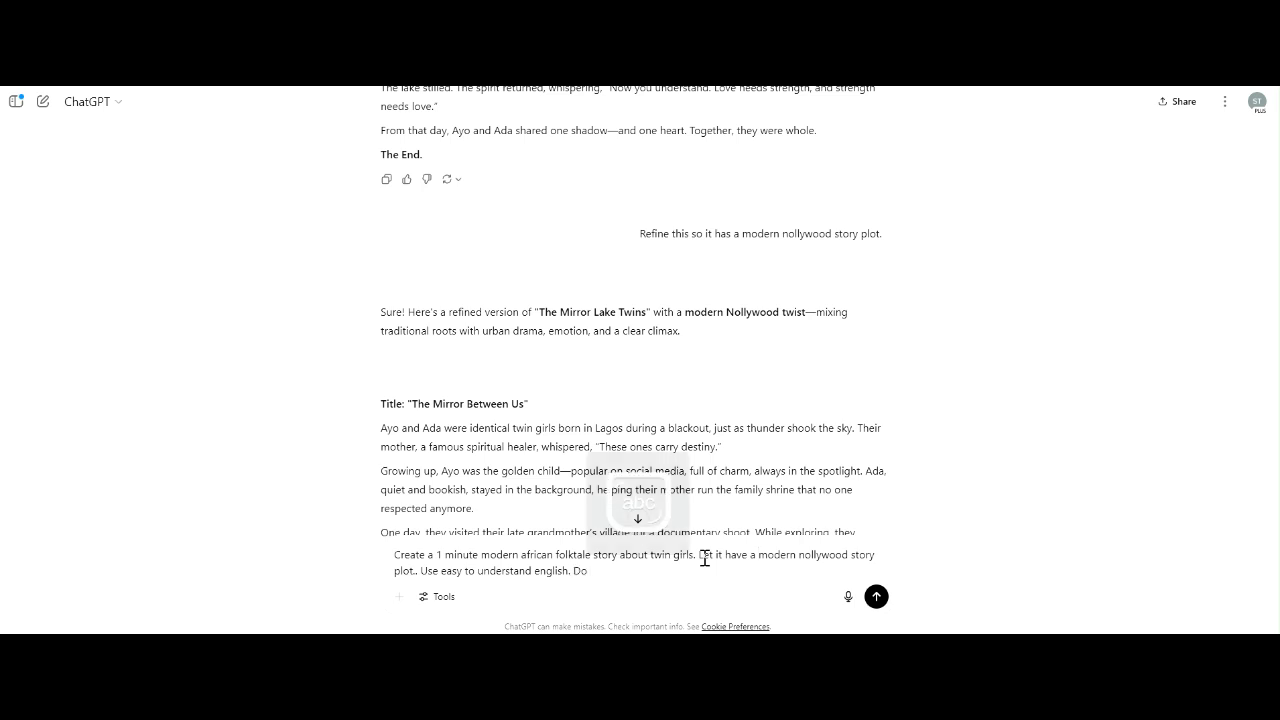
type("not copy anything above")
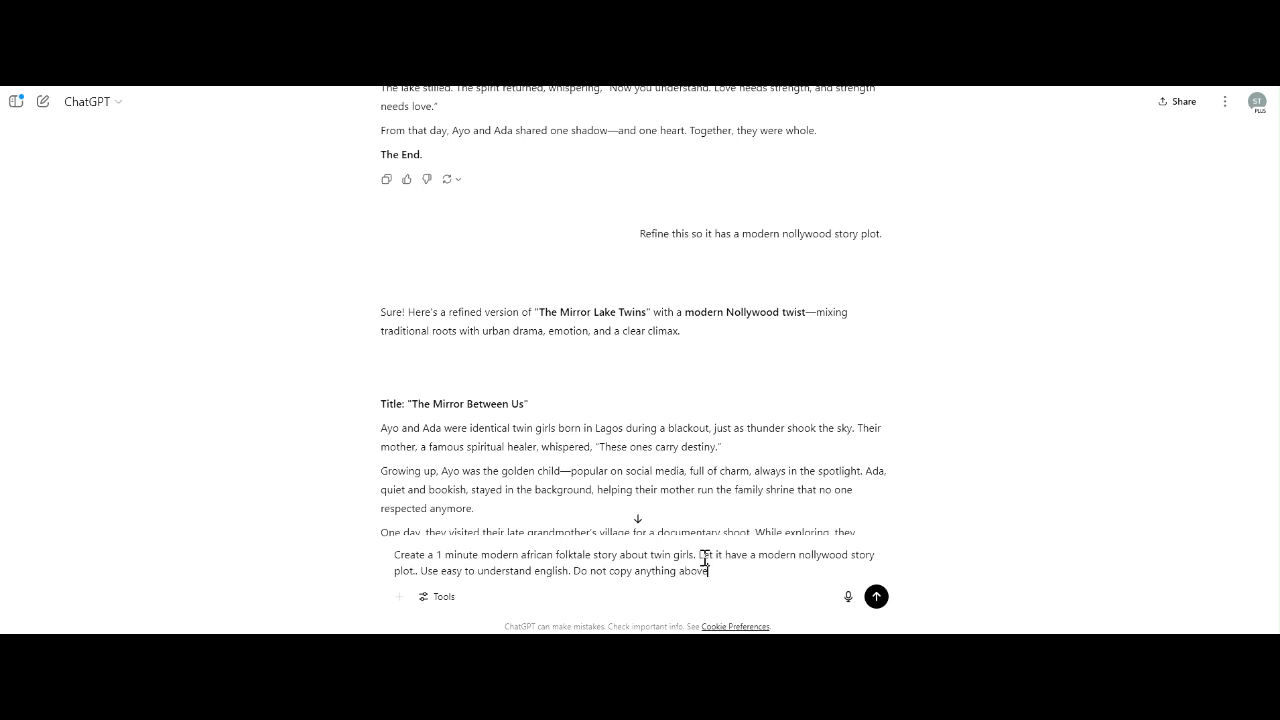
type(".")
scroll(705, 560, "down", 5)
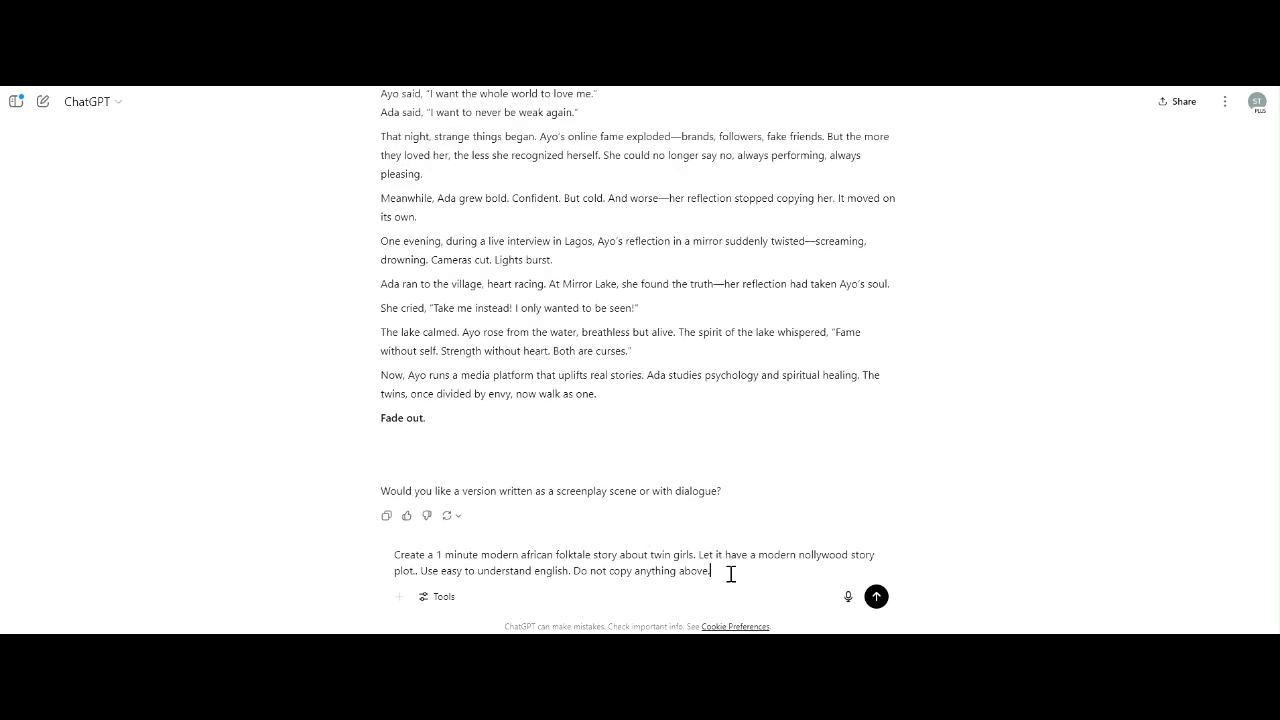
key("Return")
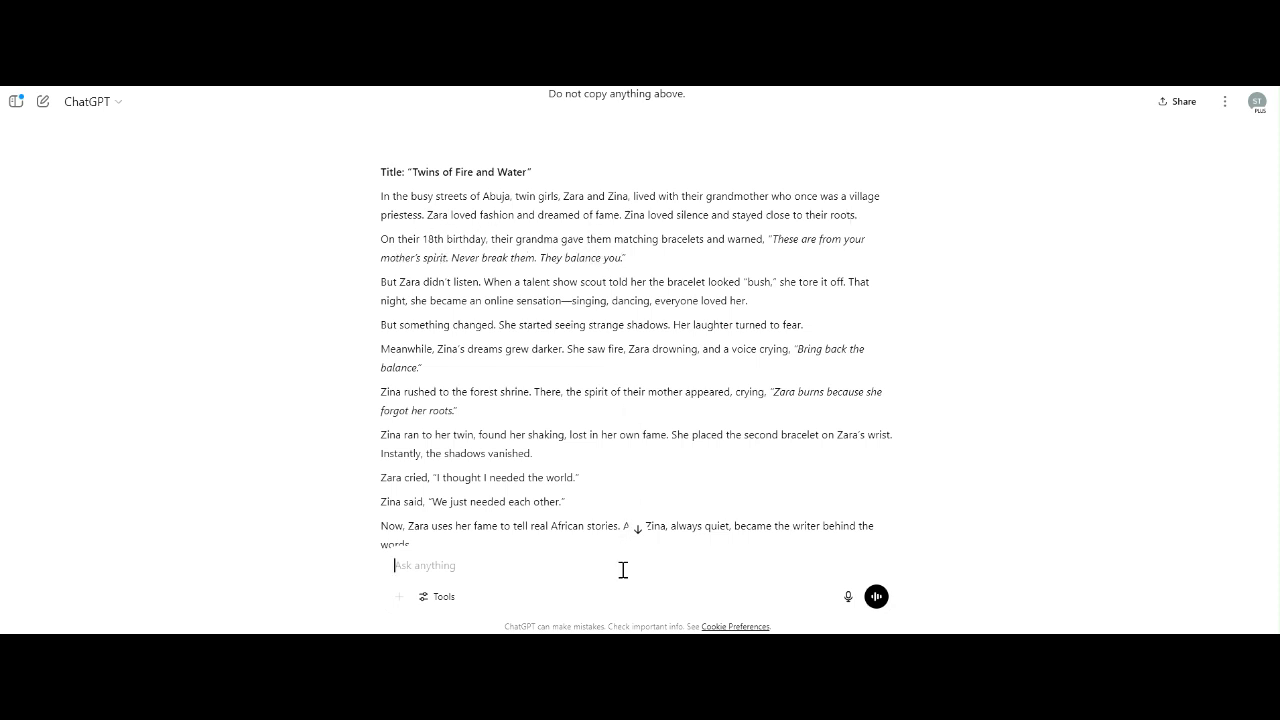
Step: Start a follow-up message with "Remove anything that is spooky from this."
key("Caps_Lock")
type("R")
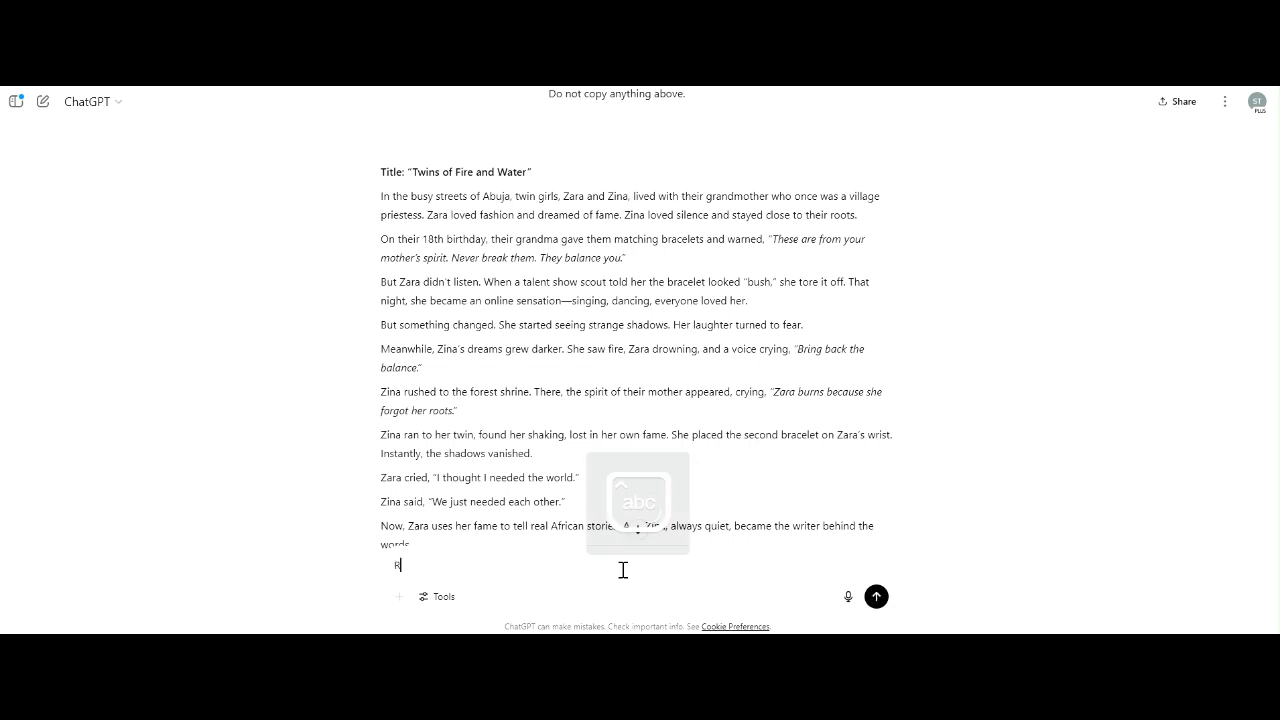
key("Caps_Lock")
type("emove any thing that is")
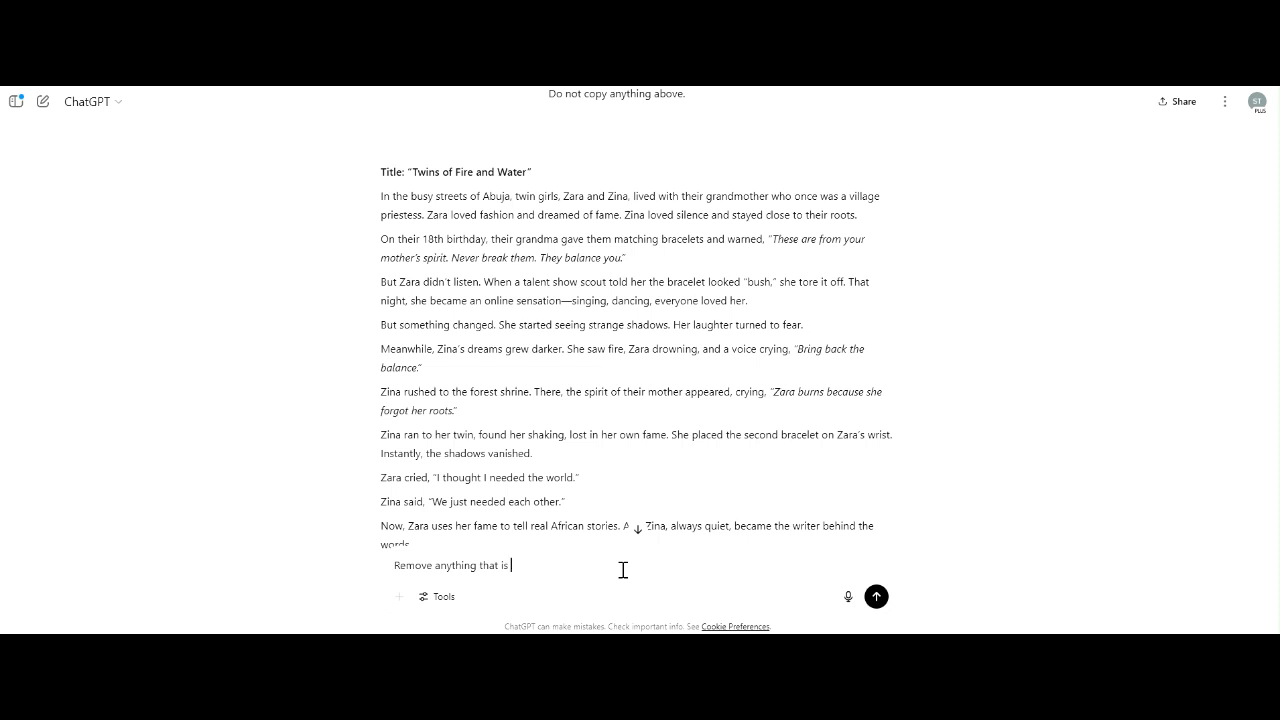
type(" spooky from this.")
Step: Continue the message with "It needs to have a modern nollywood story plot like:" and start a new line
key("Caps_Lock")
type("It")
key("Caps_Lock")
type("t nee")
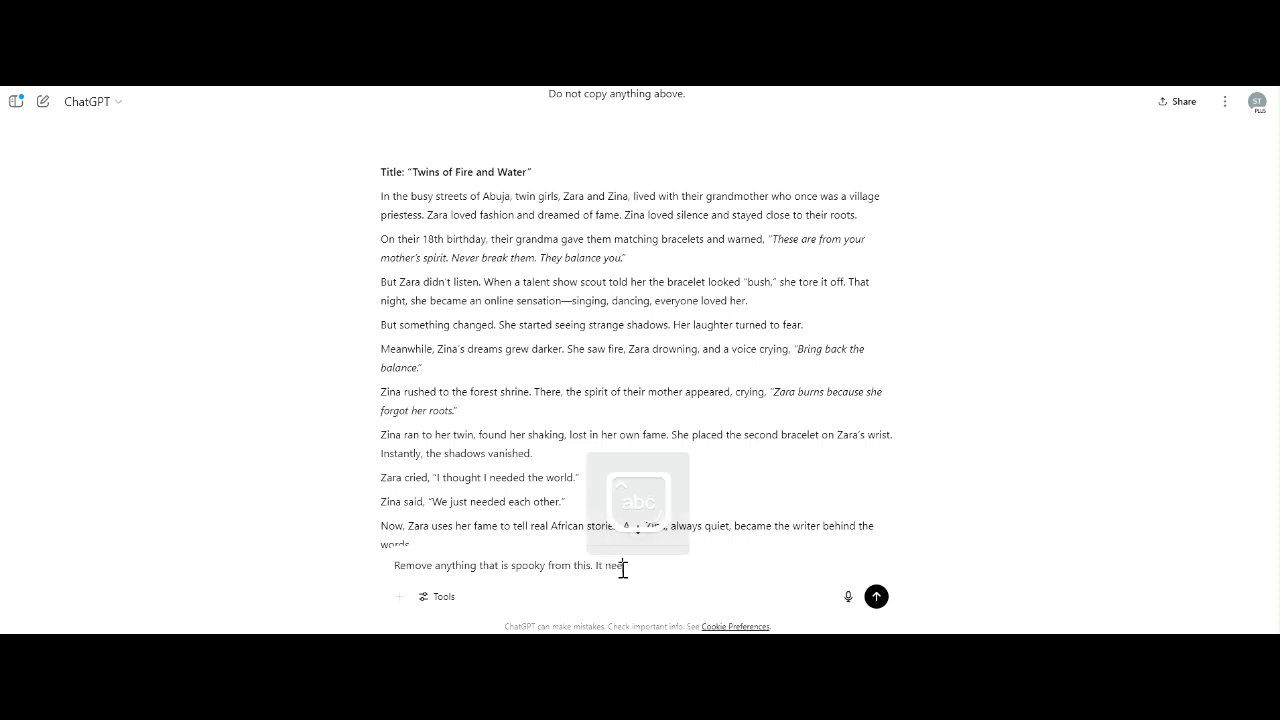
type("ds to have a modern nollywood")
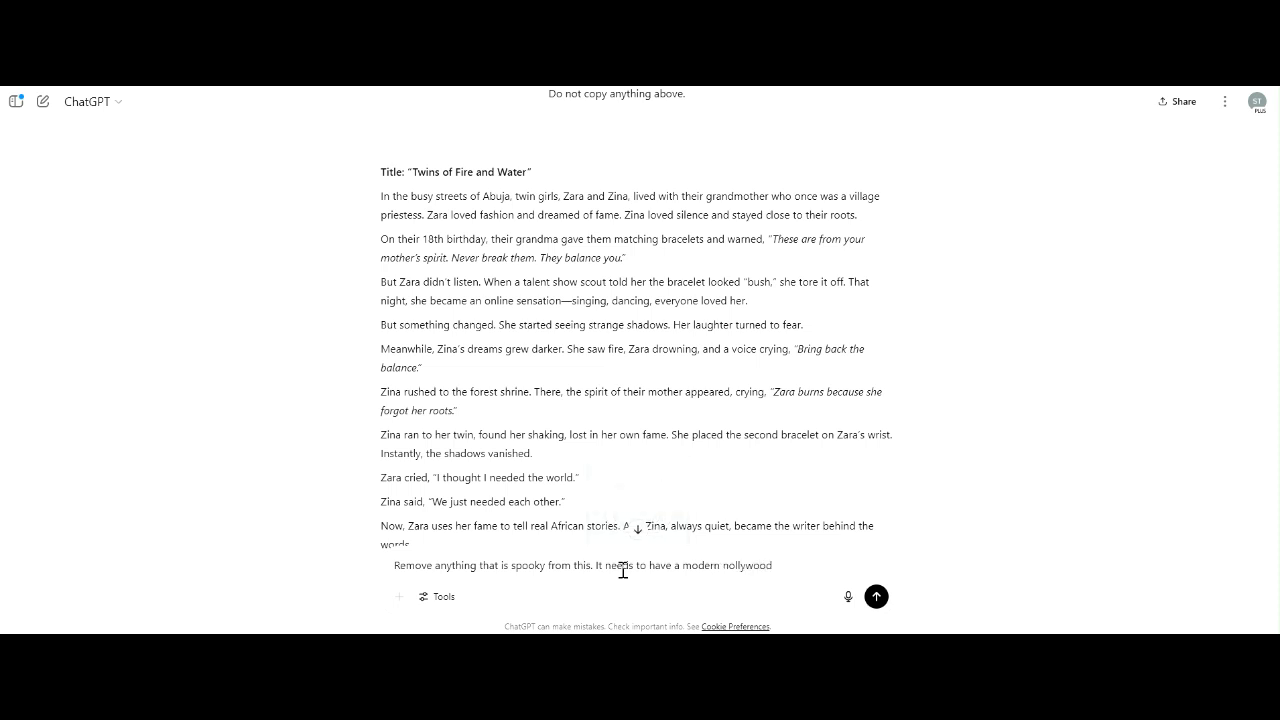
type(" story plot.")
type("like:")
key("shift+Return")
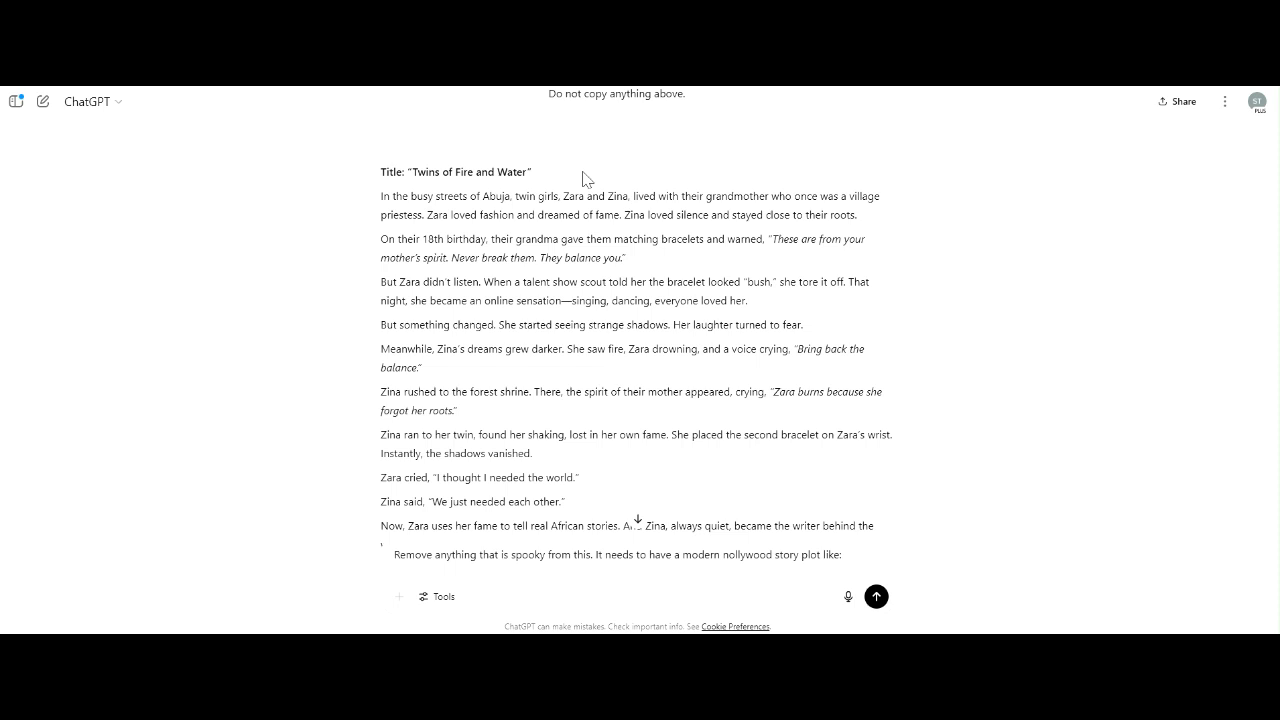
Step: List the example films on separate lines: "The perfect lie by Omoni Oboli Tv", "Baby Blues by Uche Montana Tv", "Love under lock by FlexFlix movies"
type("The pe")
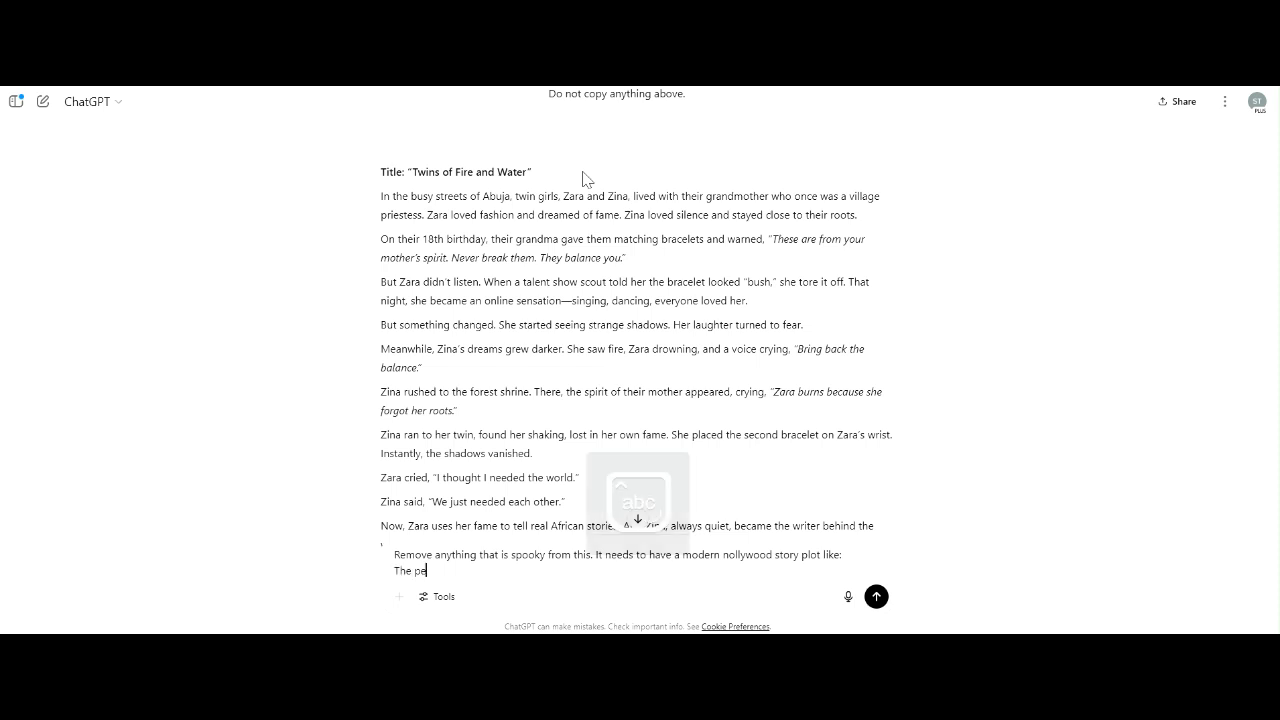
type("rfect lie by Omoni Oboli Tv")
key("shift+Return")
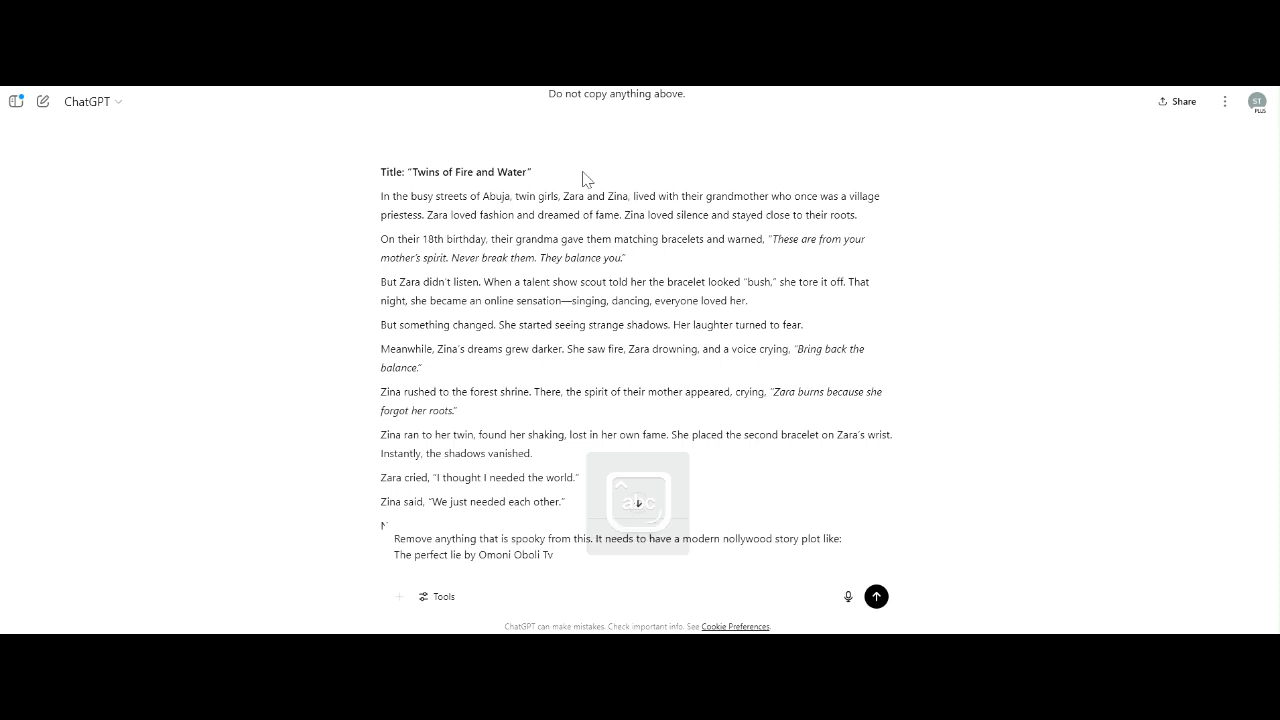
type("Baby Blues by Uche Montan")
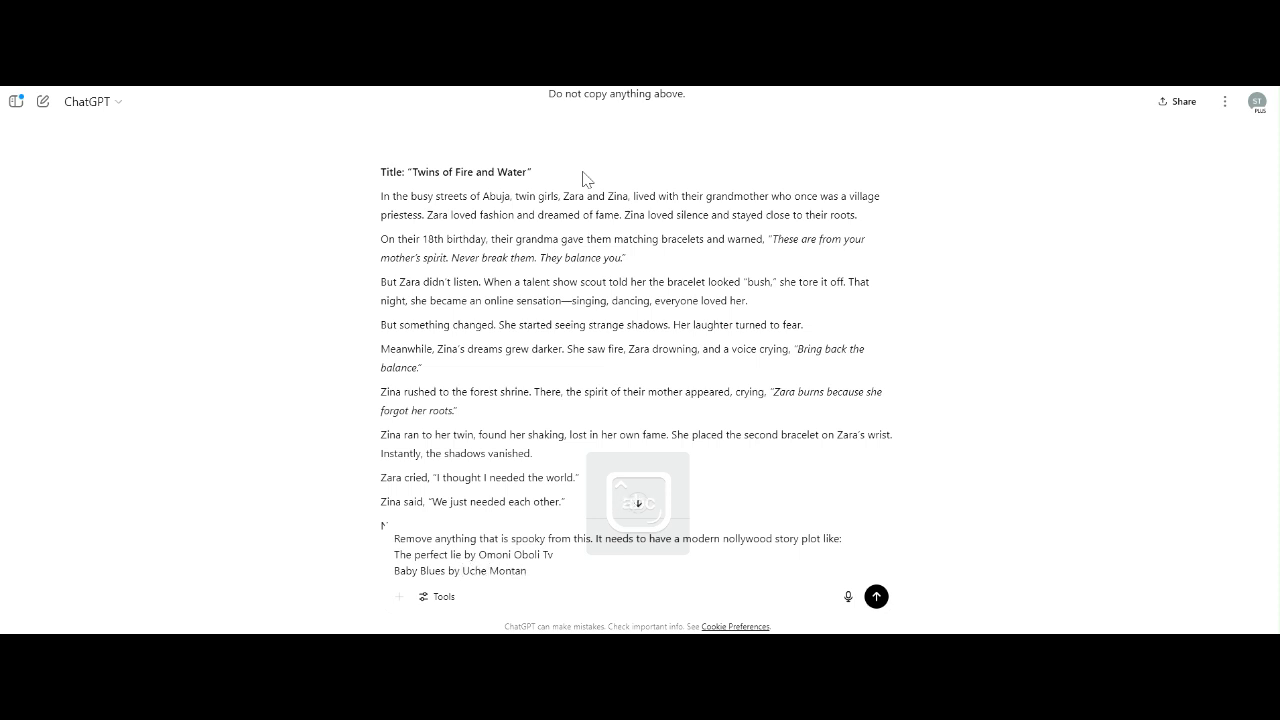
type("a Tv")
key("shift+Return")
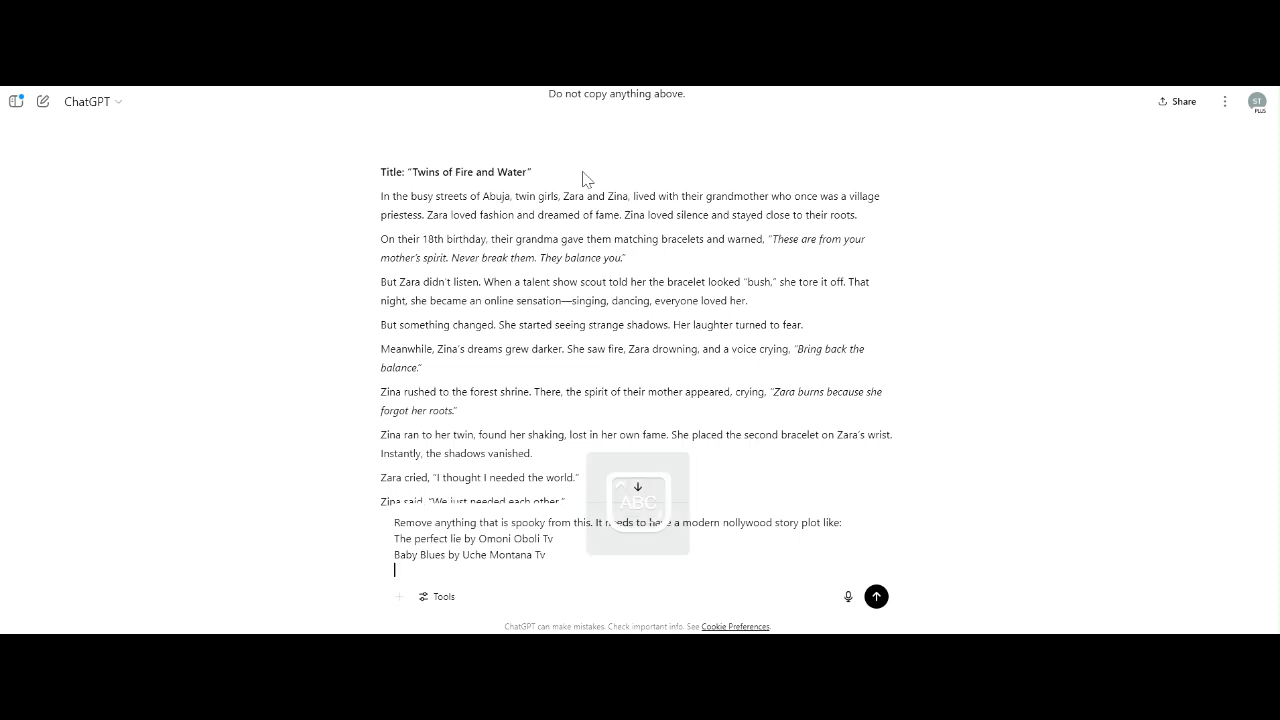
type("Love under lock by FlexFlix movies")
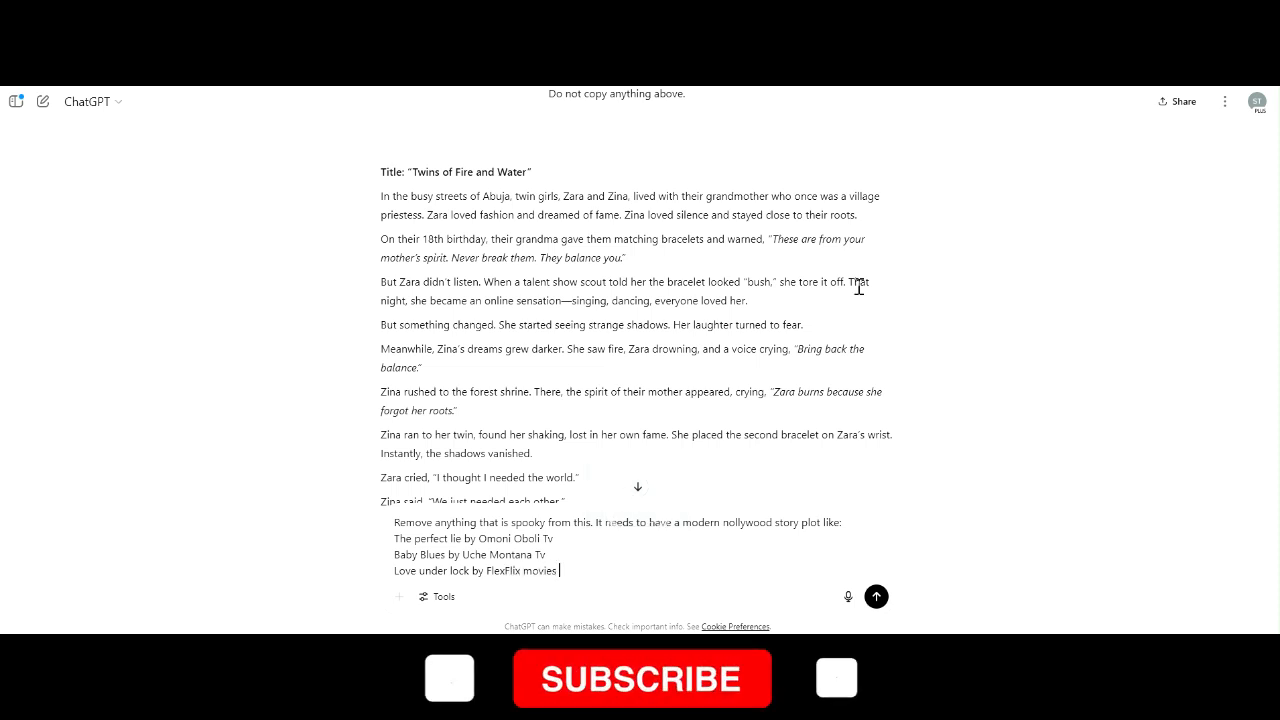
Step: Submit the request for a non-spooky Nollywood-style rewrite and read the generated story through to its end
left_click(876, 597)
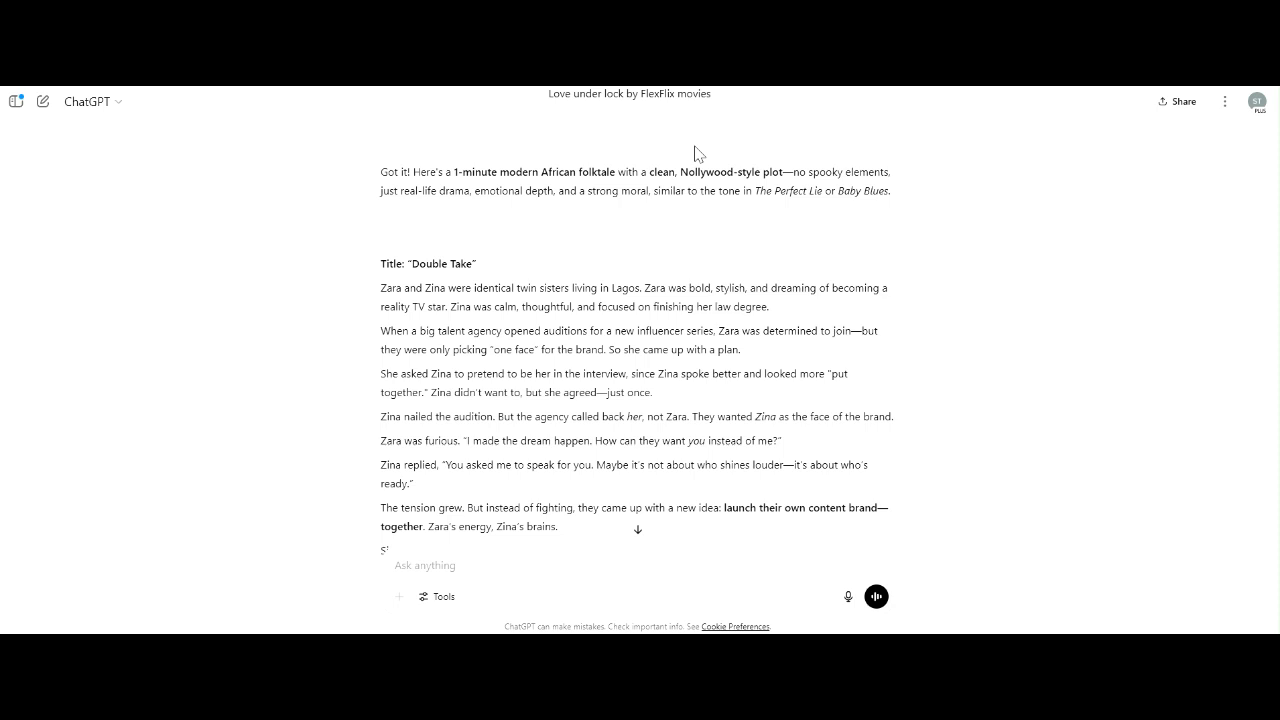
scroll(726, 450, "down", 3)
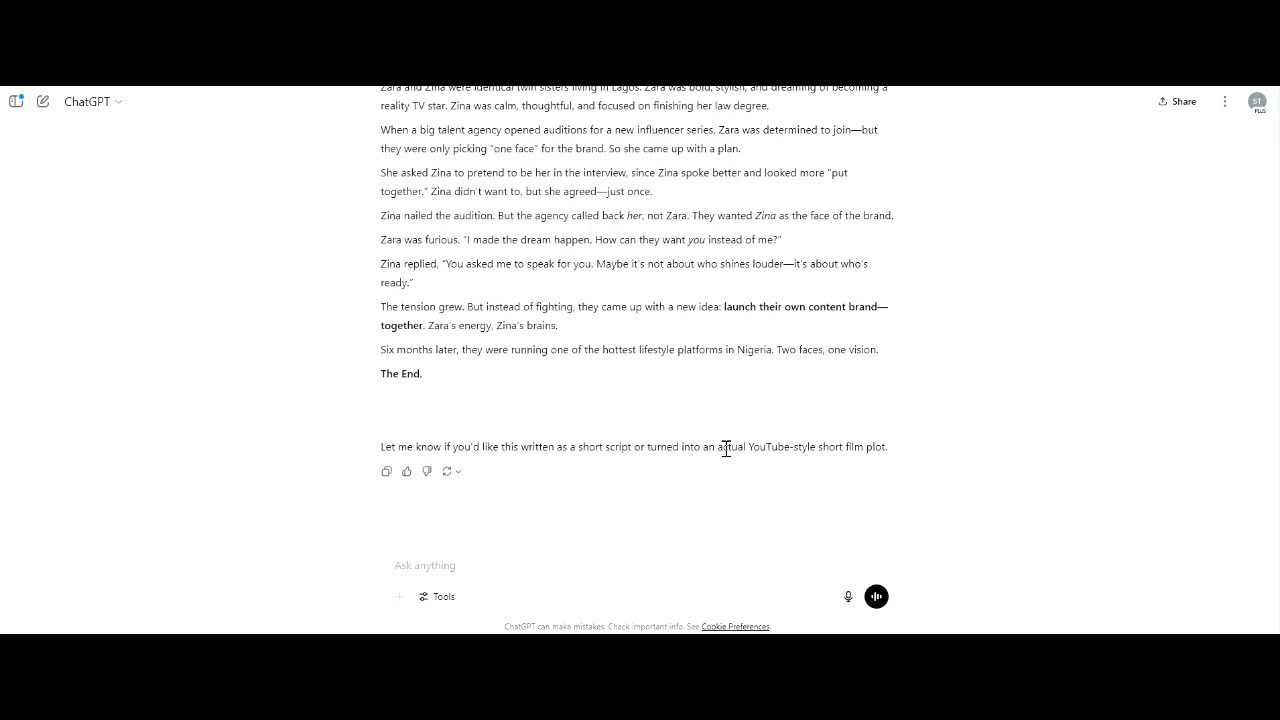
Step: Send the follow-up request "Add a unexpected climax inside."
left_click(626, 566)
type("Add a")
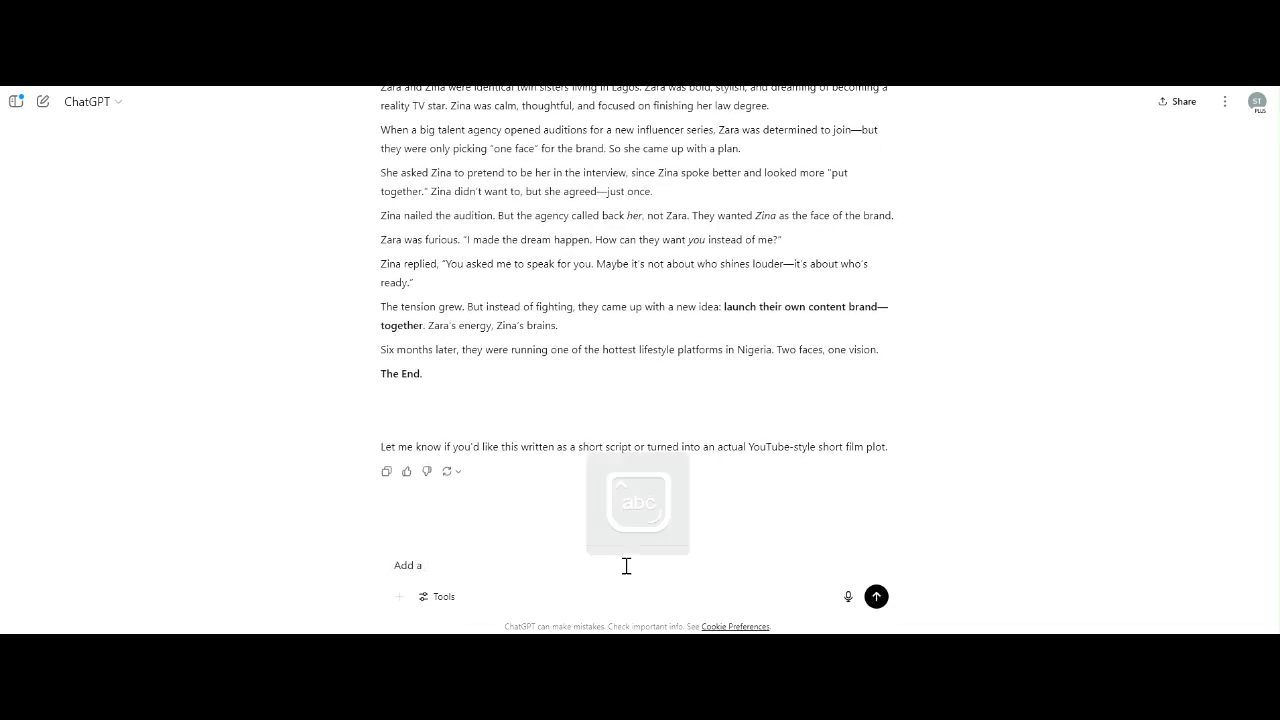
type(" c")
type("nexpected clima")
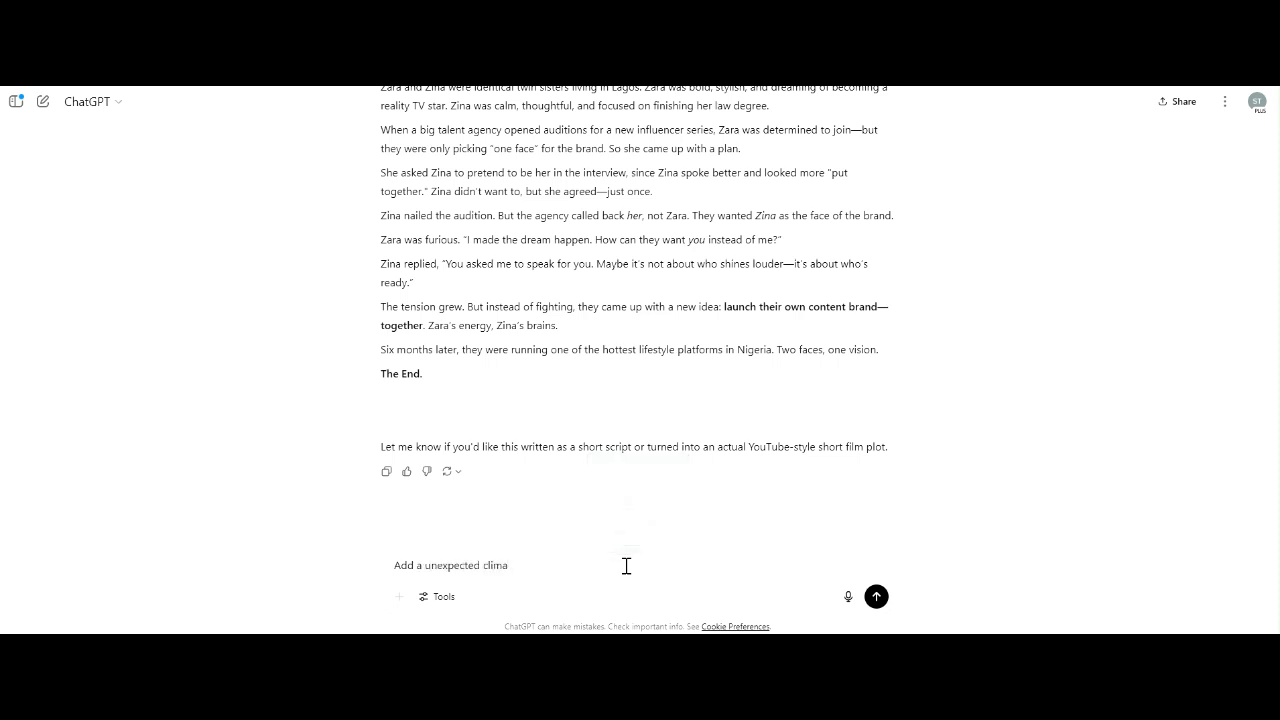
type("x inside.")
key("Return")
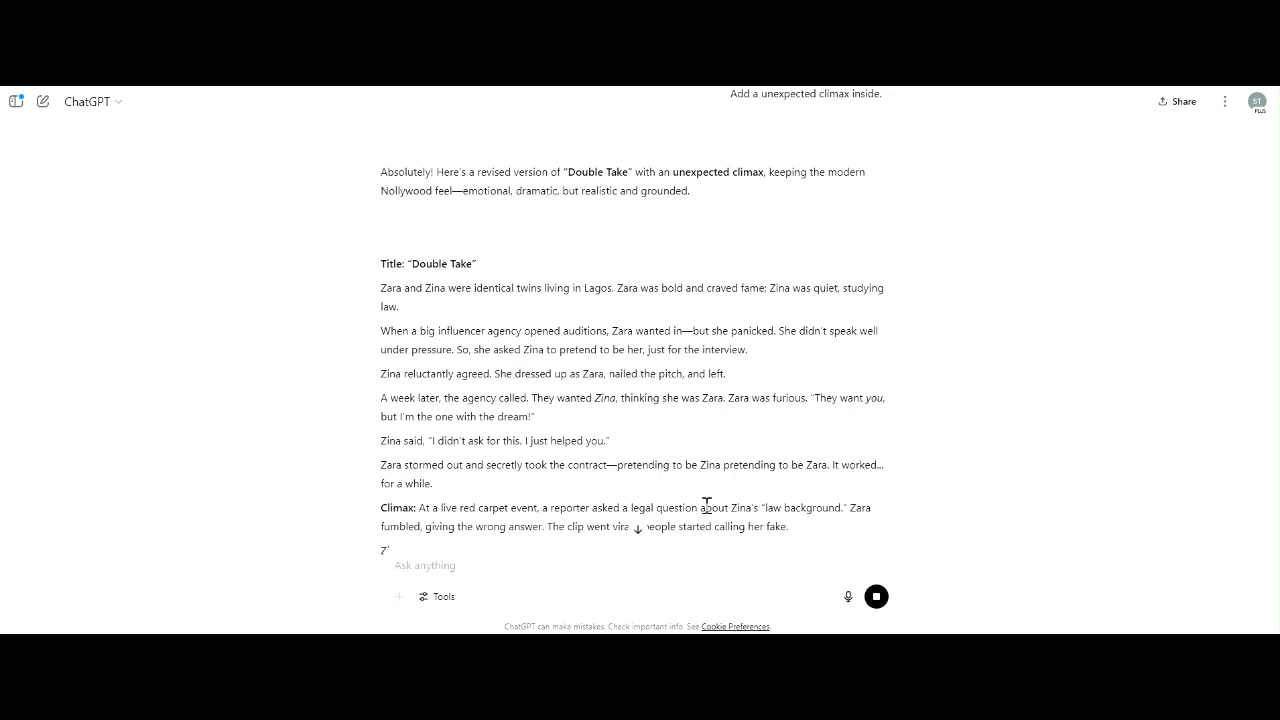
Step: Read through the revised story and send the follow-up request "remove the word climax:"
scroll(706, 505, "down", 3)
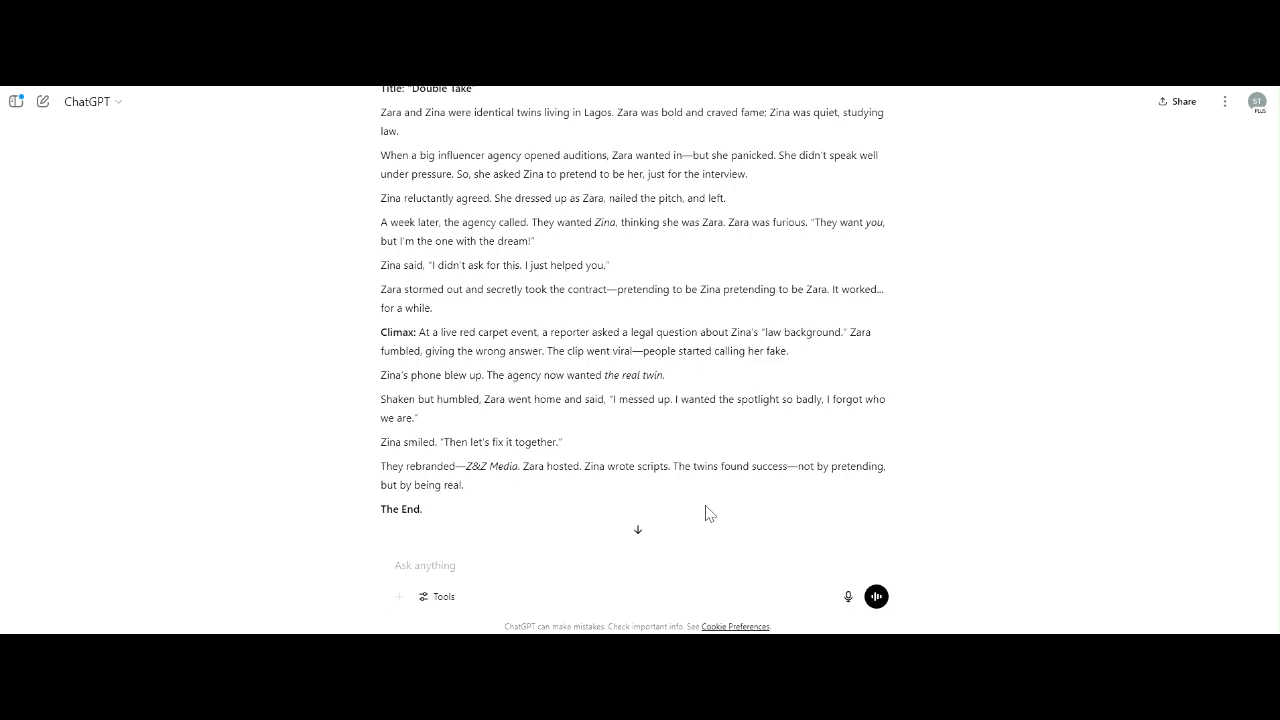
scroll(706, 513, "up", 2)
scroll(706, 513, "down", 2)
left_click(697, 569)
type("remove the word climax:")
key("Return")
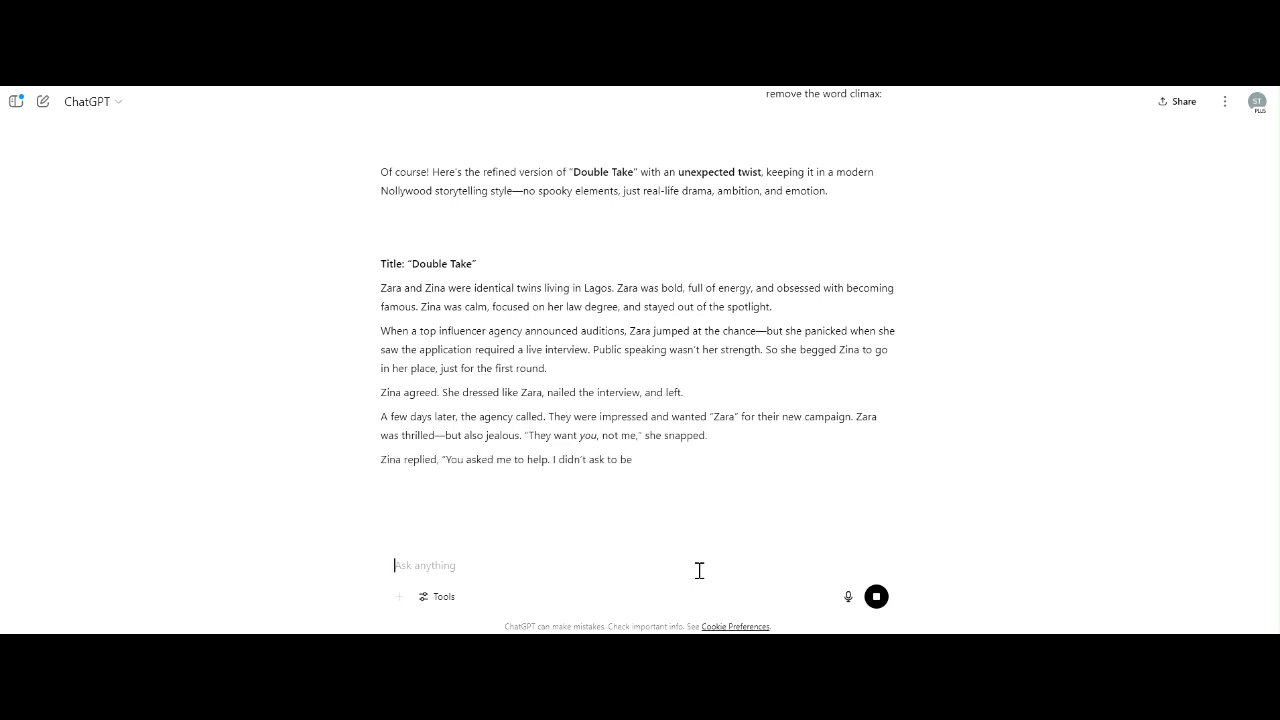
Step: Start a new message with "Can you give me a text image prompt for zina and for zara."
key("Caps_Lock")
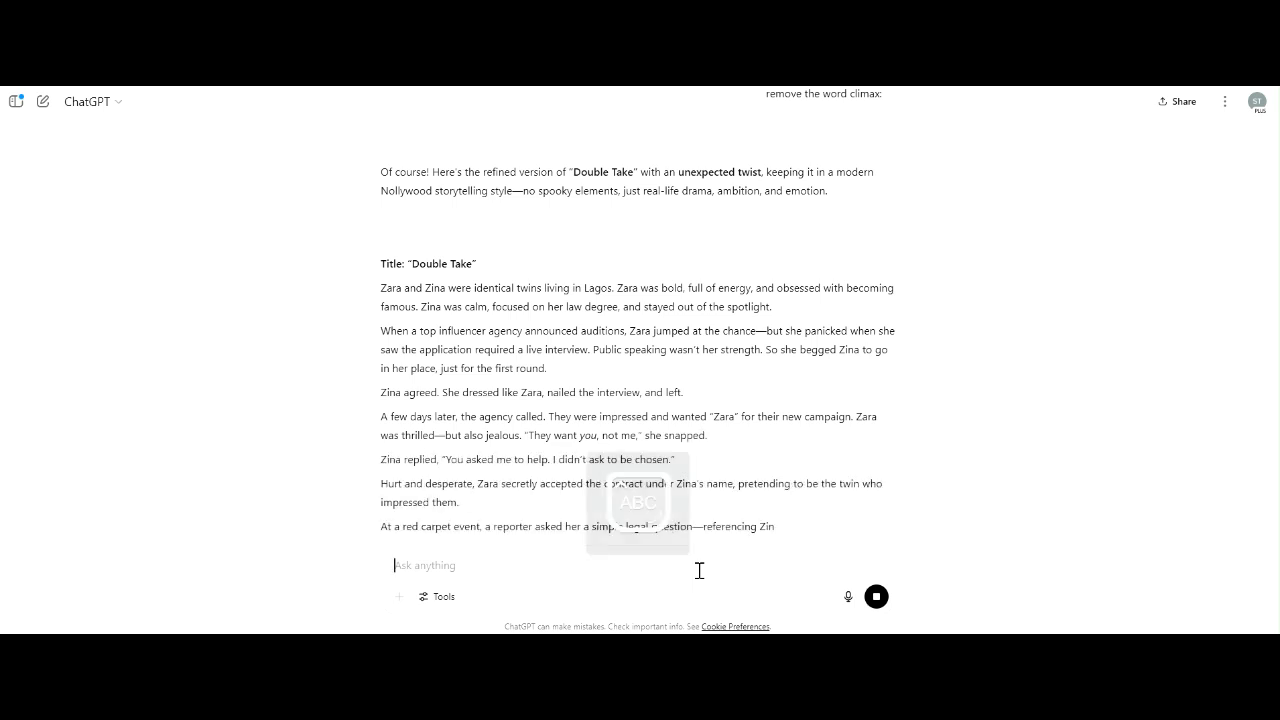
type("c")
key("BackSpace")
type("Can you")
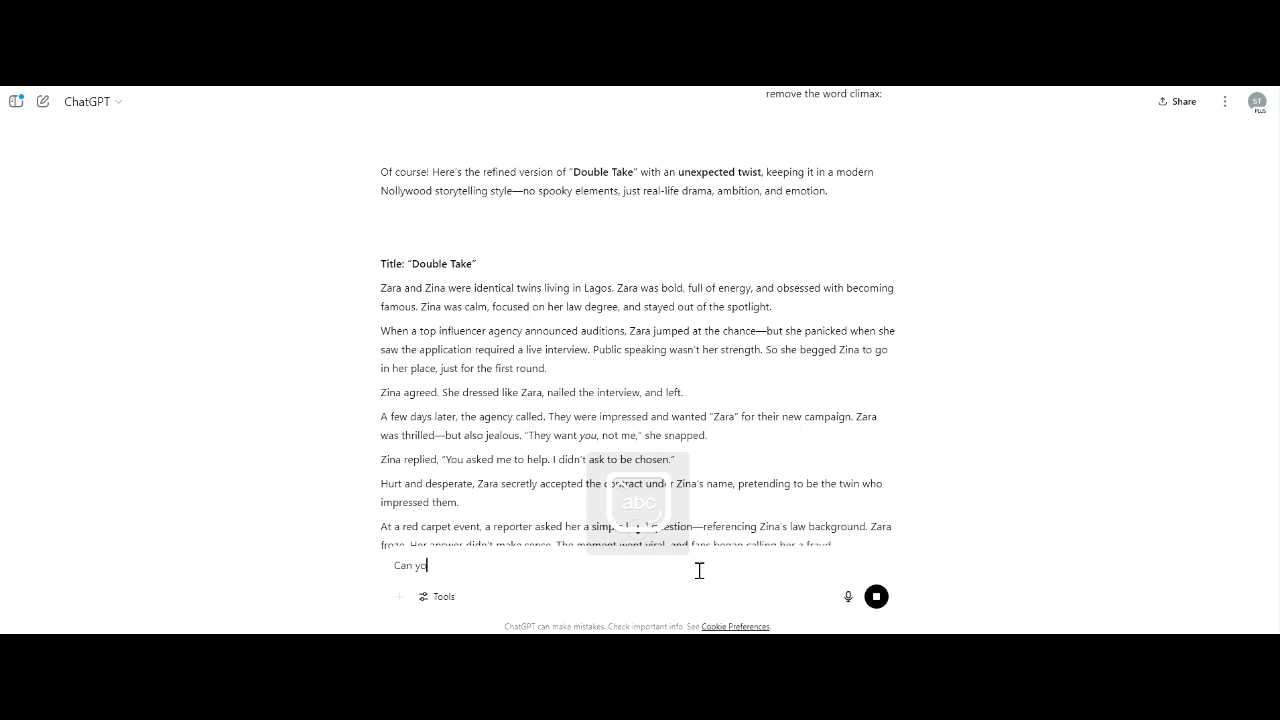
key("BackSpace")
key("BackSpace")
scroll(846, 480, "down", 2)
scroll(846, 480, "down", 2)
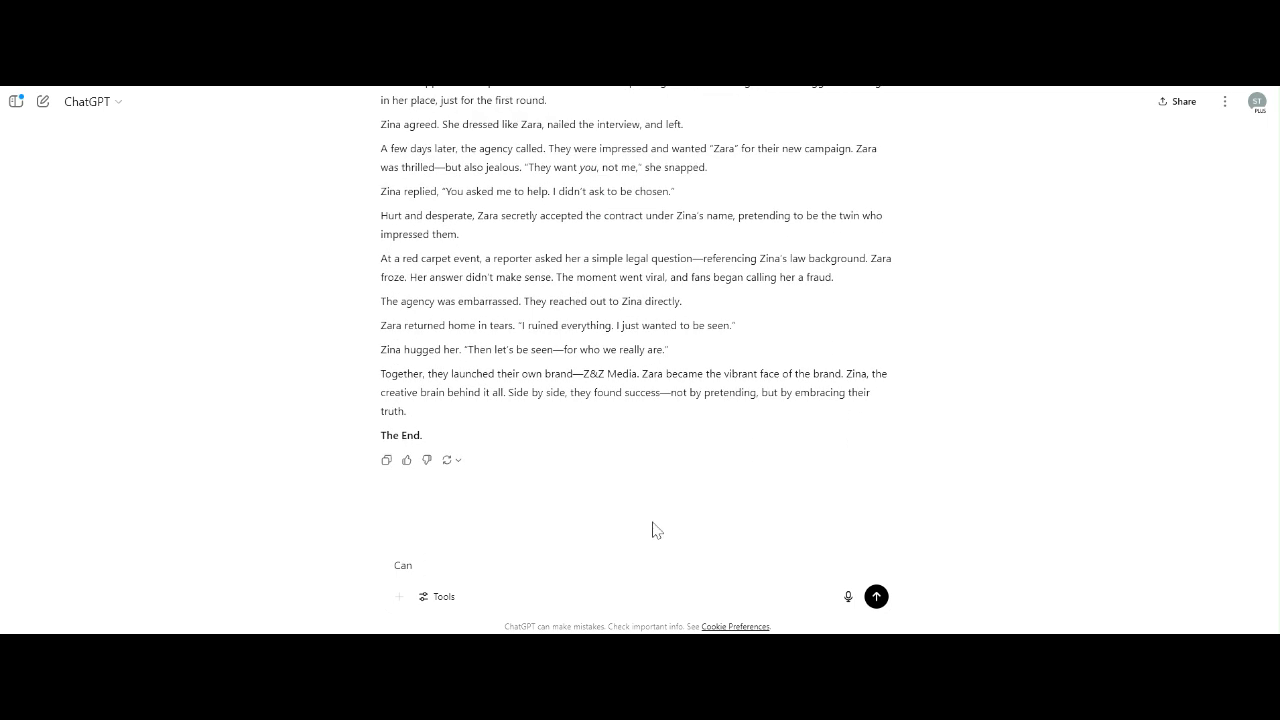
type("you give me a text image prompt for")
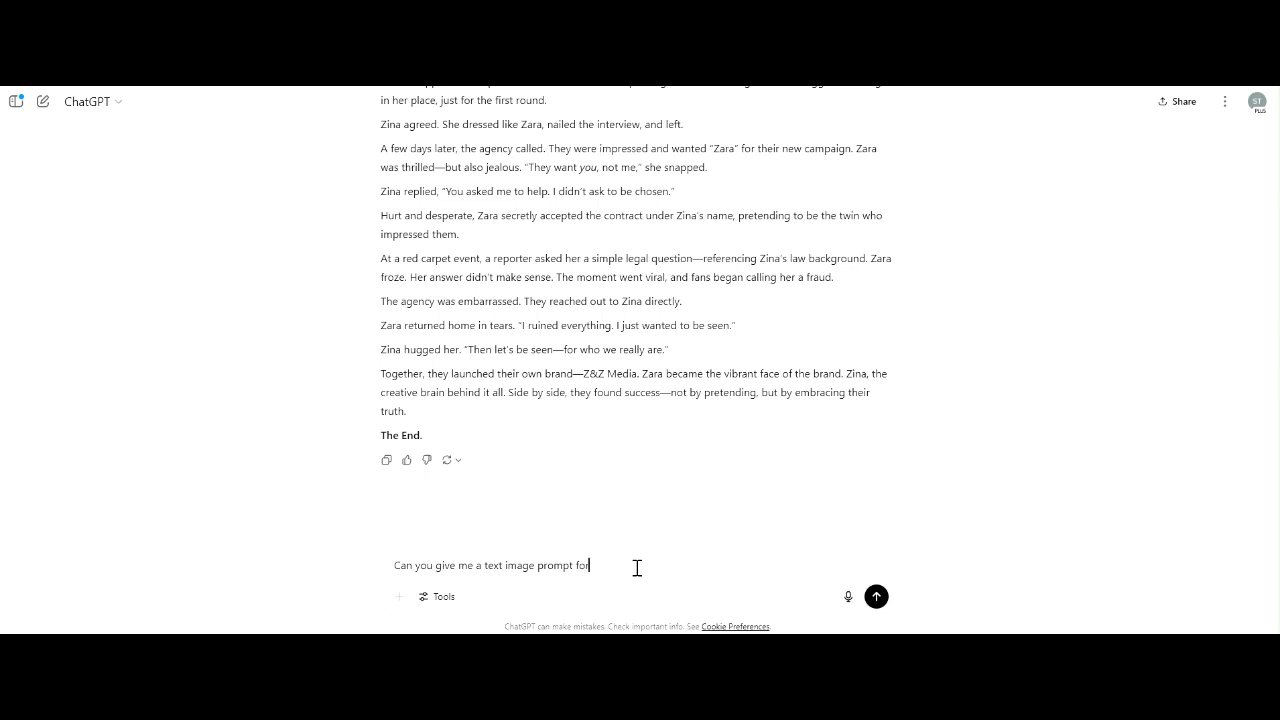
type(" zina and for zara. Be spec")
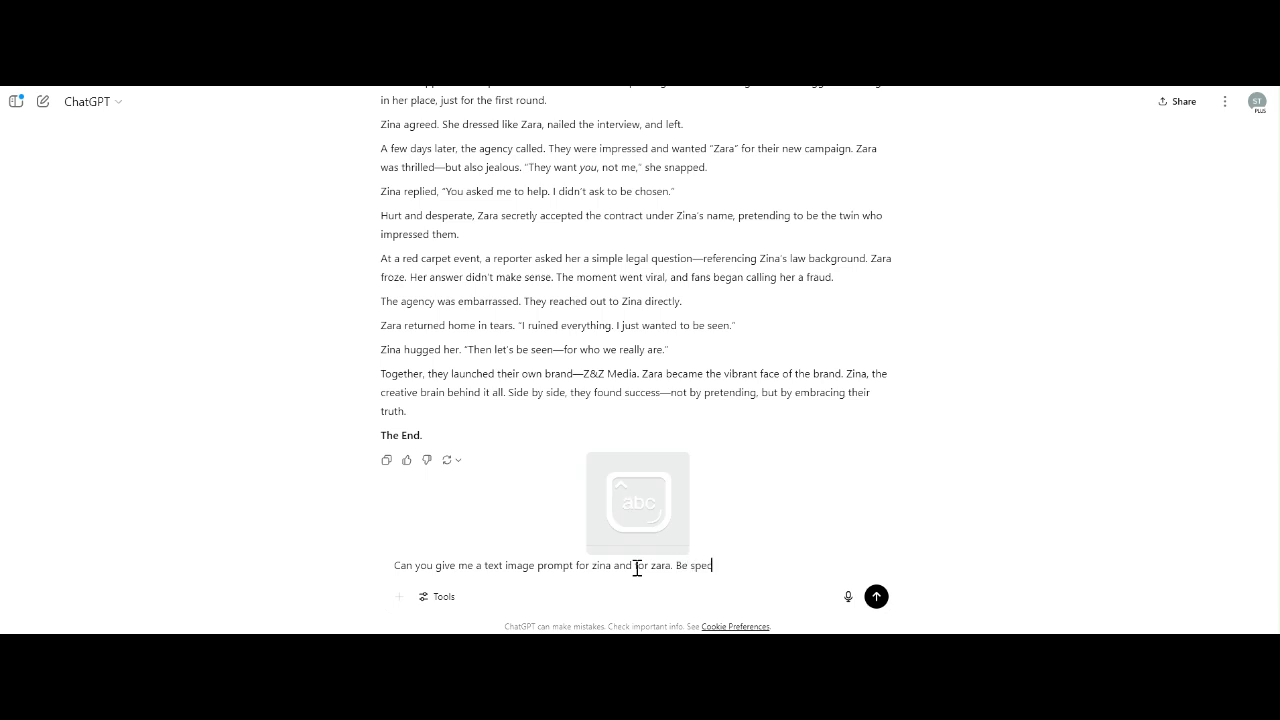
Step: Continue the message with "Be specific on the appearance, the outfit, the hair, the facial features, the eyes, the lips, the nose."
type("ific on the appearance.")
type(" the ")
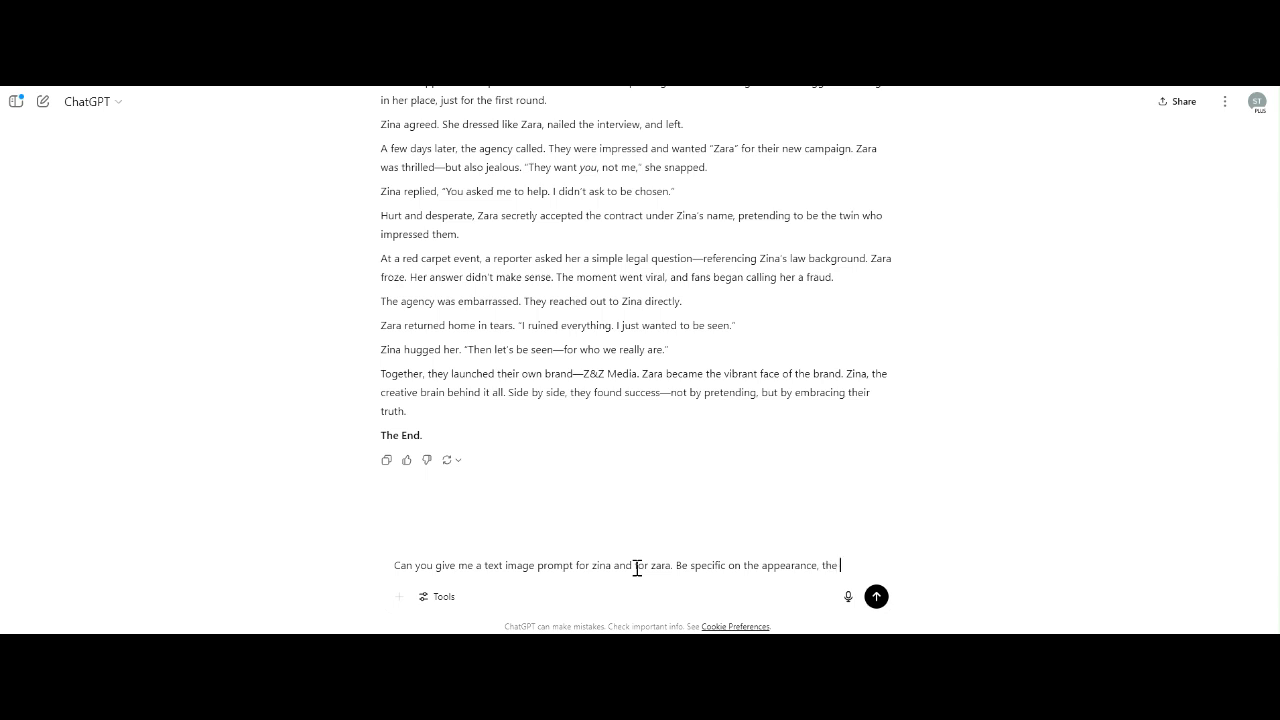
type("outfit, the")
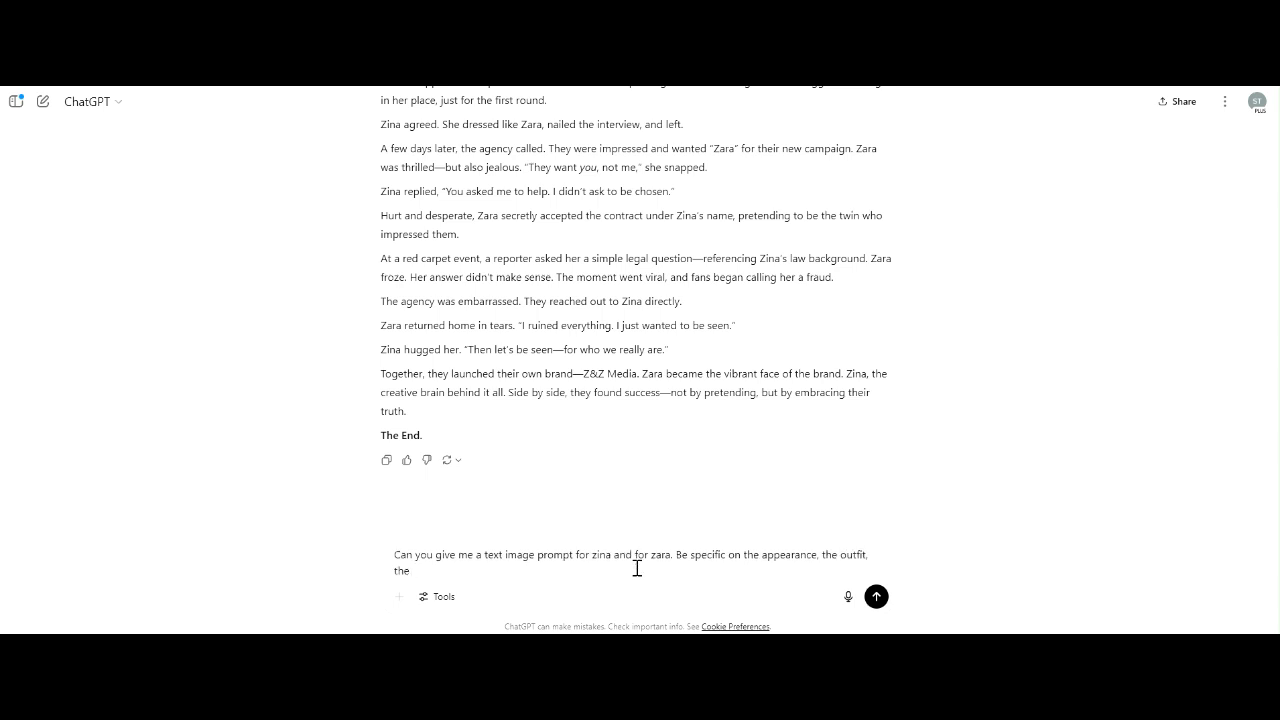
type(" hair, the t")
type("acial features, the eyes, the lips")
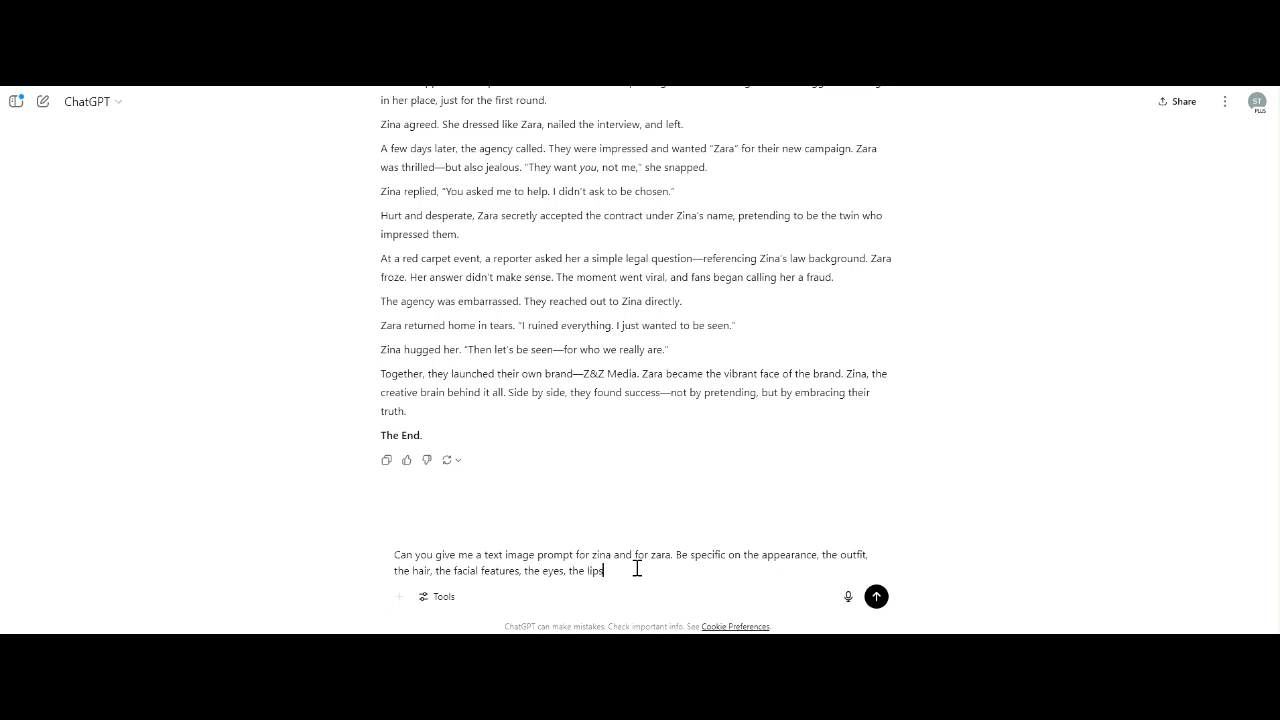
type(", the lonose. D")
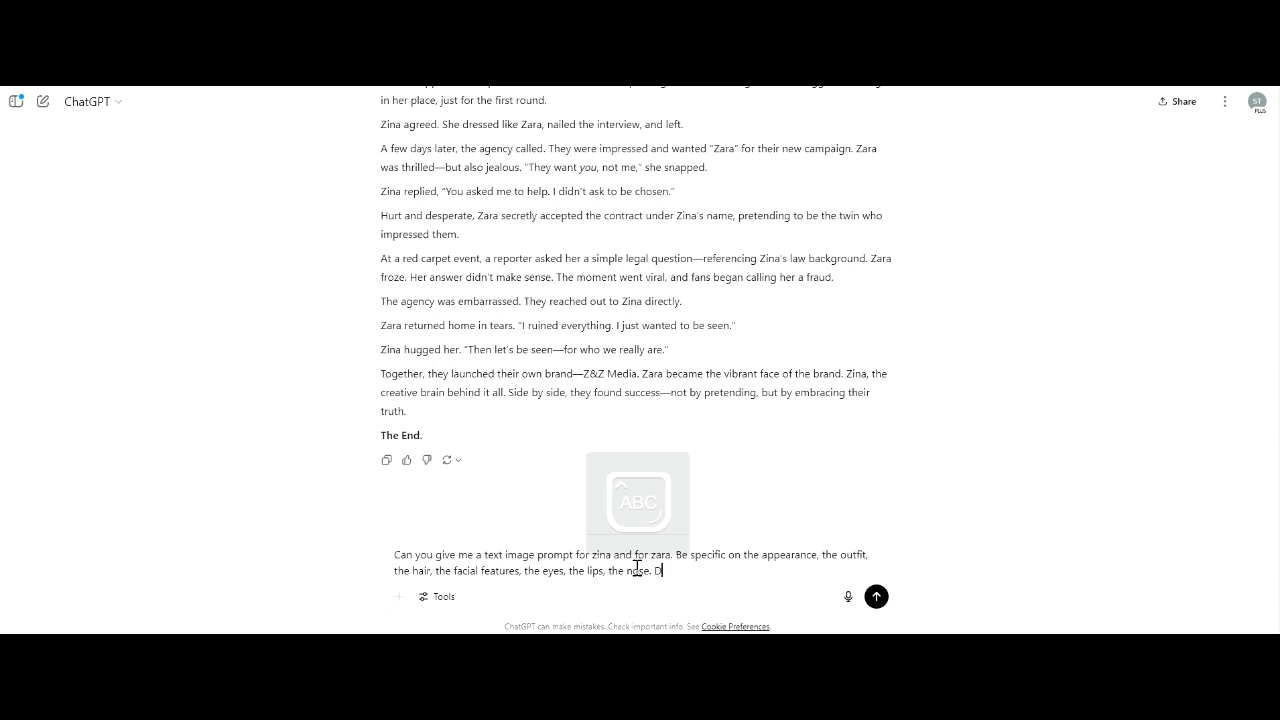
Step: End the message with "Do not create the image. I just need the text image prompt." and submit it
type("o not create the image. I just")
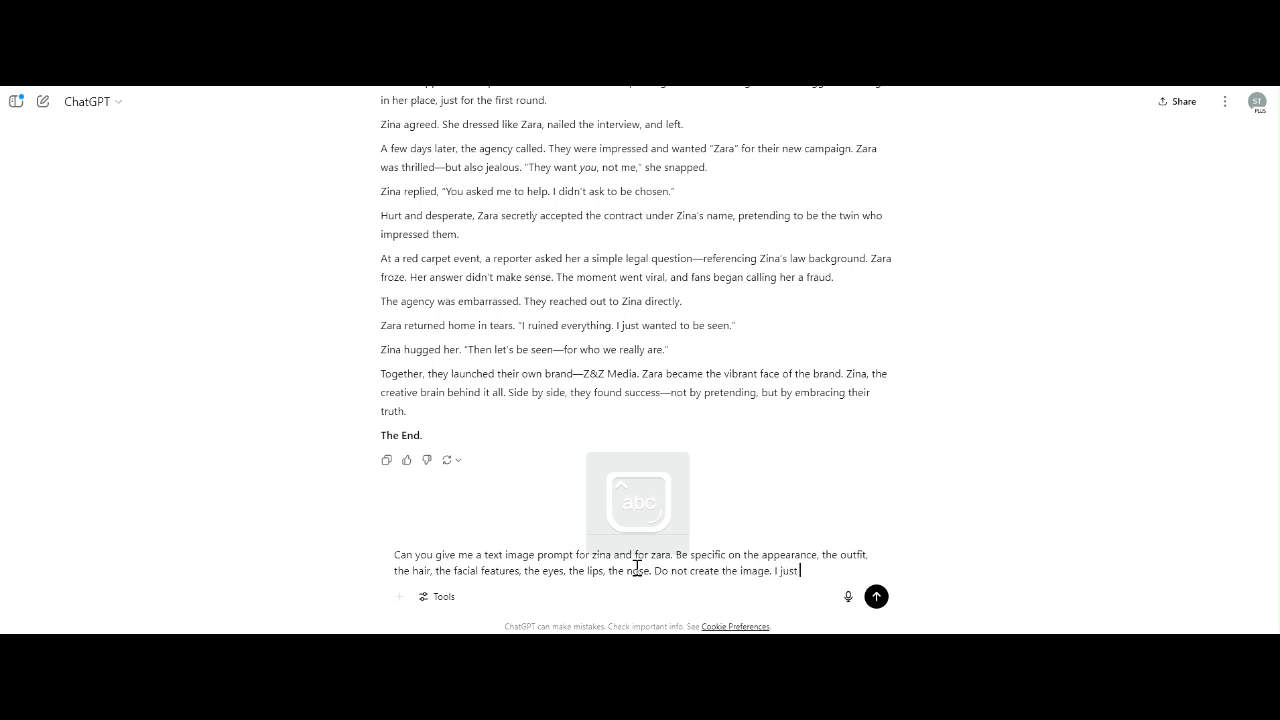
type(" need the text ima")
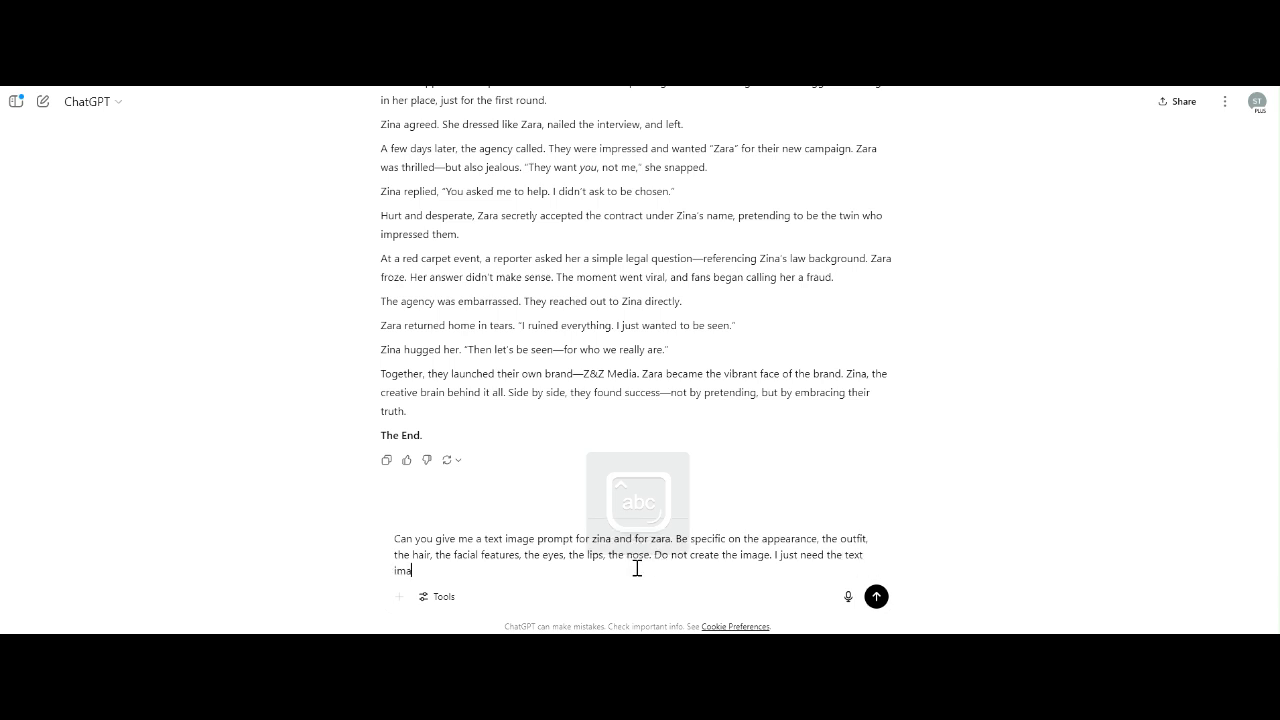
type("ge prompt.")
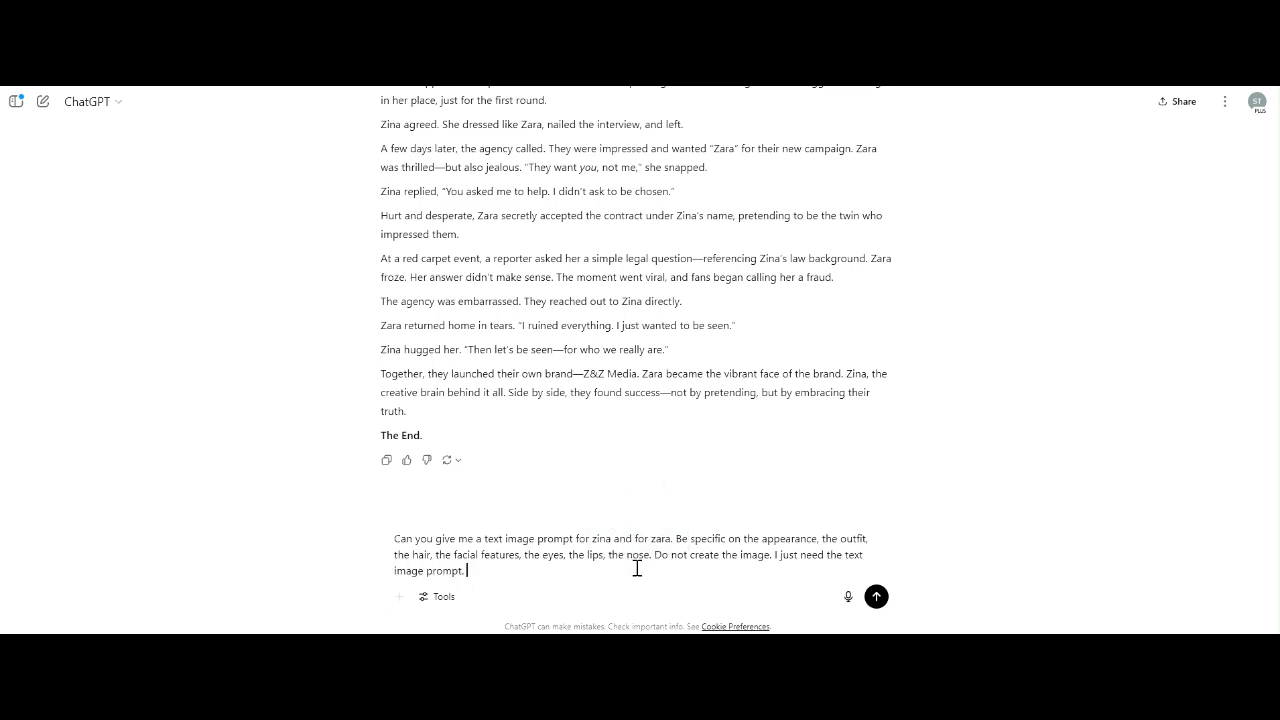
key("Return")
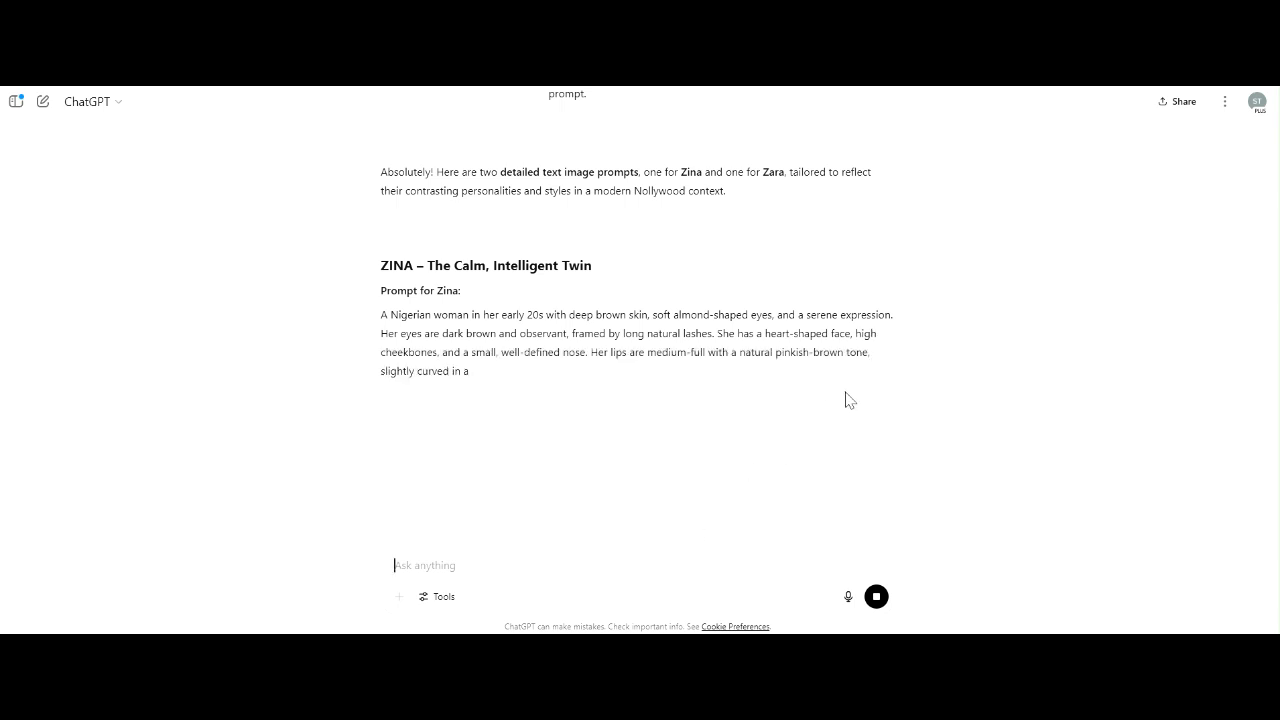
Step: Review the story and both character prompts, and copy Zina's full prompt from "A Nigerian woman" through the setting line
scroll(804, 345, "up", 4)
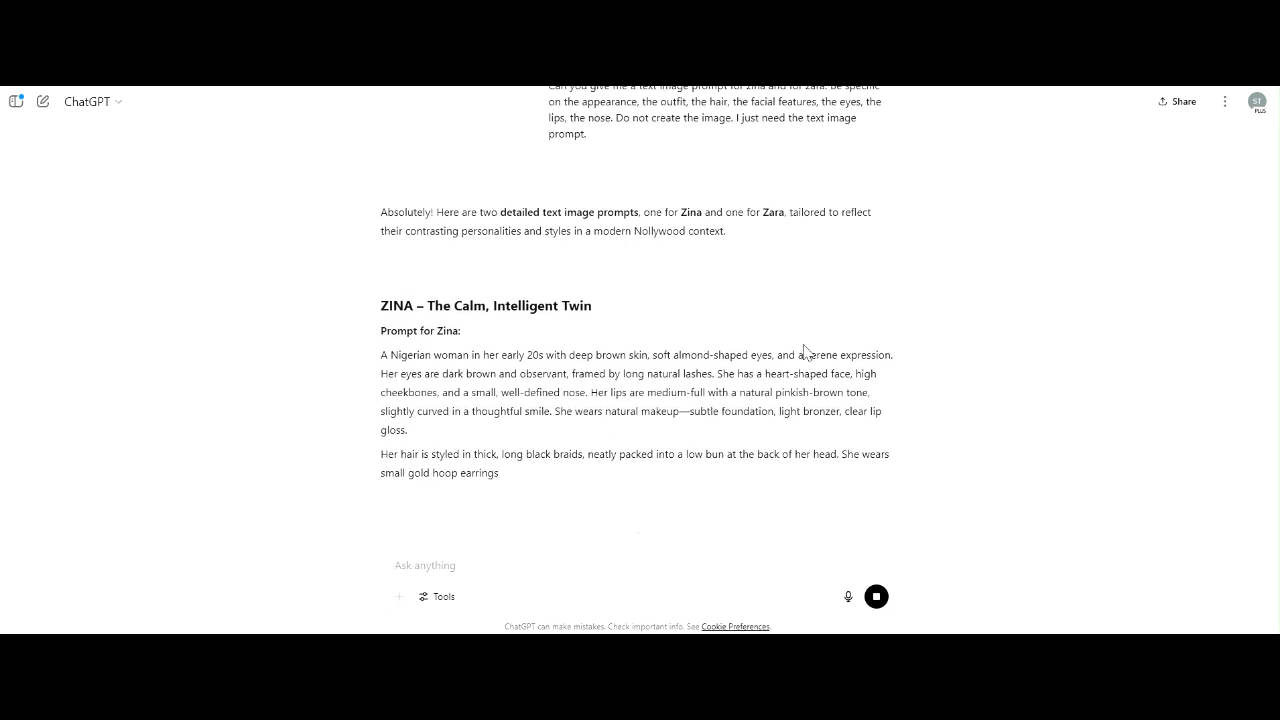
scroll(803, 345, "up", 5)
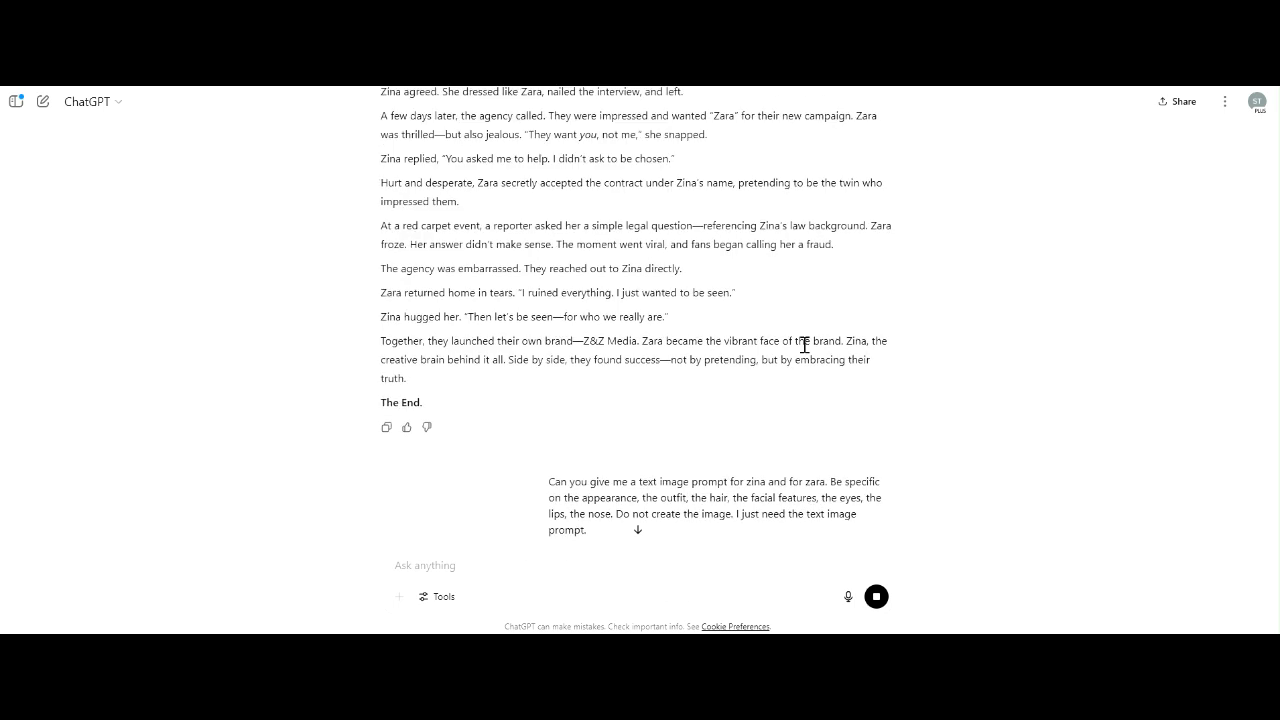
scroll(804, 350, "down", 1)
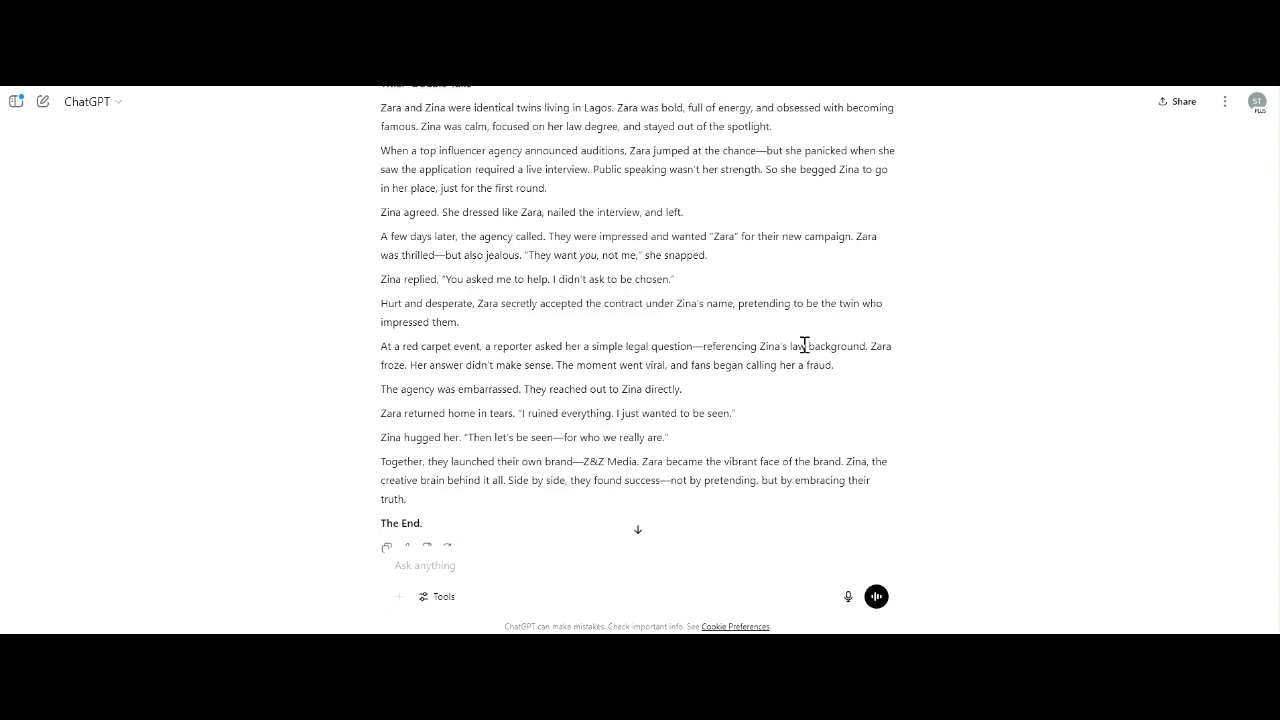
scroll(805, 345, "down", 10)
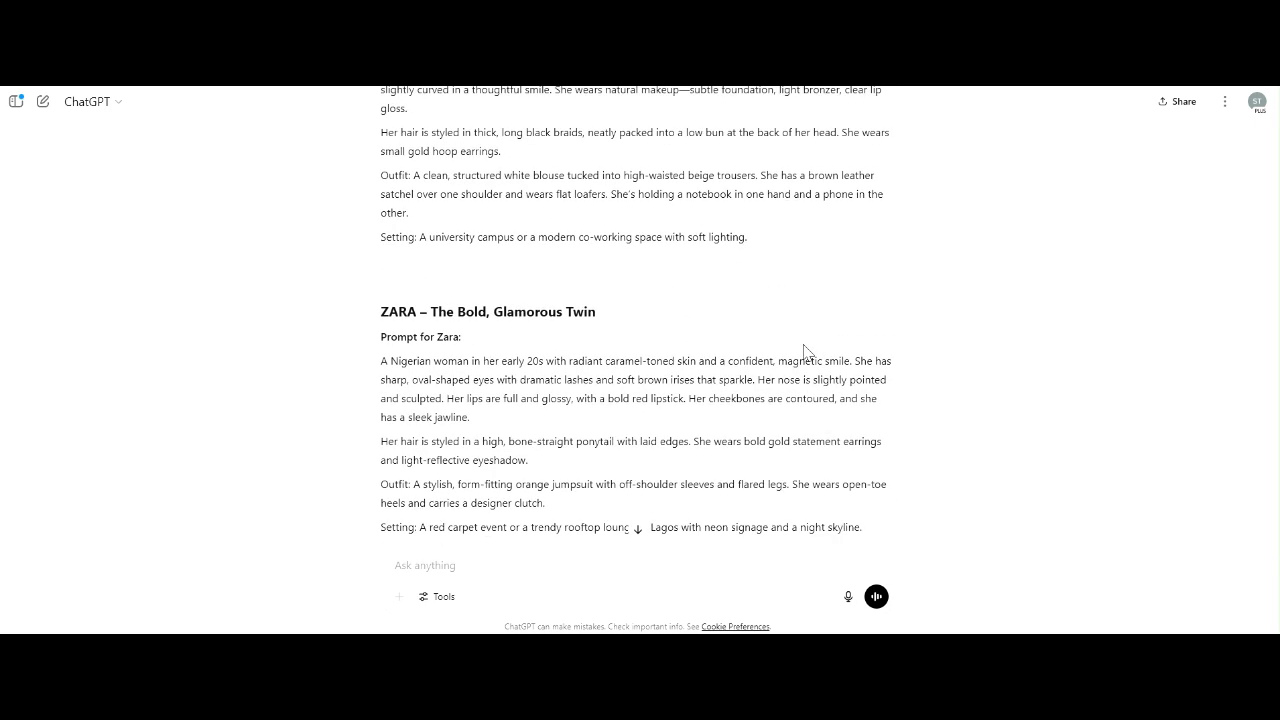
scroll(805, 352, "up", 1)
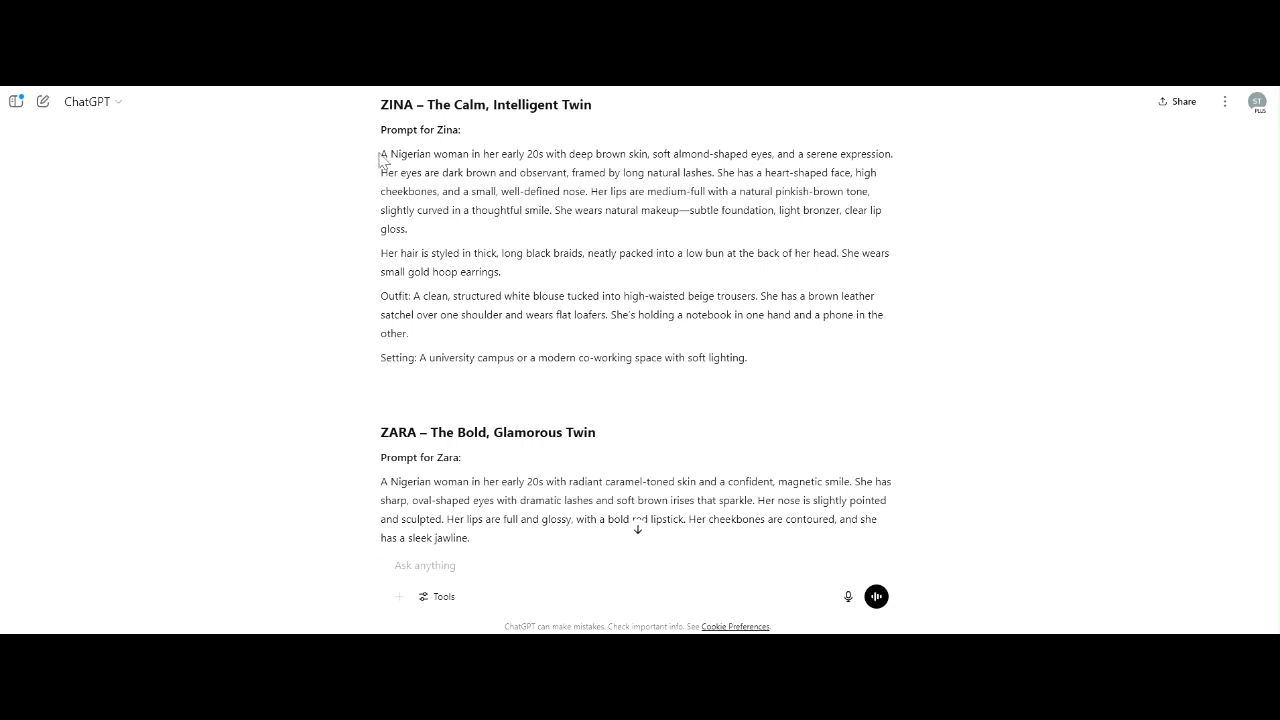
left_click_drag(381, 156, 783, 389)
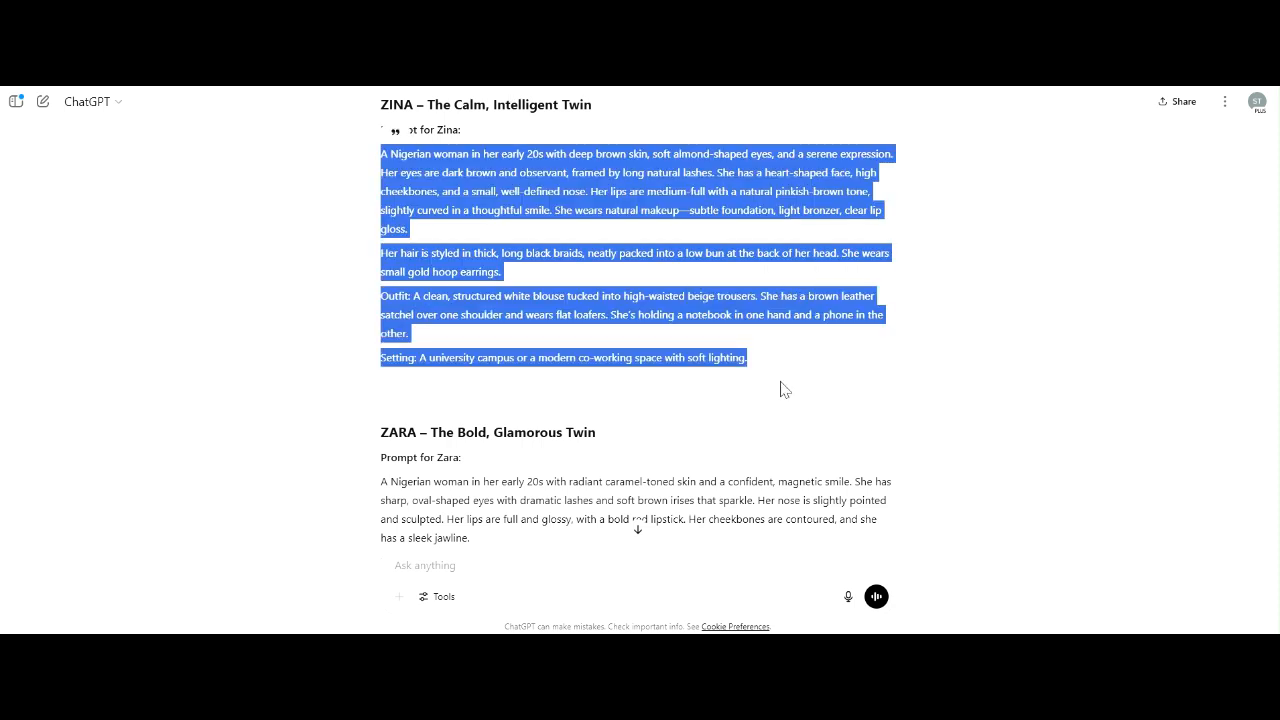
left_click(767, 333)
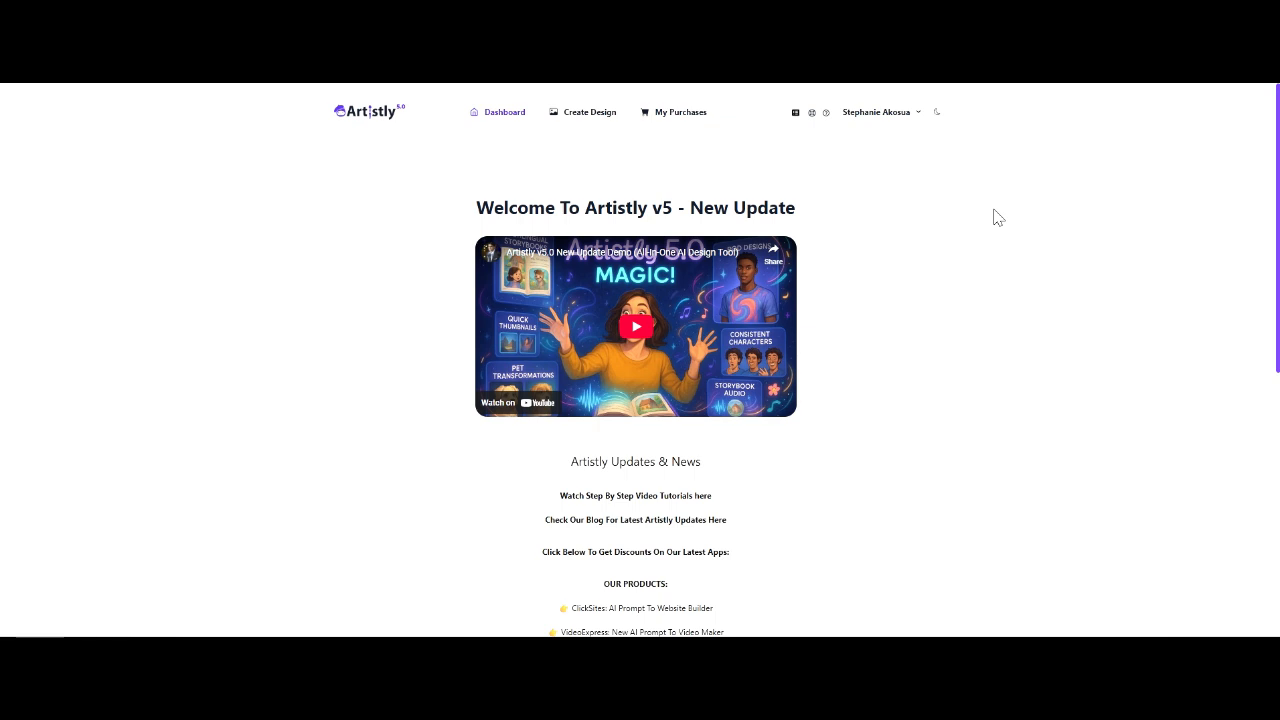
Step: Switch to Artistly and start a new design with the Fast AI Image Designer
left_click(571, 121)
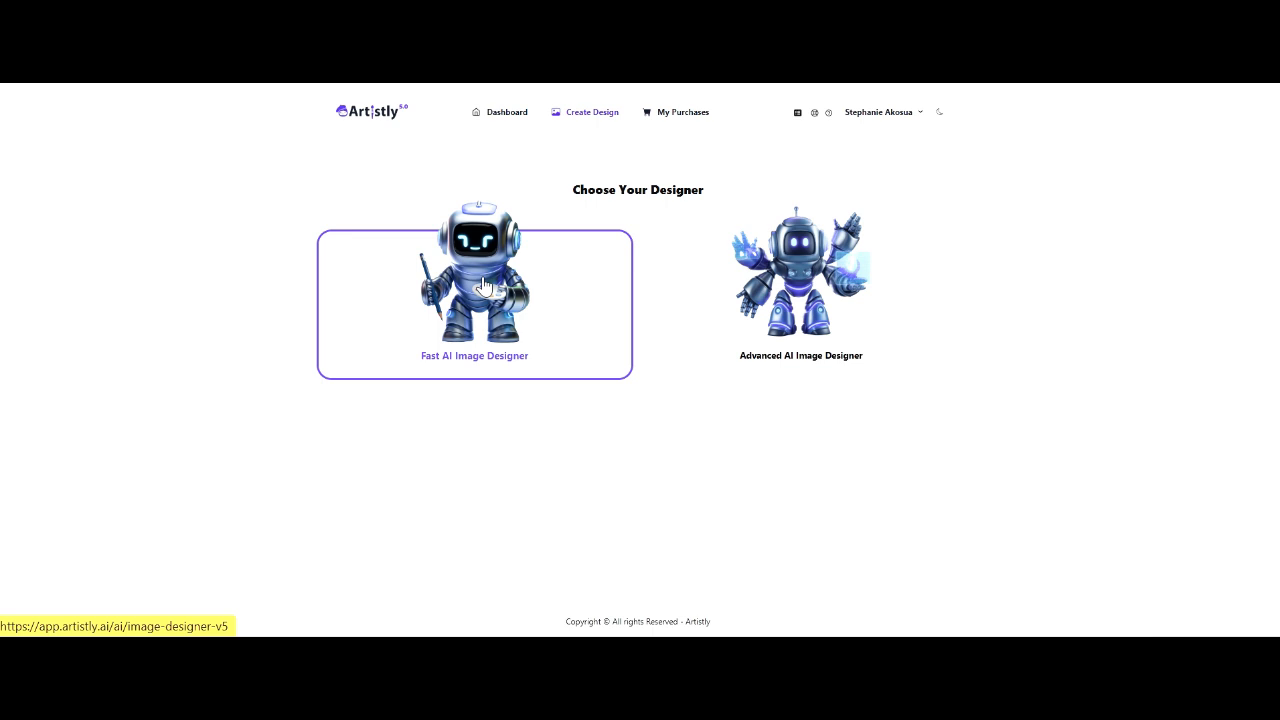
left_click(507, 327)
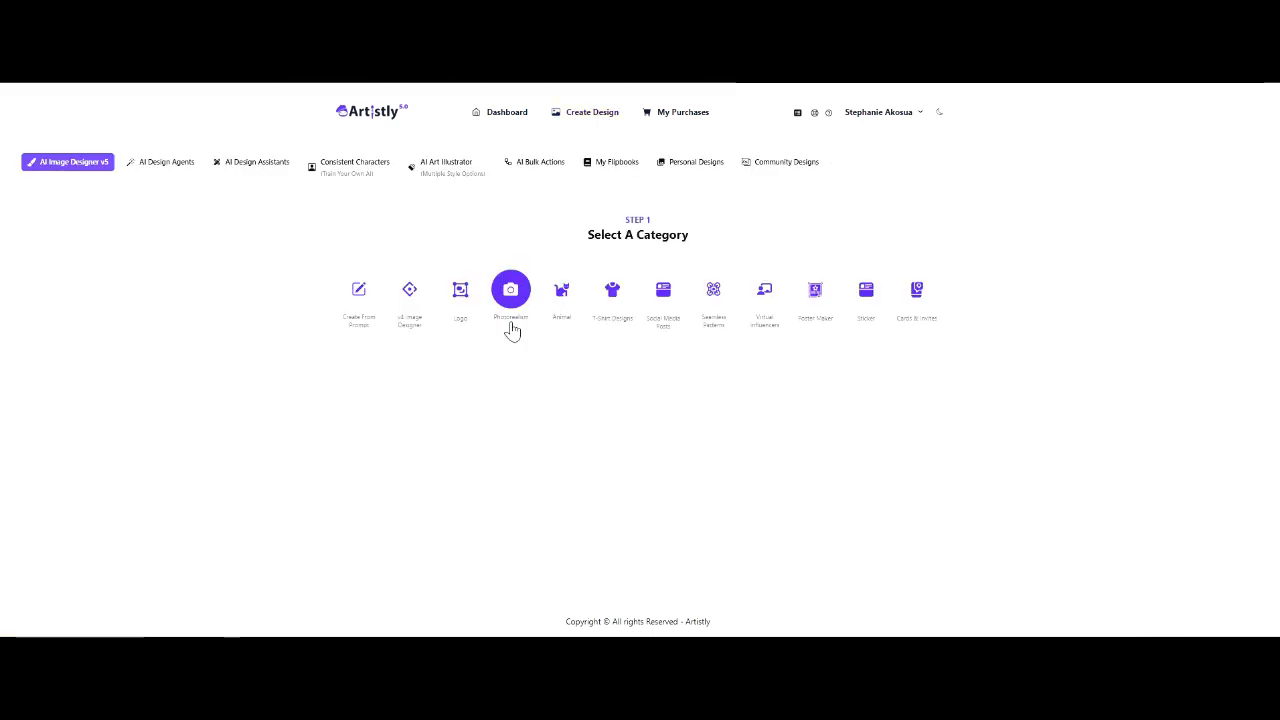
left_click(345, 176)
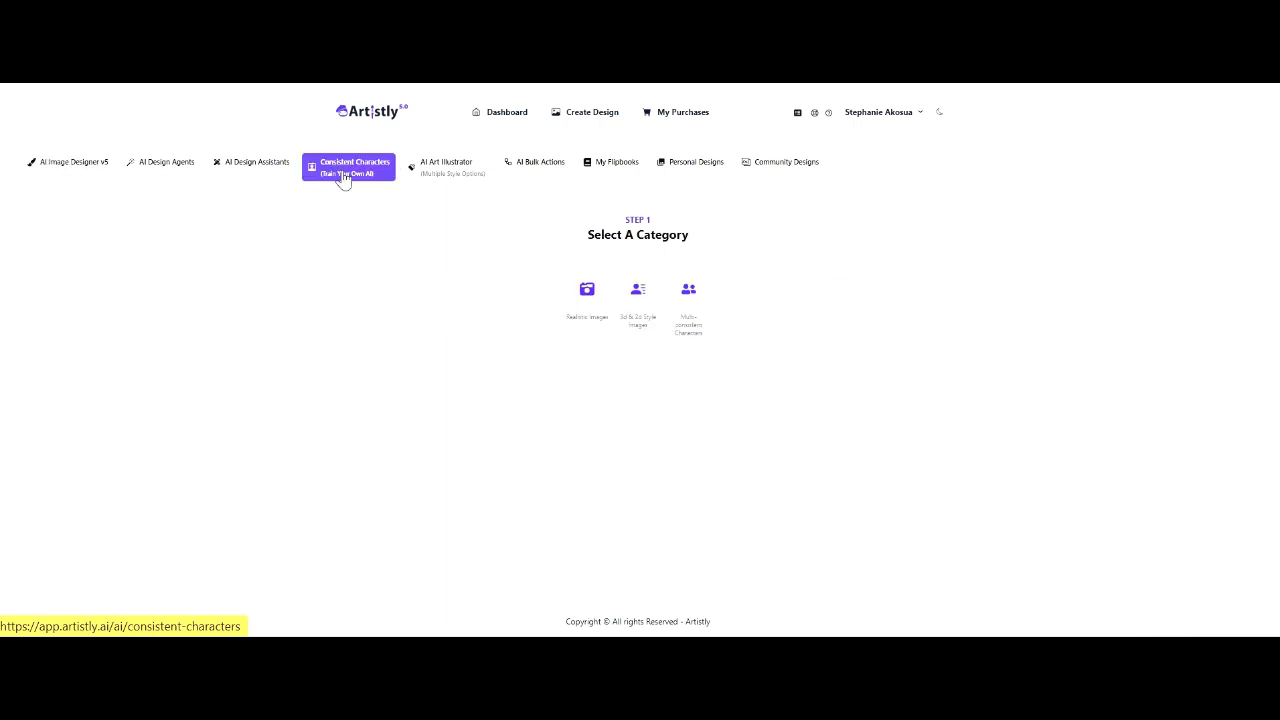
left_click(587, 290)
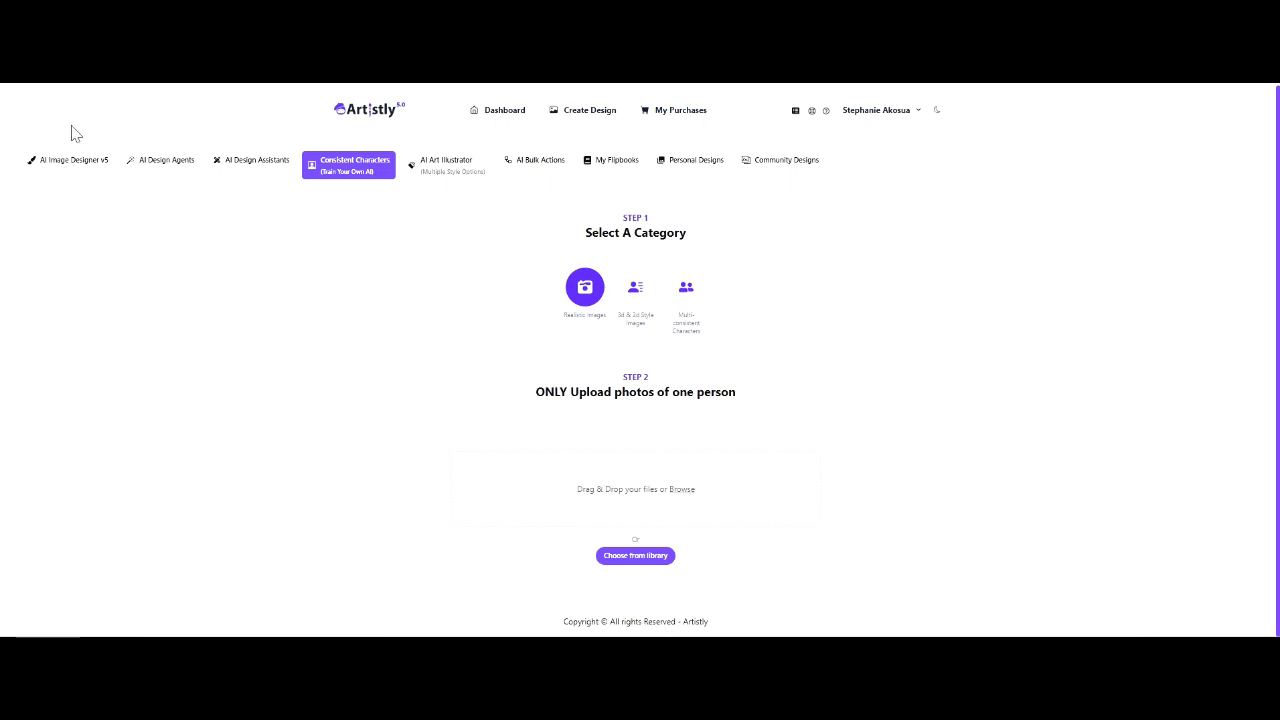
left_click(76, 164)
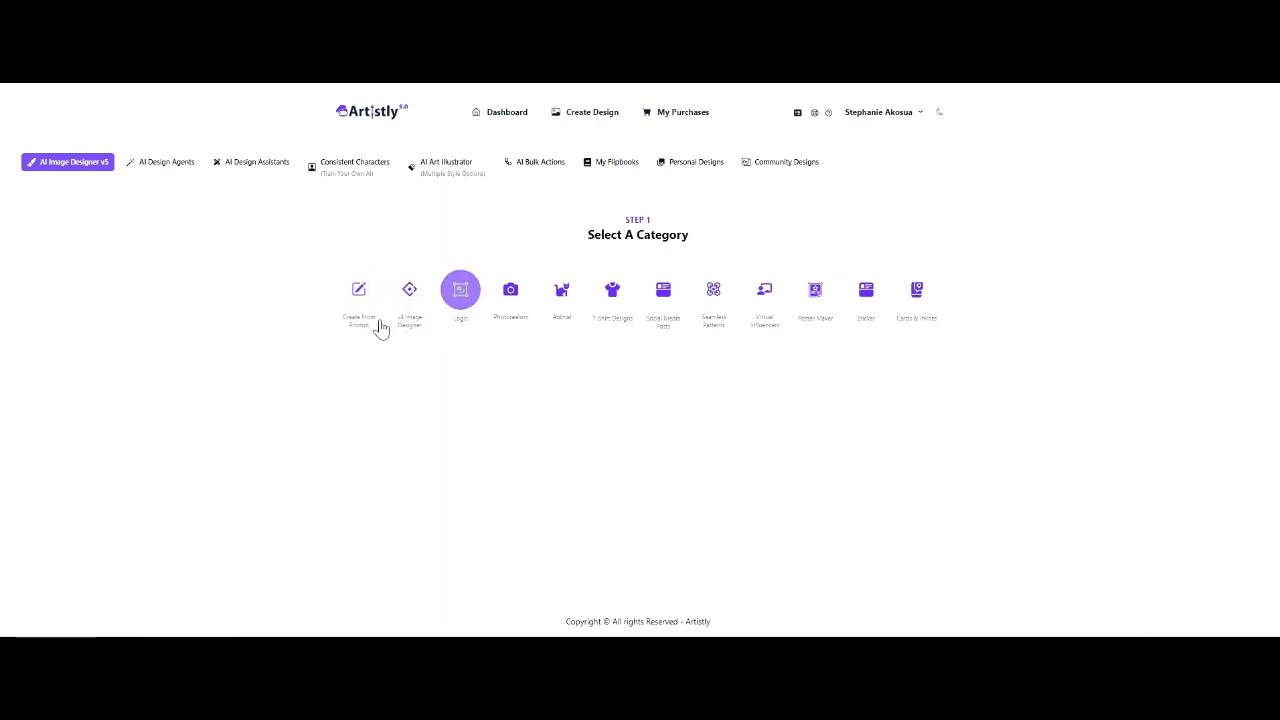
Step: Choose the Create From Prompt category and paste Zina's copied description as the image prompt
left_click(352, 302)
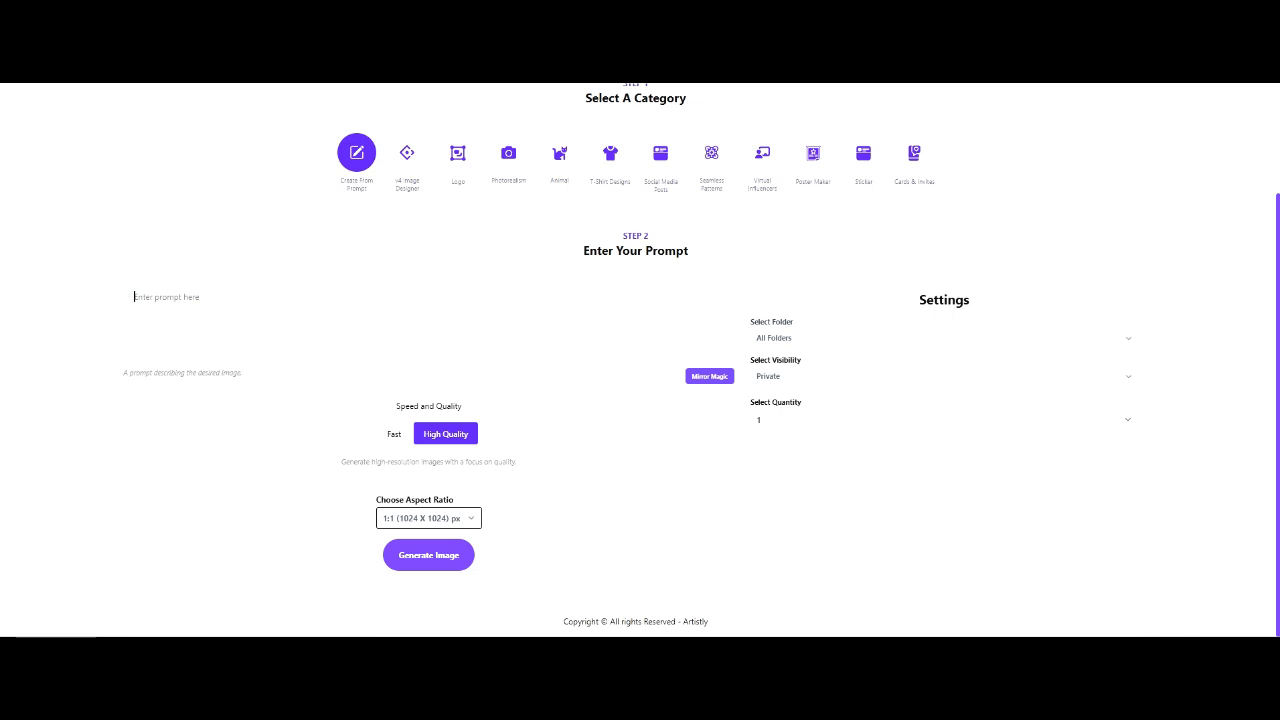
key("ctrl+v")
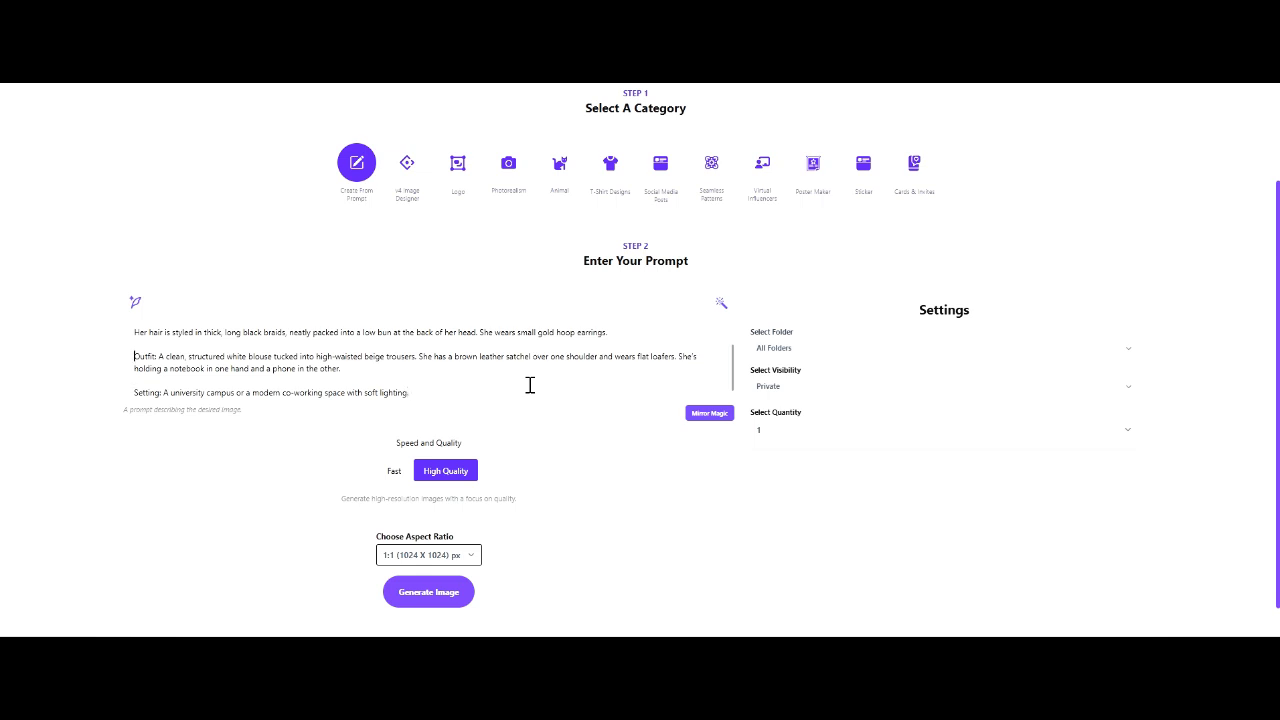
scroll(530, 385, "up", 1)
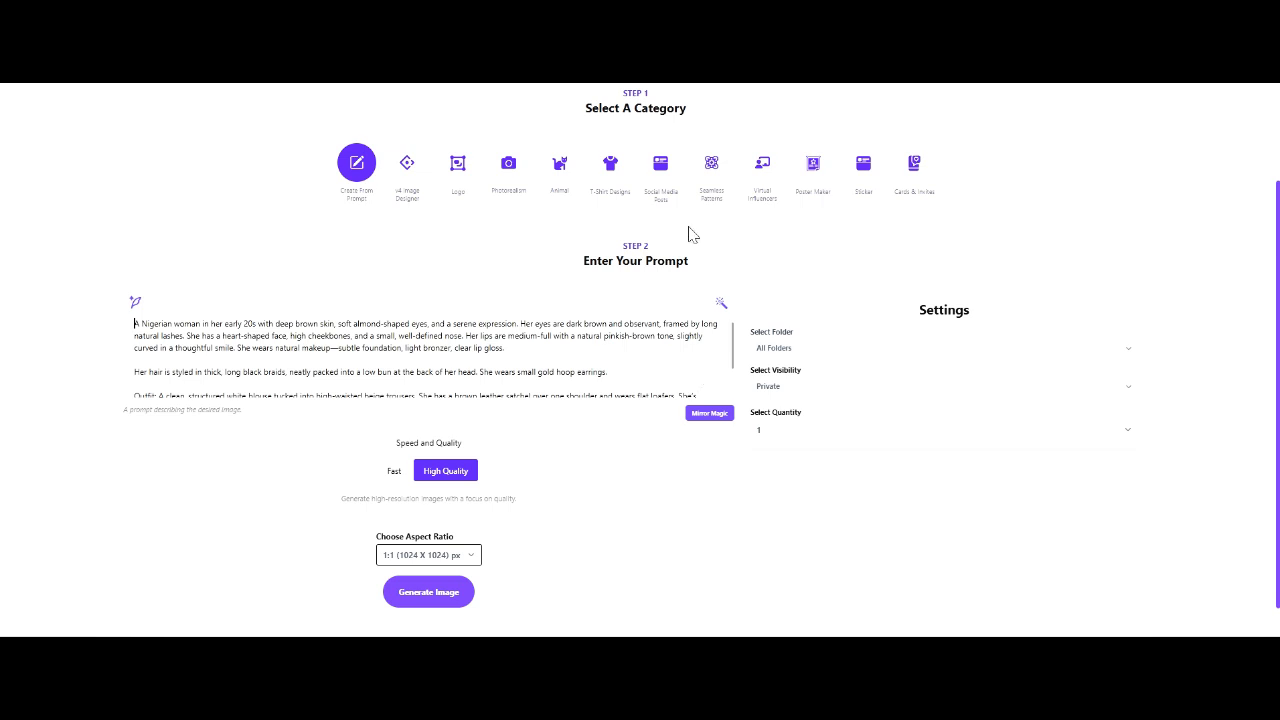
Step: Set the aspect ratio of Zina's design to 16:9 (1344 X 768) px and the quantity to 2
left_click(1188, 12)
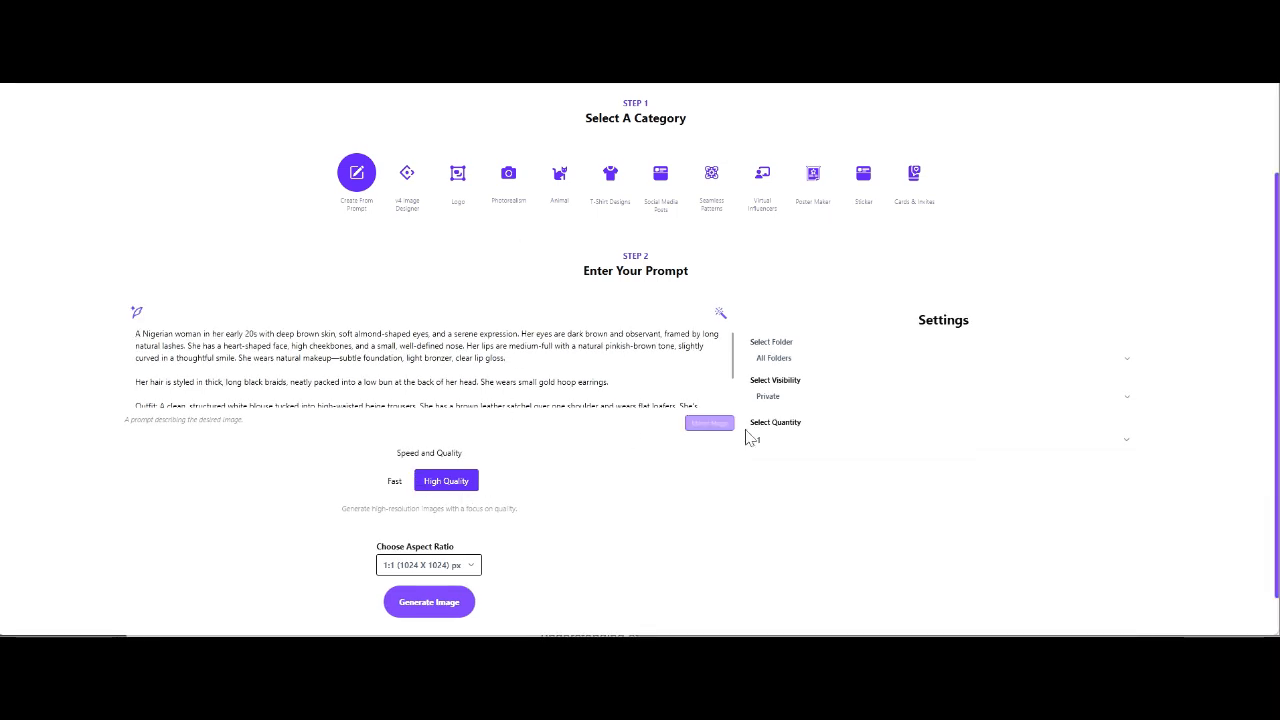
left_click(400, 565)
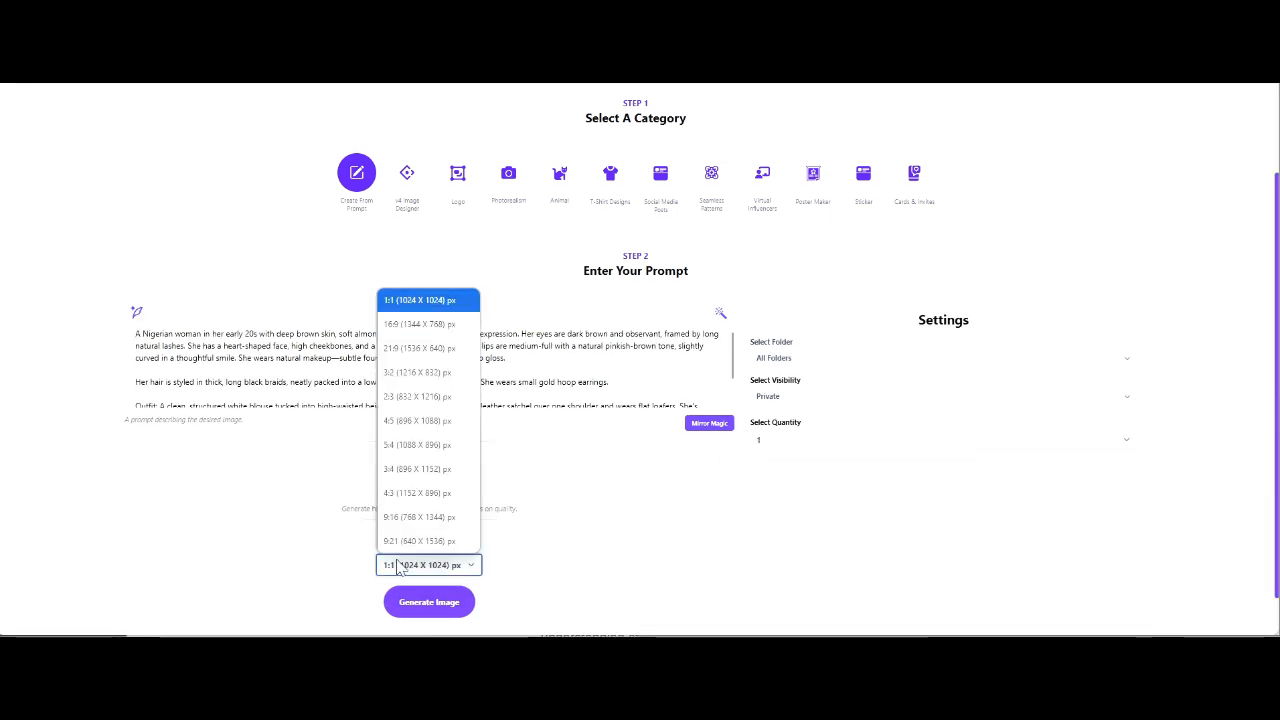
left_click(430, 324)
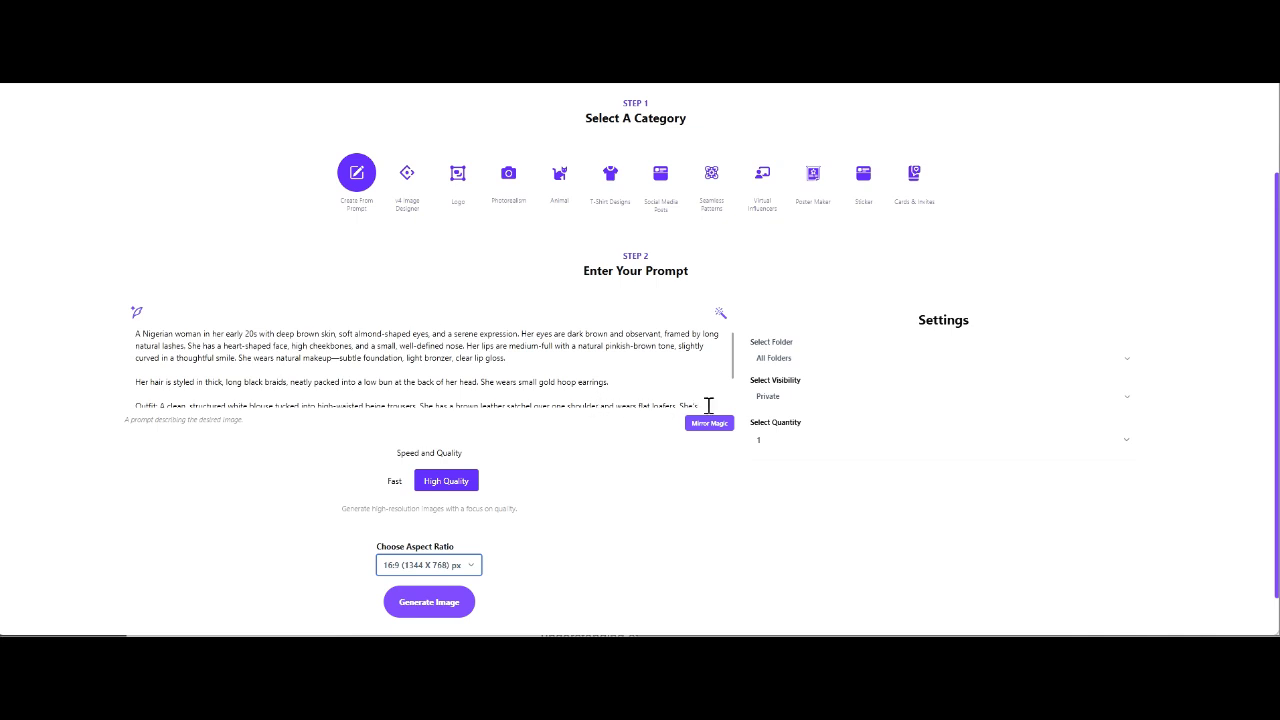
left_click(806, 442)
left_click(794, 486)
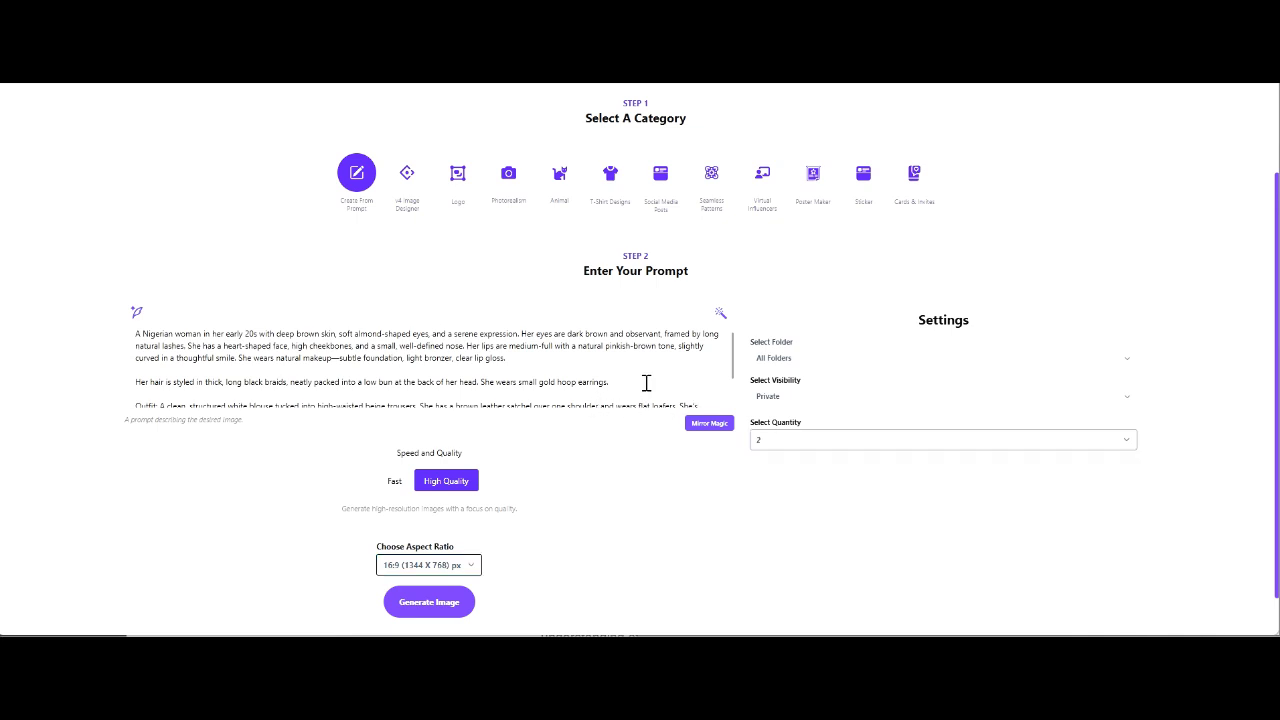
Step: Check the rest of Zina's prompt through the outfit and setting lines, and generate her images
key("Down")
key("Down")
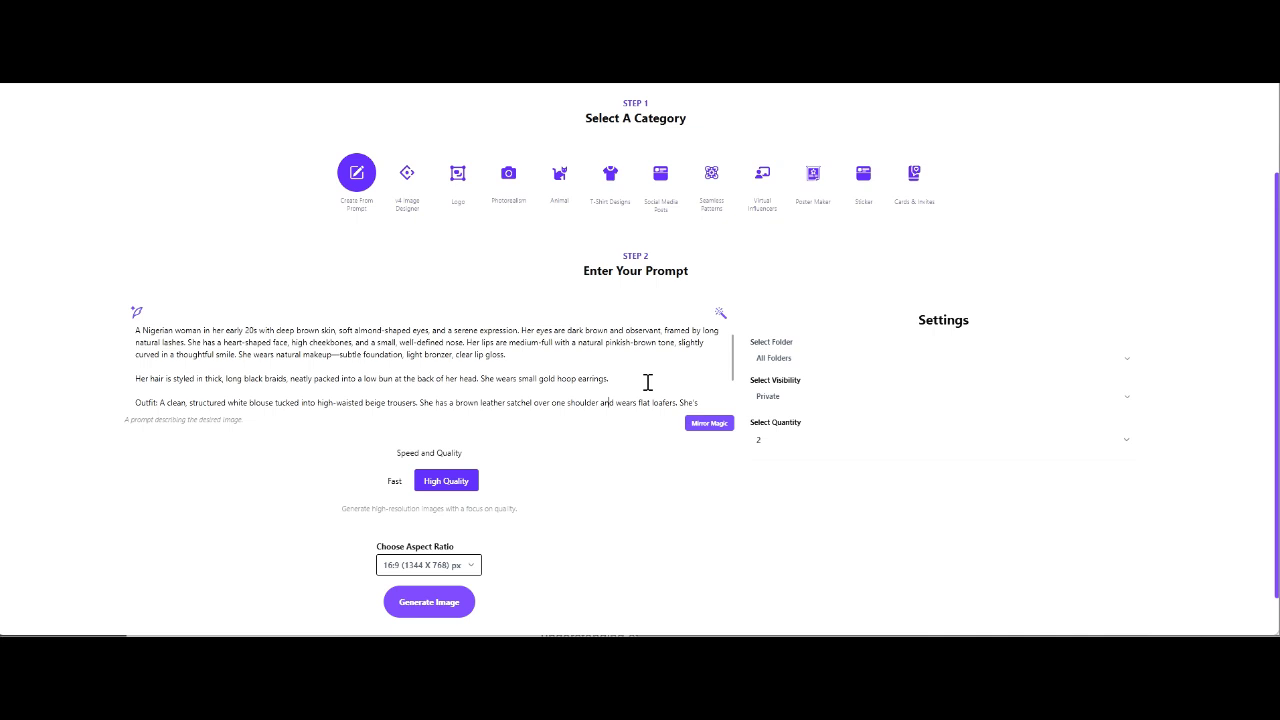
scroll(648, 382, "down", 1)
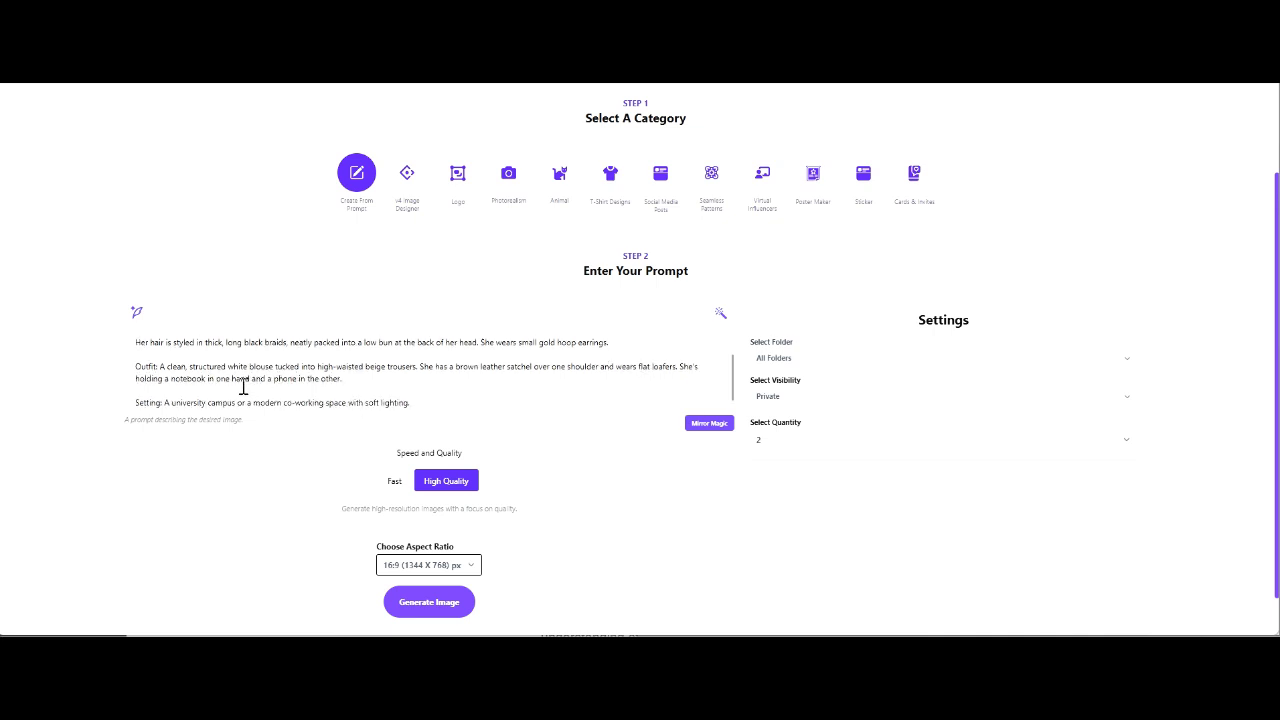
left_click(428, 602)
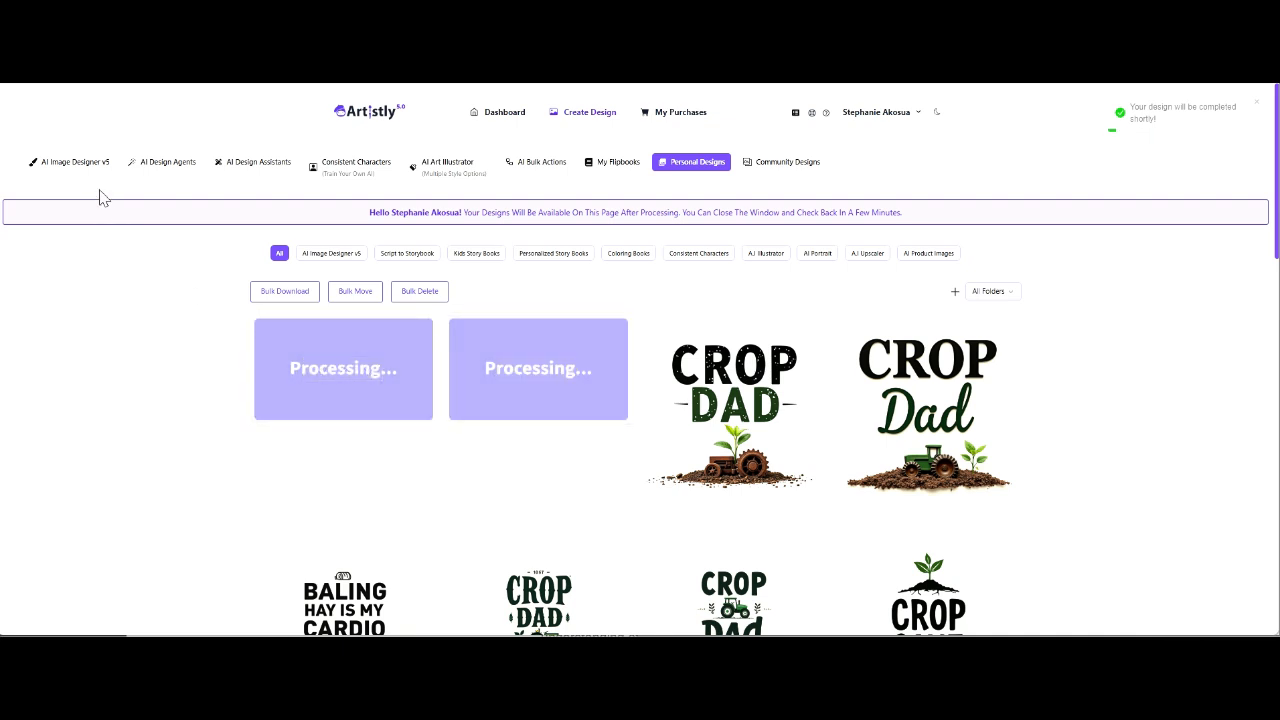
Step: Start another Create From Prompt design in AI Image Designer v5 and paste Zara's description as the prompt
left_click(80, 163)
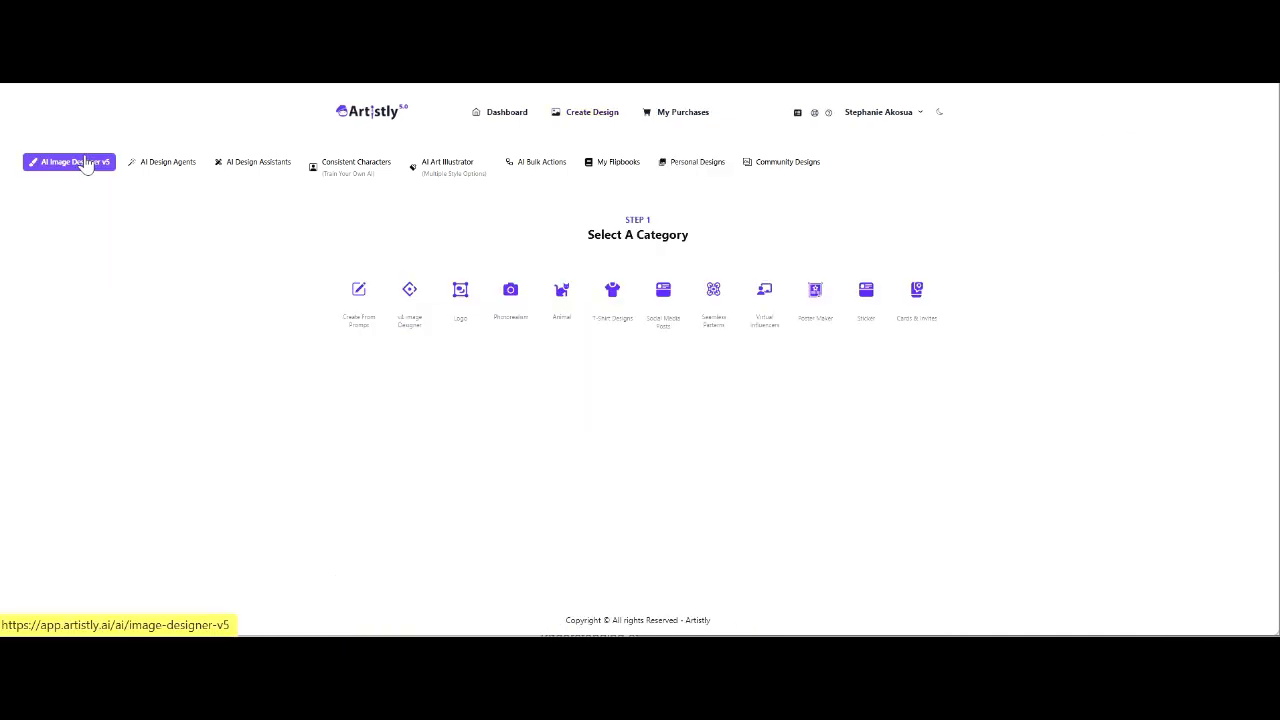
left_click(360, 292)
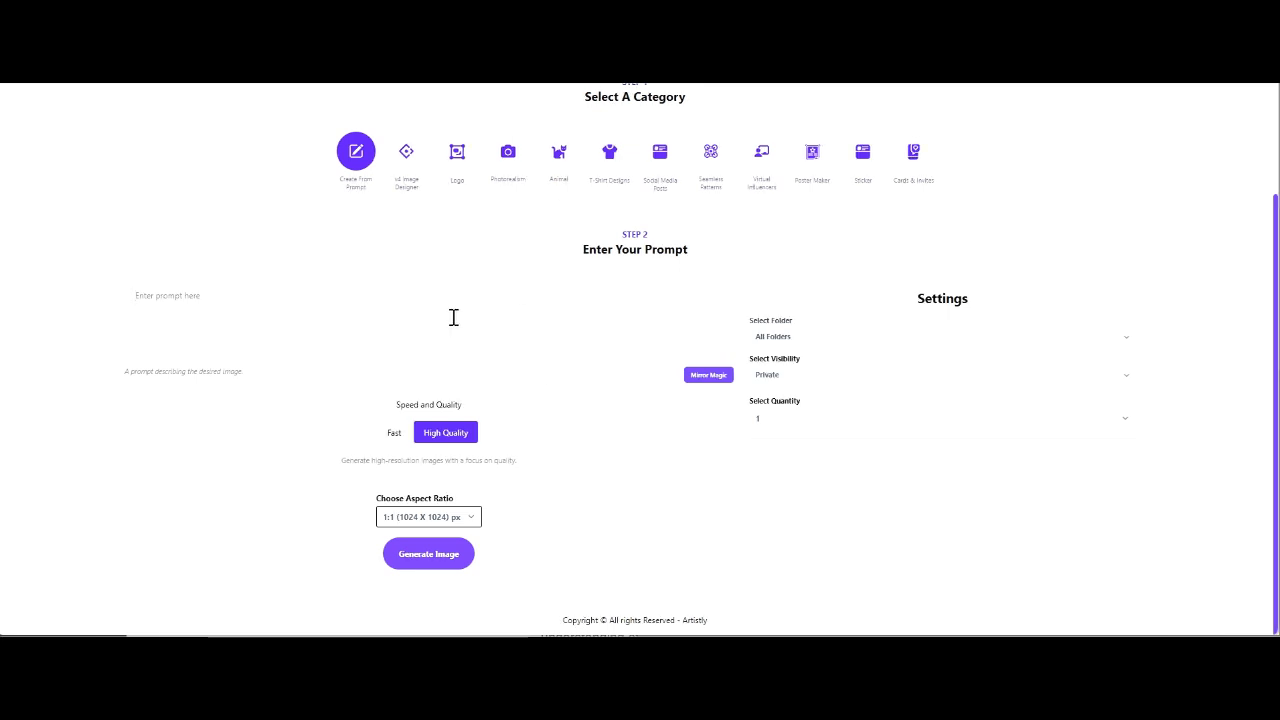
key("ctrl+v")
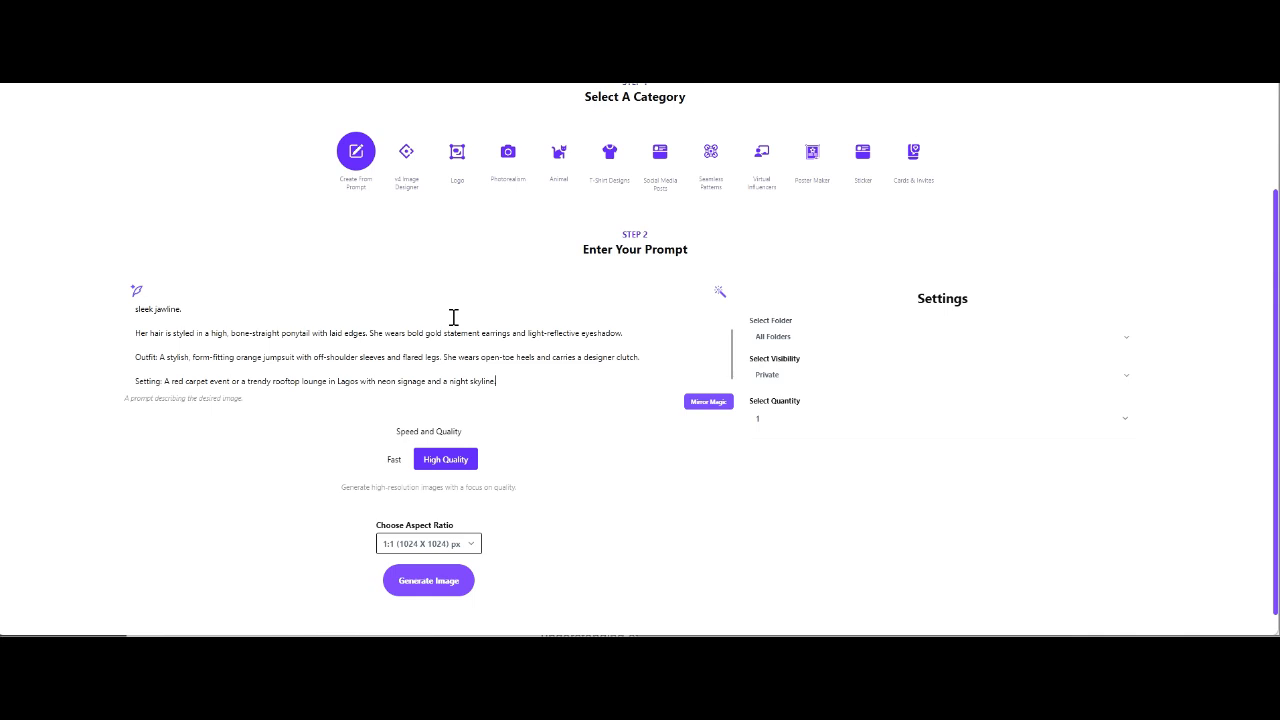
scroll(453, 317, "up", 2)
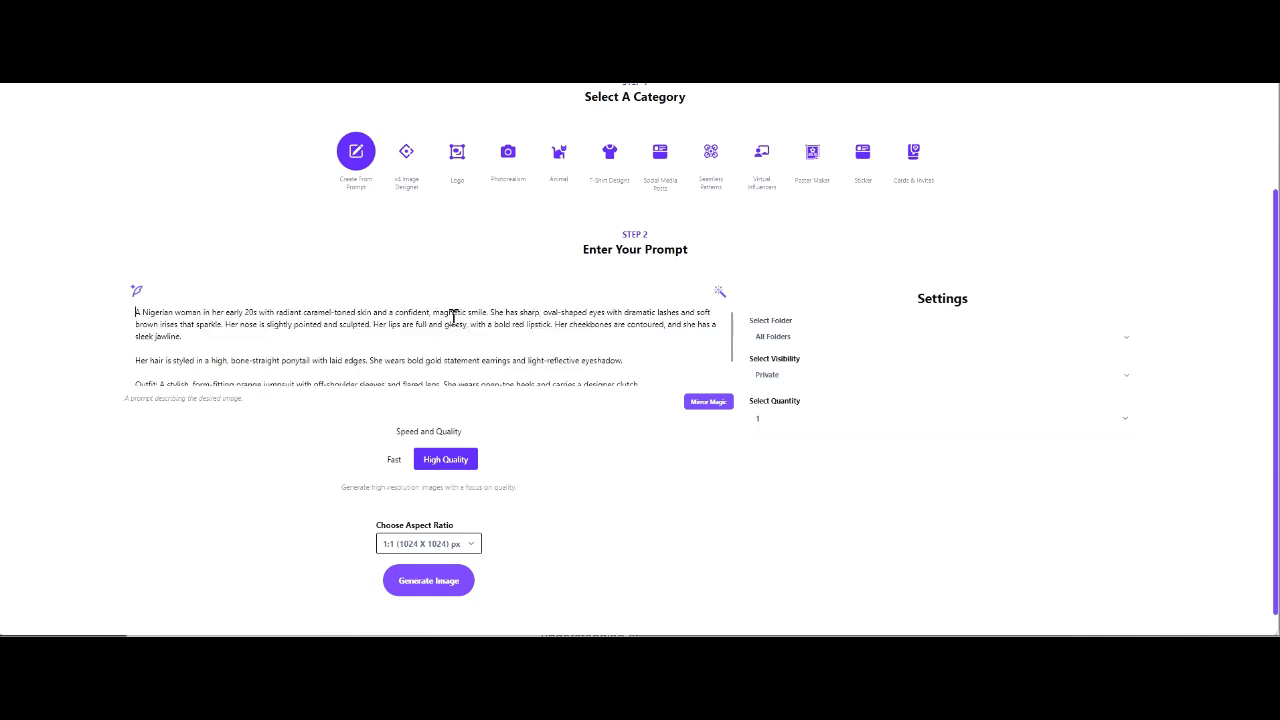
Step: Set the aspect ratio to 16:9 (1344 X 768) px and the quantity to 2, and generate Zara's images
left_click(470, 544)
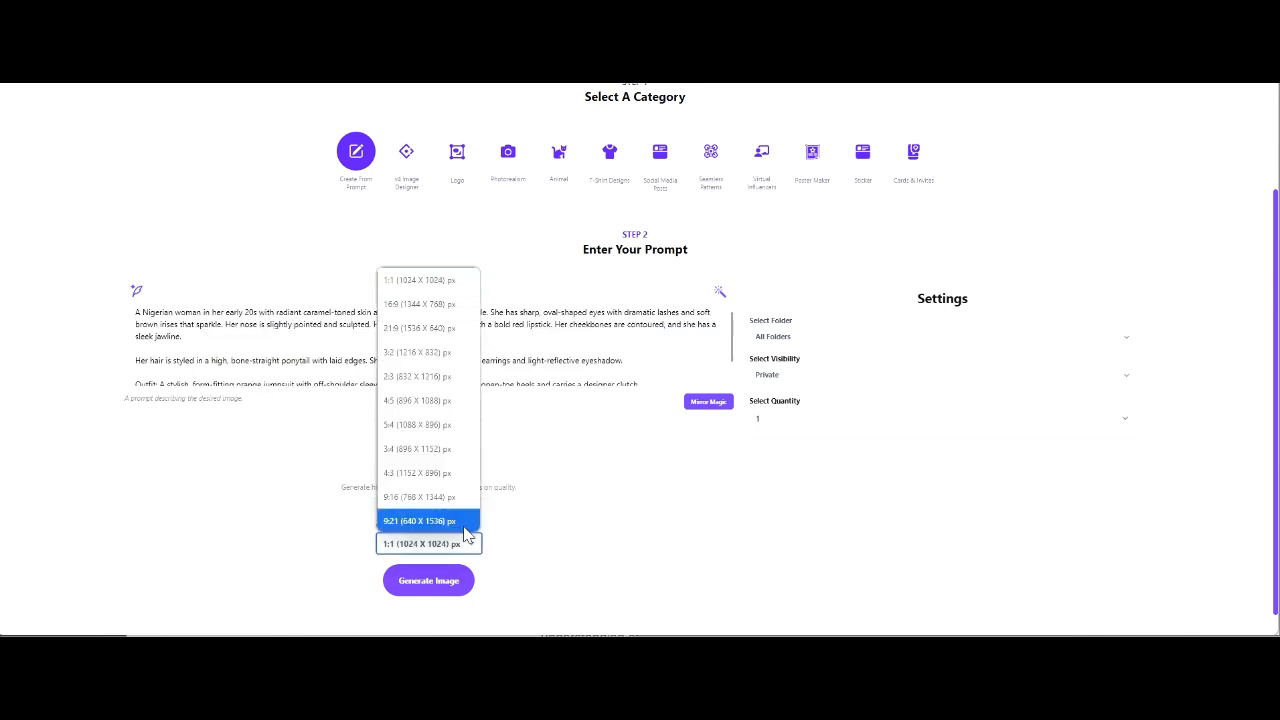
left_click(440, 315)
left_click(797, 420)
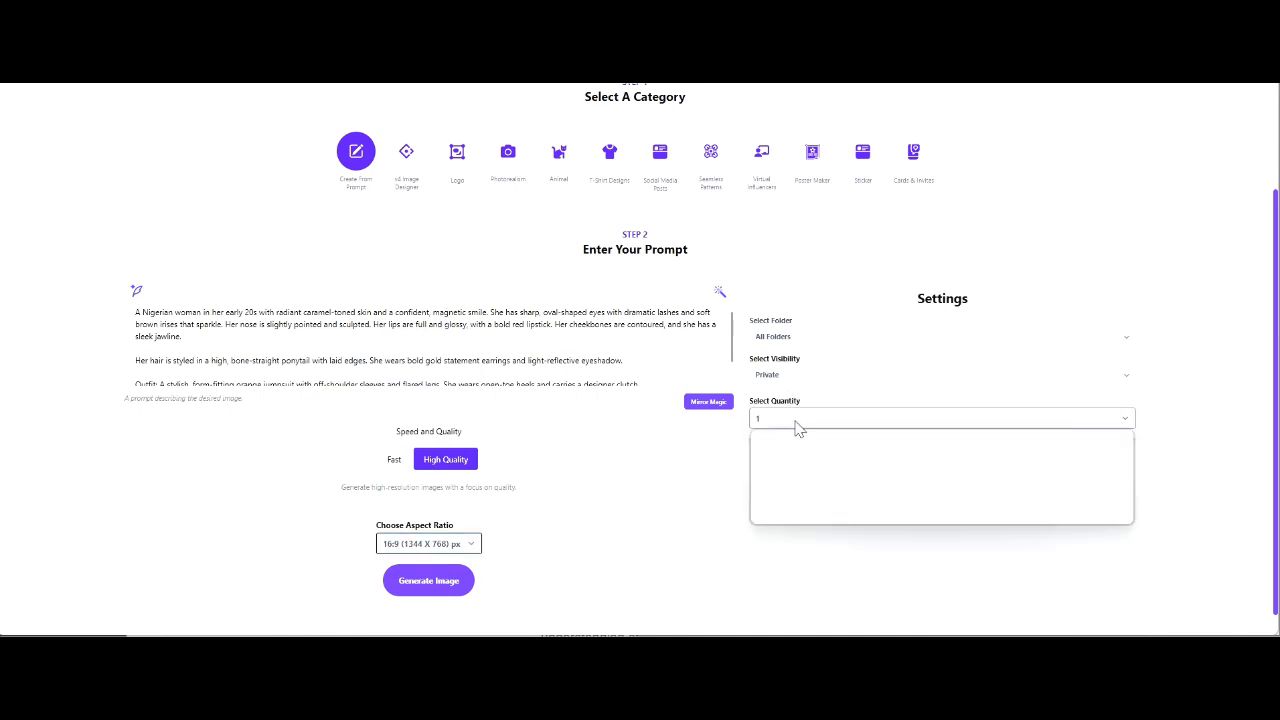
left_click(786, 462)
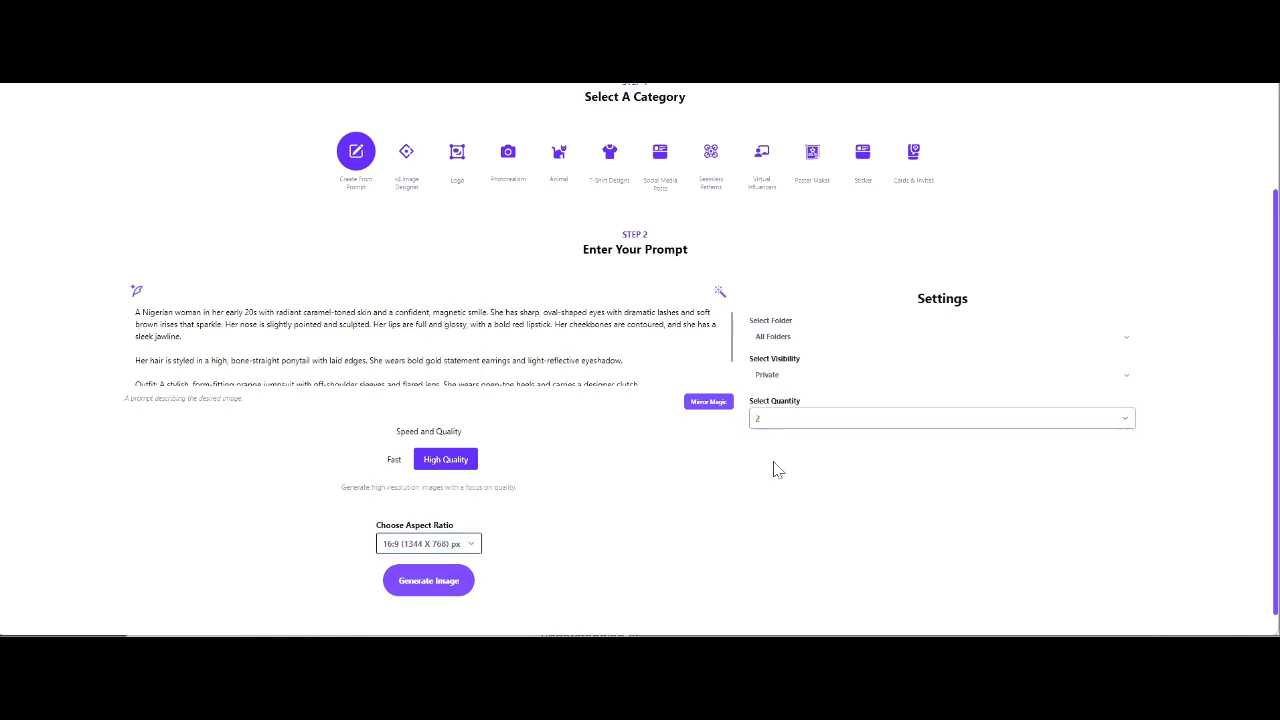
left_click(424, 585)
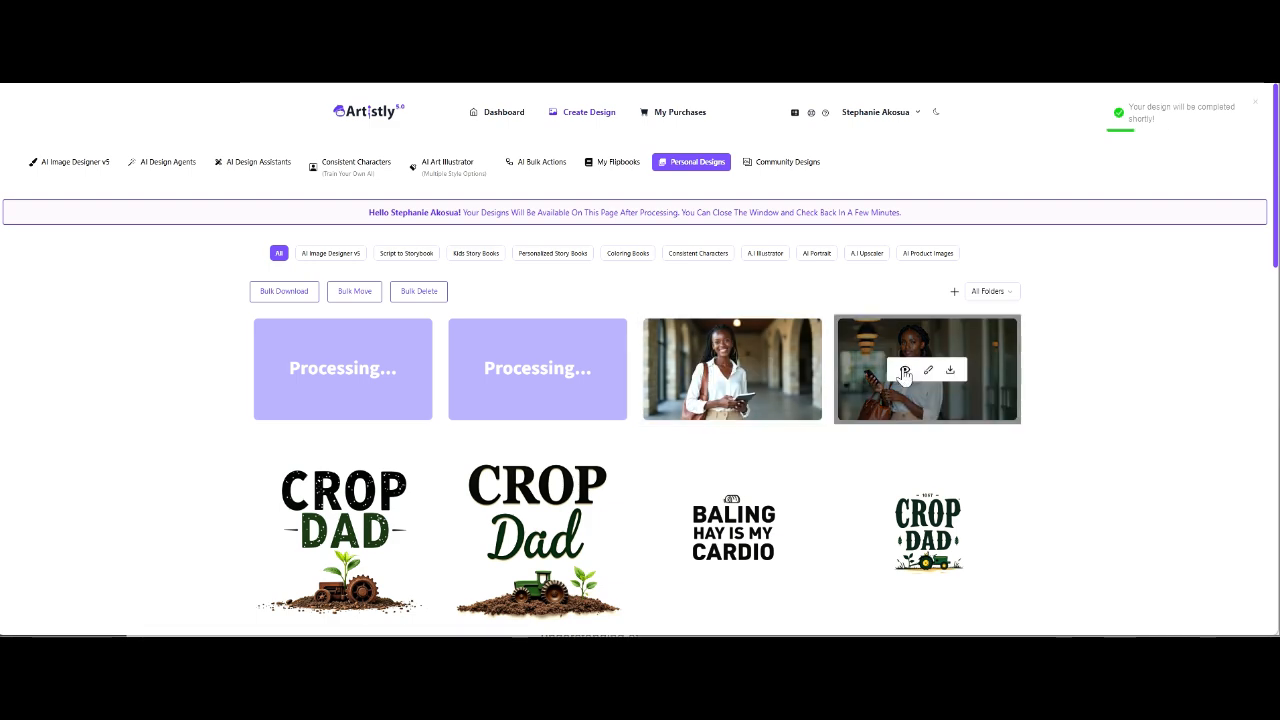
Step: View both generated images of Zina in their design details and compare them
left_click(904, 370)
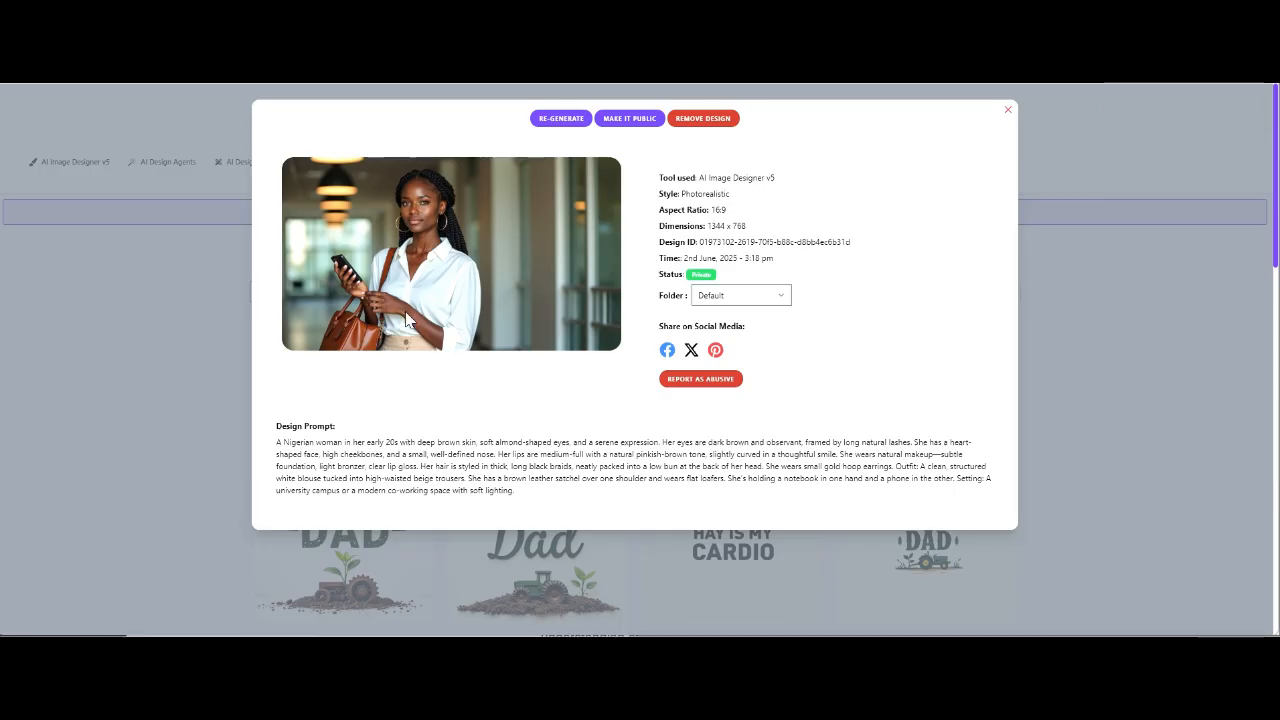
left_click(1008, 113)
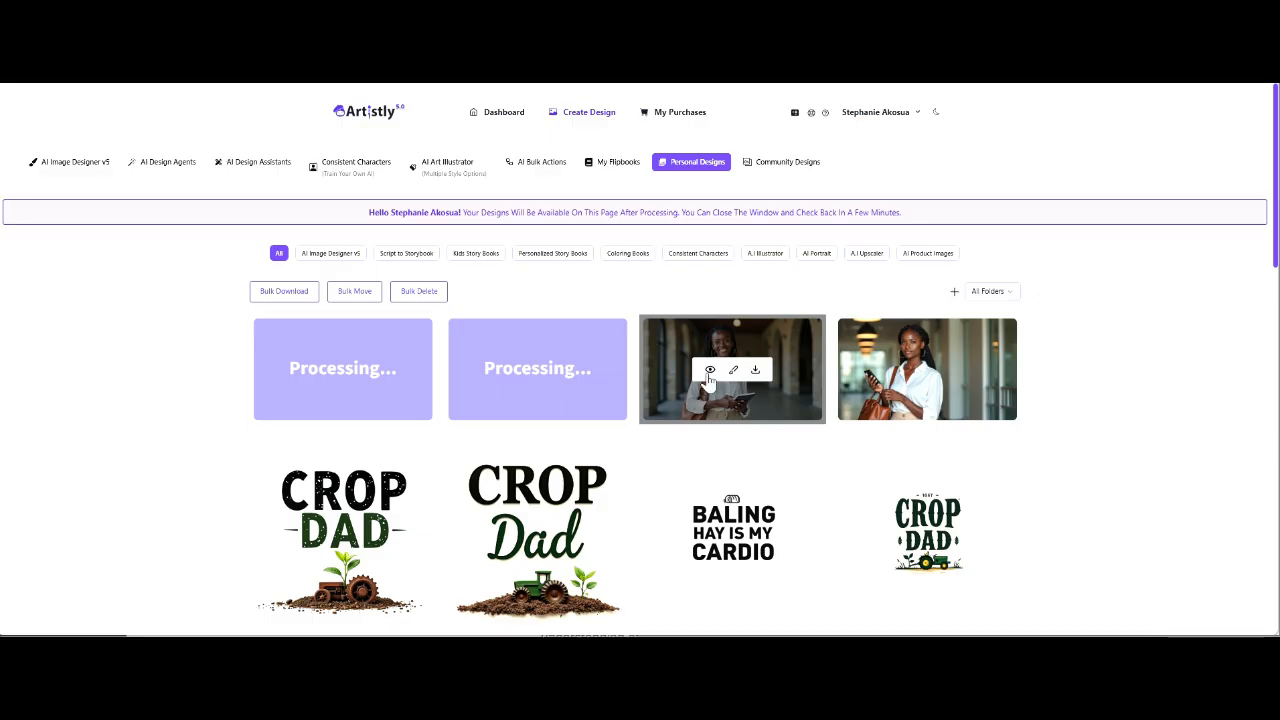
left_click(710, 370)
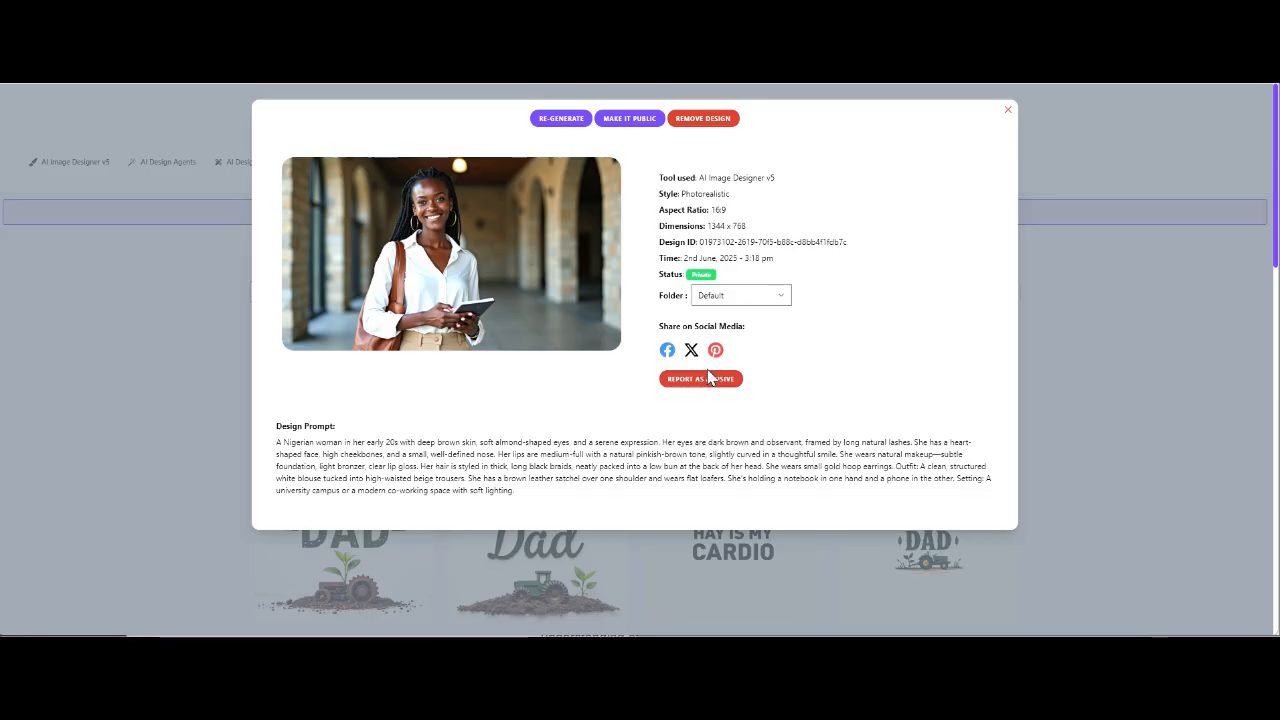
left_click(1007, 111)
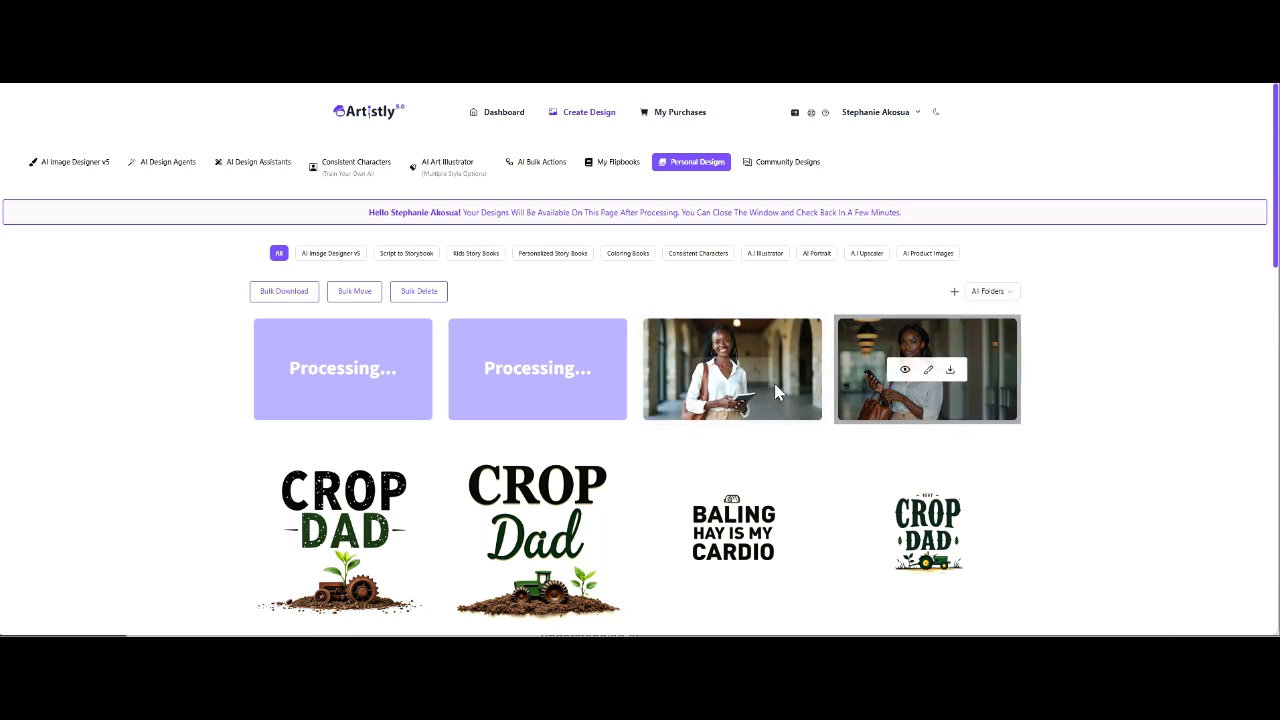
mouse_move(756, 392)
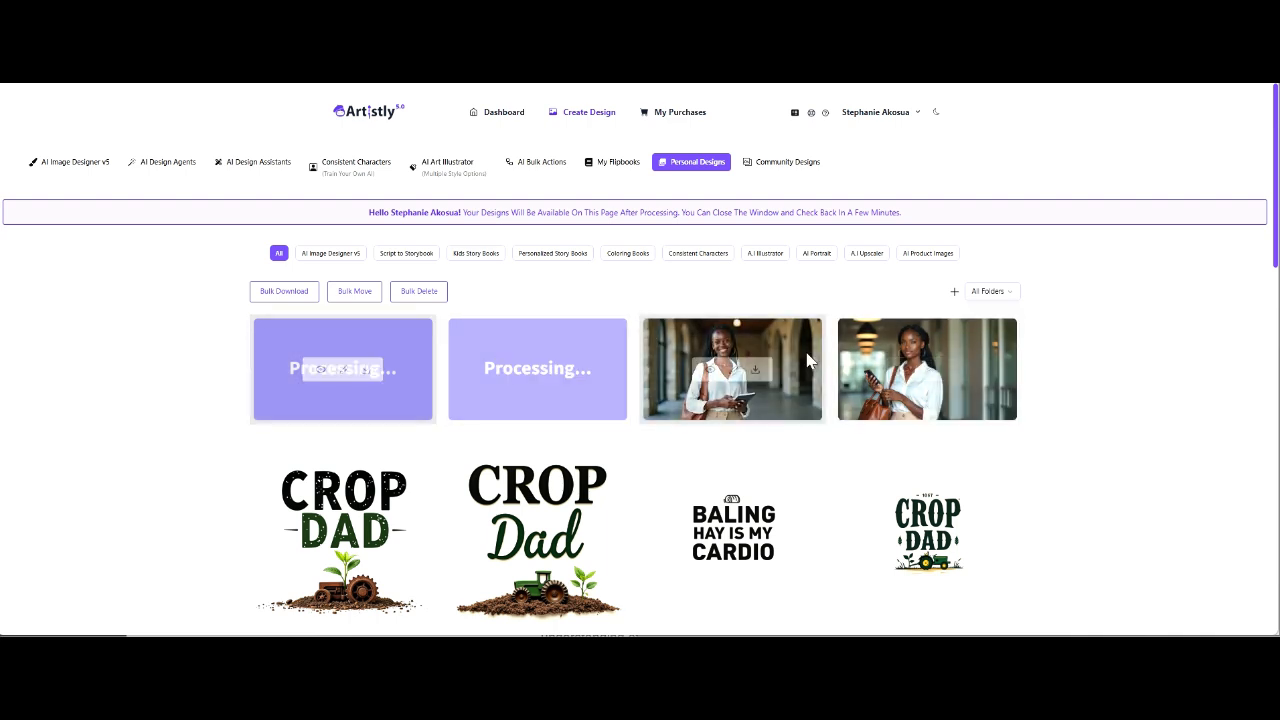
mouse_move(916, 374)
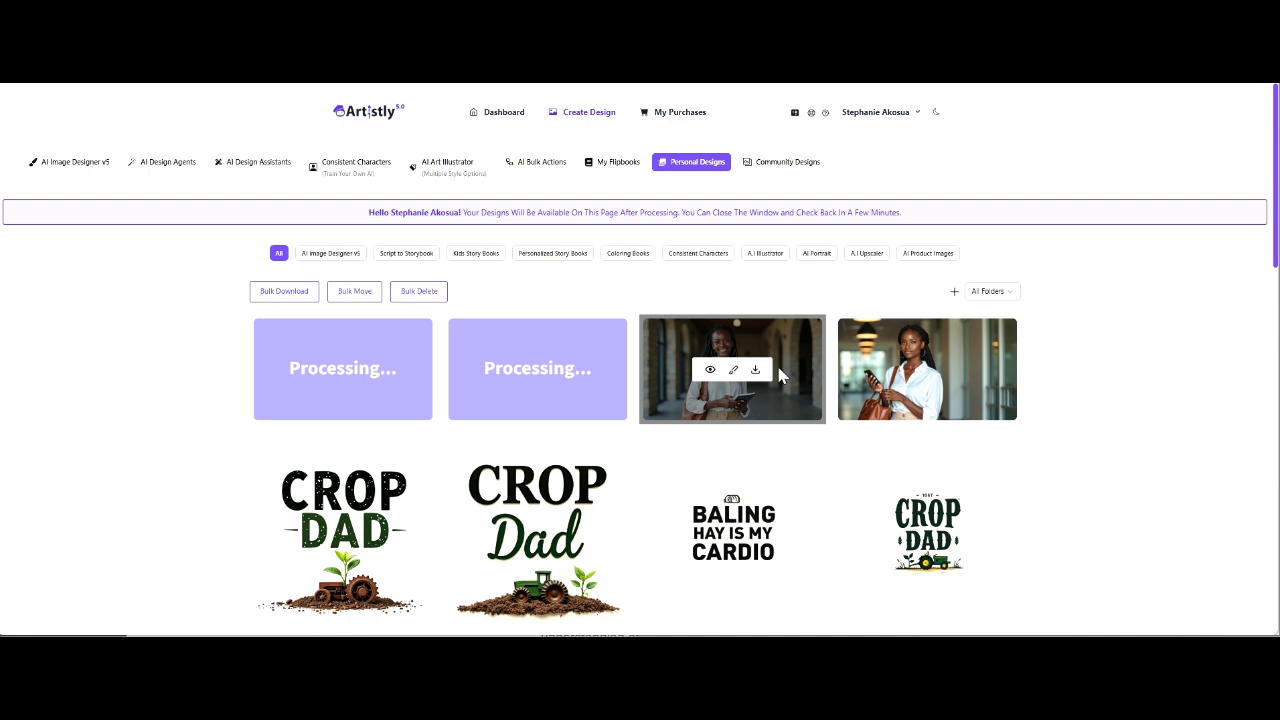
Step: Start a Realistic Images design in Consistent Characters and add the library image of Zina smiling in the arched corridor
left_click(365, 176)
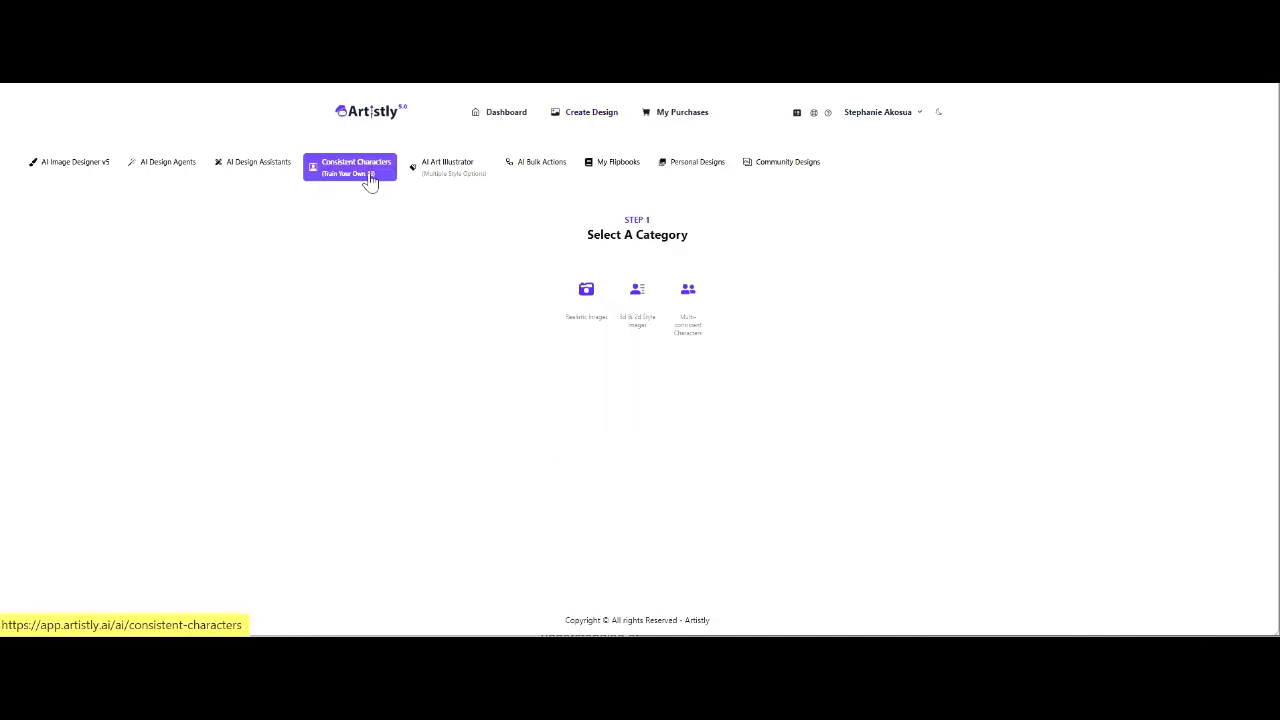
left_click(586, 293)
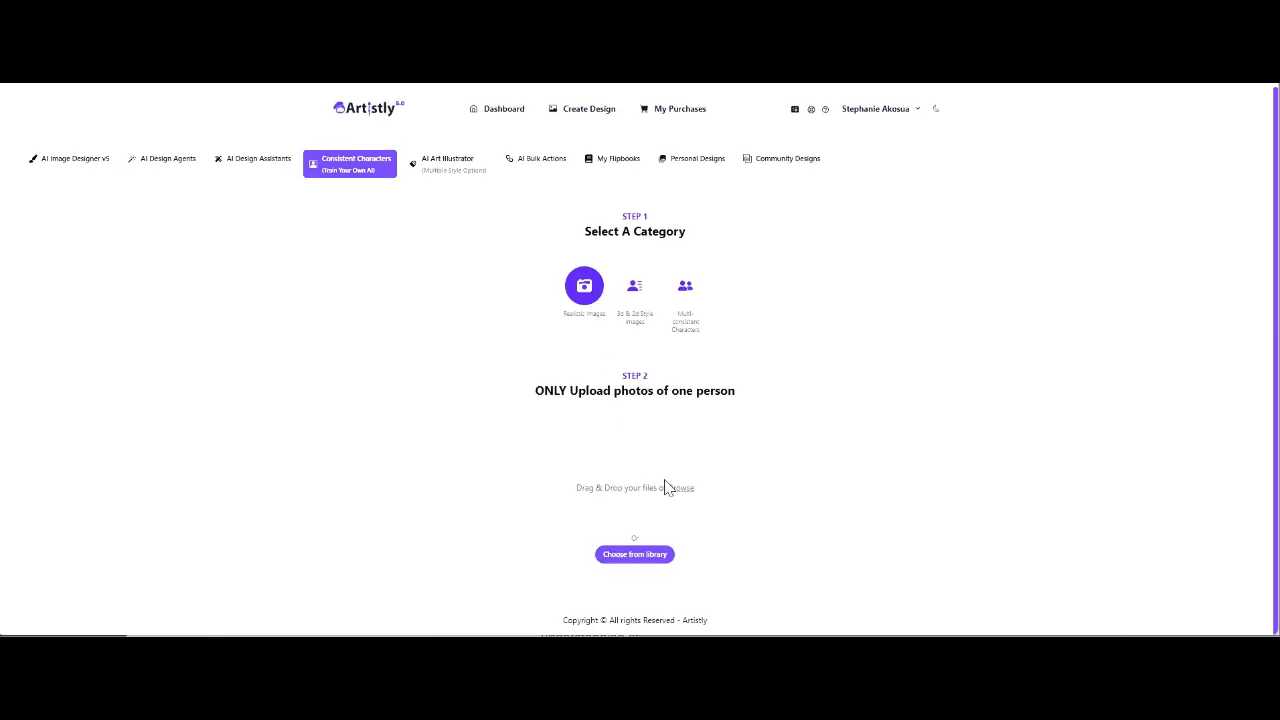
left_click(657, 556)
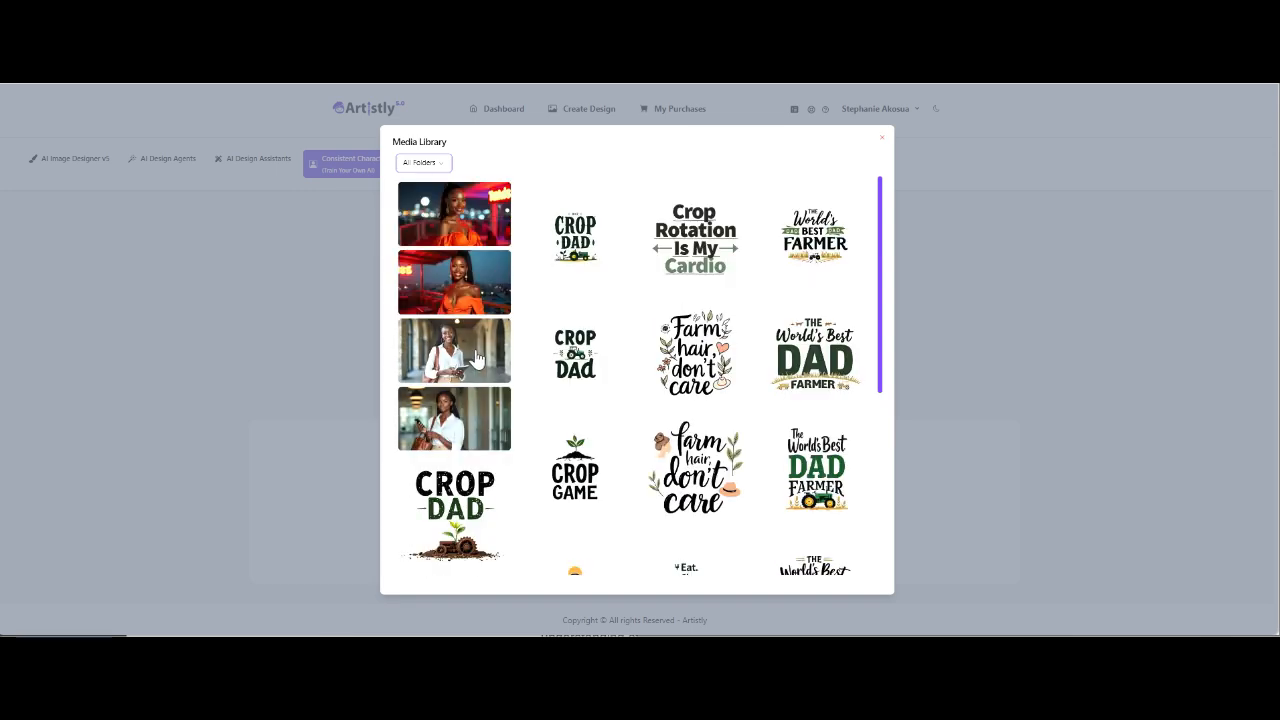
left_click(476, 358)
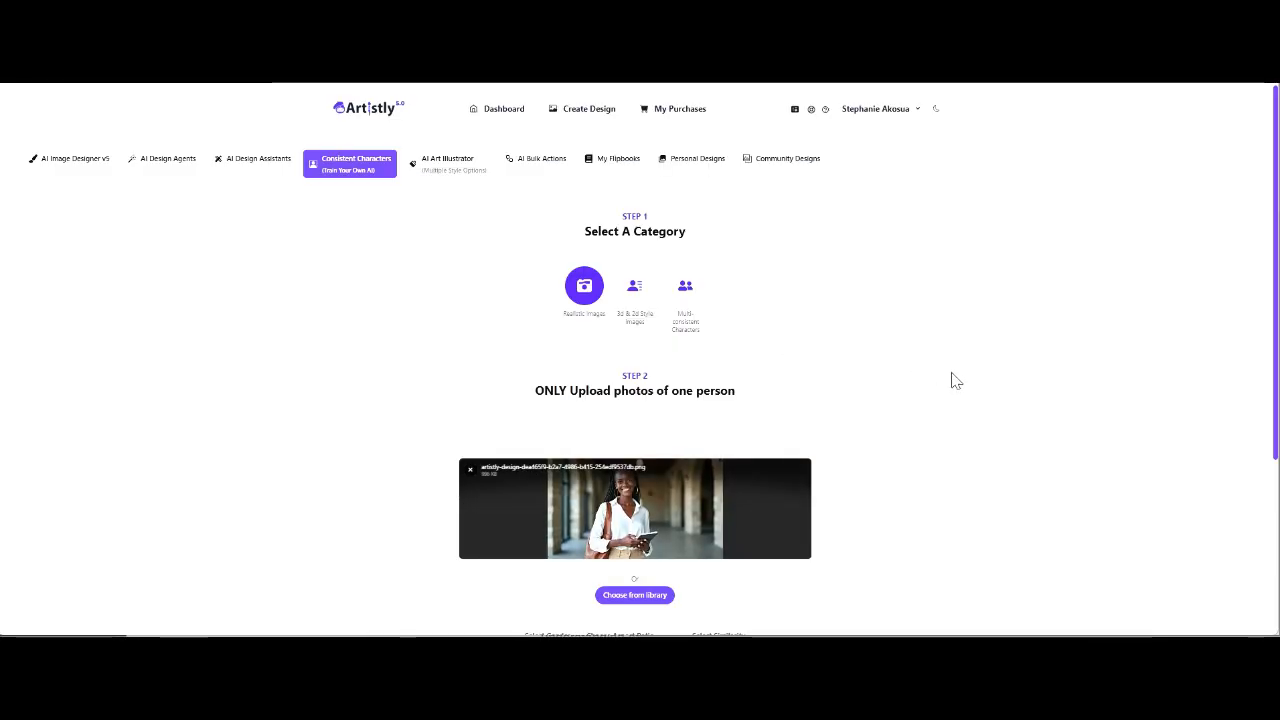
Step: Set the consistent character's gender to Female, aspect ratio to 16:9 (1344 X 768) px and similarity to High
scroll(955, 380, "down", 1)
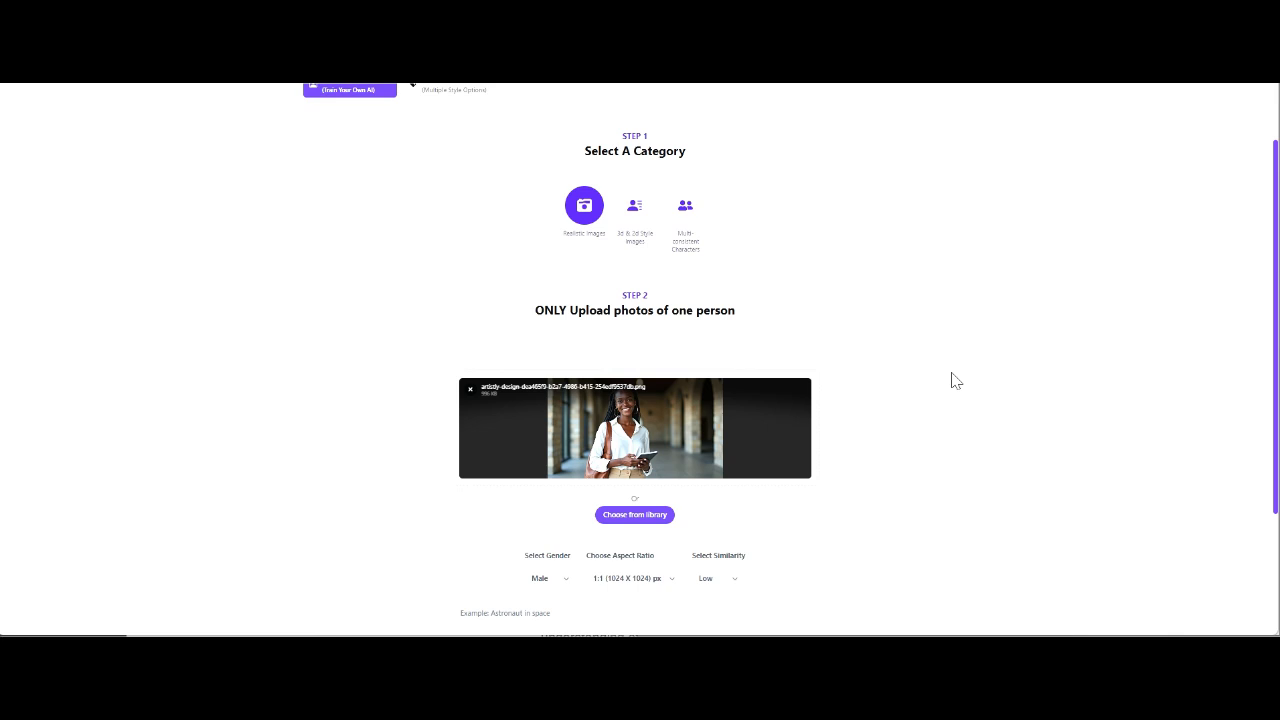
scroll(955, 380, "down", 2)
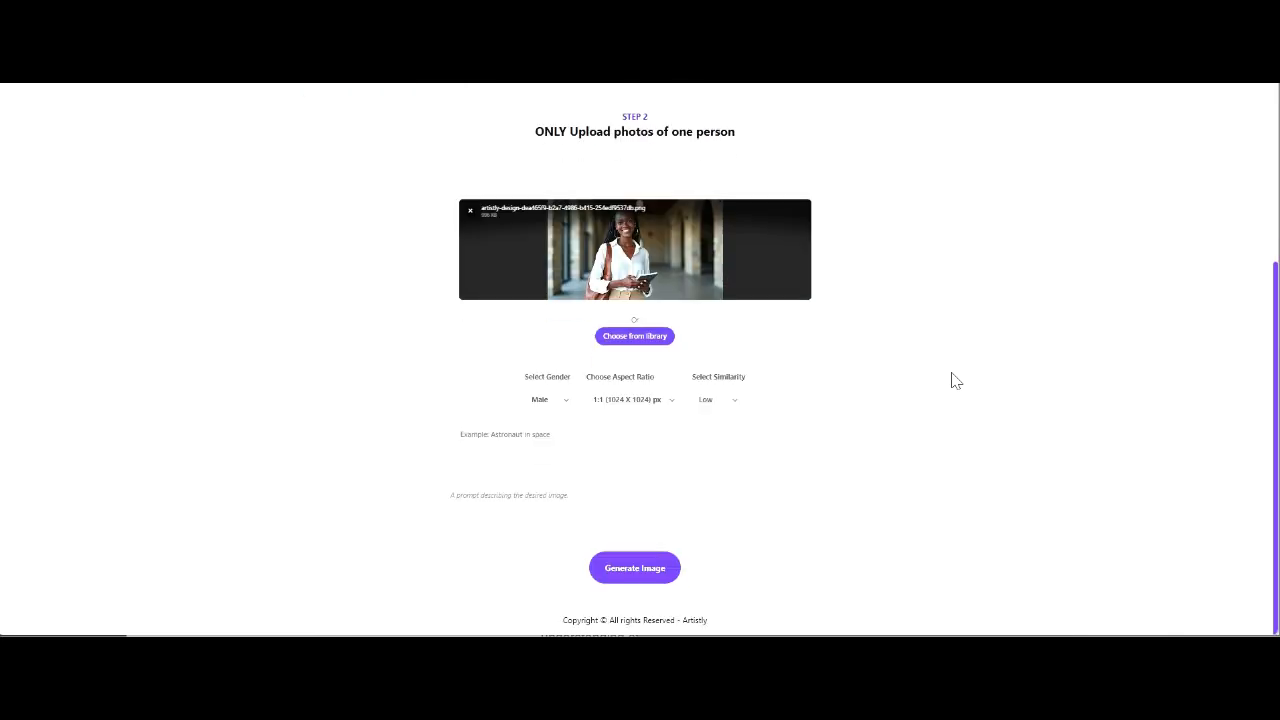
left_click(542, 402)
left_click(548, 448)
left_click(630, 401)
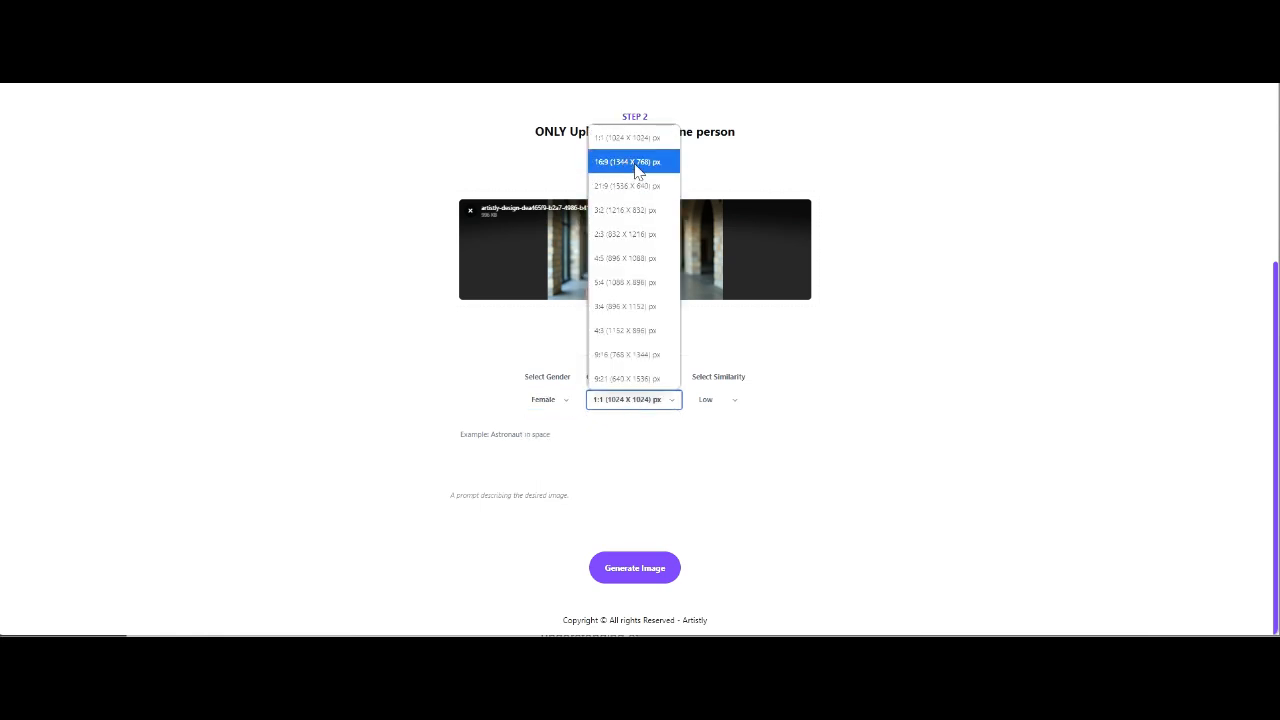
left_click(637, 165)
left_click(712, 402)
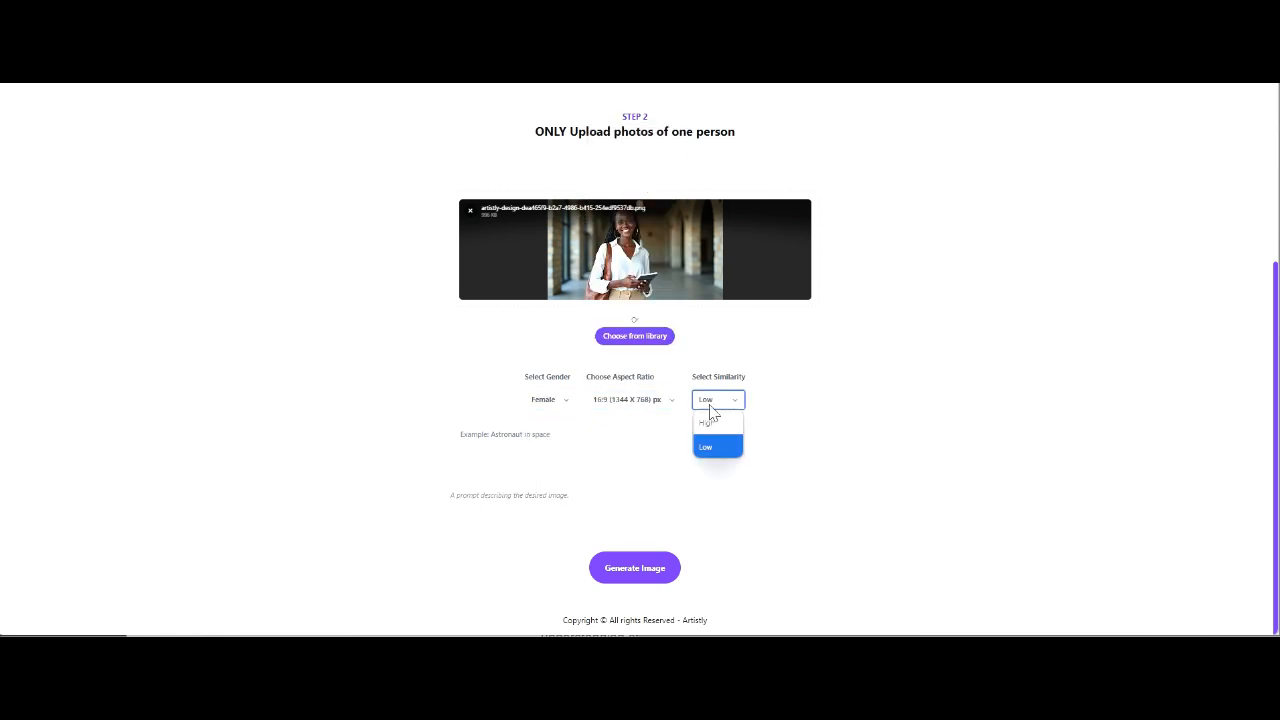
left_click(712, 424)
left_click(505, 435)
Step: Switch to ChatGPT and write "Can you please give me an image text prompt of the script for both zina and for zara."
key("ctrl+Tab")
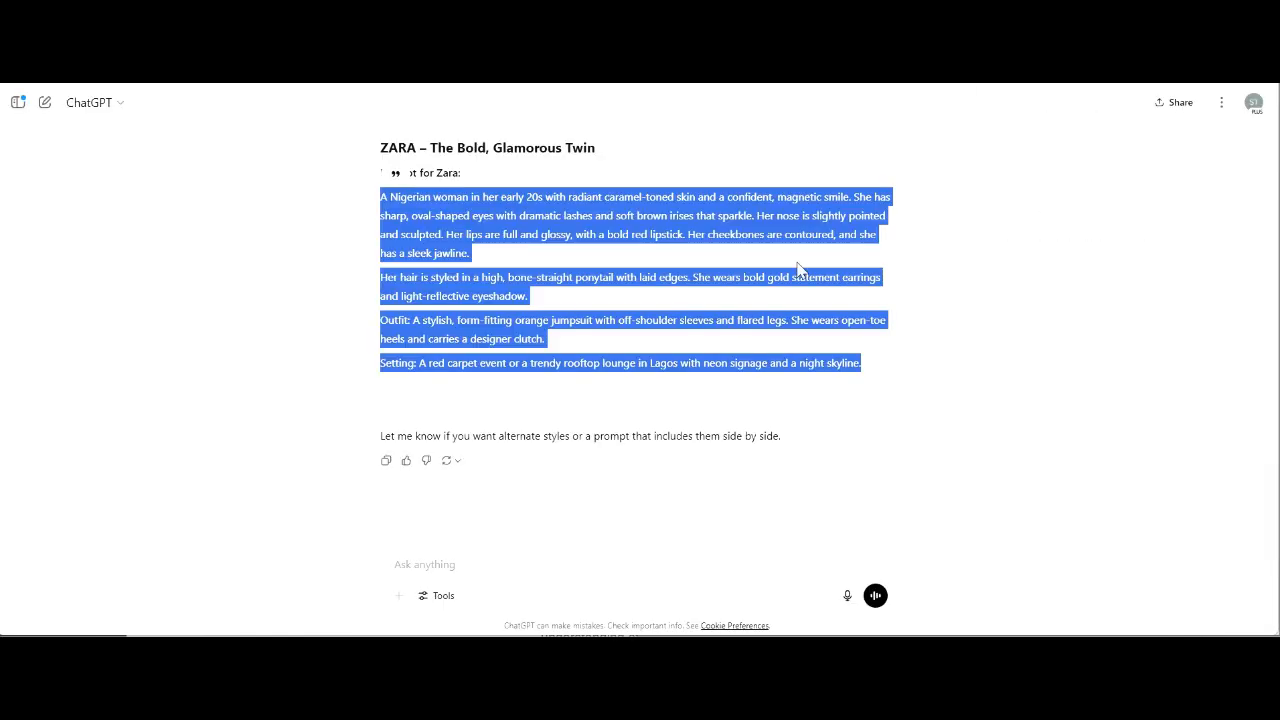
left_click(797, 264)
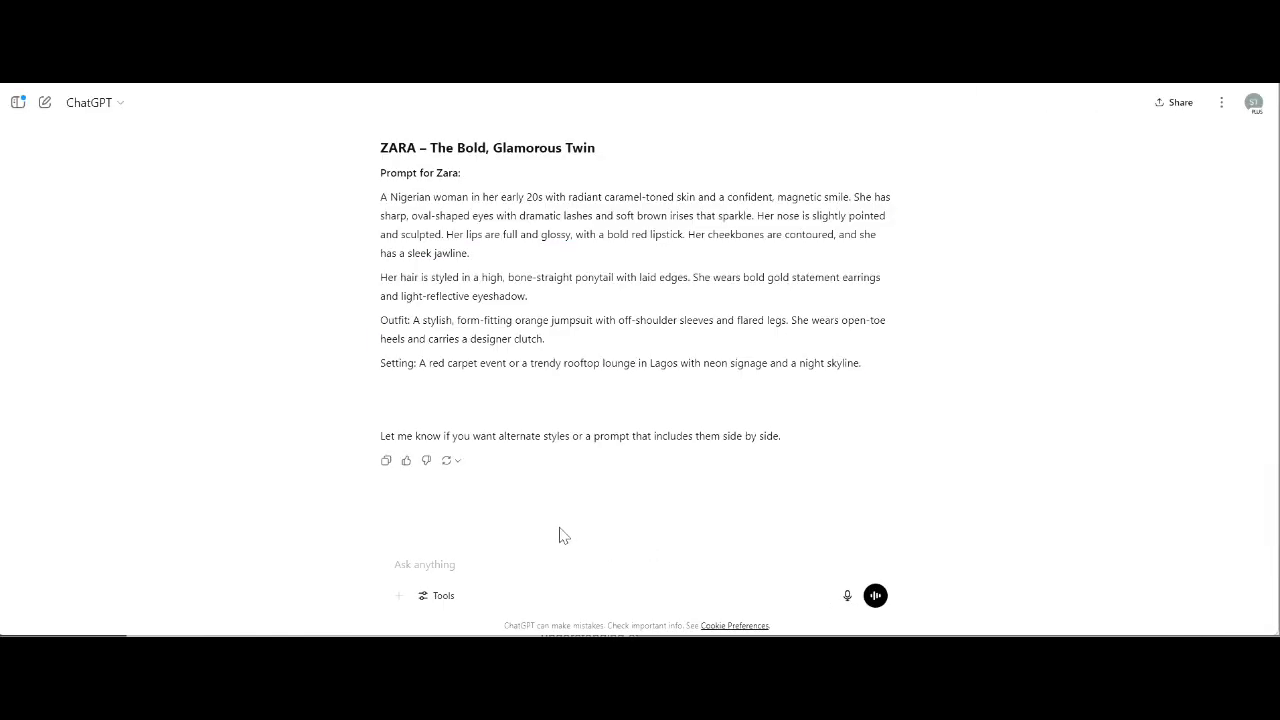
left_click(521, 568)
type("Can you please give me an image text prompt of the sc")
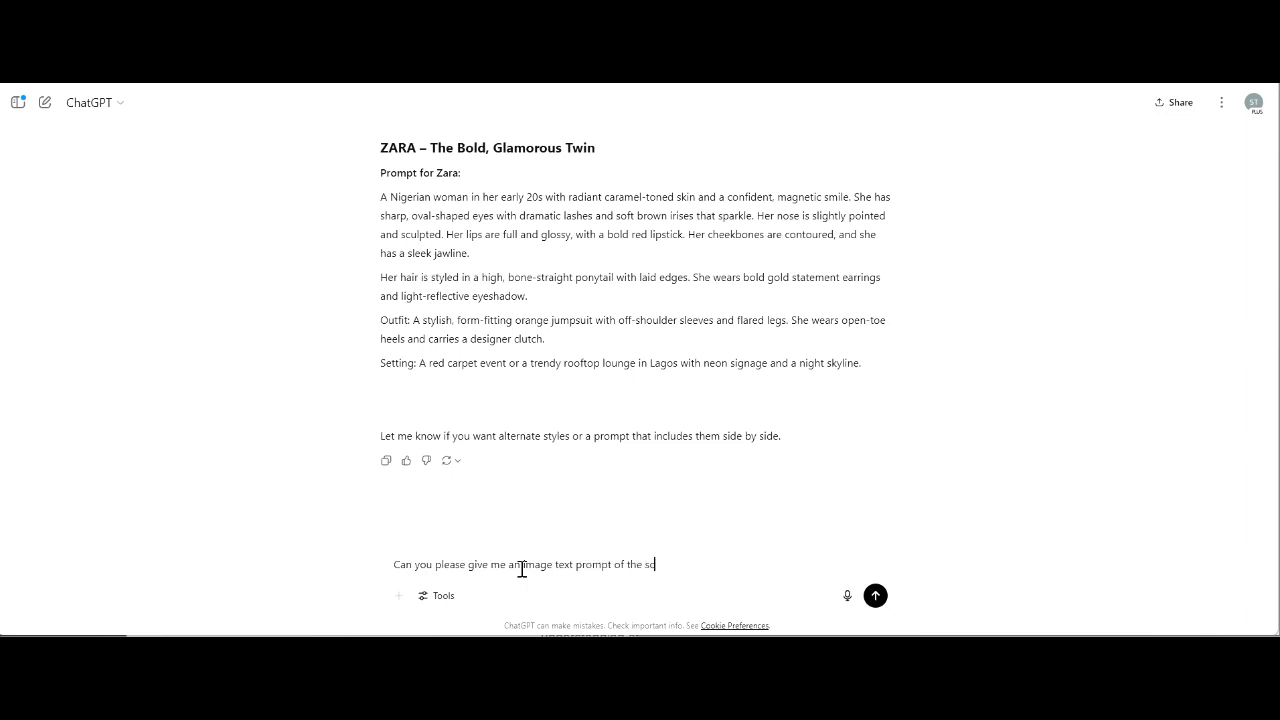
type("ript for both zina")
scroll(784, 400, "up", 10)
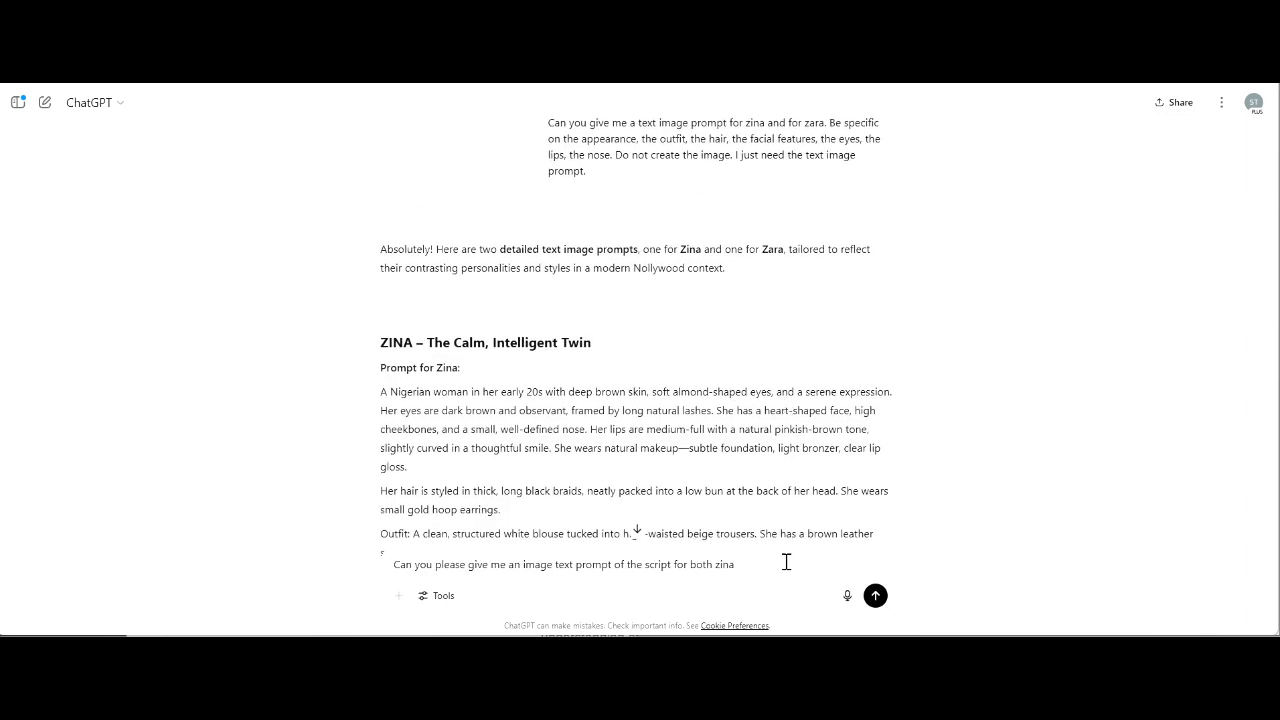
type("and for zara.")
Step: Change "script" to "script scenes" and add "Please also give me the text image prompts of the script scenes where zina and zara are in the same scene"
left_click(672, 564)
type("scene ")
type("s")
type("Please a")
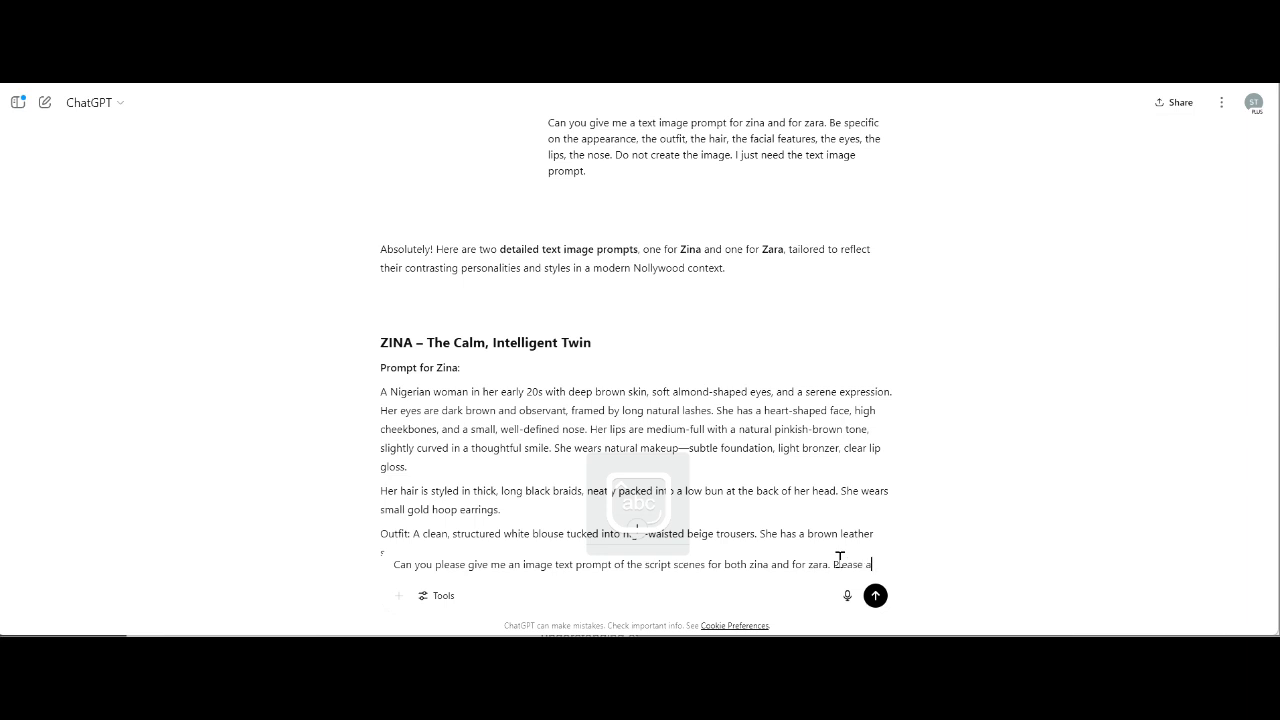
type("lso give me t")
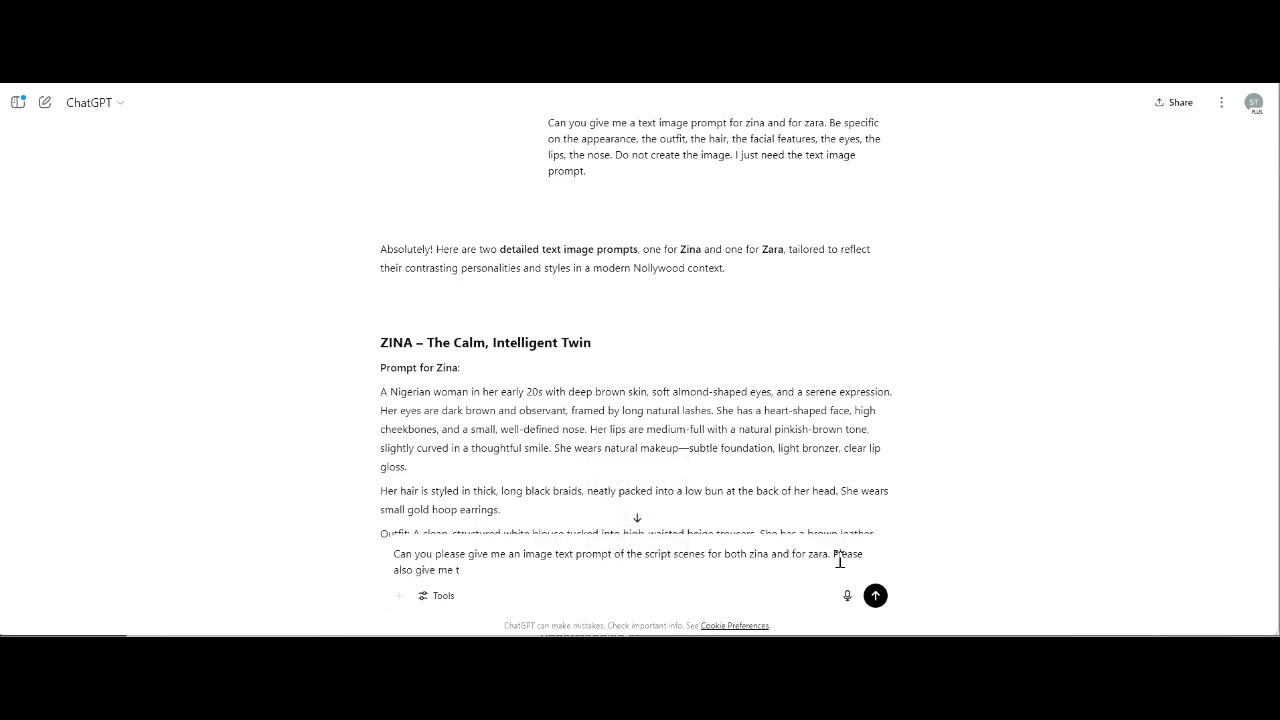
type("he she text image prompts of the scr")
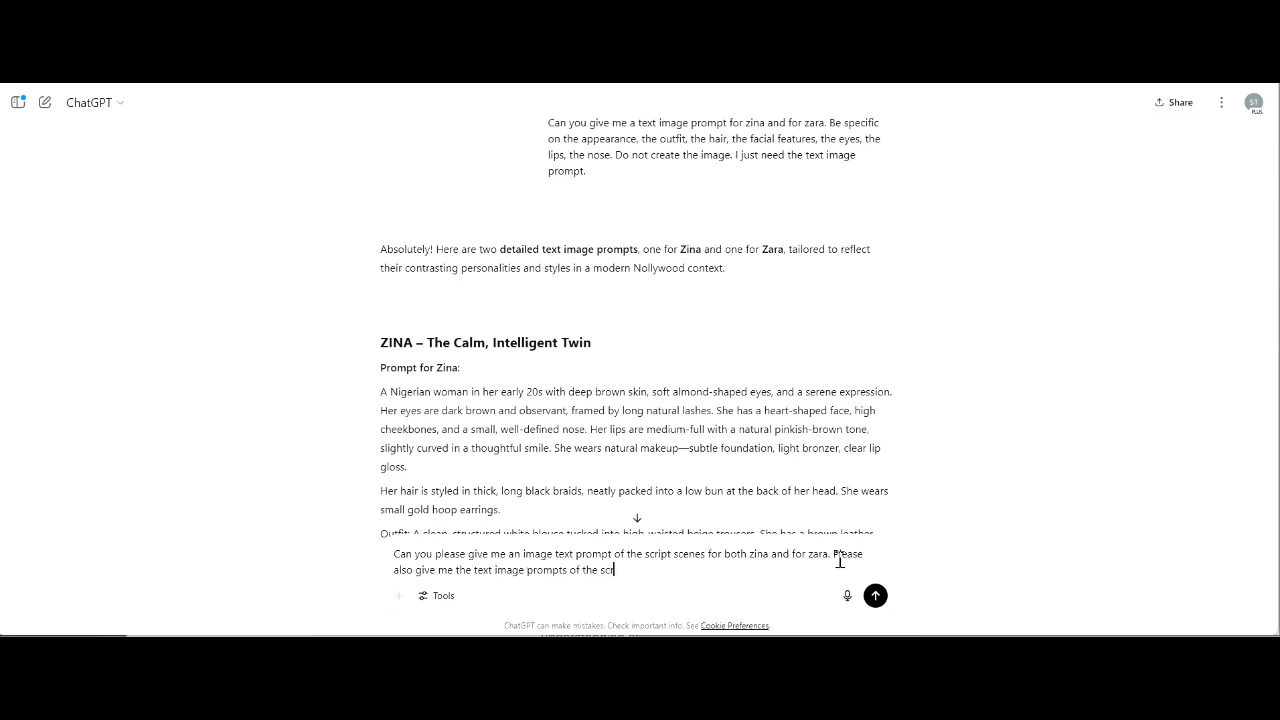
type("ipt scenes where zina and zara are i")
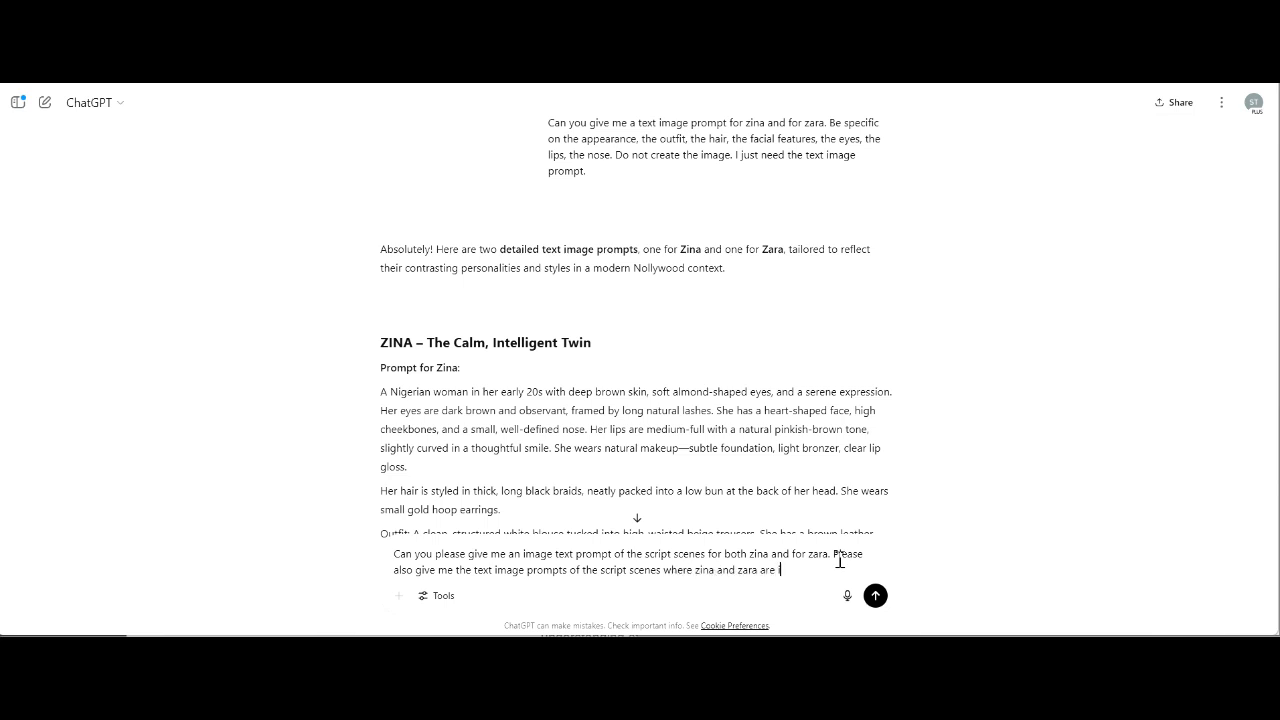
type("n the same scene and be")
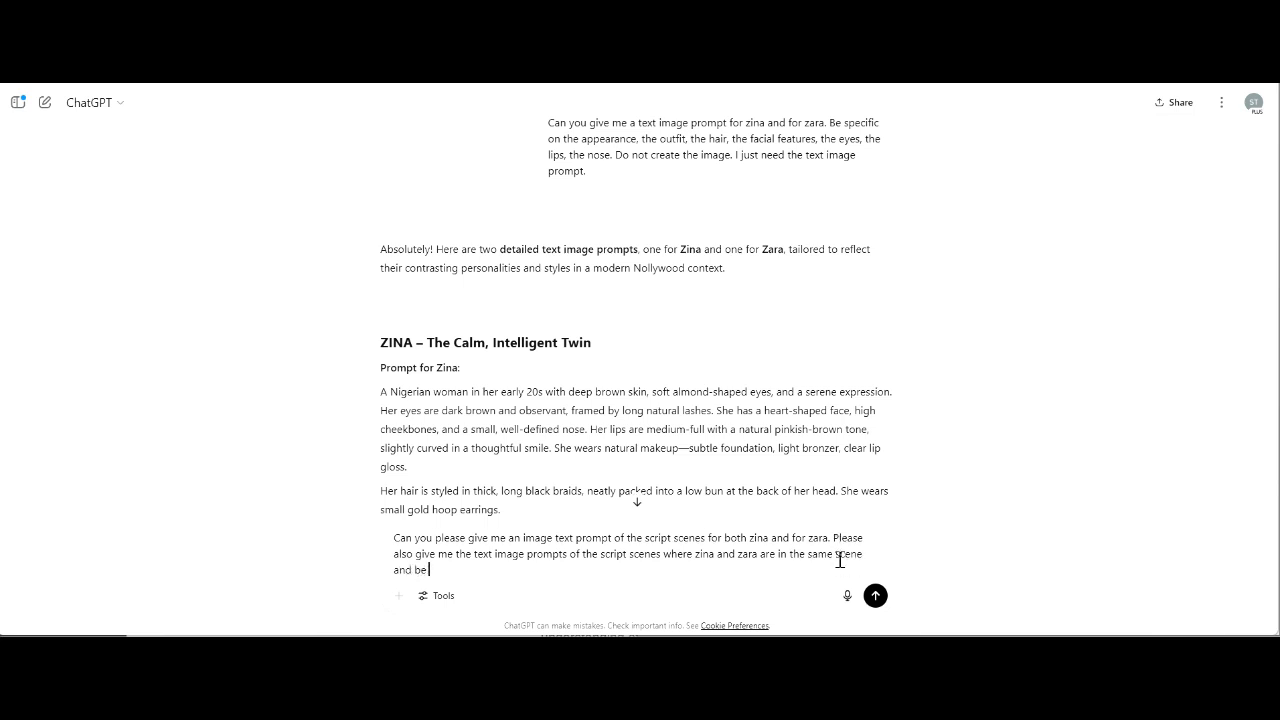
Step: Complete the request to end "and be clear about what they are actually doing, how they are dressed and there expression." and send it
type(" clear about what they are actually doing. Ho")
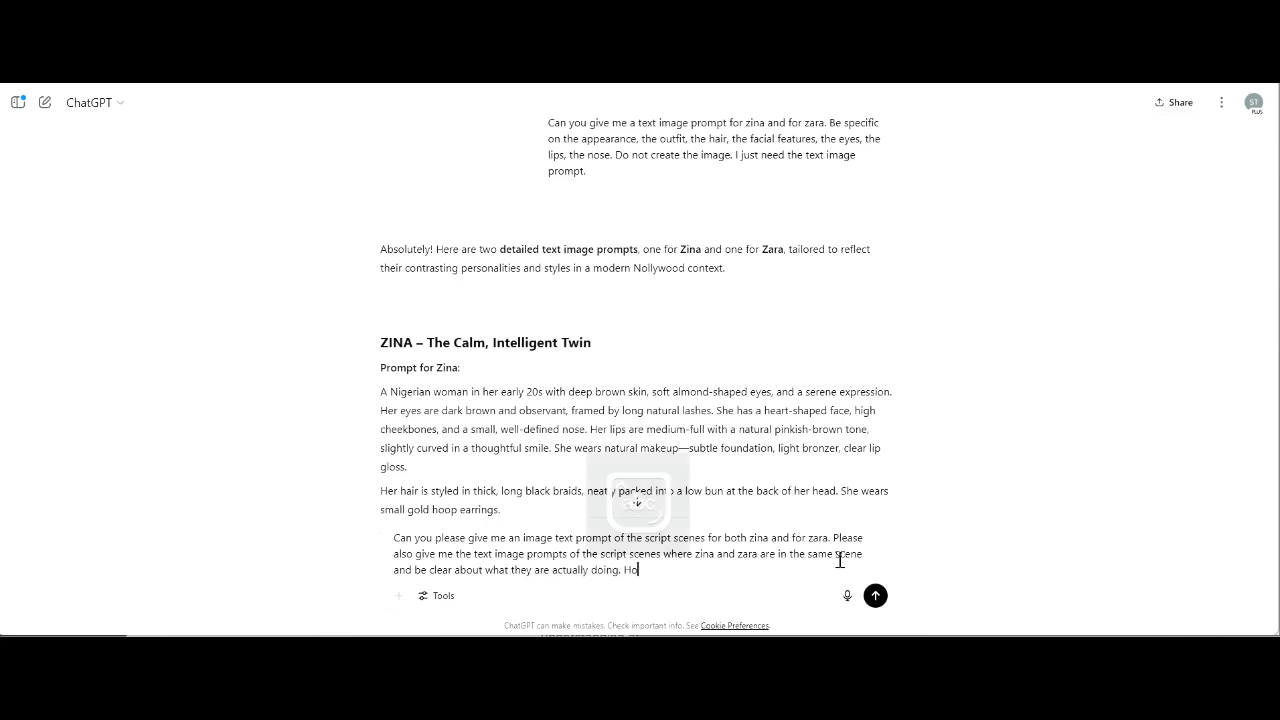
key("BackSpace")
type(", hwo")
key("BackSpace")
key("BackSpace")
key("BackSpace")
type("ow they a")
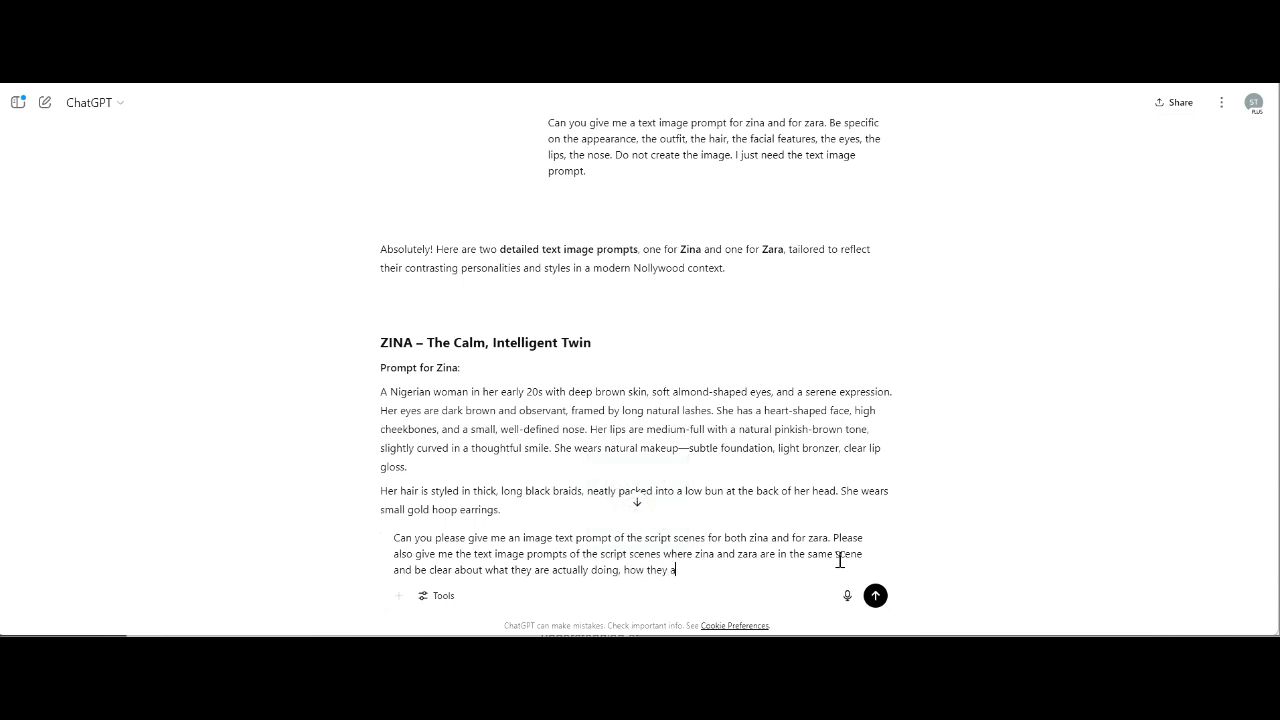
type("re dressed and there expression.")
key("Return")
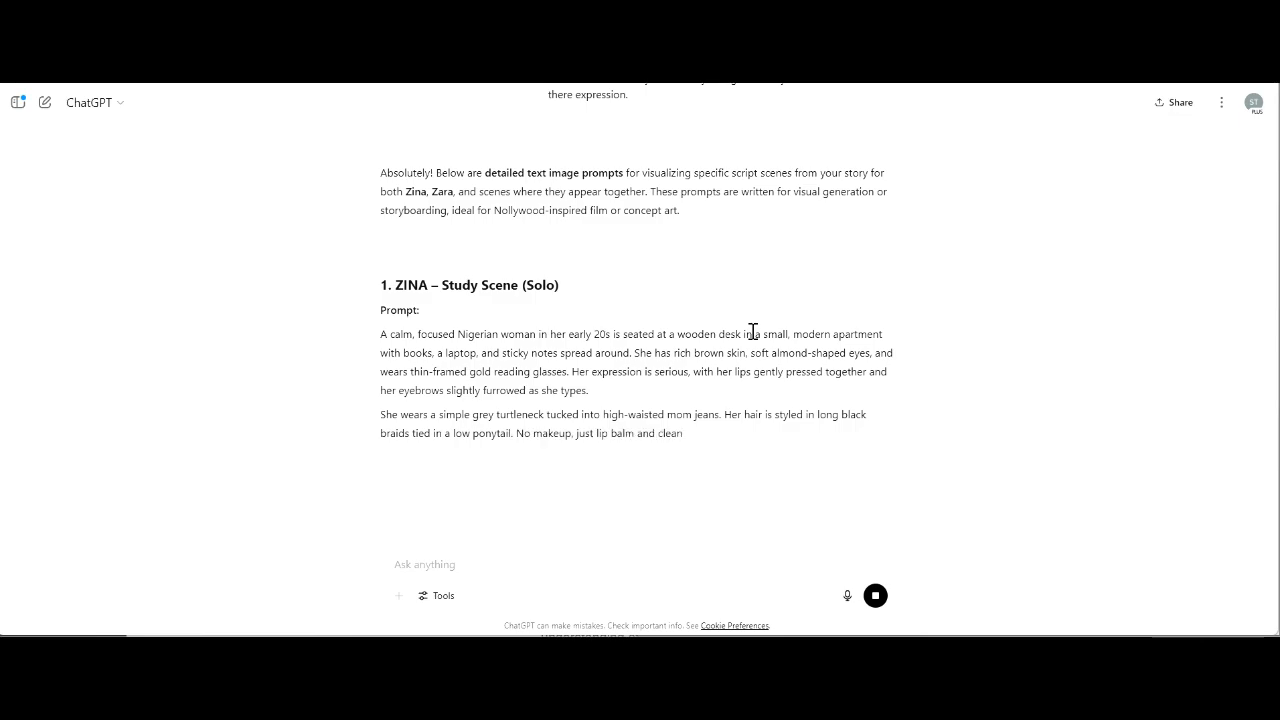
Step: Find the earlier reply with the refined "Double Take" script in the conversation and copy it
scroll(753, 332, "up", 15)
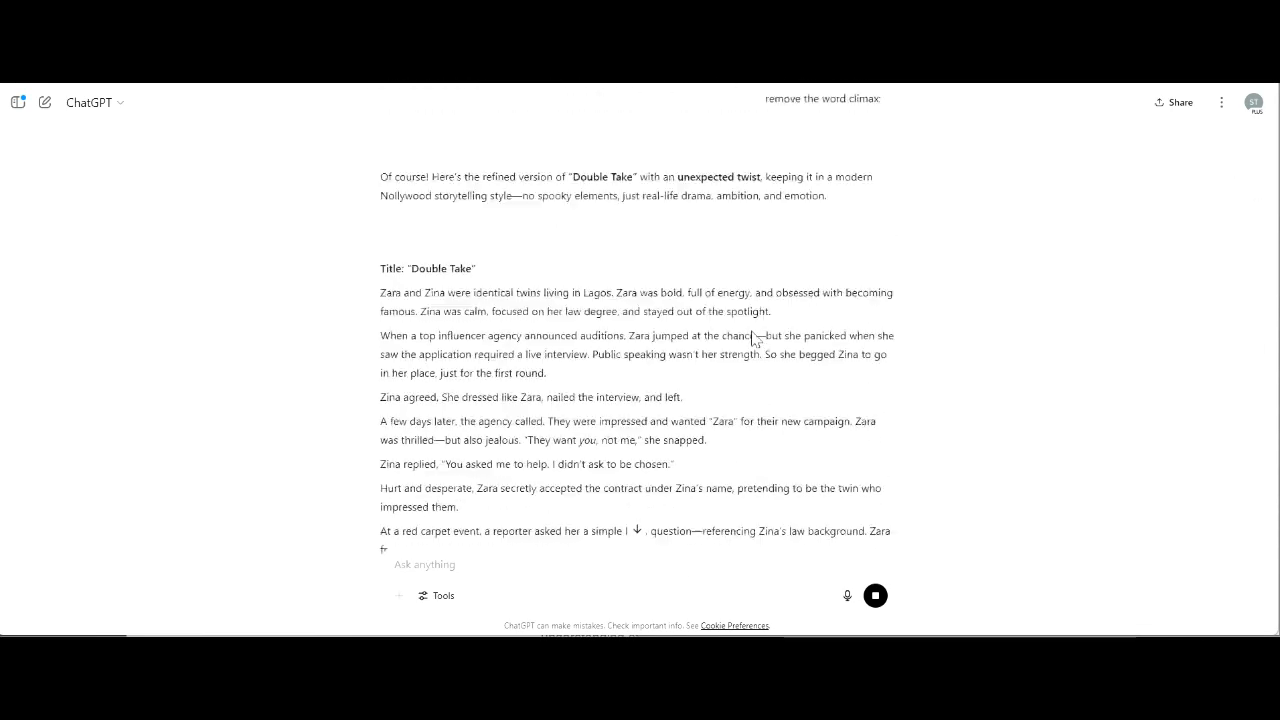
scroll(753, 340, "up", 3)
scroll(751, 335, "down", 3)
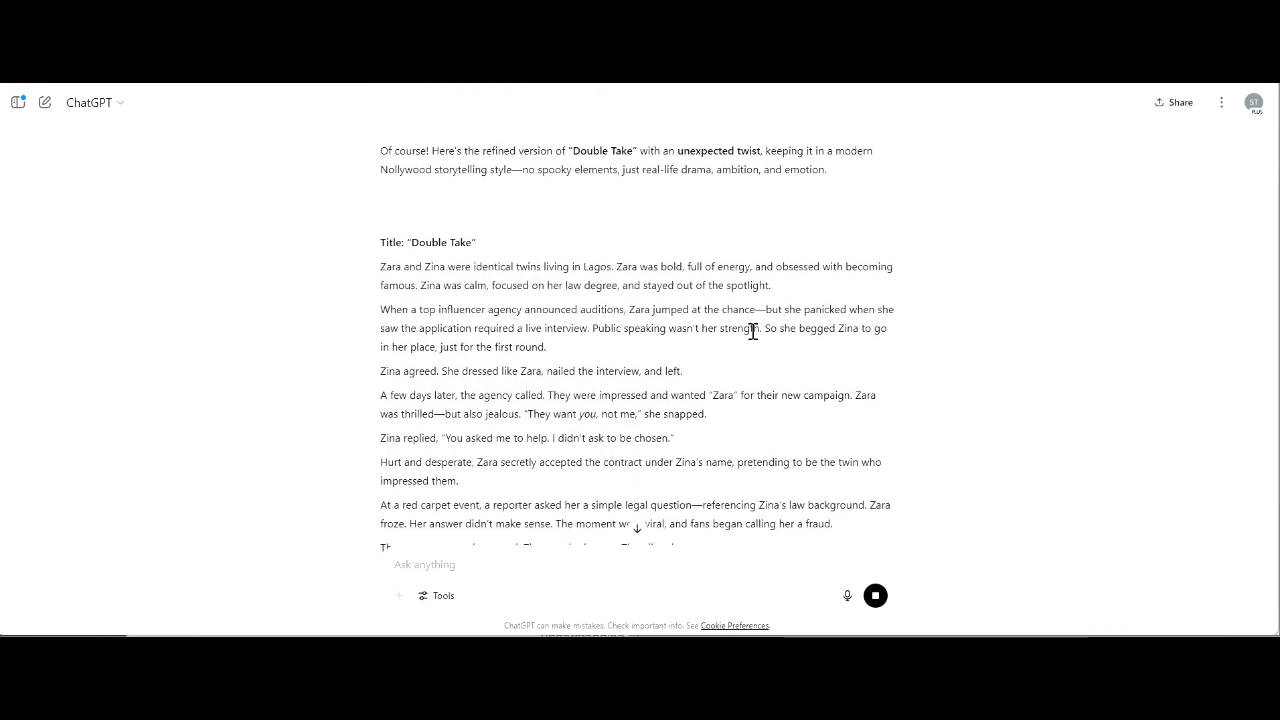
scroll(753, 335, "down", 2)
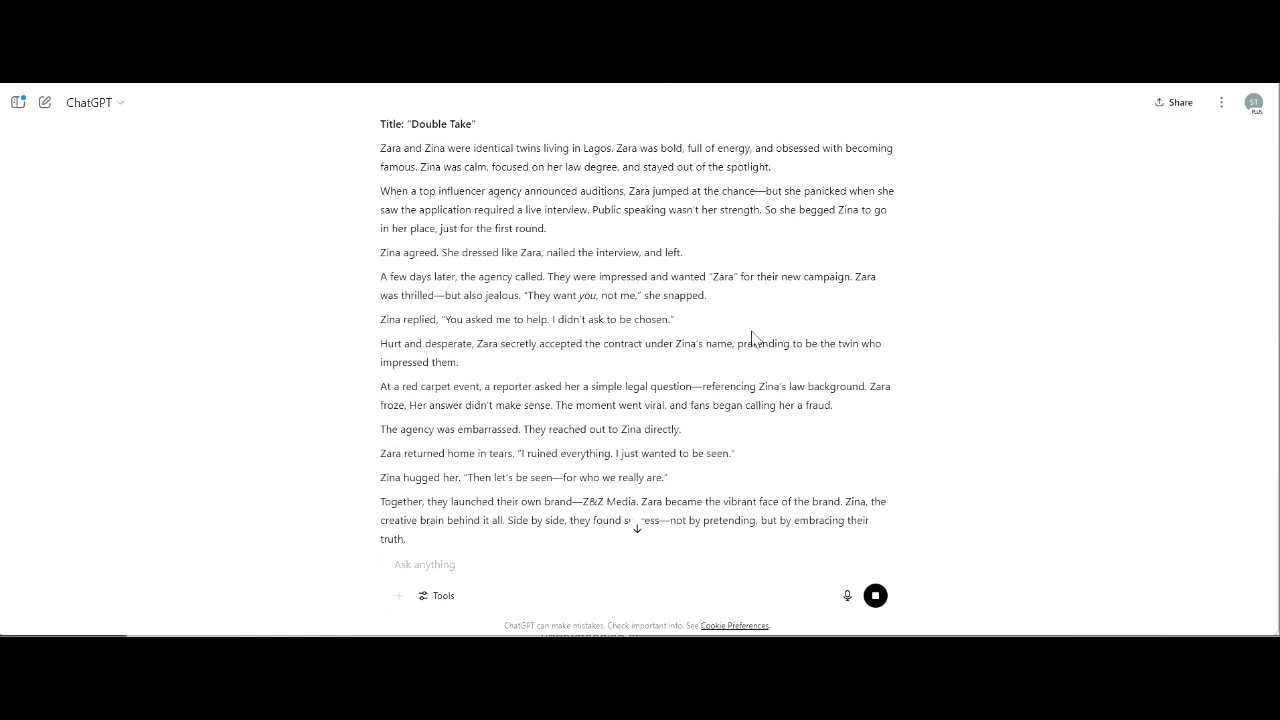
scroll(753, 338, "down", 1)
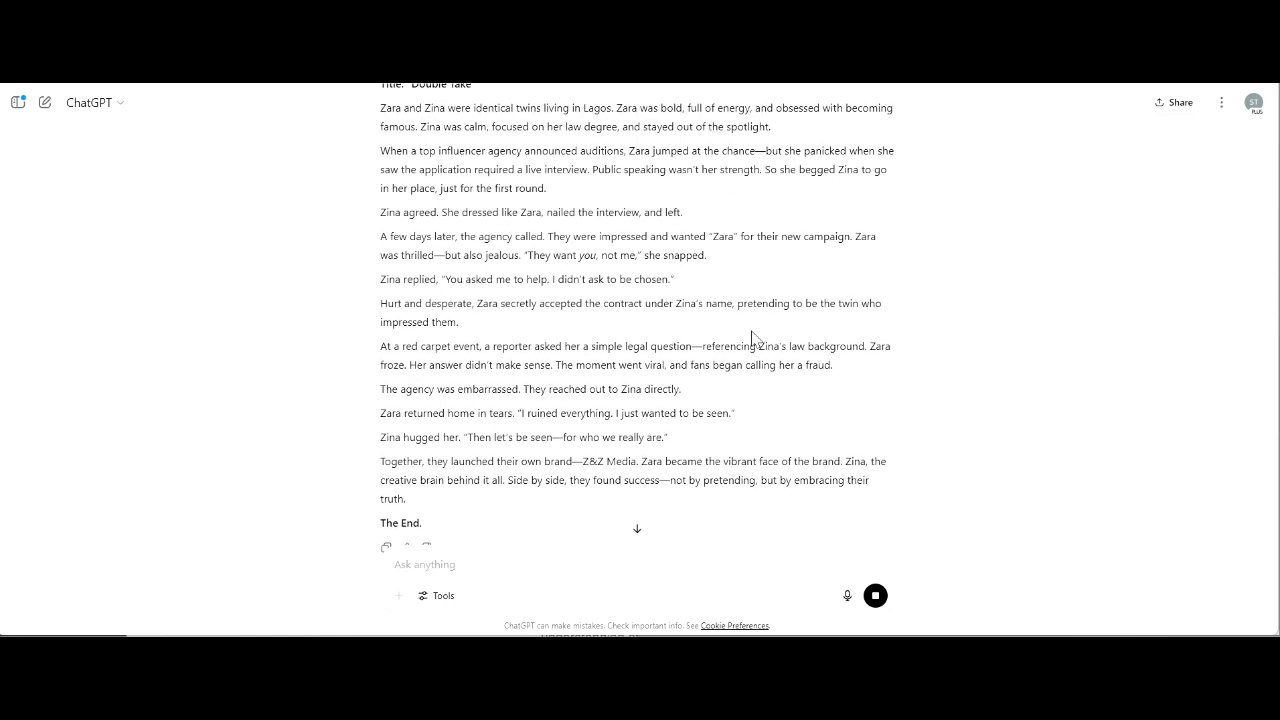
scroll(753, 335, "down", 1)
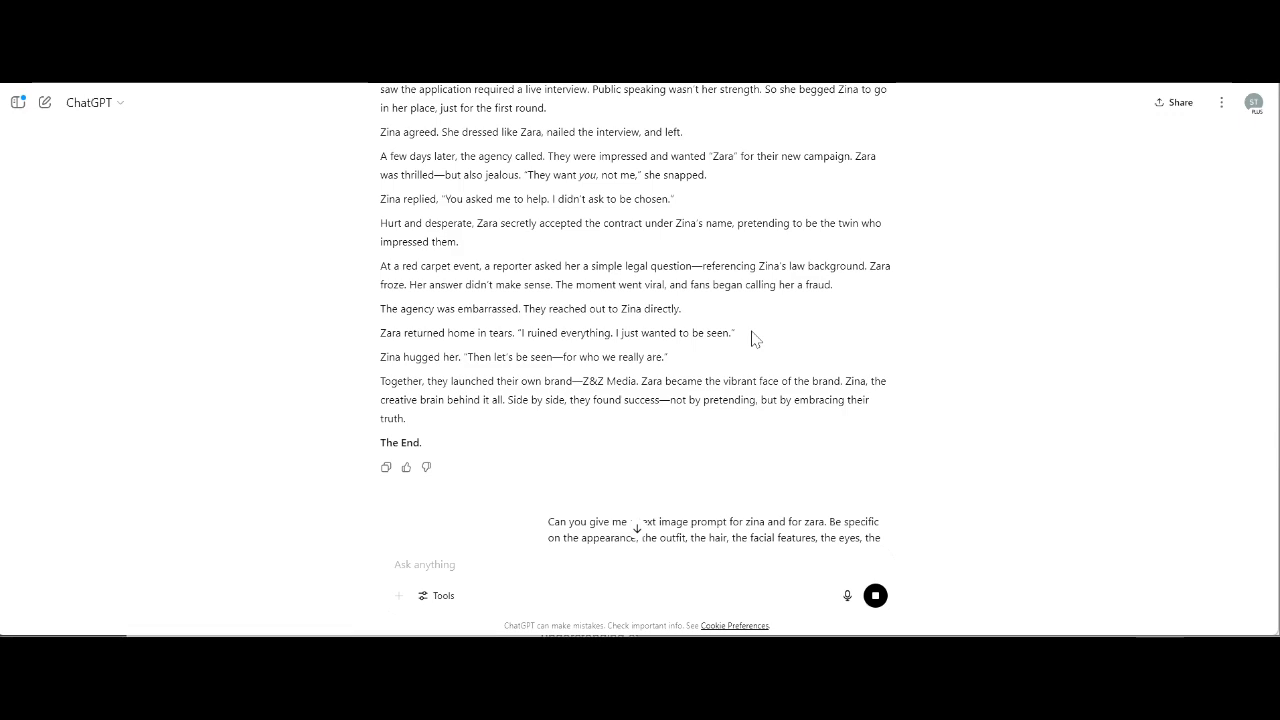
left_click(386, 467)
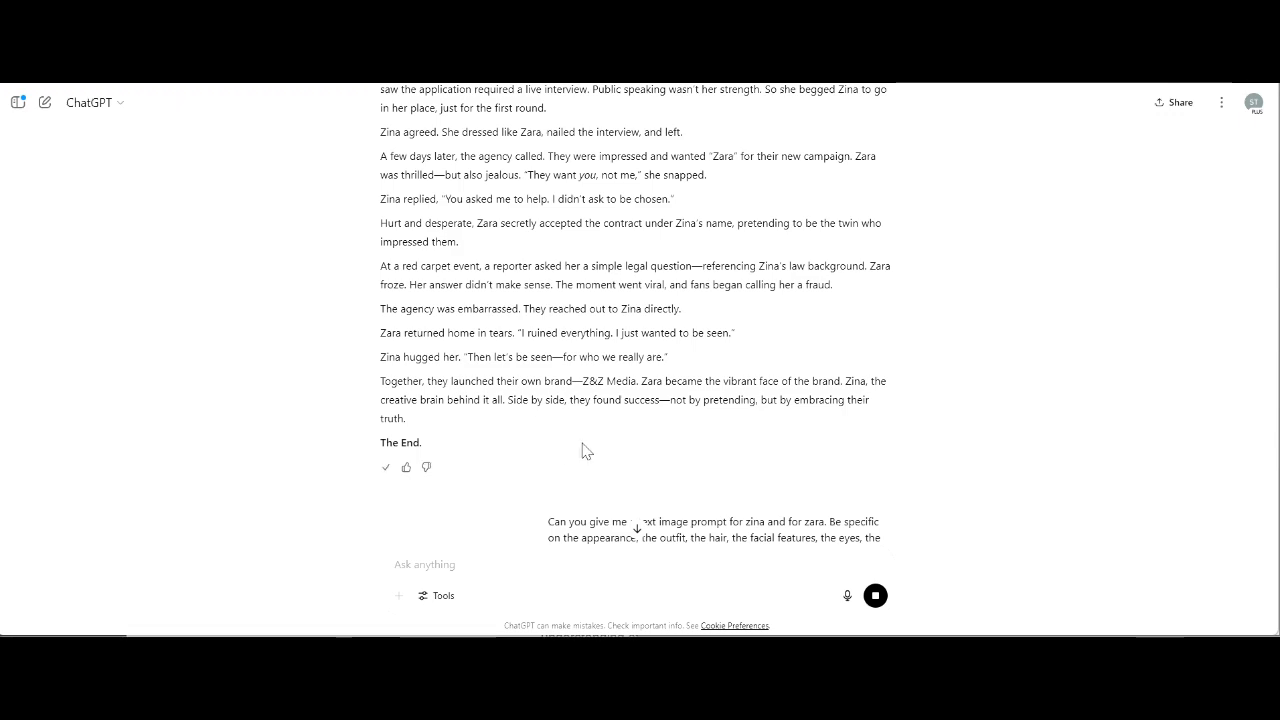
Step: Review the generated Zina and Zara scene prompts against the "Double Take" script
scroll(587, 452, "down", 15)
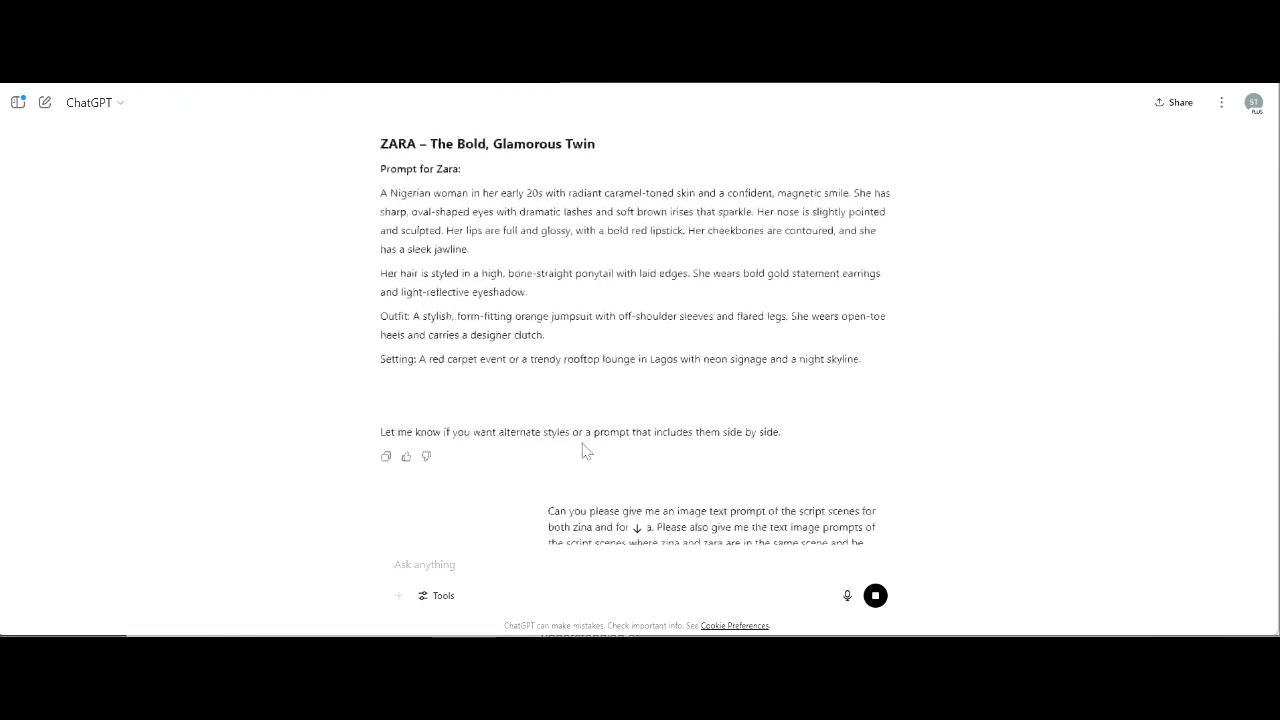
scroll(587, 452, "down", 6)
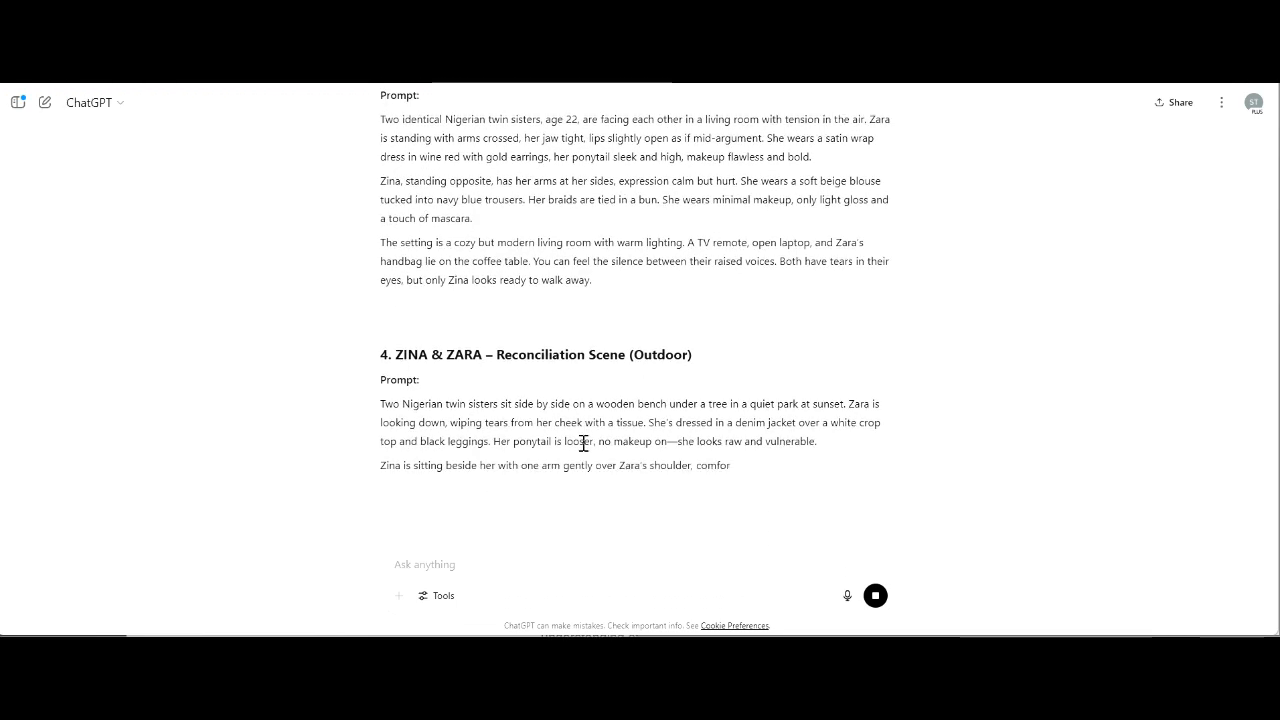
scroll(583, 443, "up", 1)
scroll(584, 445, "up", 15)
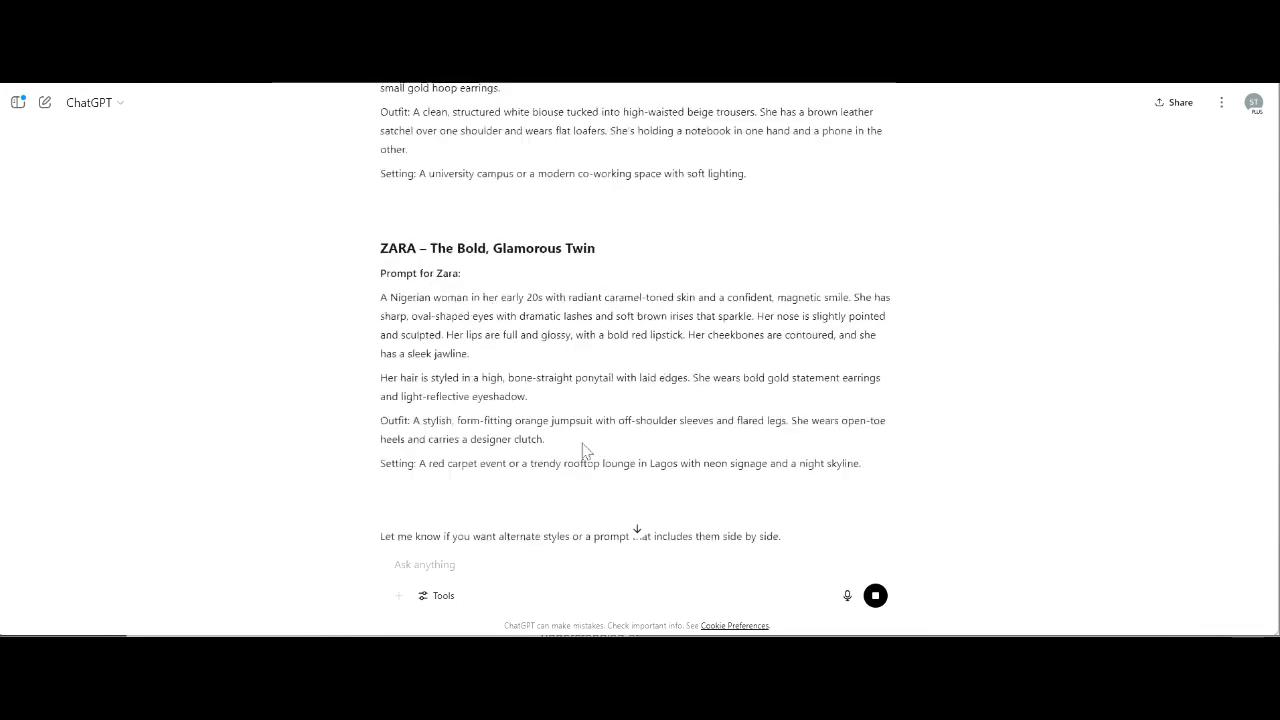
scroll(584, 448, "down", 15)
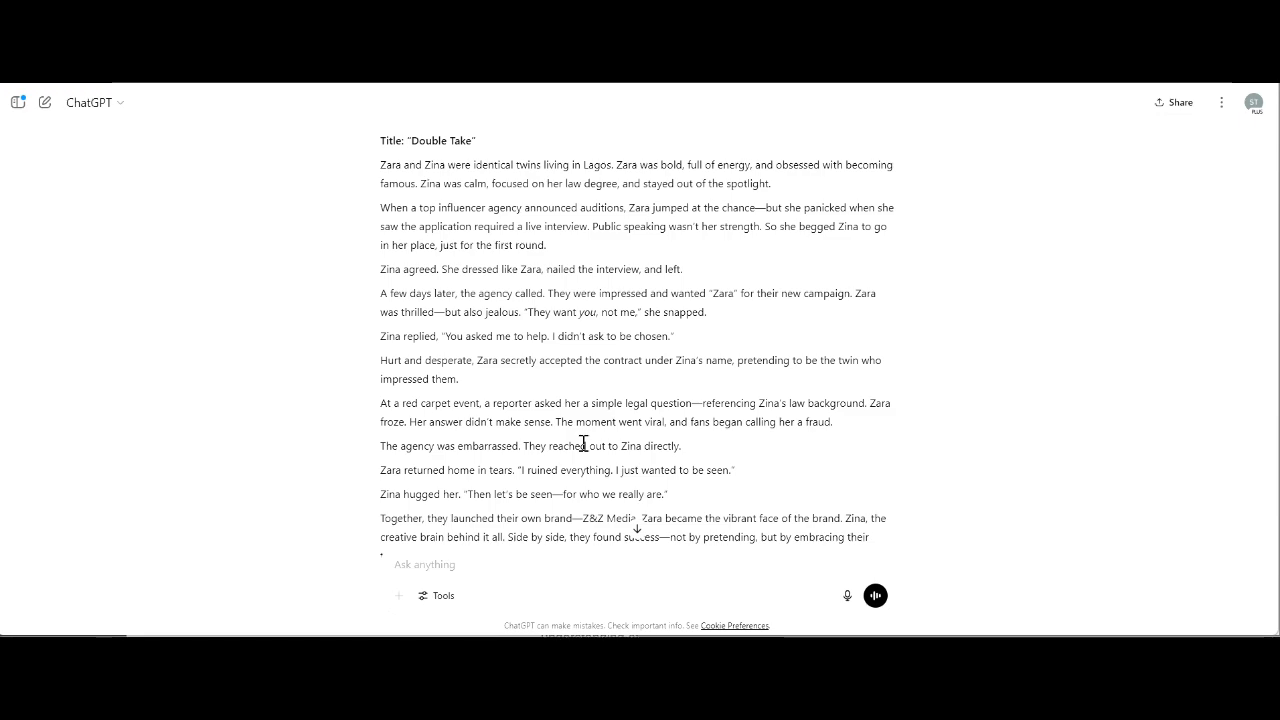
scroll(583, 443, "down", 10)
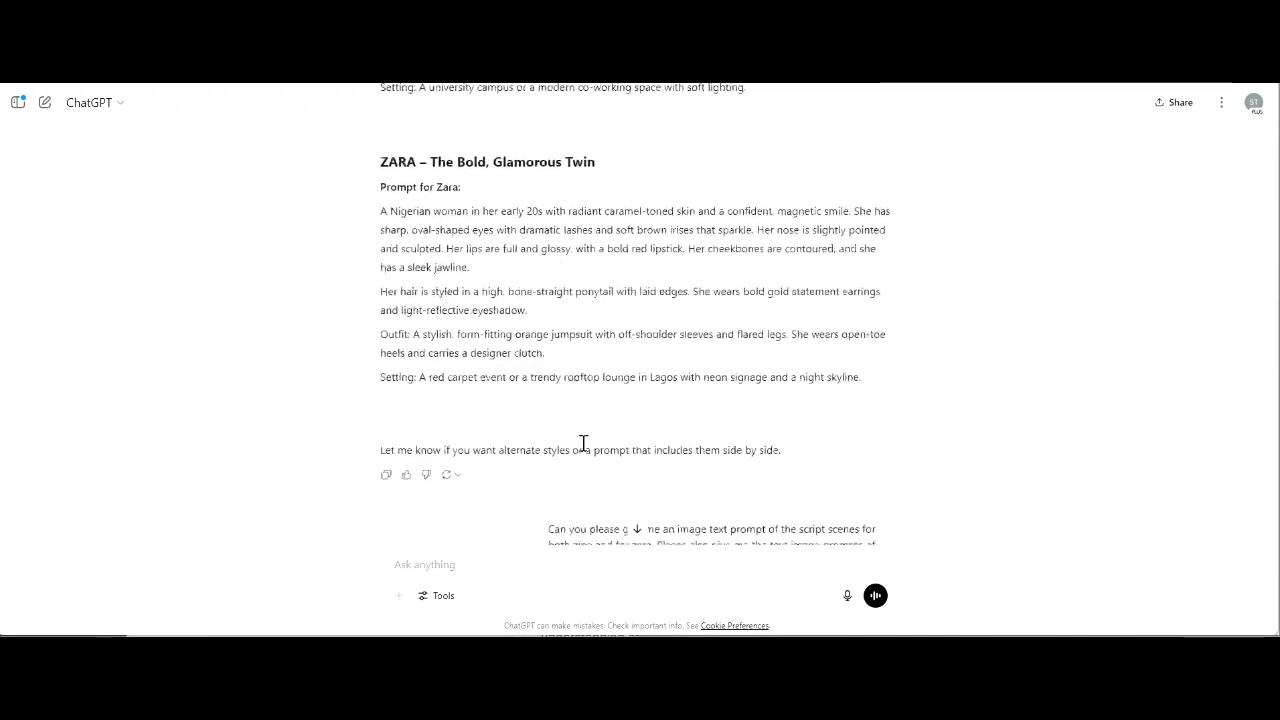
scroll(583, 443, "down", 10)
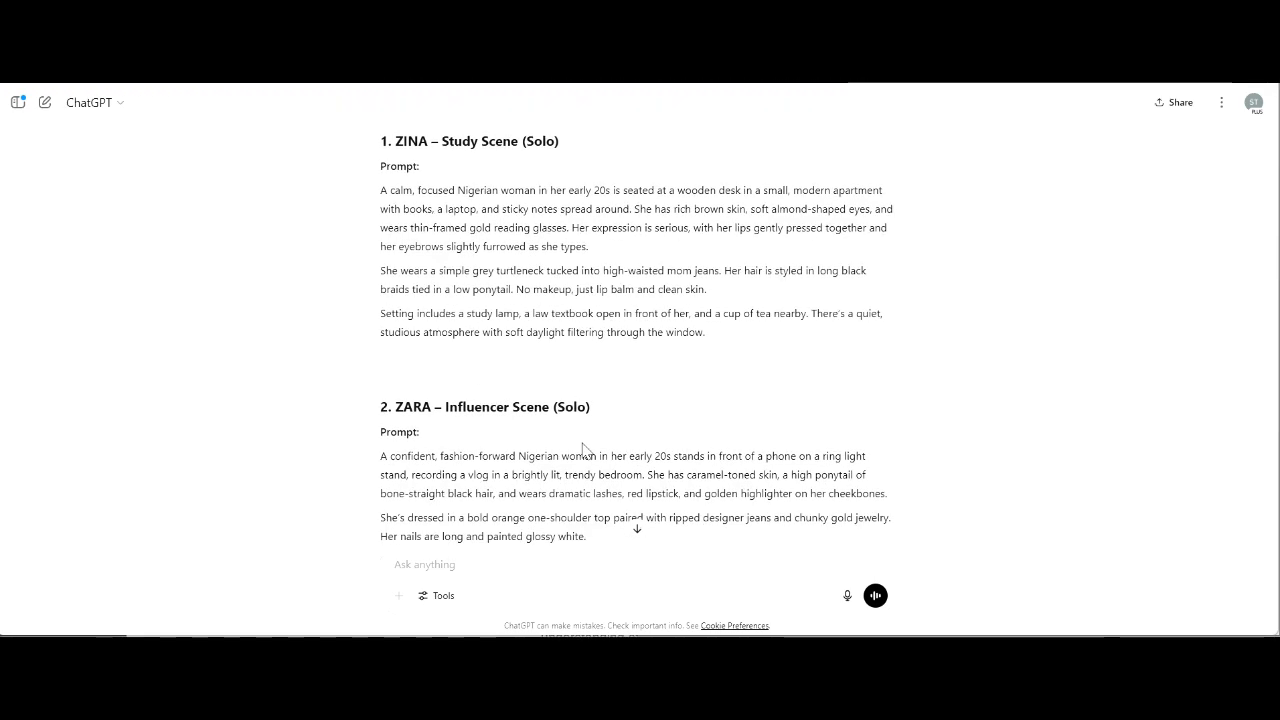
scroll(583, 448, "down", 10)
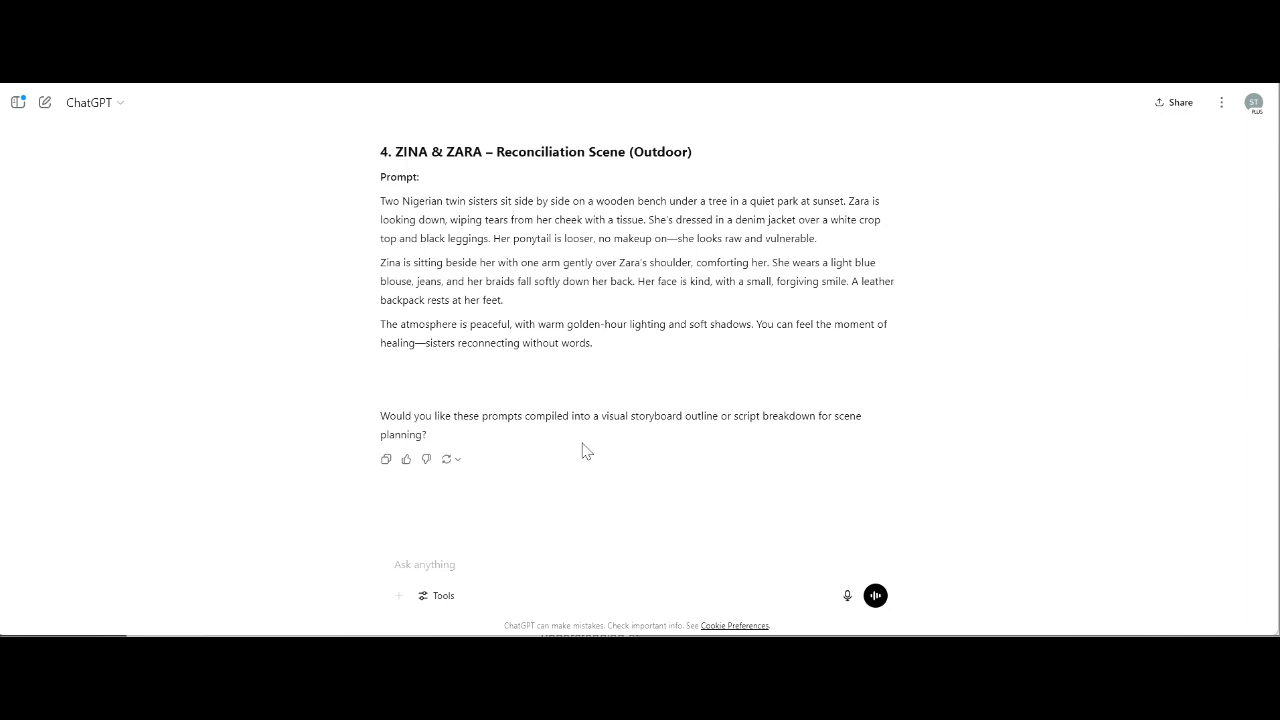
Step: Write "make sure it is following this scipt:" in a new message and paste the copied "Double Take" script on the line below
left_click(623, 547)
type("make sure it is following this sce")
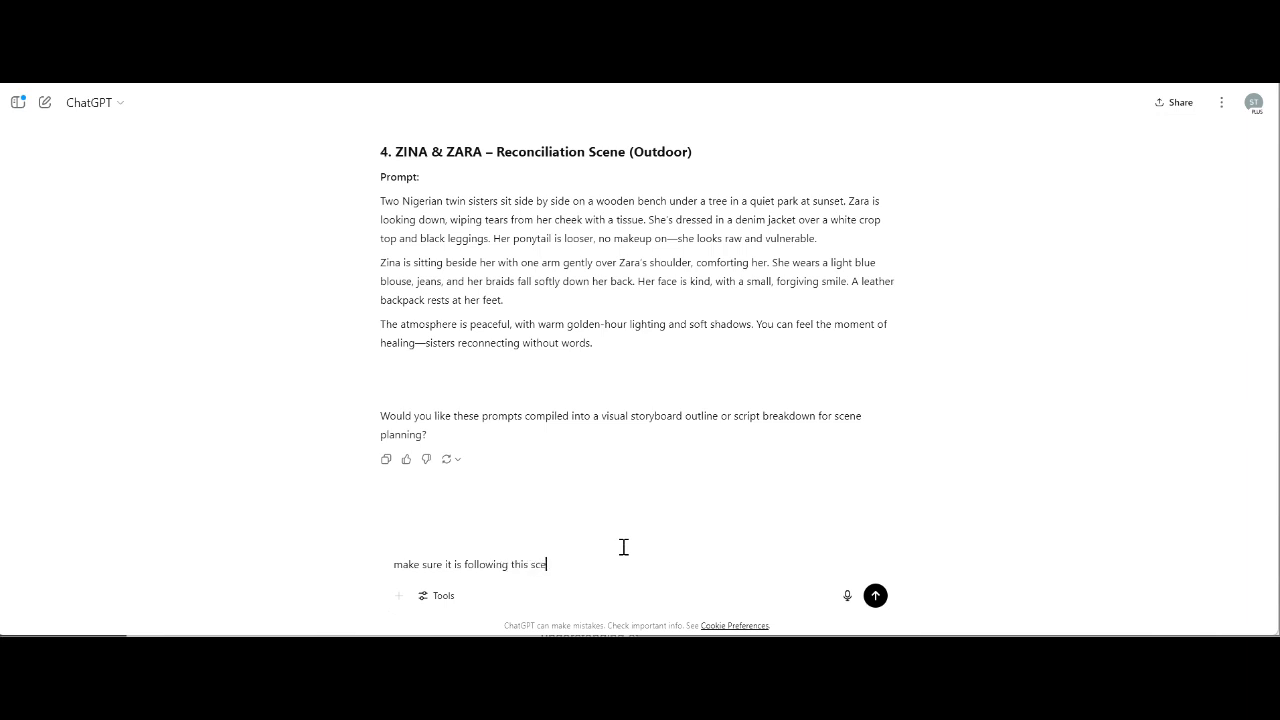
key("BackSpace")
type("ipt:")
key("shift+Return")
key("ctrl+v")
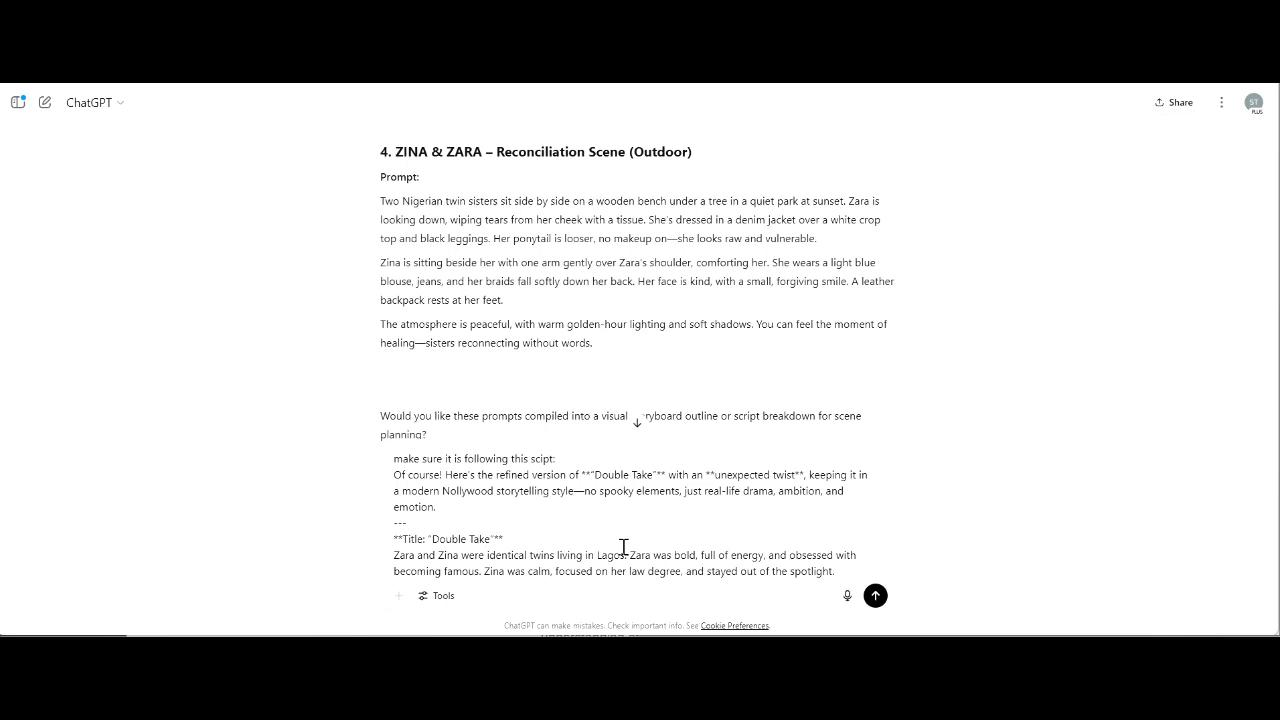
Step: Remove the pasted introduction above the "Double Take" title and send the message
left_click_drag(393, 538, 386, 474)
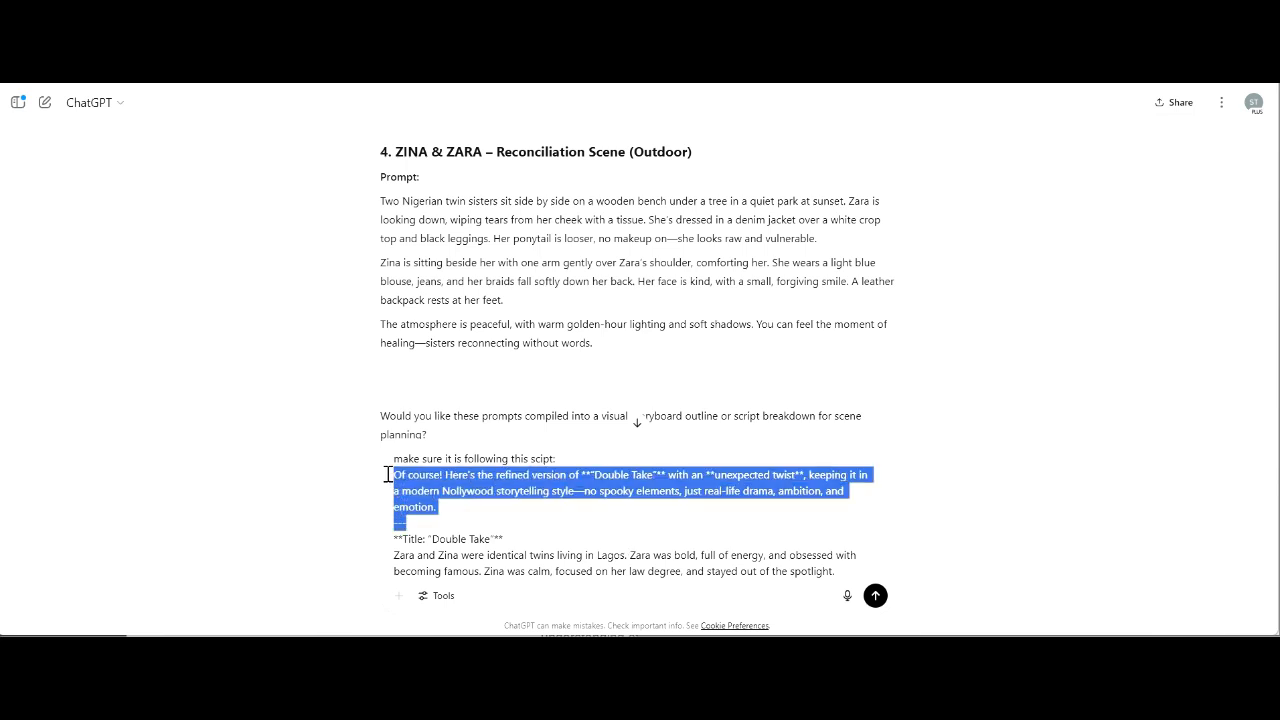
key("BackSpace")
key("Return")
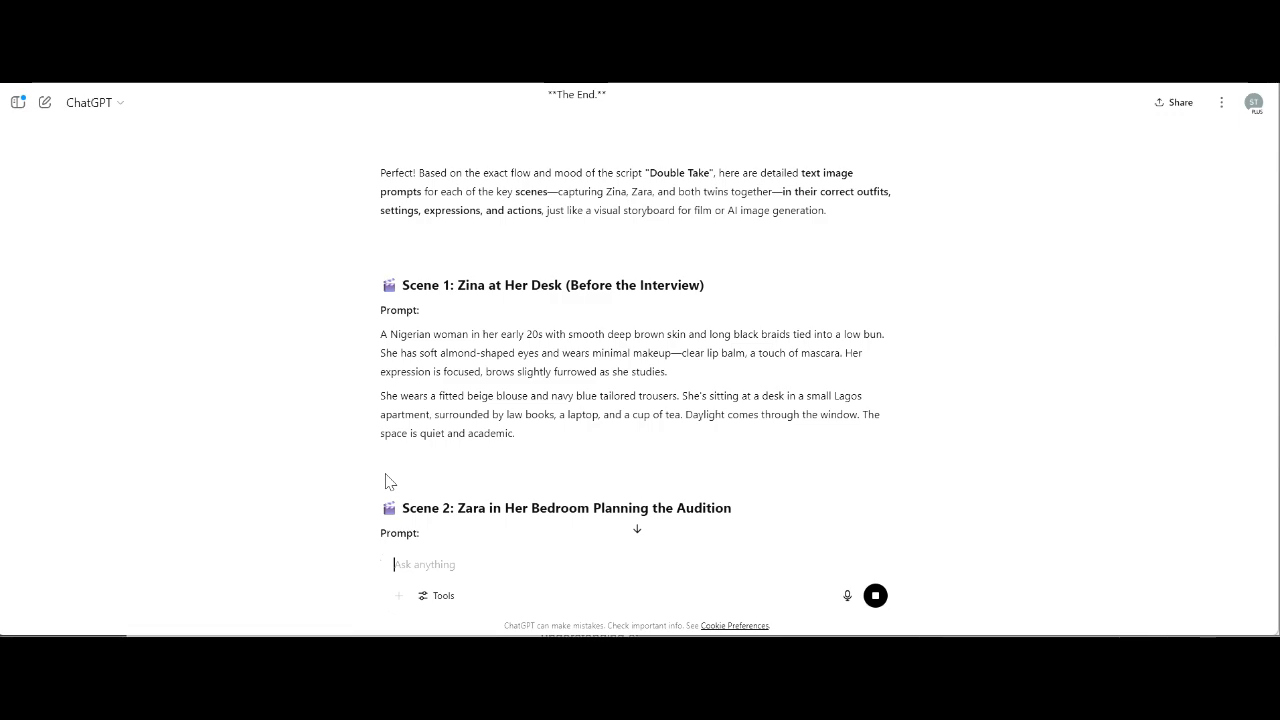
Step: Read the new scene-by-scene image prompts and compare them with the "Double Take" script in the sent message
scroll(601, 378, "down", 1)
scroll(601, 378, "down", 3)
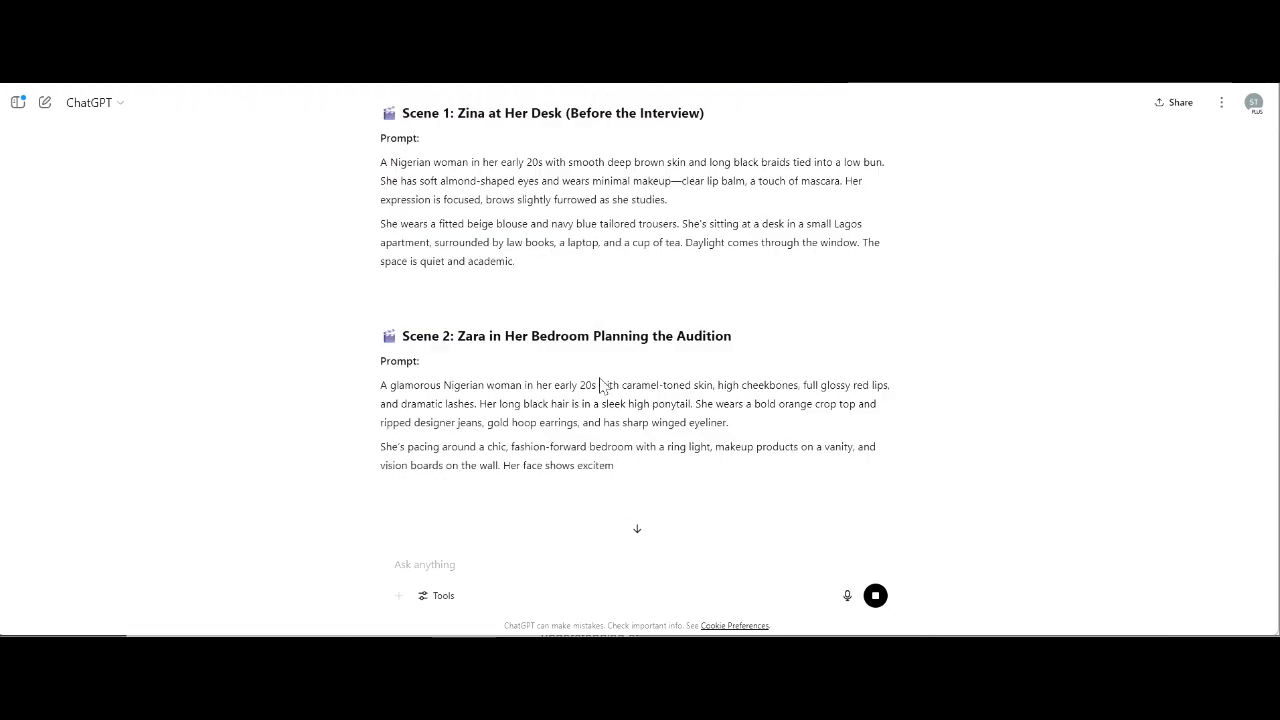
scroll(601, 378, "up", 1)
scroll(601, 378, "up", 10)
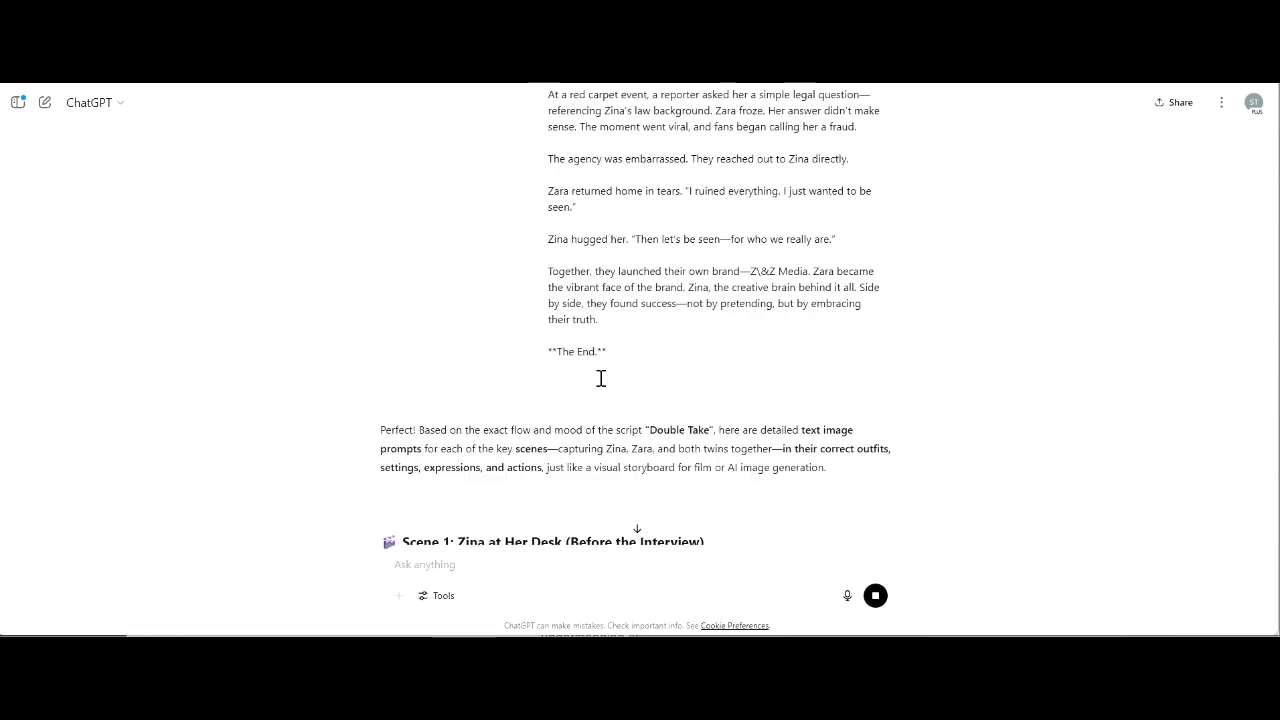
scroll(601, 378, "down", 1)
scroll(601, 378, "down", 3)
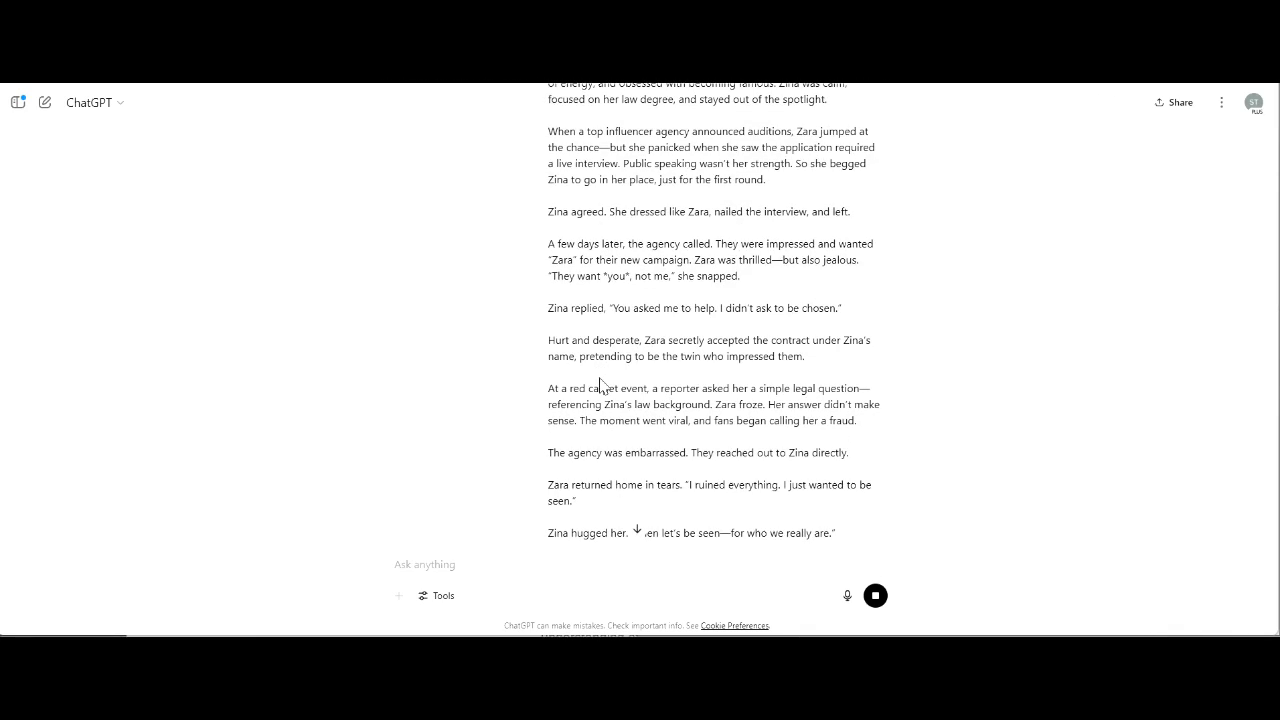
scroll(601, 378, "up", 1)
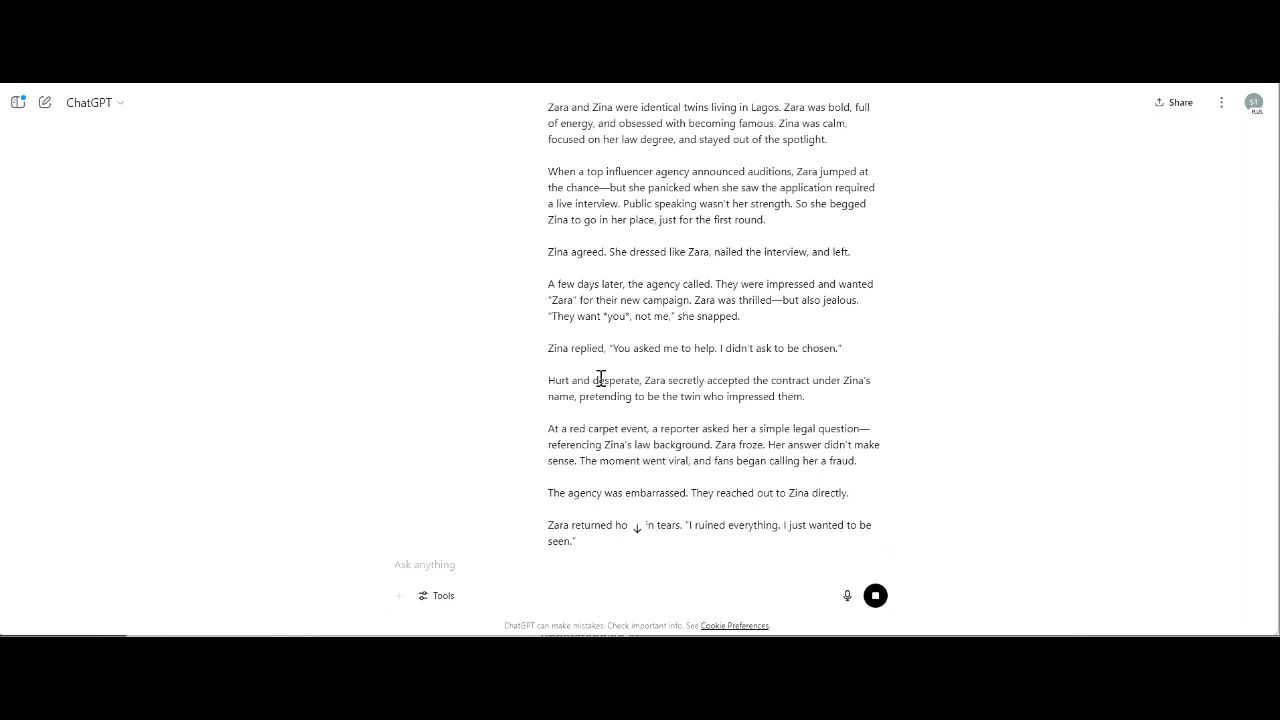
scroll(601, 378, "down", 12)
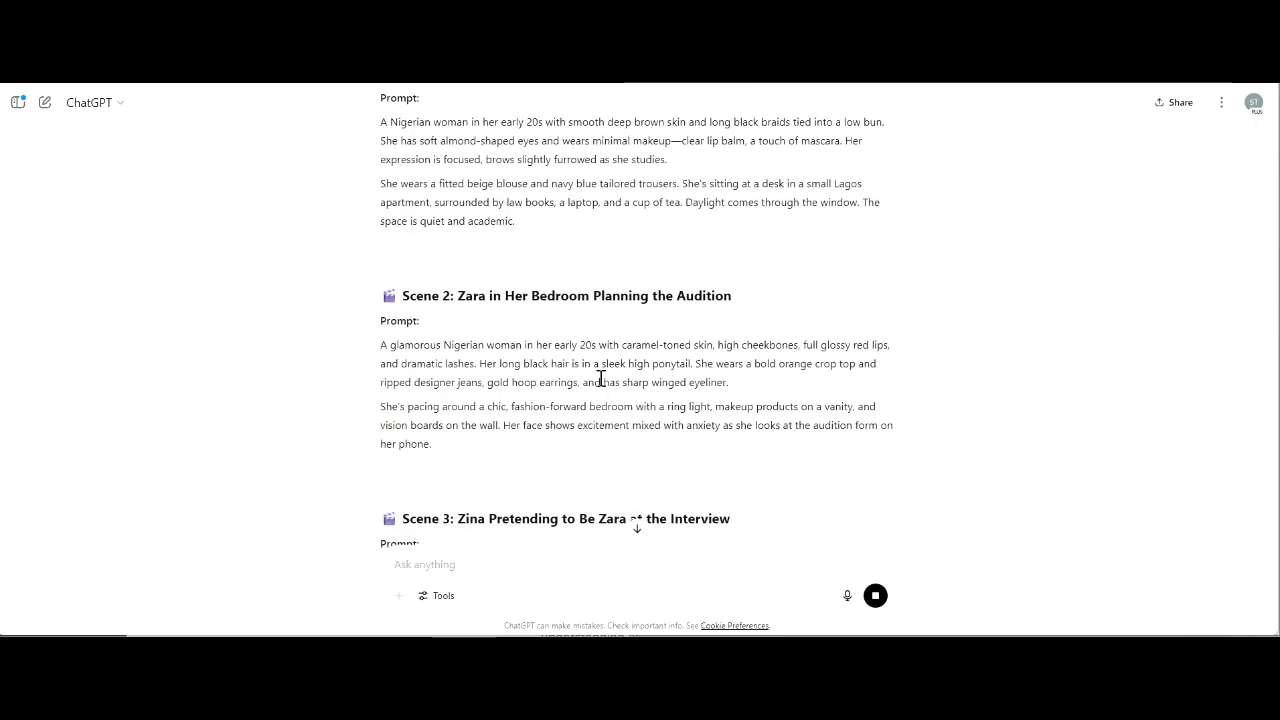
scroll(601, 378, "up", 1)
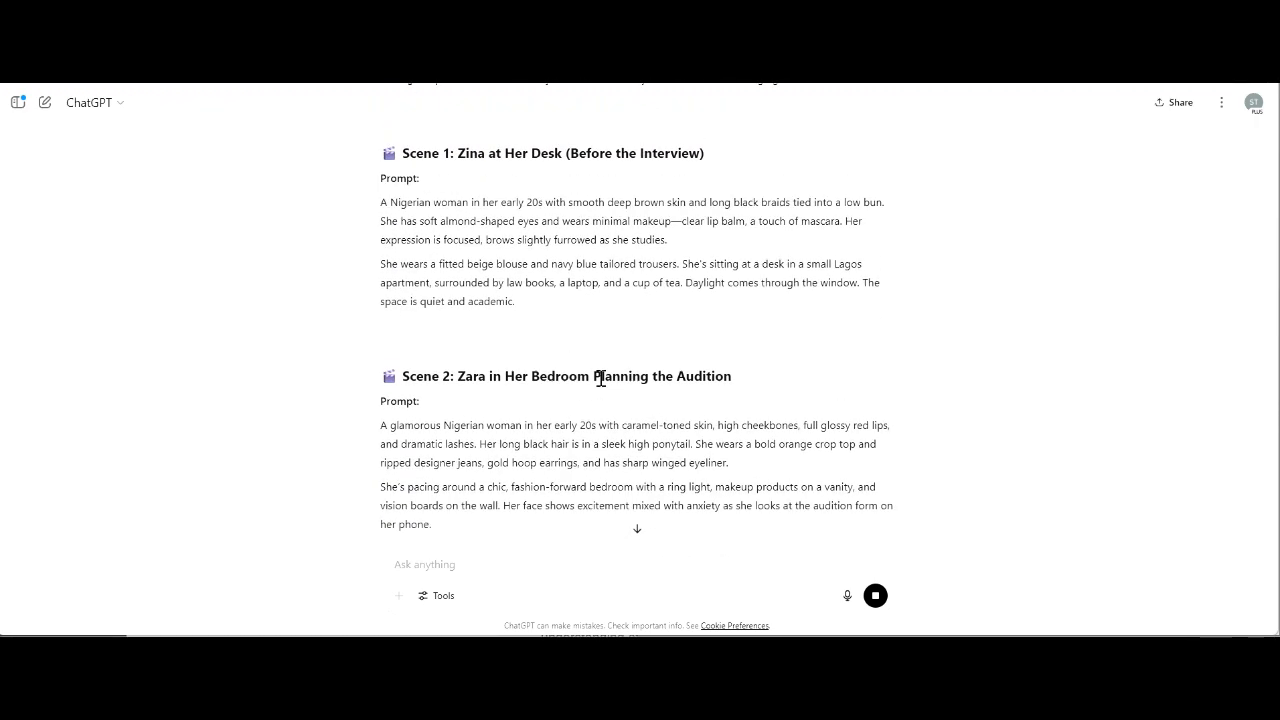
scroll(601, 378, "up", 10)
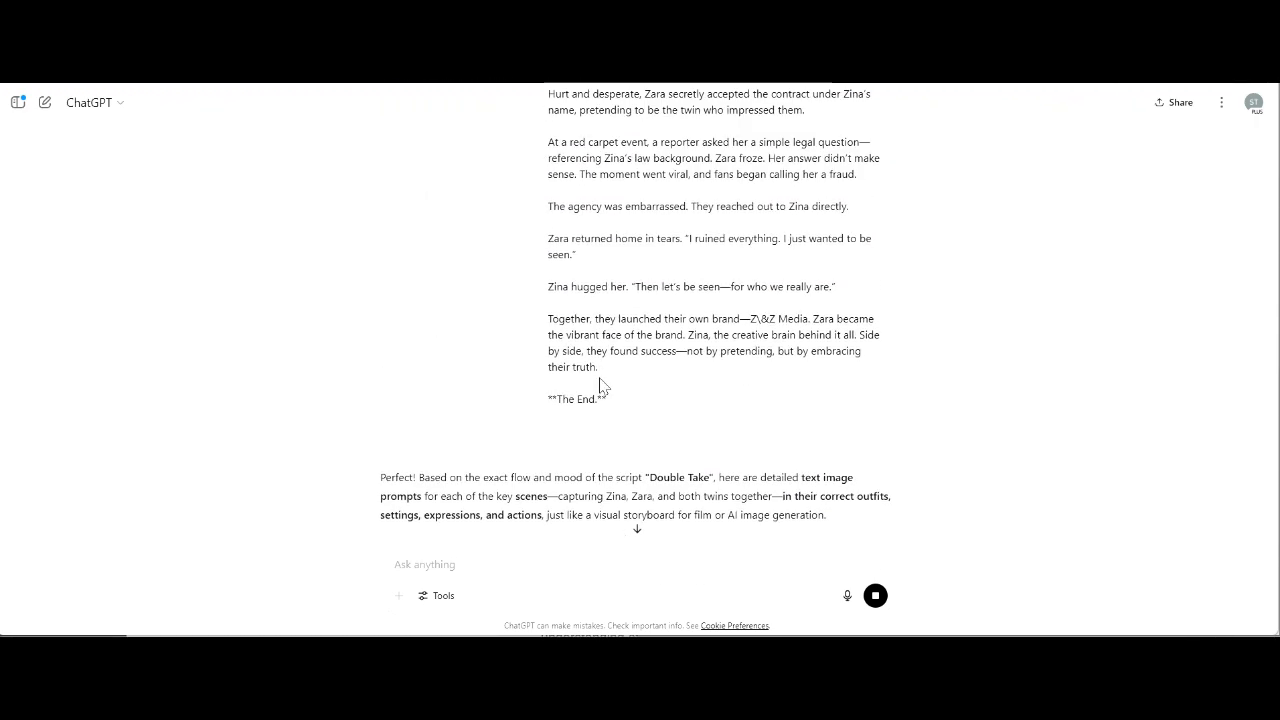
scroll(601, 378, "down", 1)
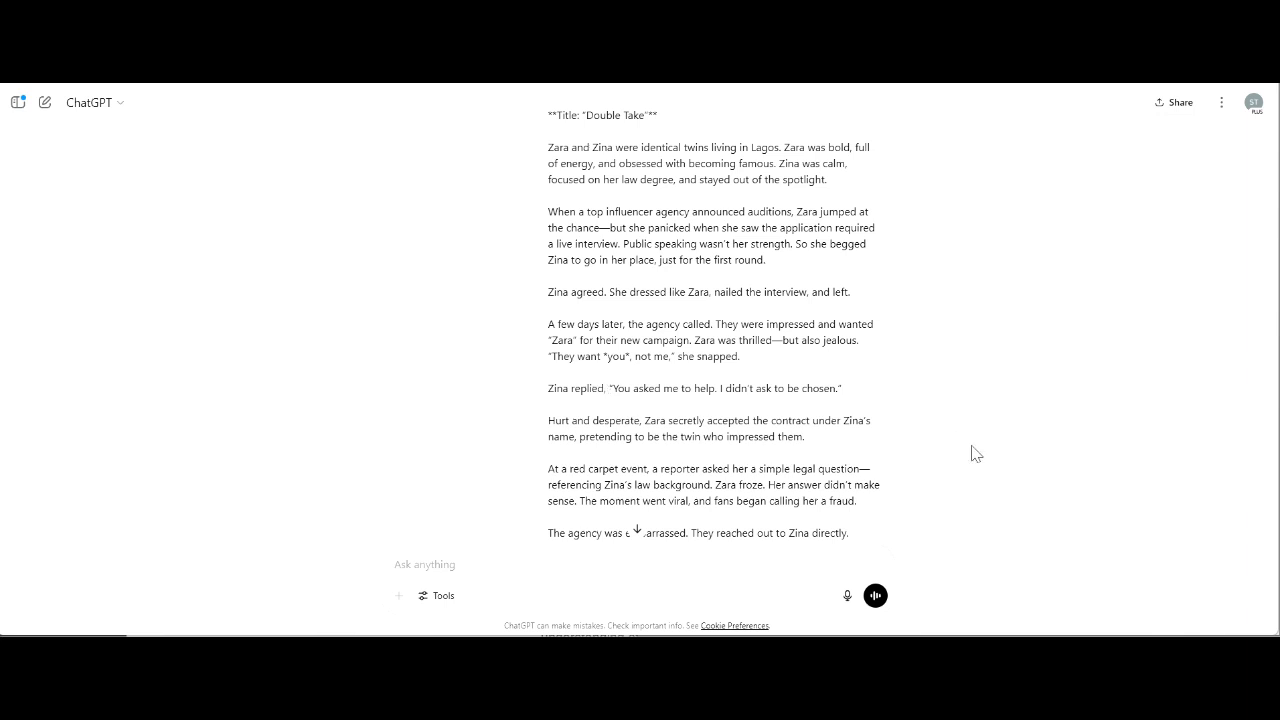
scroll(975, 453, "down", 15)
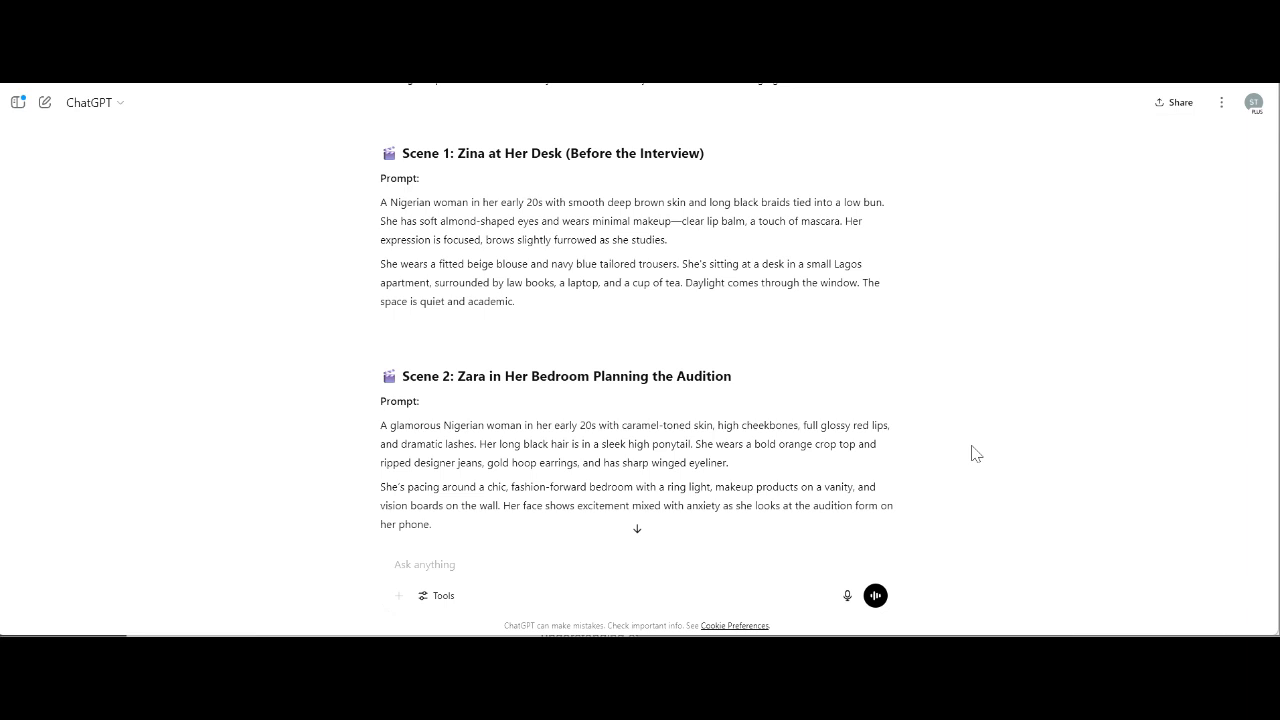
scroll(975, 453, "down", 3)
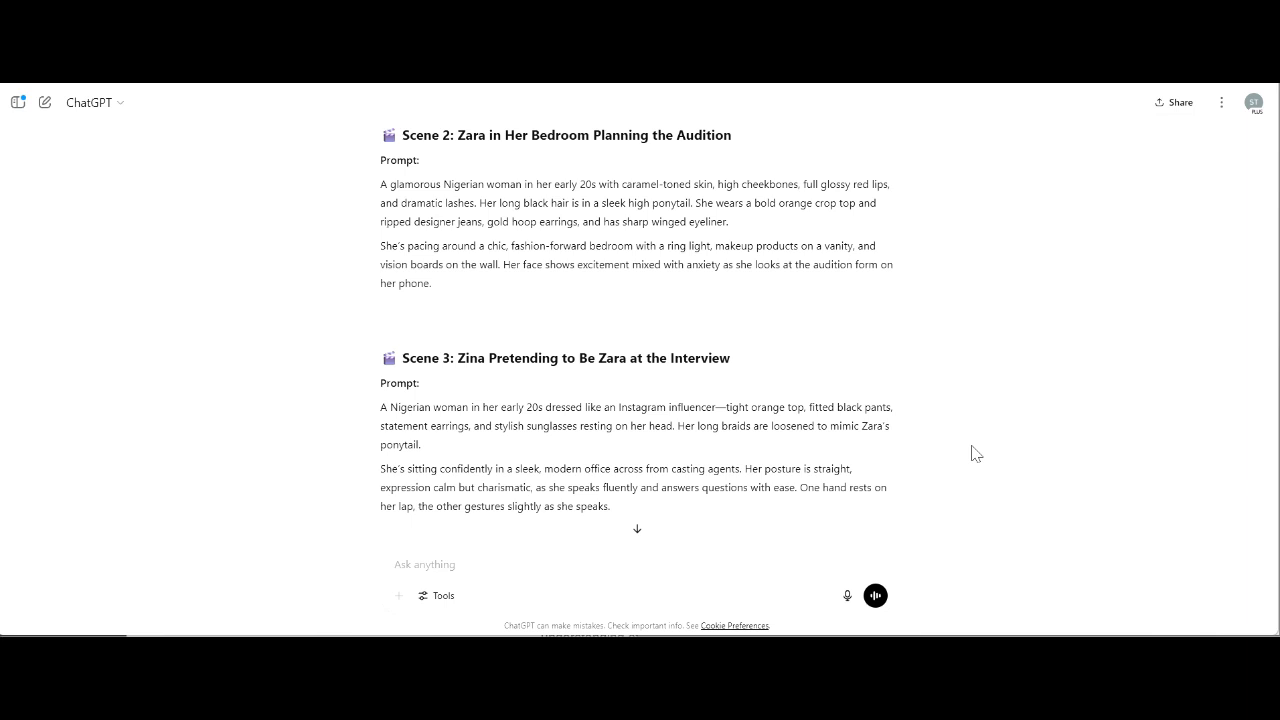
Step: Copy the Scene 1 prompt about Zina at her desk from ChatGPT and paste it into the Artistly image prompt
scroll(975, 453, "up", 15)
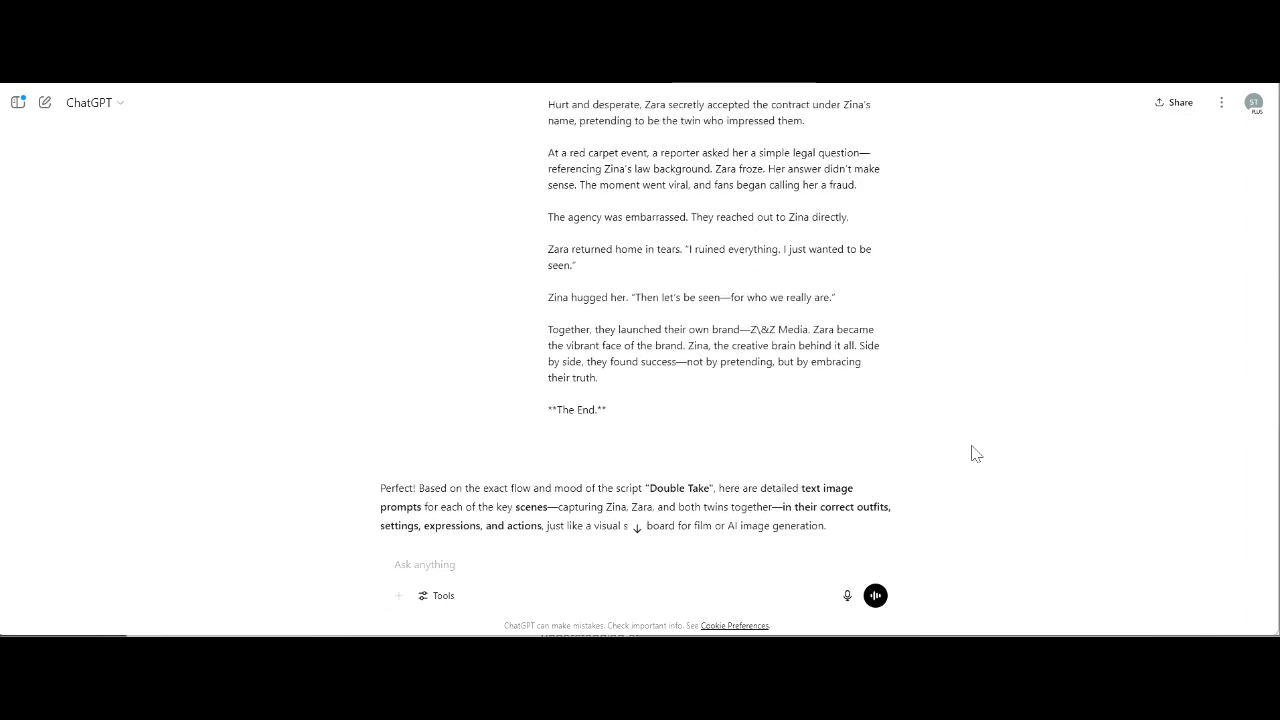
scroll(975, 453, "down", 2)
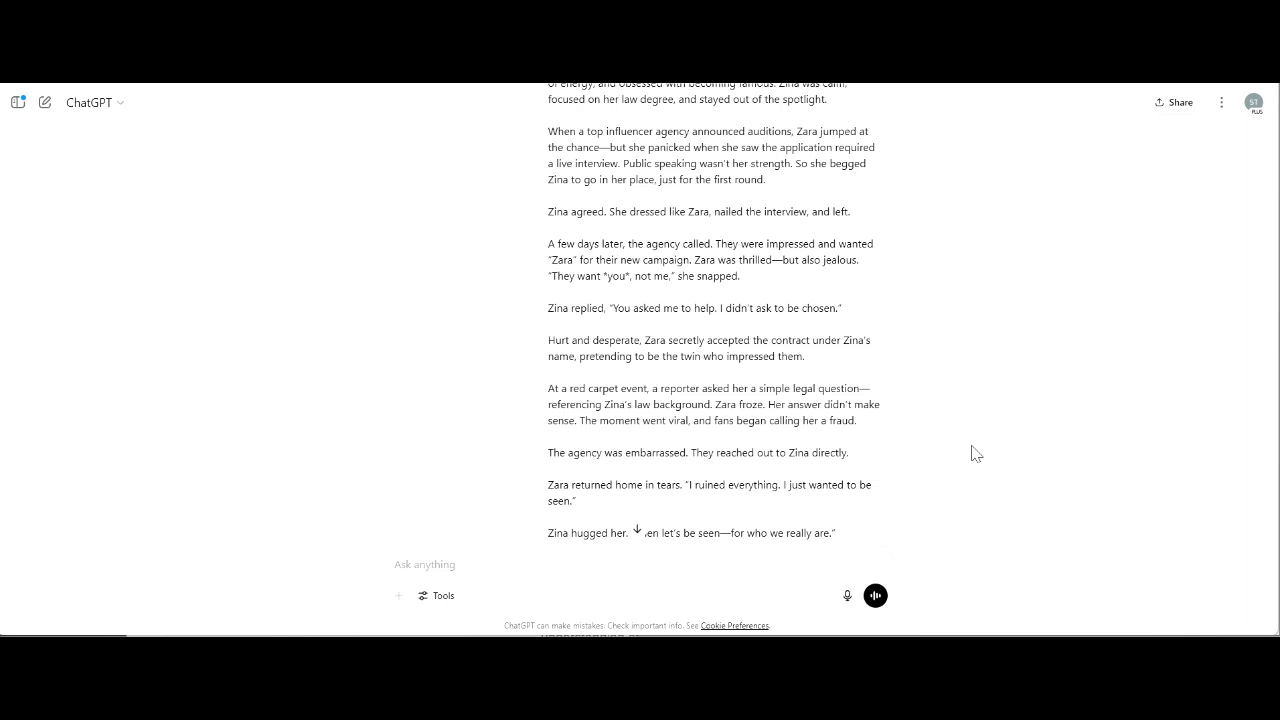
scroll(971, 453, "up", 1)
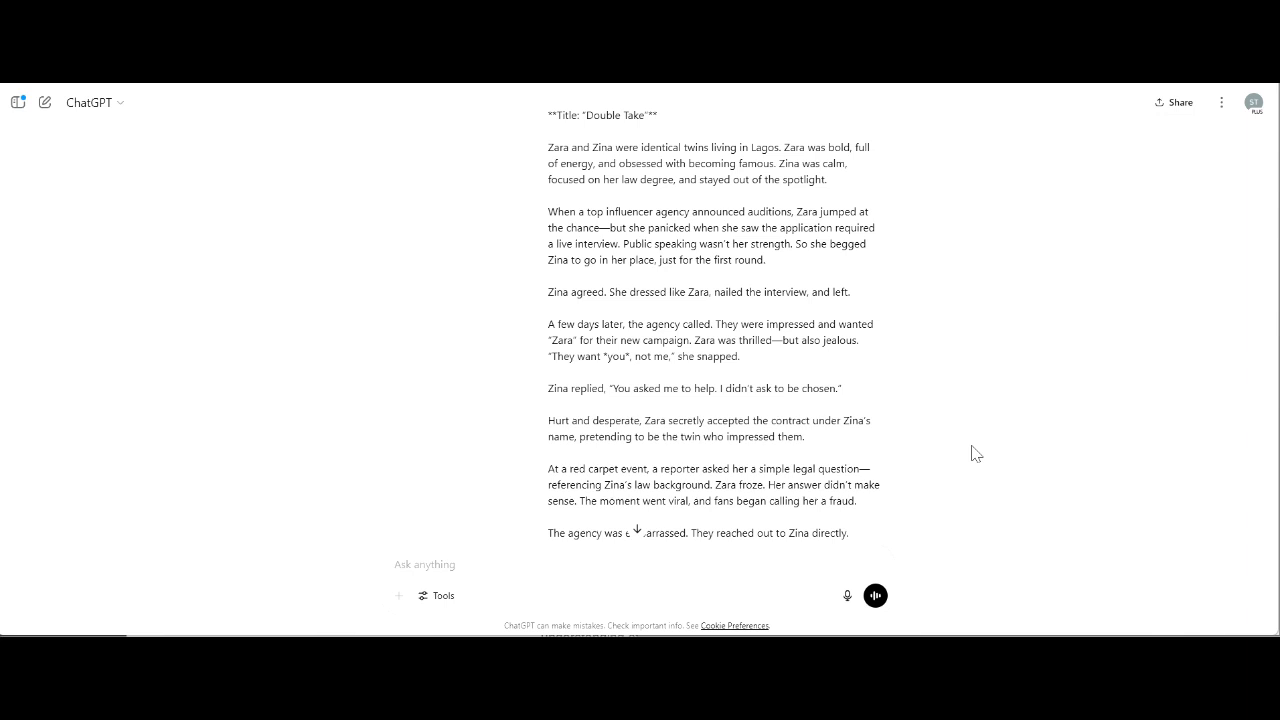
scroll(975, 453, "down", 10)
scroll(975, 453, "down", 2)
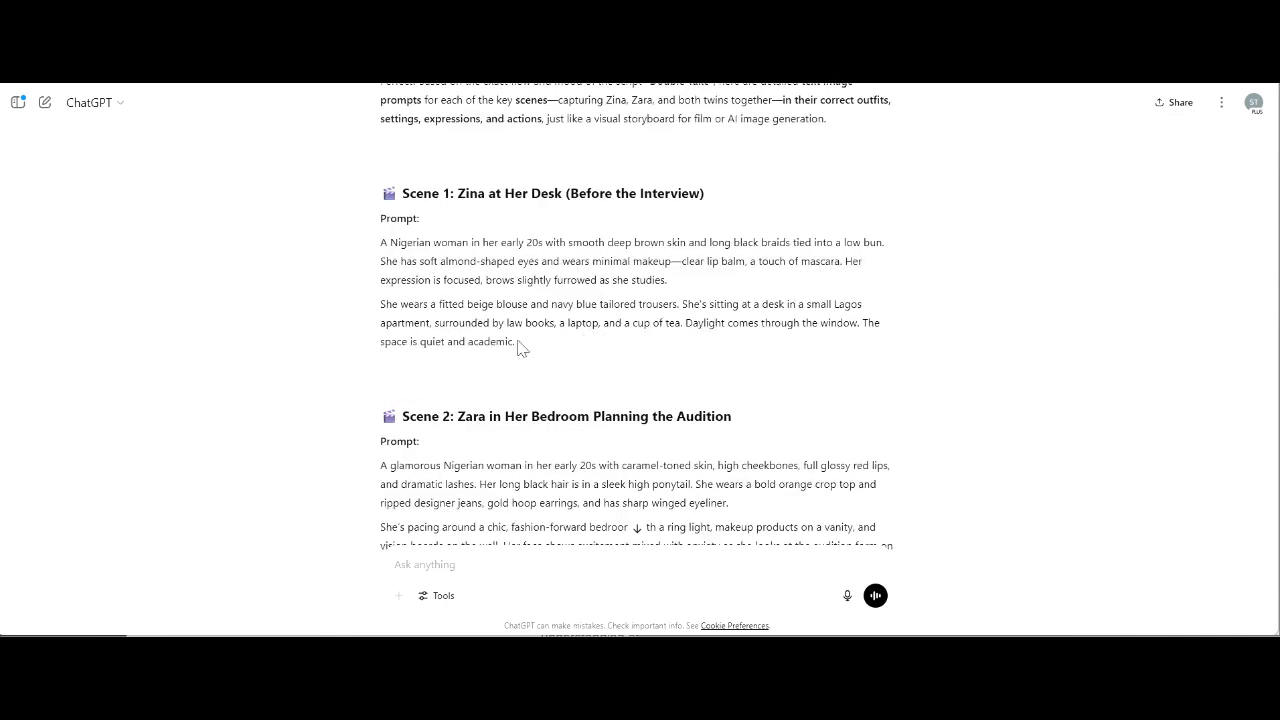
left_click_drag(520, 346, 381, 252)
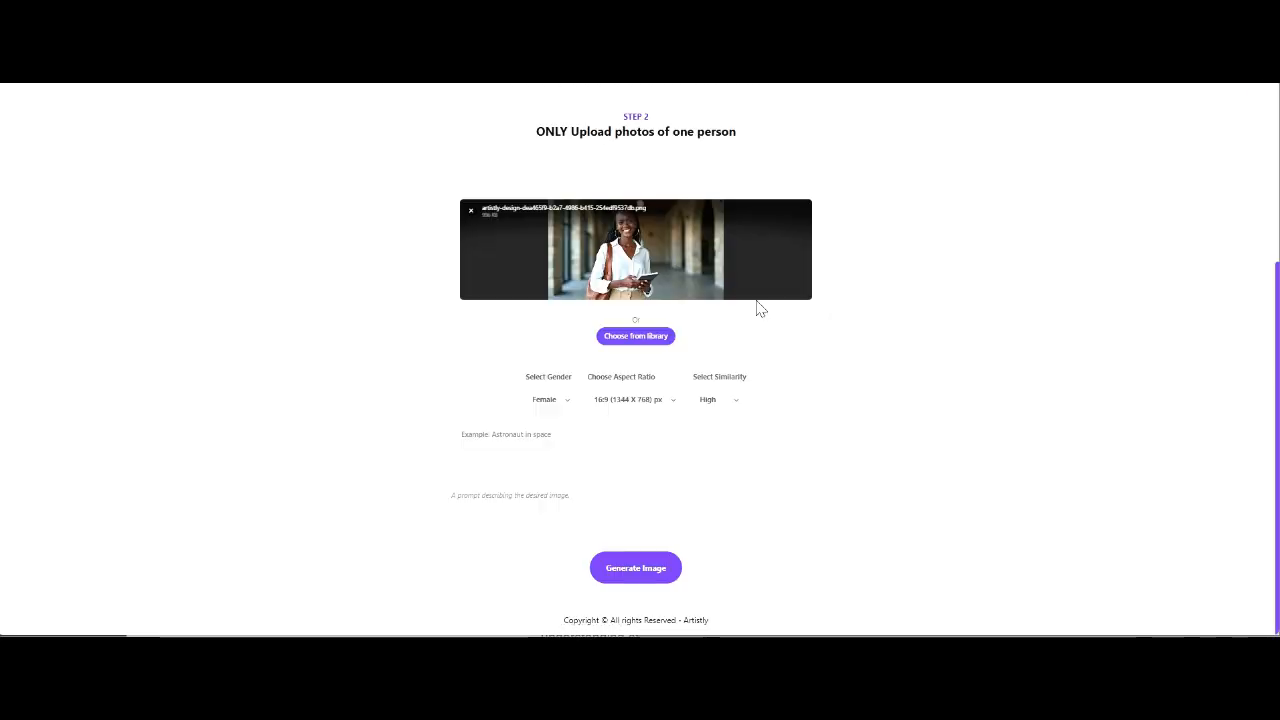
left_click(655, 462)
key("ctrl+v")
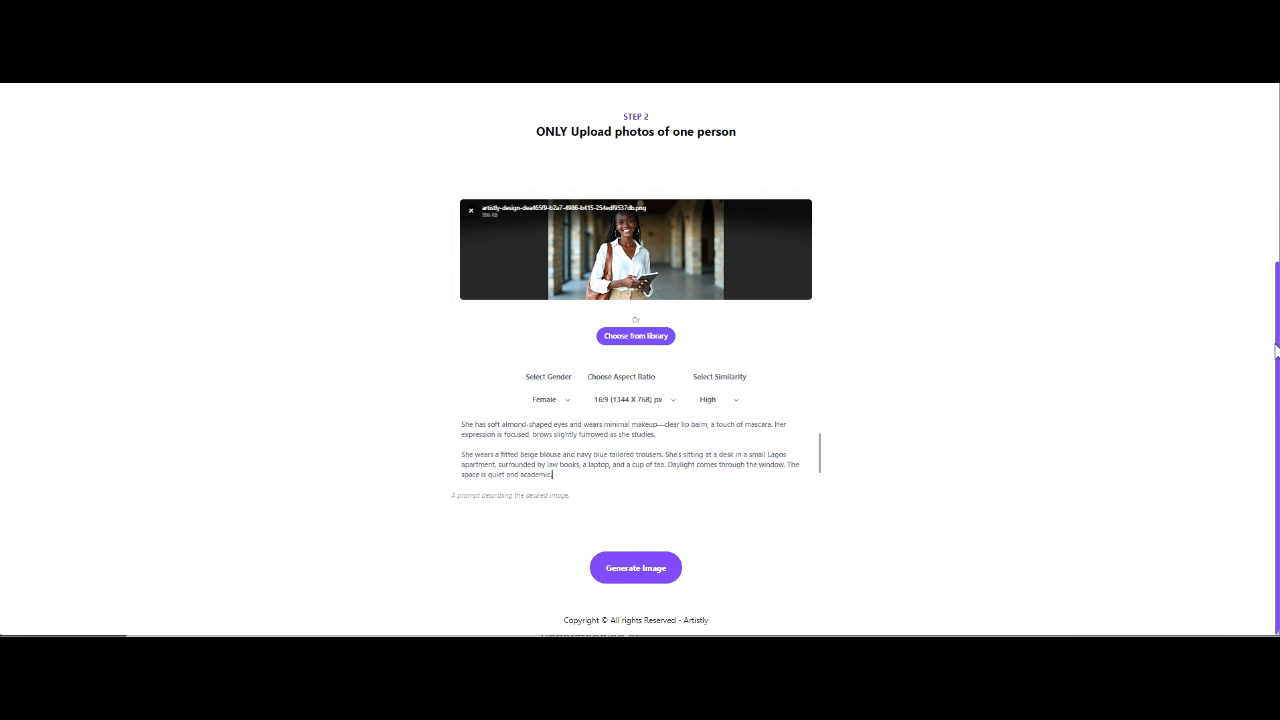
Step: Check the reference photo and settings of the Zina character image, and generate the Scene 1 image
left_click_drag(1276, 350, 1276, 298)
left_click(1035, 344)
scroll(1035, 344, "up", 1)
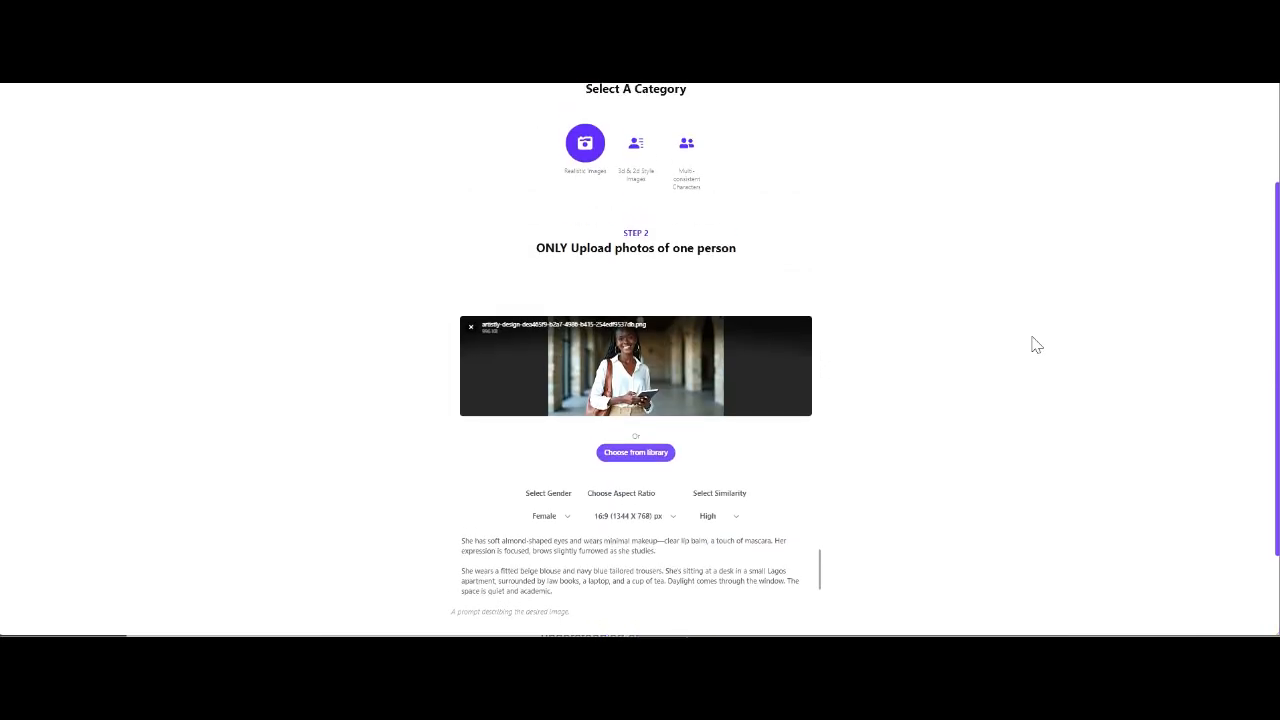
scroll(1035, 344, "down", 1)
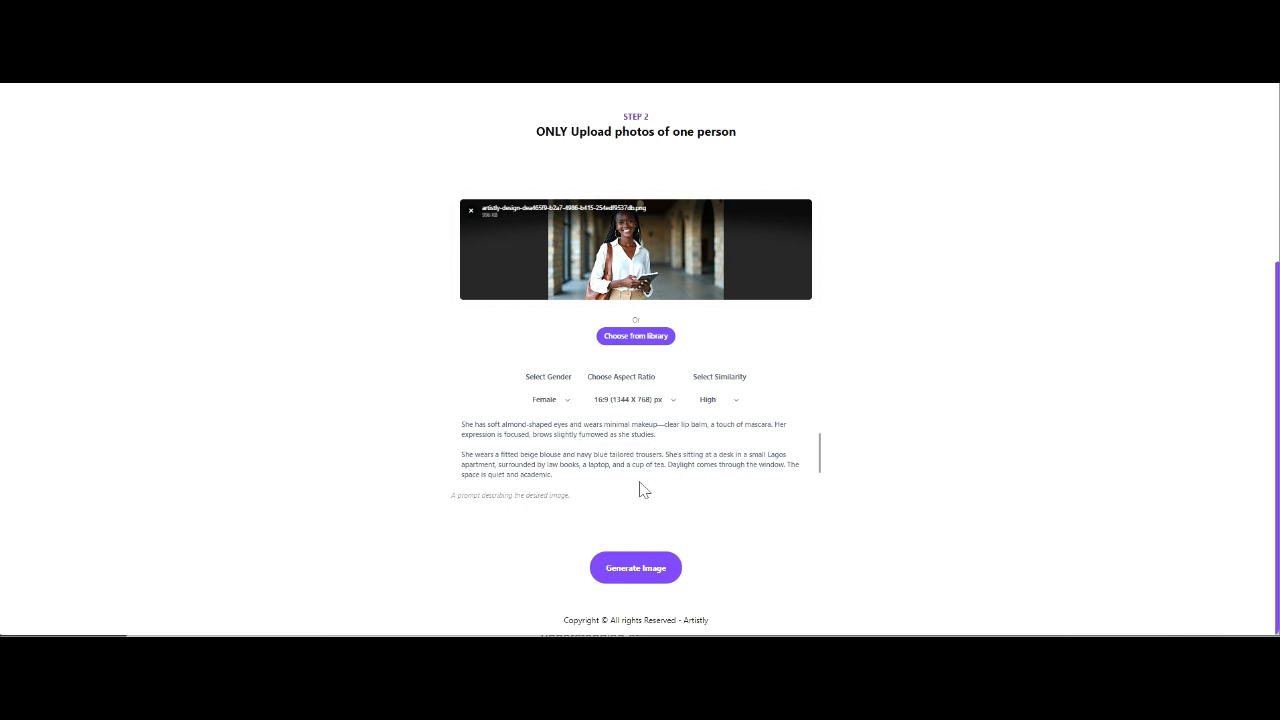
left_click(648, 583)
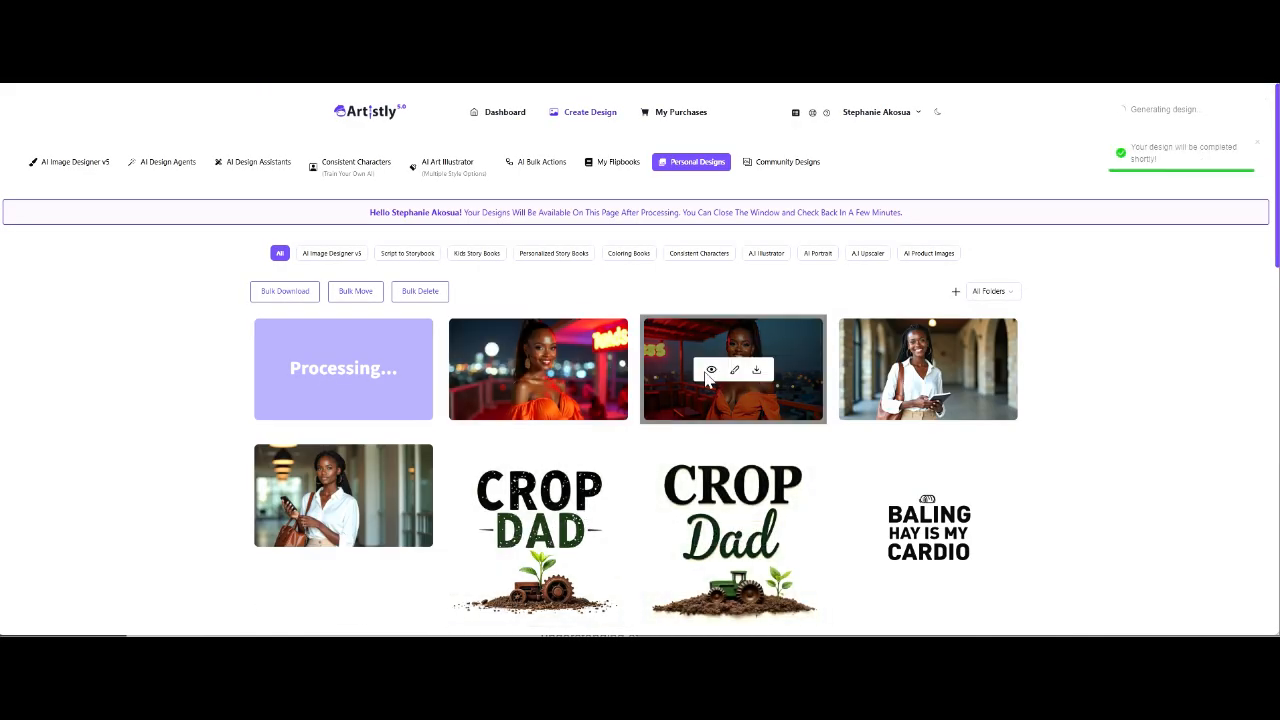
Step: View the details of the rooftop portrait in the orange off-shoulder outfit with the darker skyline, and close them
left_click(711, 371)
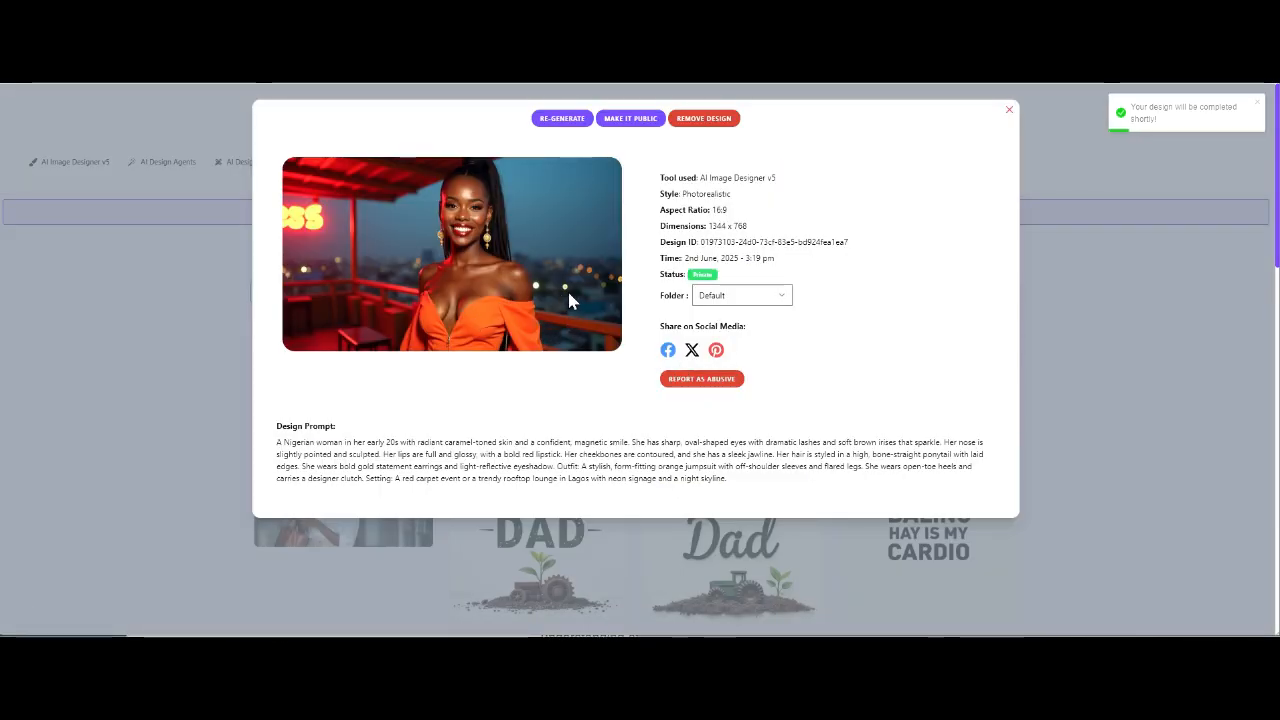
left_click(1009, 112)
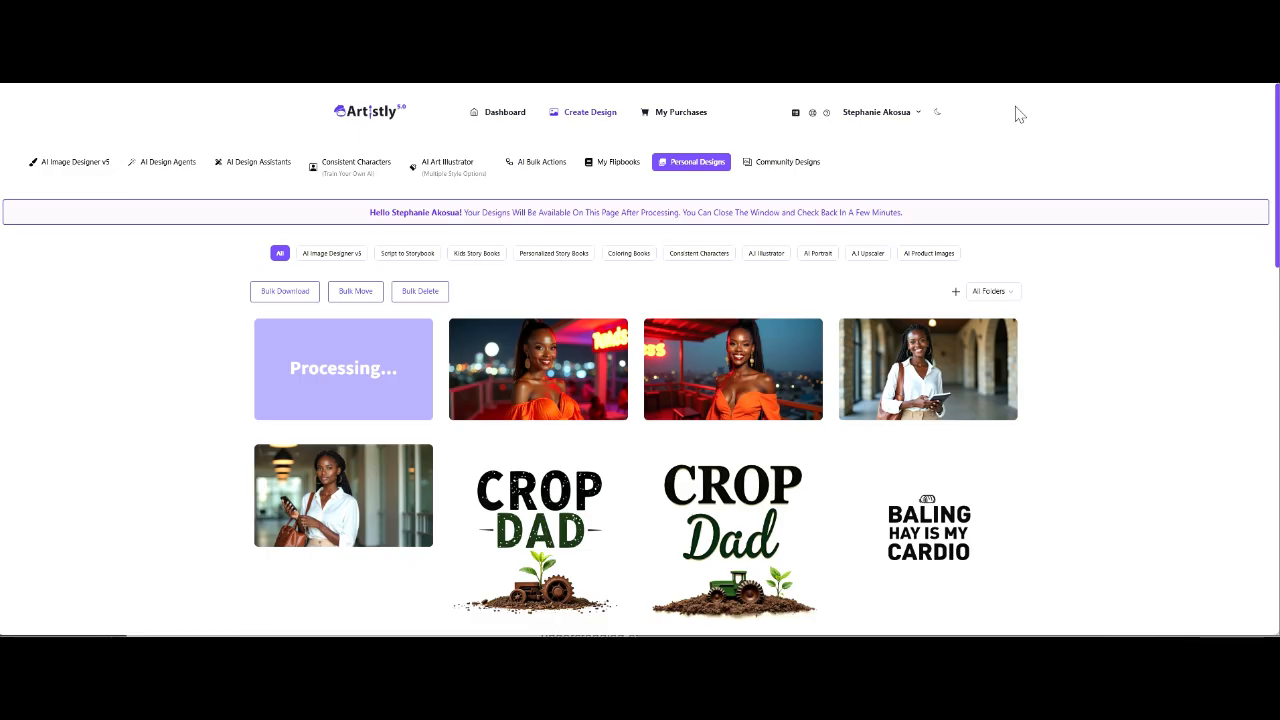
mouse_move(530, 378)
mouse_move(348, 377)
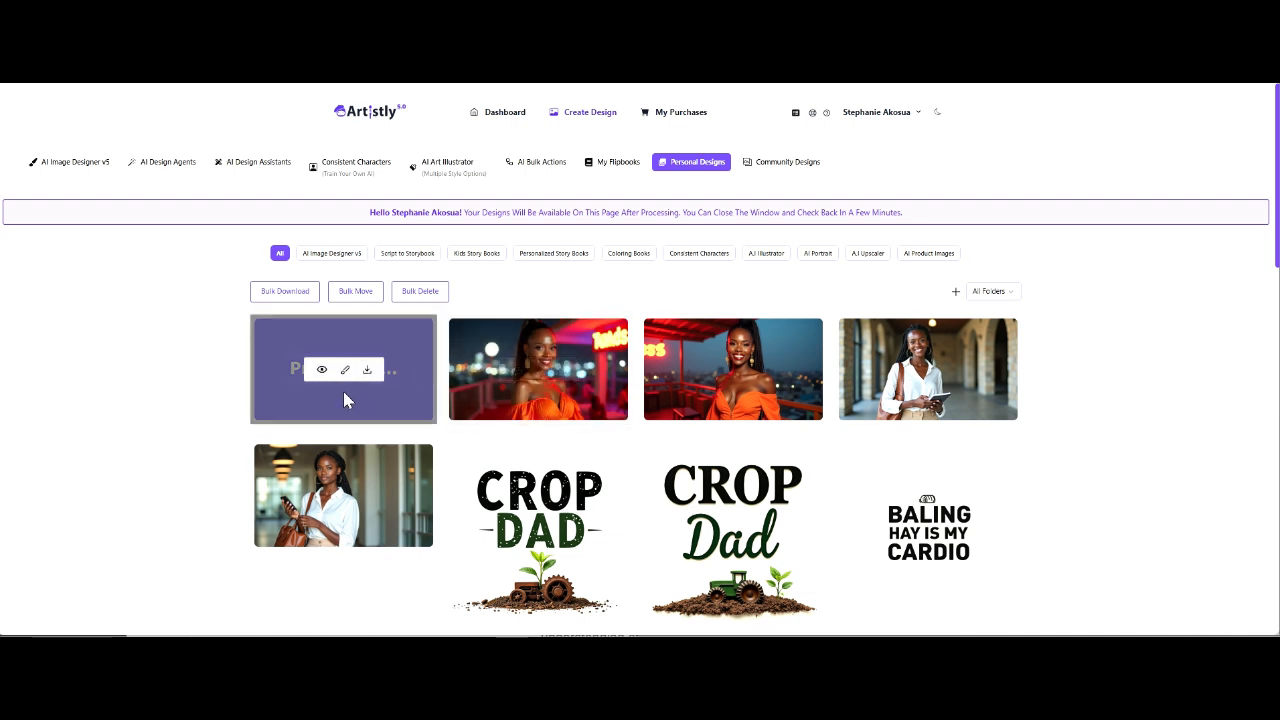
Step: Start a new realistic consistent-character image using the orange-outfit rooftop portrait with the skyline behind her from the library
left_click(362, 176)
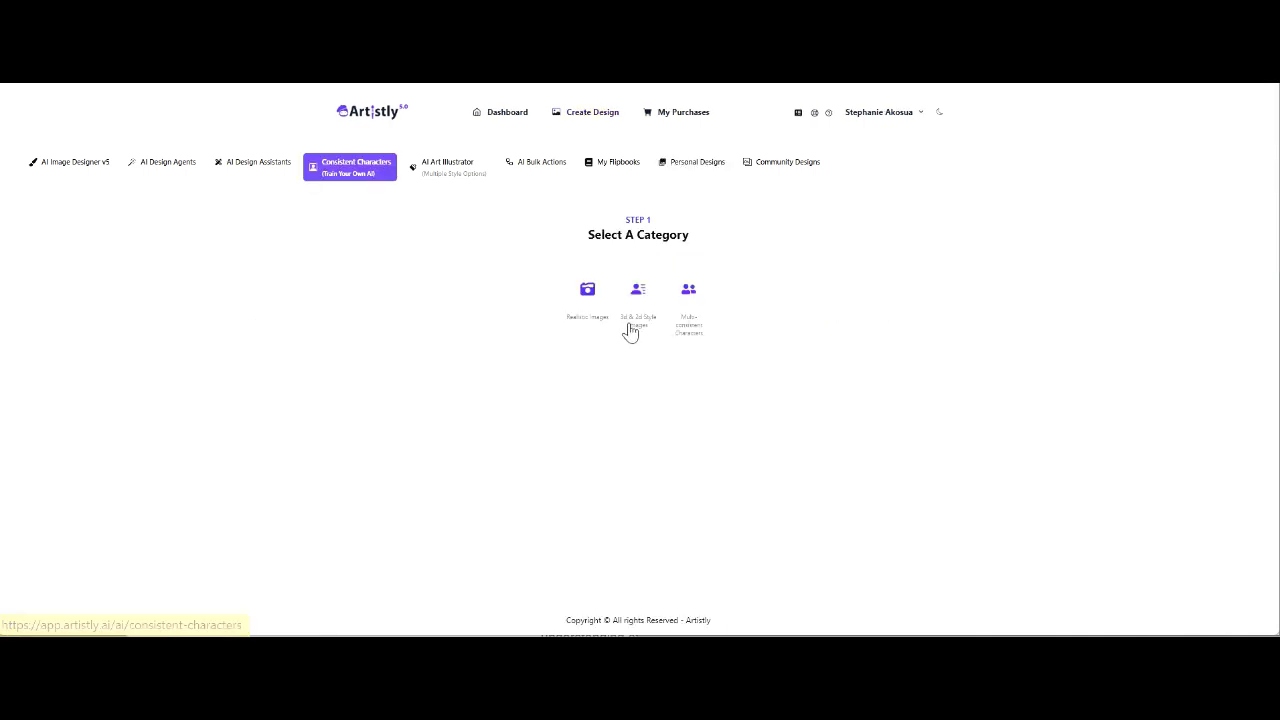
left_click(588, 293)
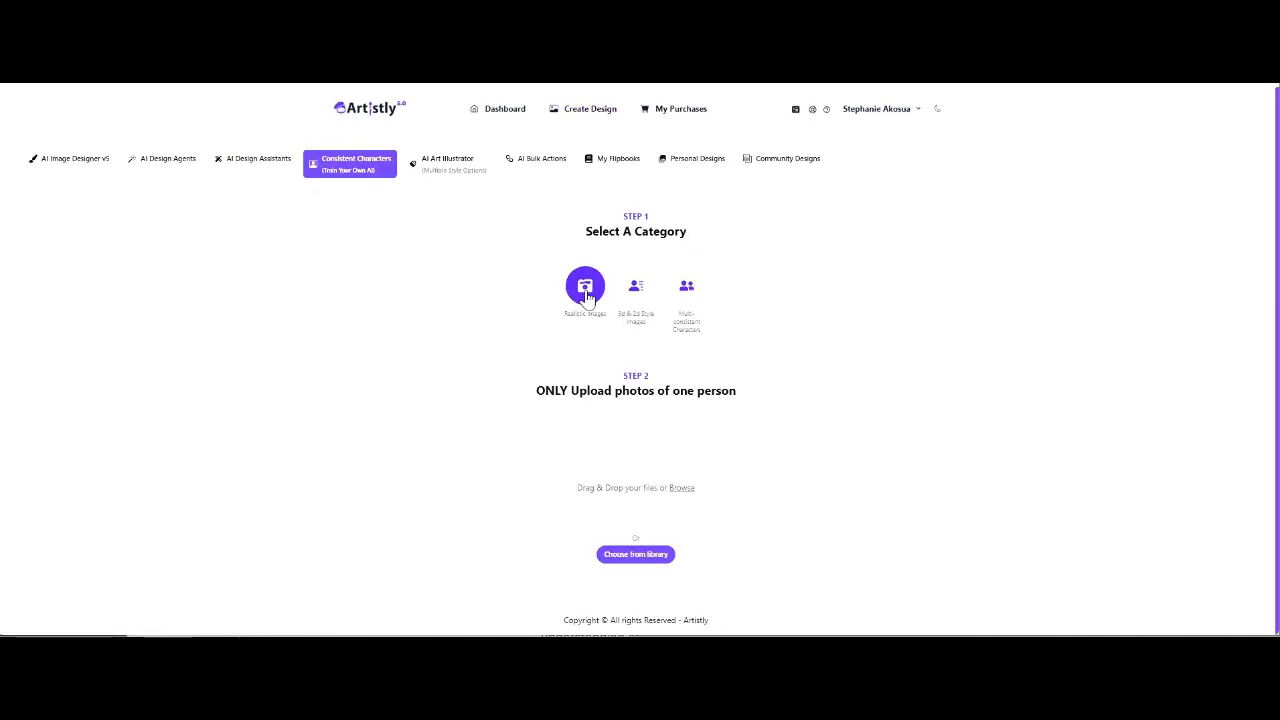
left_click(635, 556)
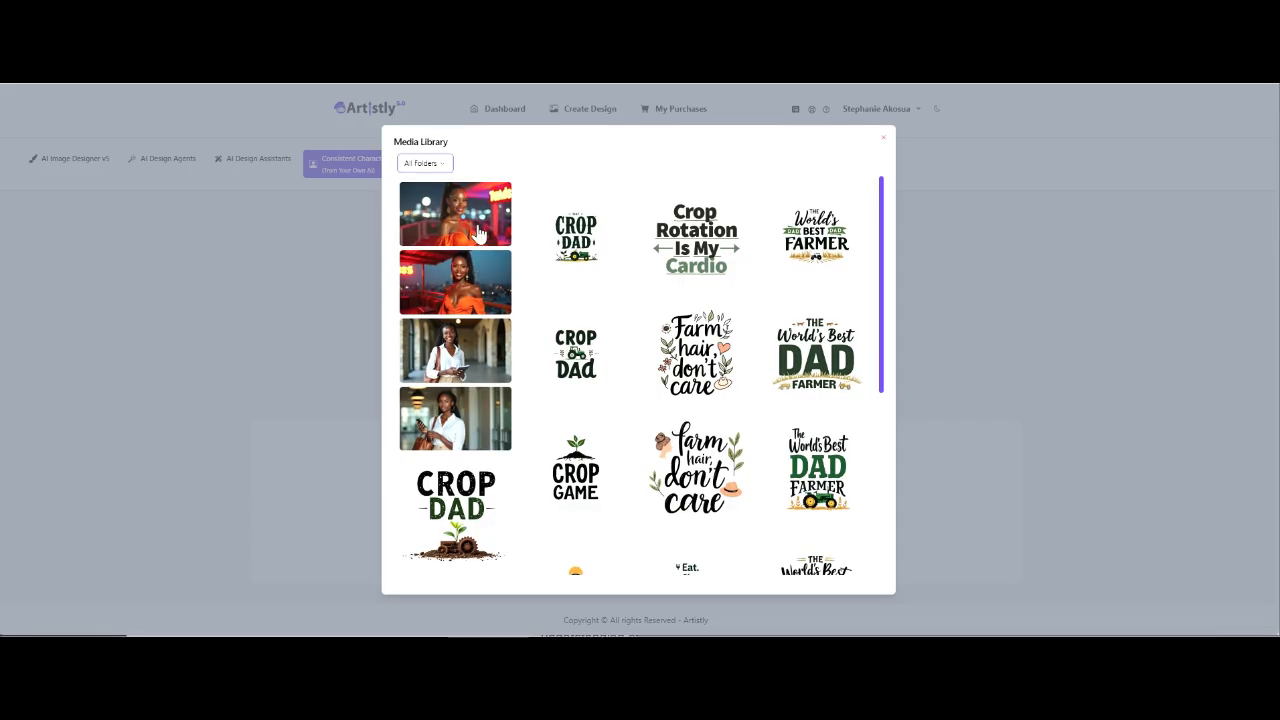
left_click(476, 281)
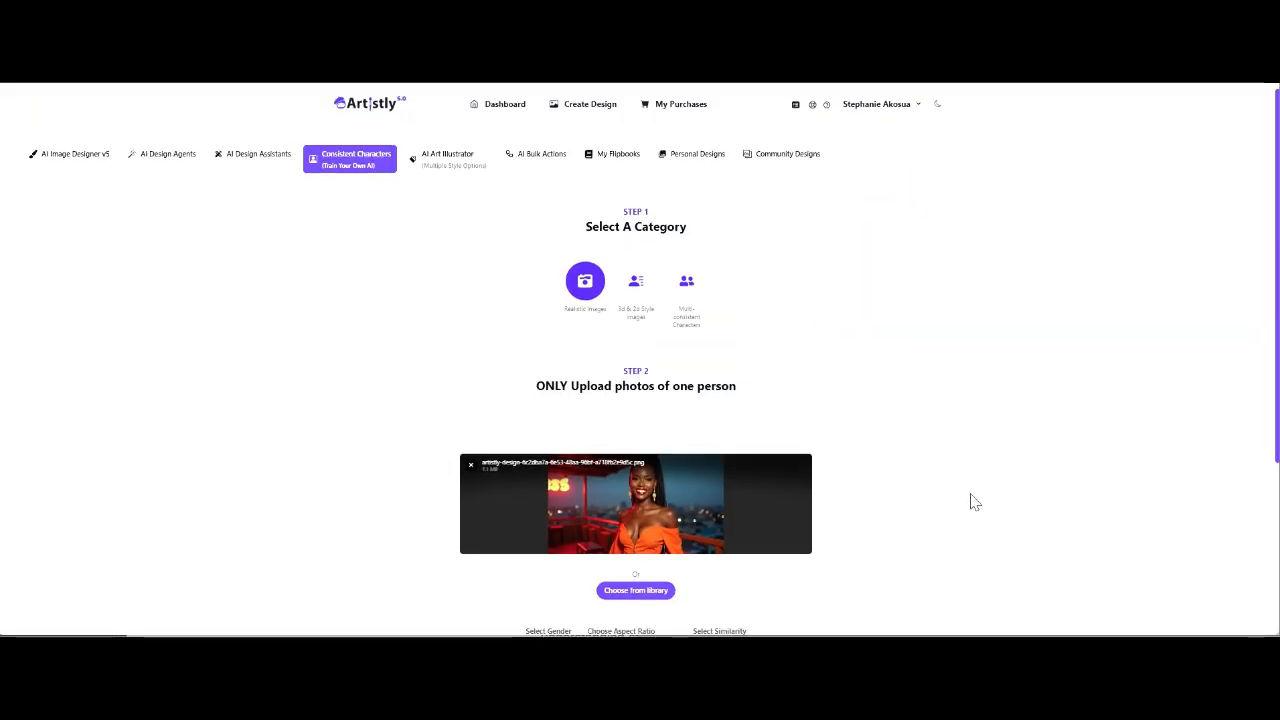
Step: Set the character's gender to Female, the aspect ratio to 16:9 (1344 X 768) px and the similarity to High
scroll(975, 502, "down", 2)
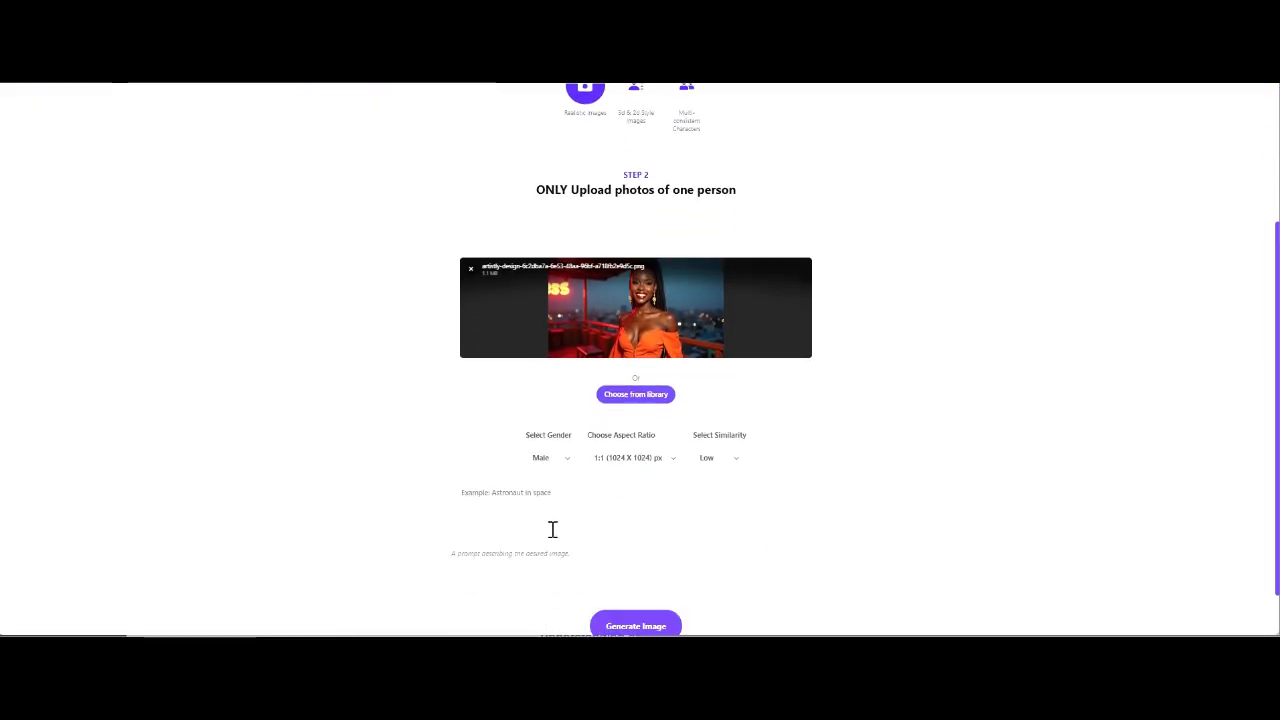
left_click(550, 458)
left_click(551, 508)
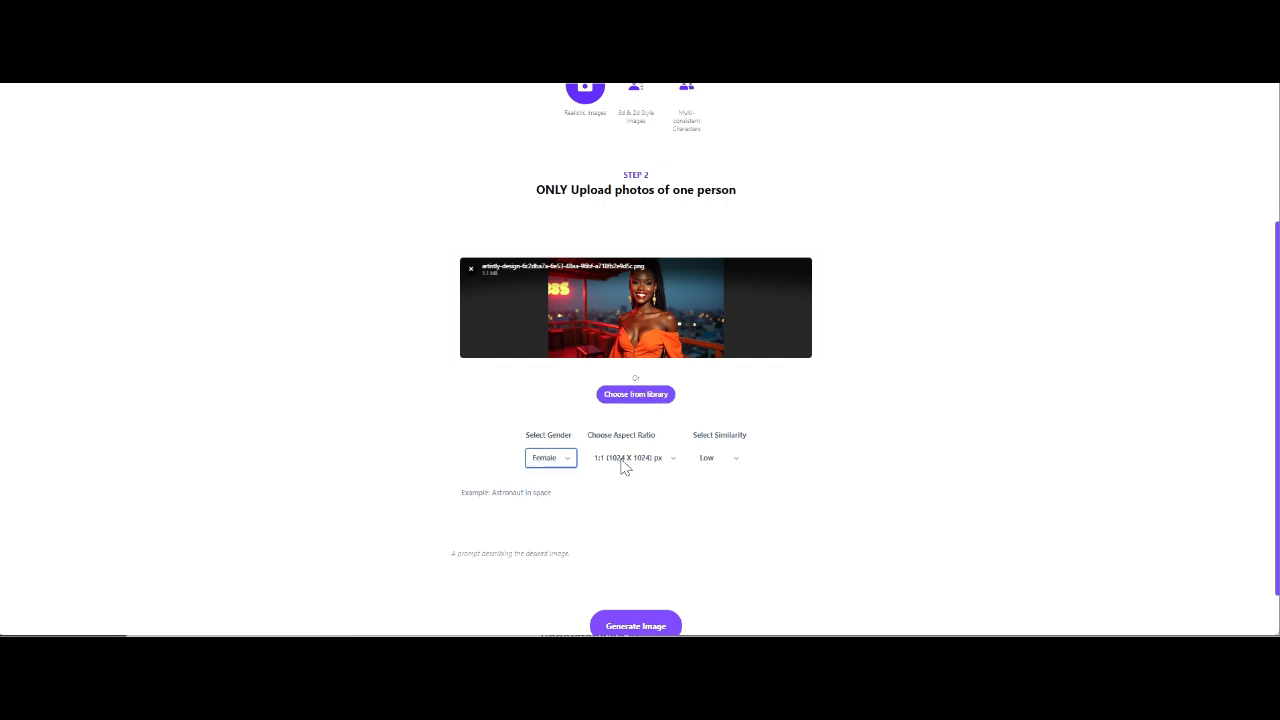
left_click(623, 460)
left_click(624, 221)
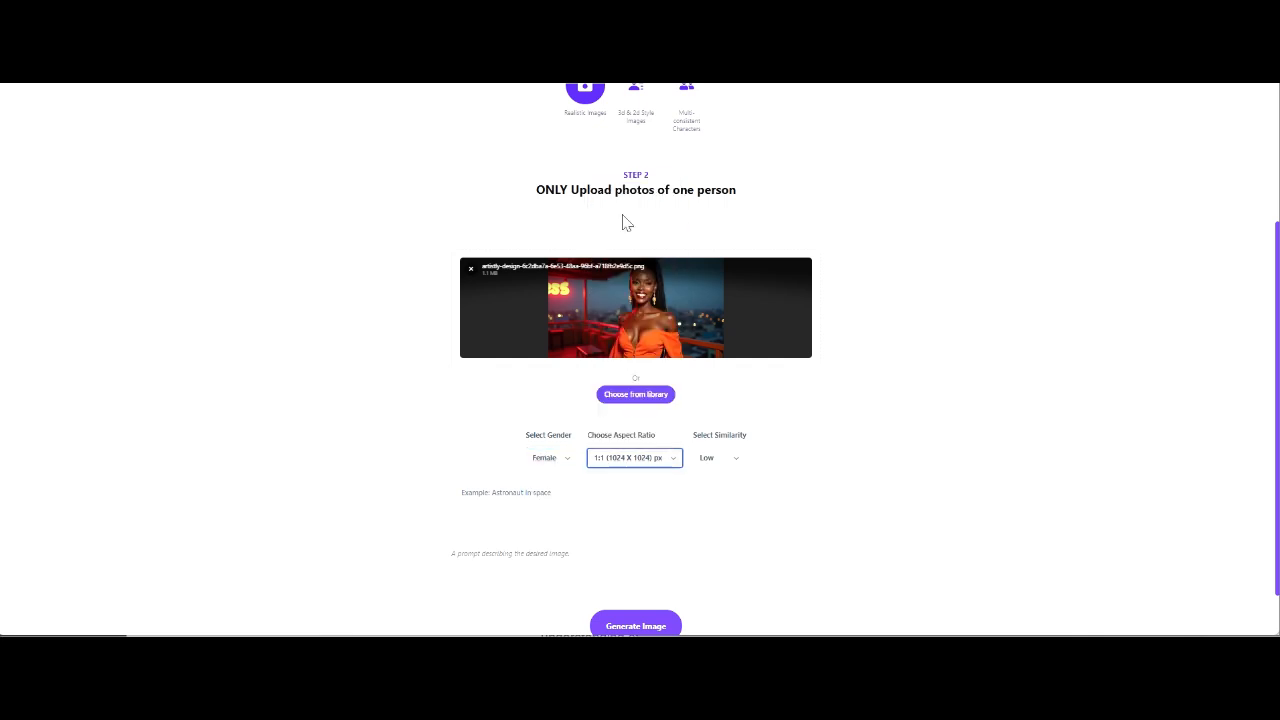
left_click(726, 464)
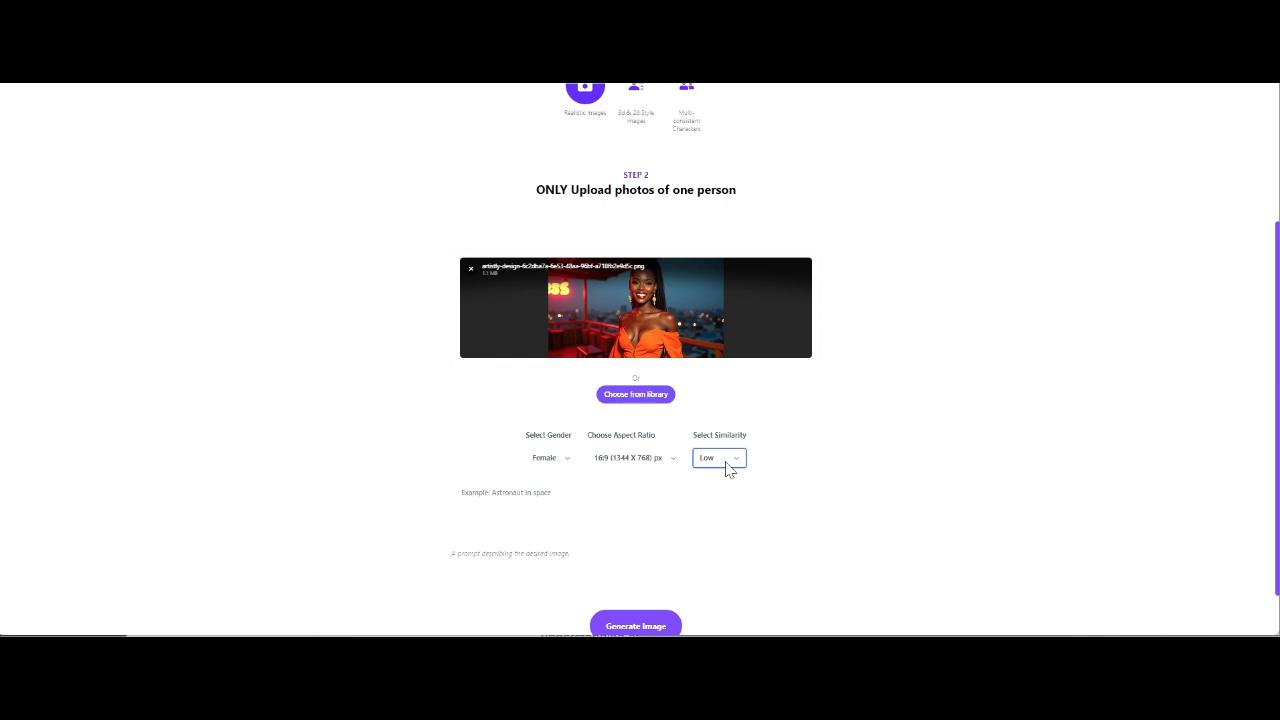
left_click(727, 464)
left_click(723, 487)
left_click(794, 517)
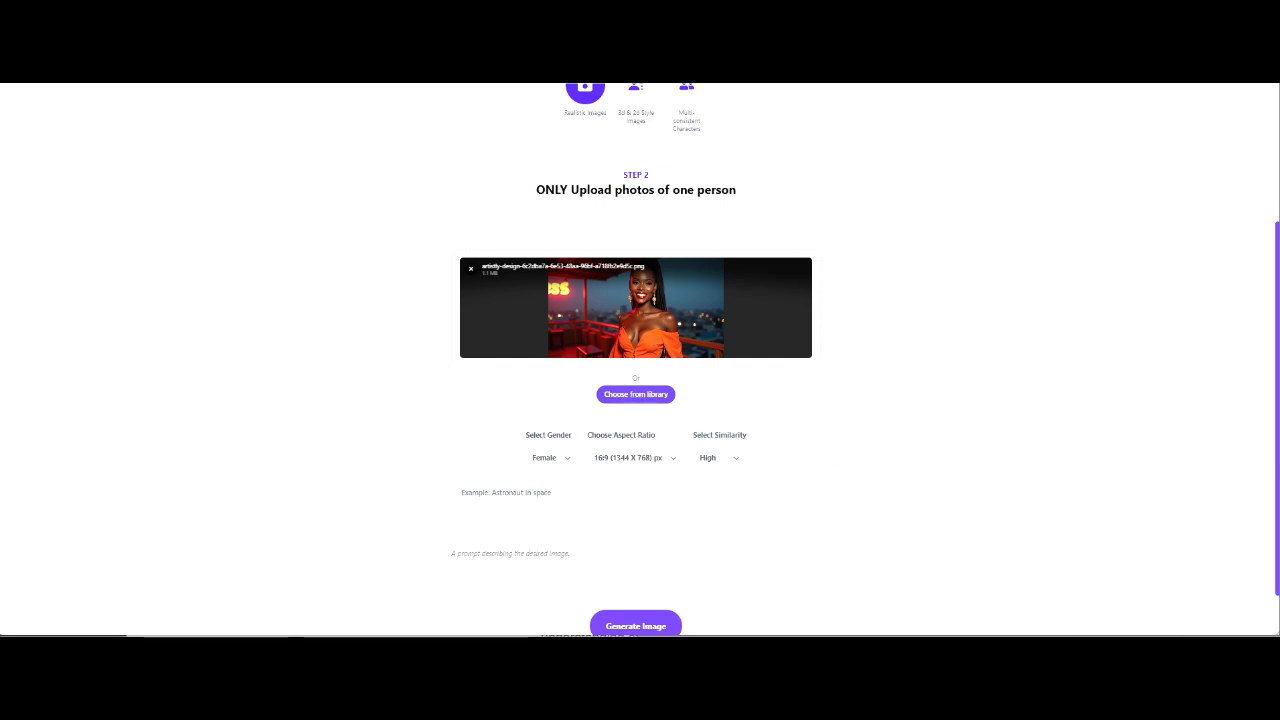
Step: Copy the Scene 2 prompt about Zara planning the audition from ChatGPT and paste it into the Artistly image prompt
left_click(530, 13)
left_click(703, 508)
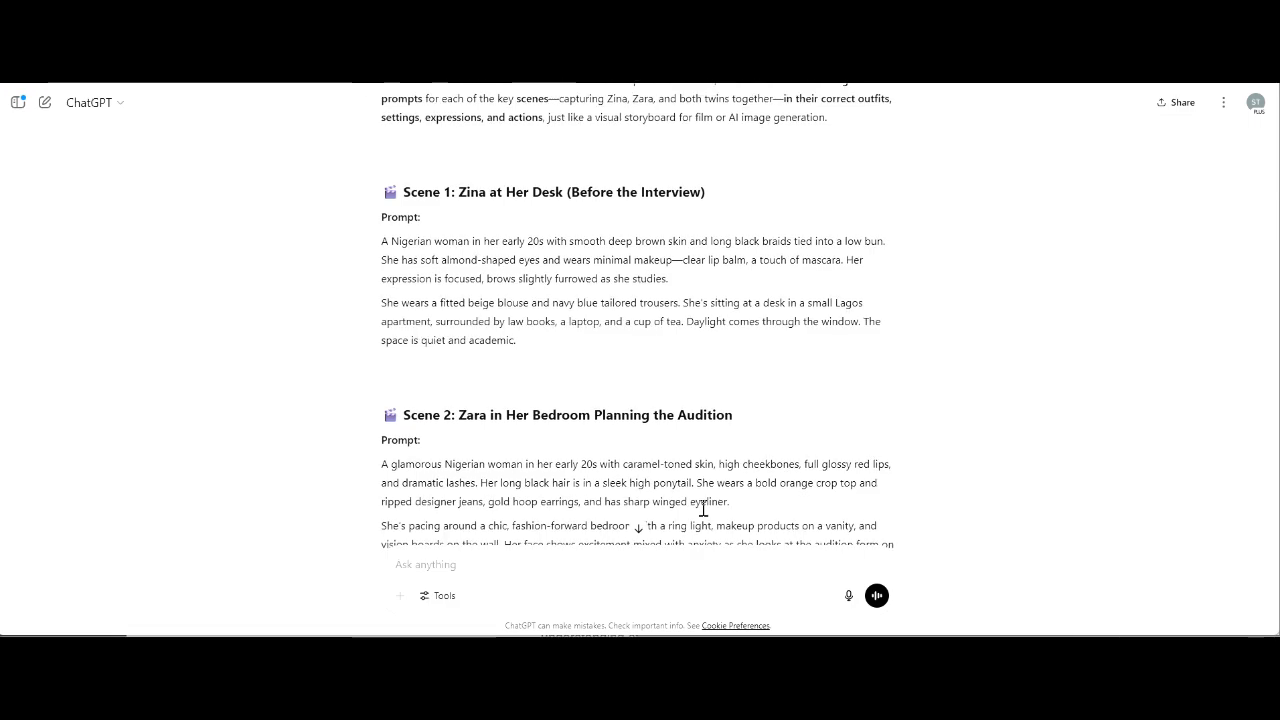
scroll(703, 508, "down", 3)
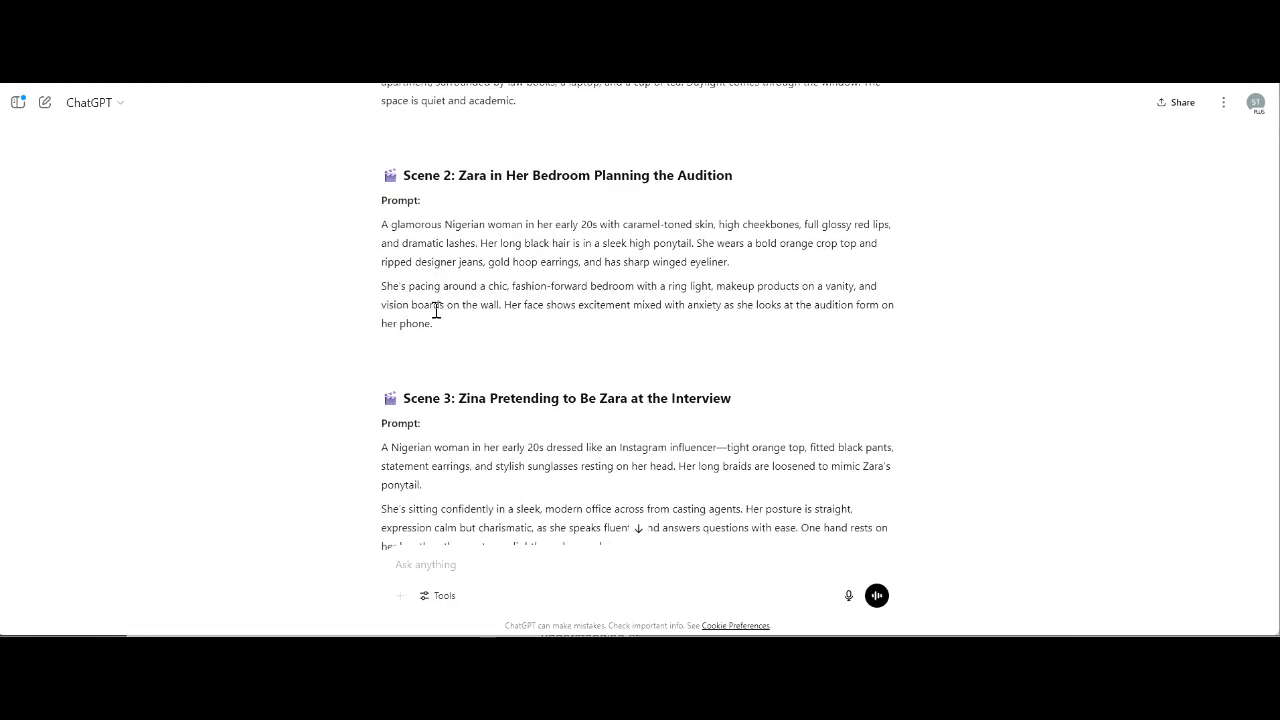
left_click_drag(446, 336, 372, 232)
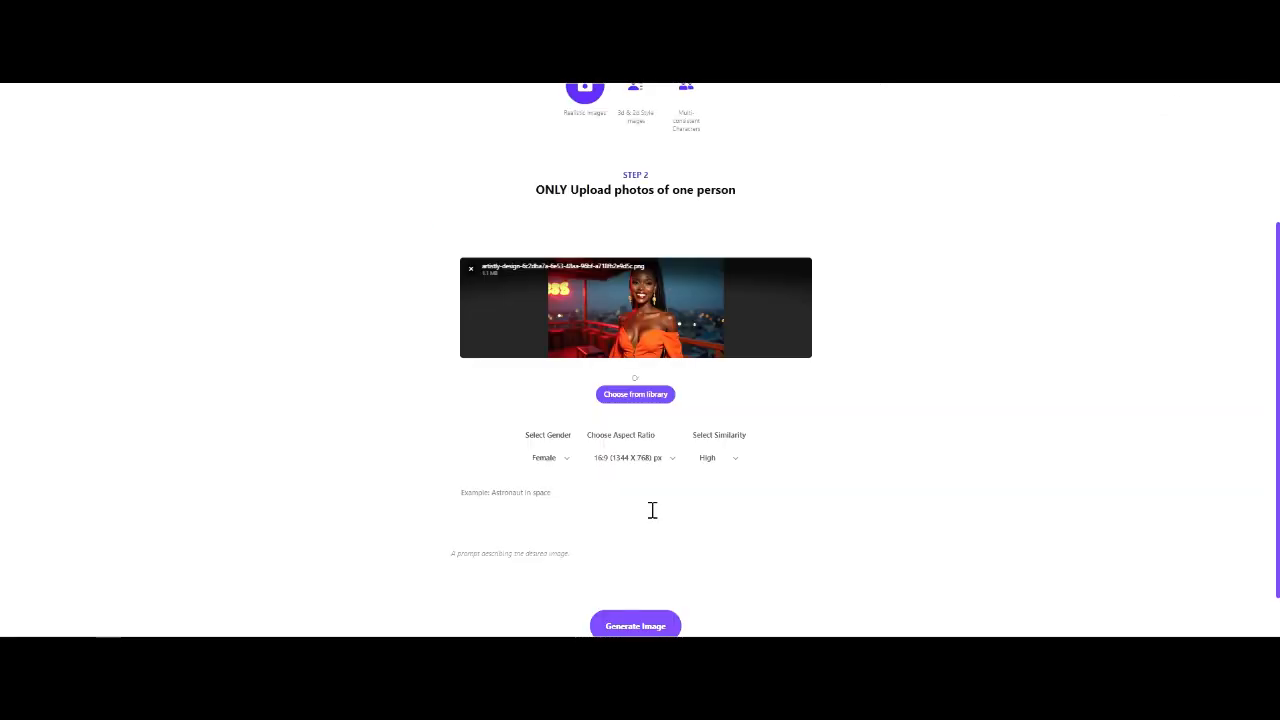
left_click(652, 510)
key("ctrl+v")
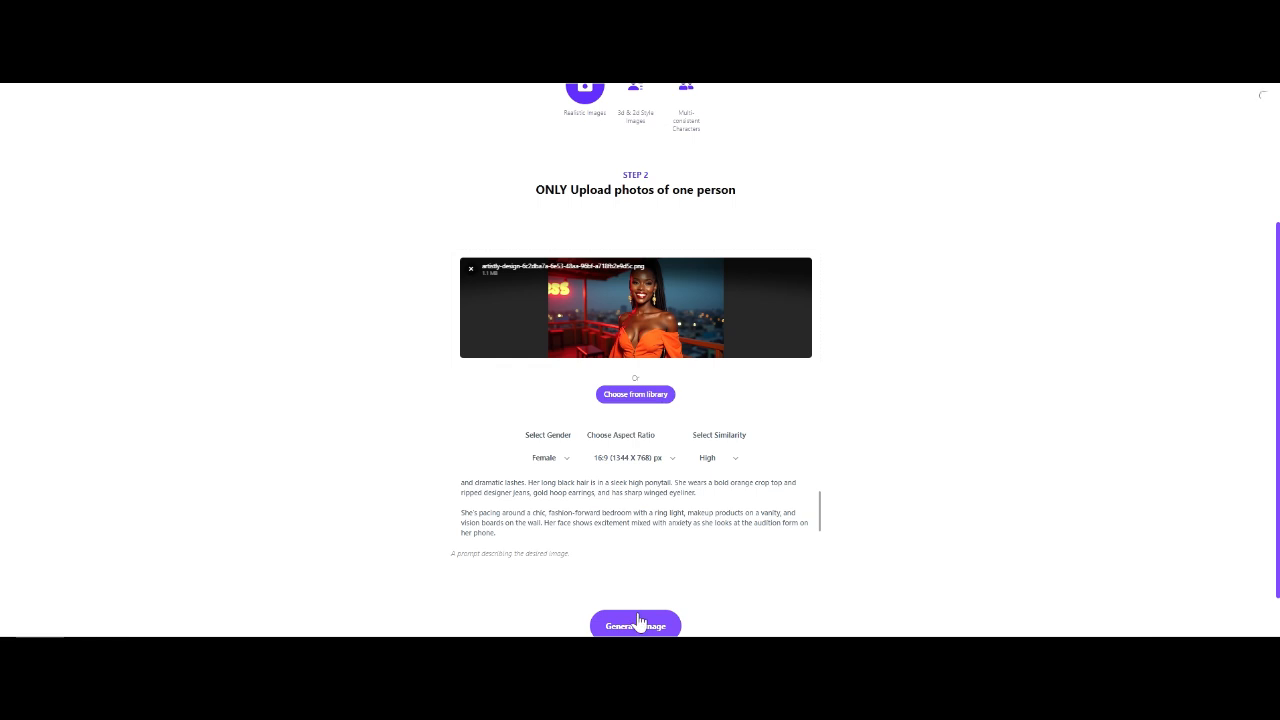
Step: Generate the Scene 2 image of Zara and open the finished image of Zina at her desk
left_click(638, 622)
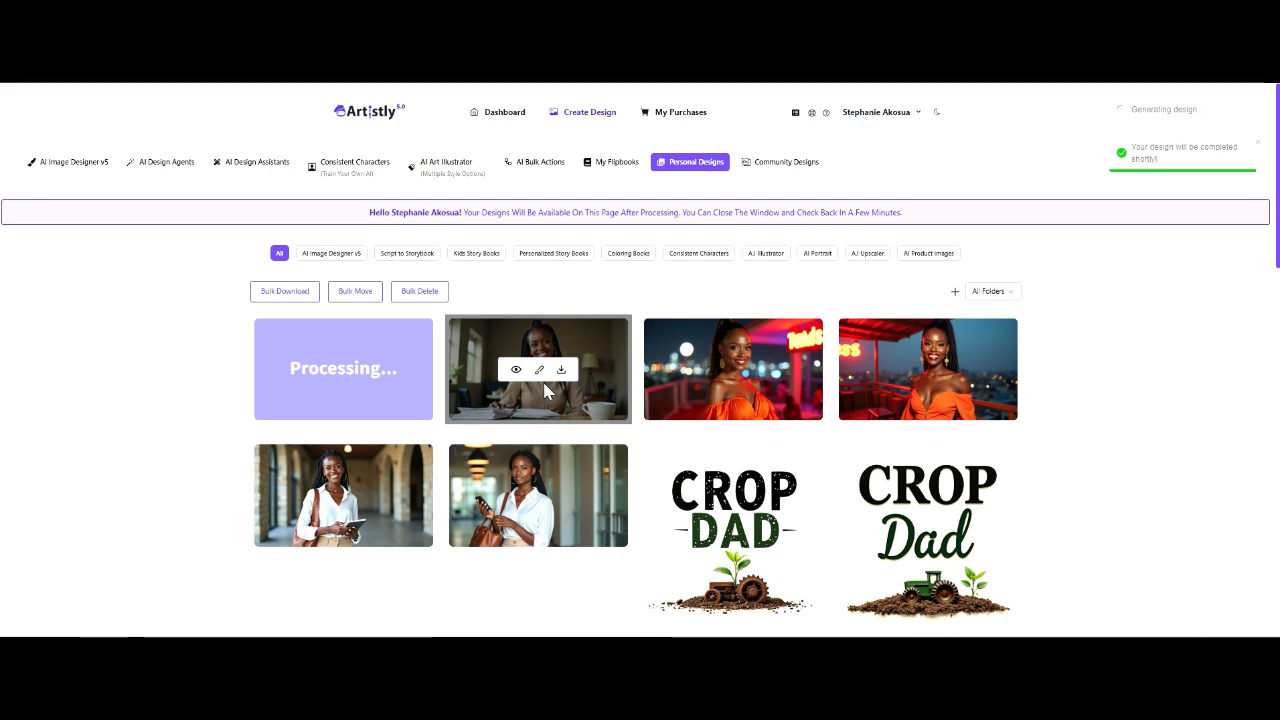
left_click(516, 370)
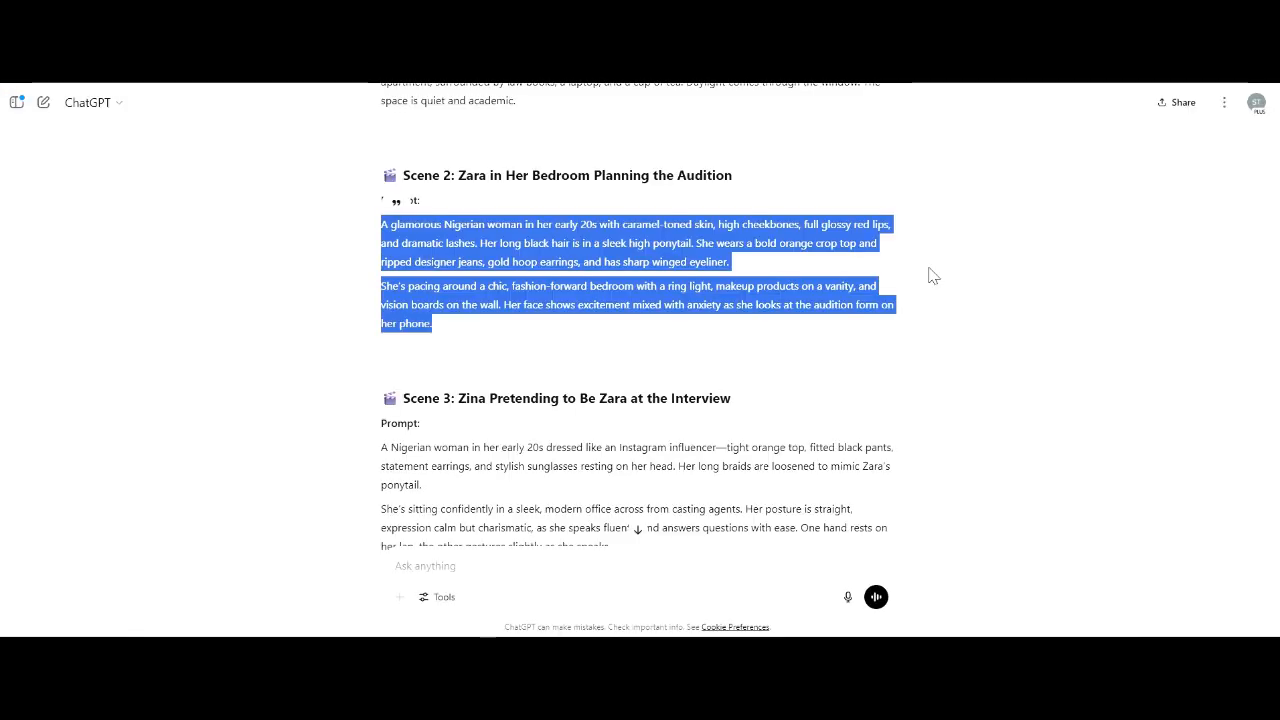
Step: Switch to ChatGPT and compare the Scene 1 and Scene 2 prompts with the opening paragraphs of the "Double Take" script
left_click(929, 274)
scroll(929, 275, "up", 3)
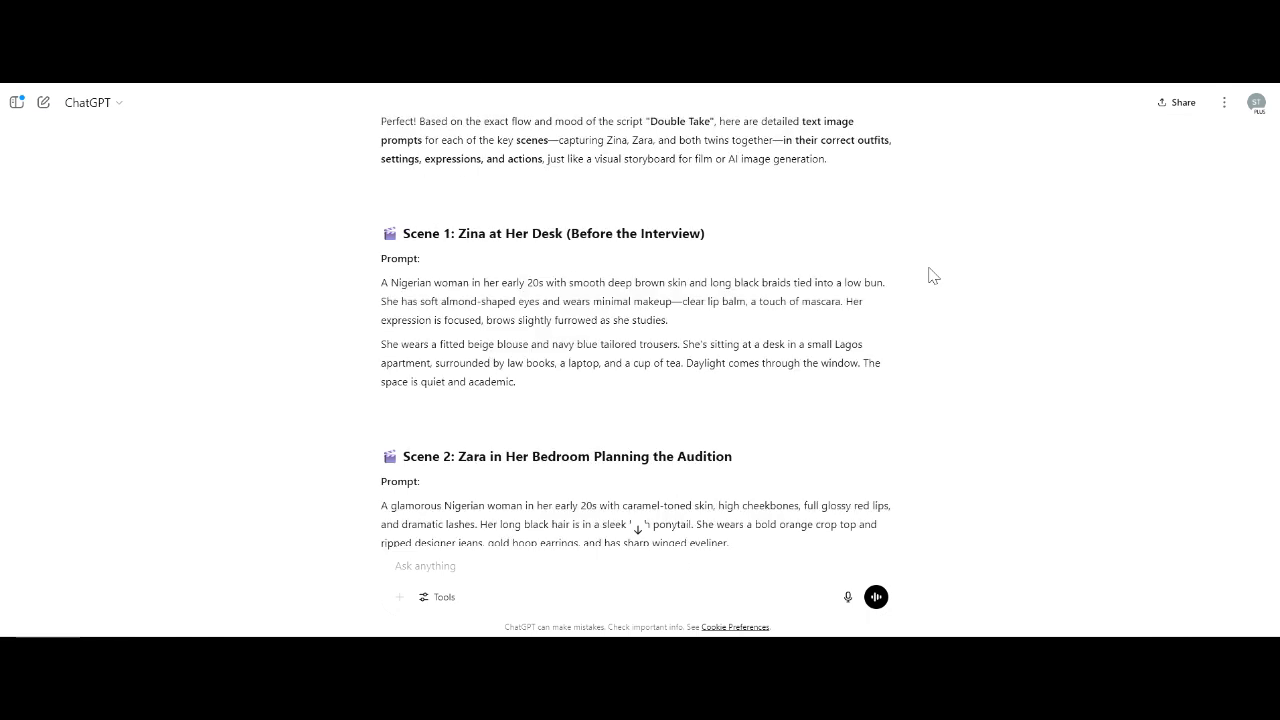
scroll(929, 274, "up", 2)
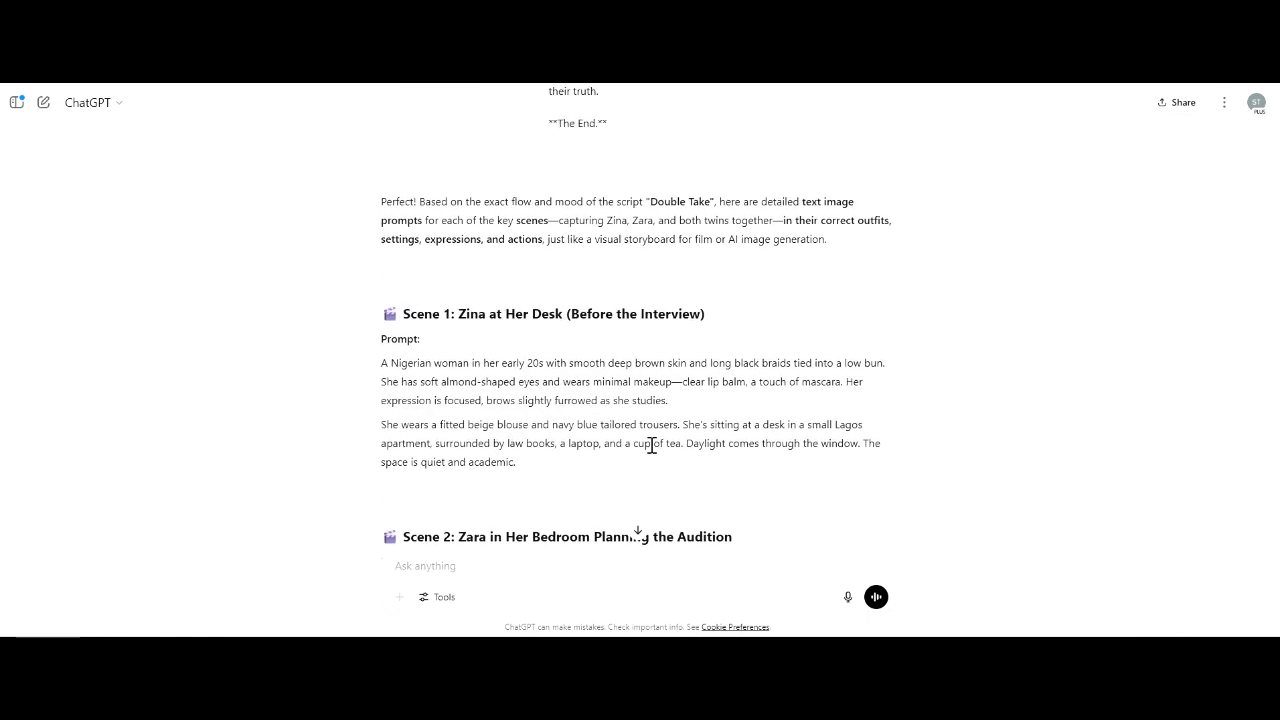
scroll(651, 445, "up", 10)
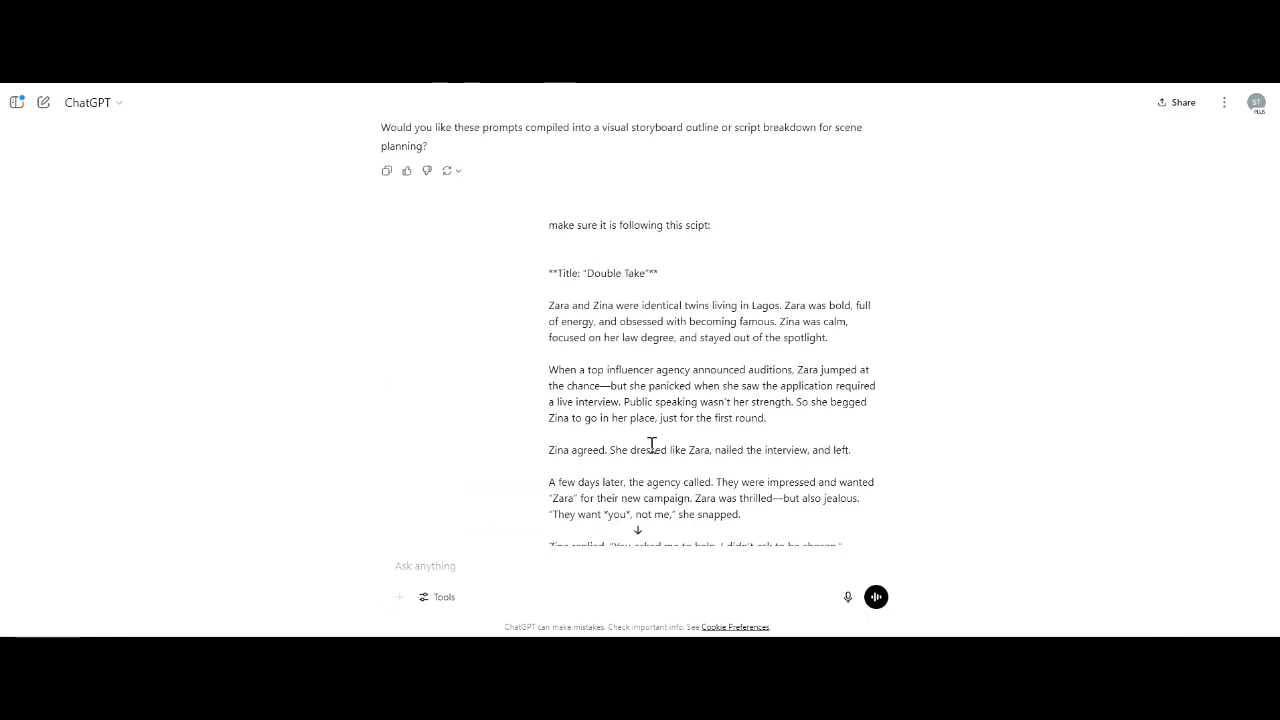
scroll(651, 450, "down", 3)
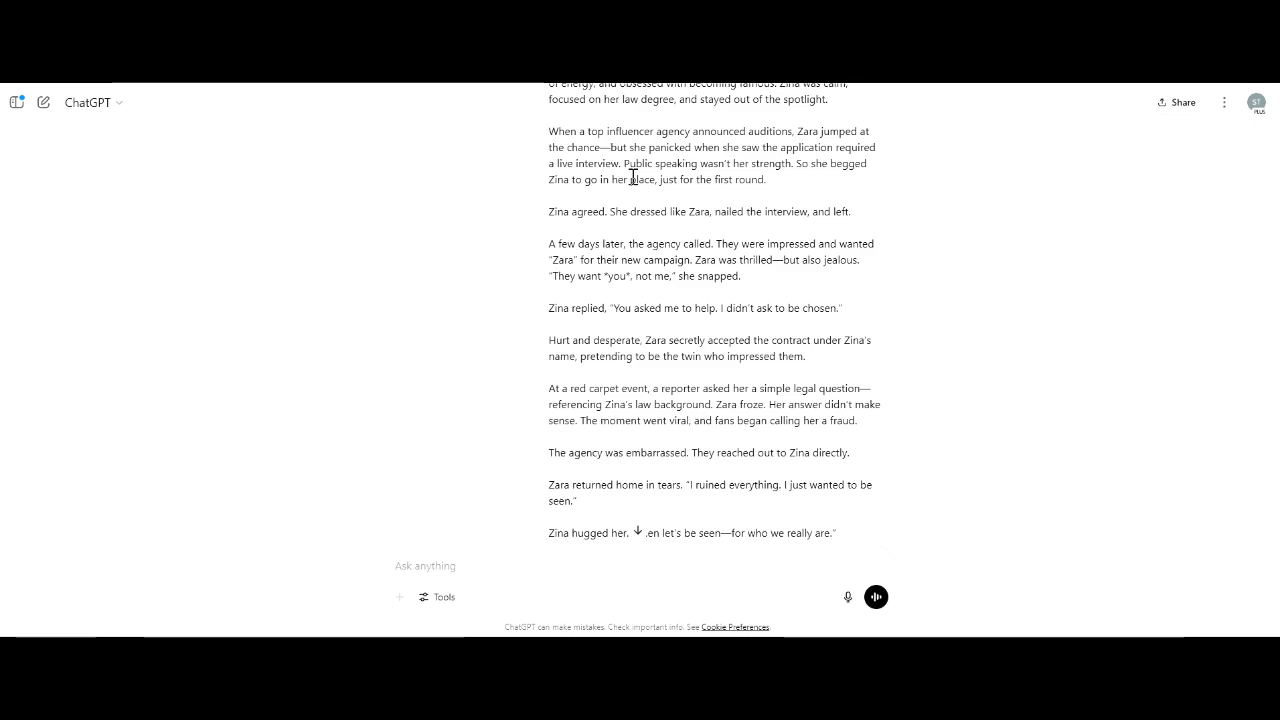
scroll(633, 177, "down", 1)
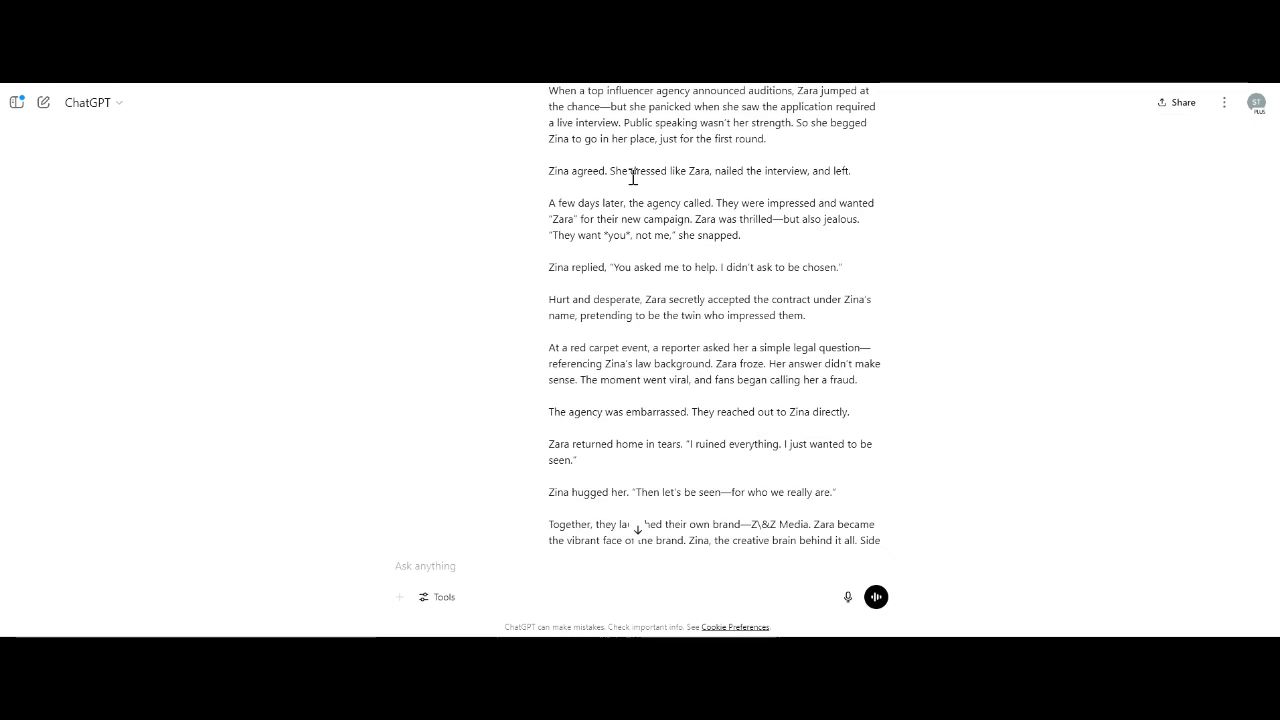
scroll(633, 177, "down", 5)
scroll(633, 177, "down", 5)
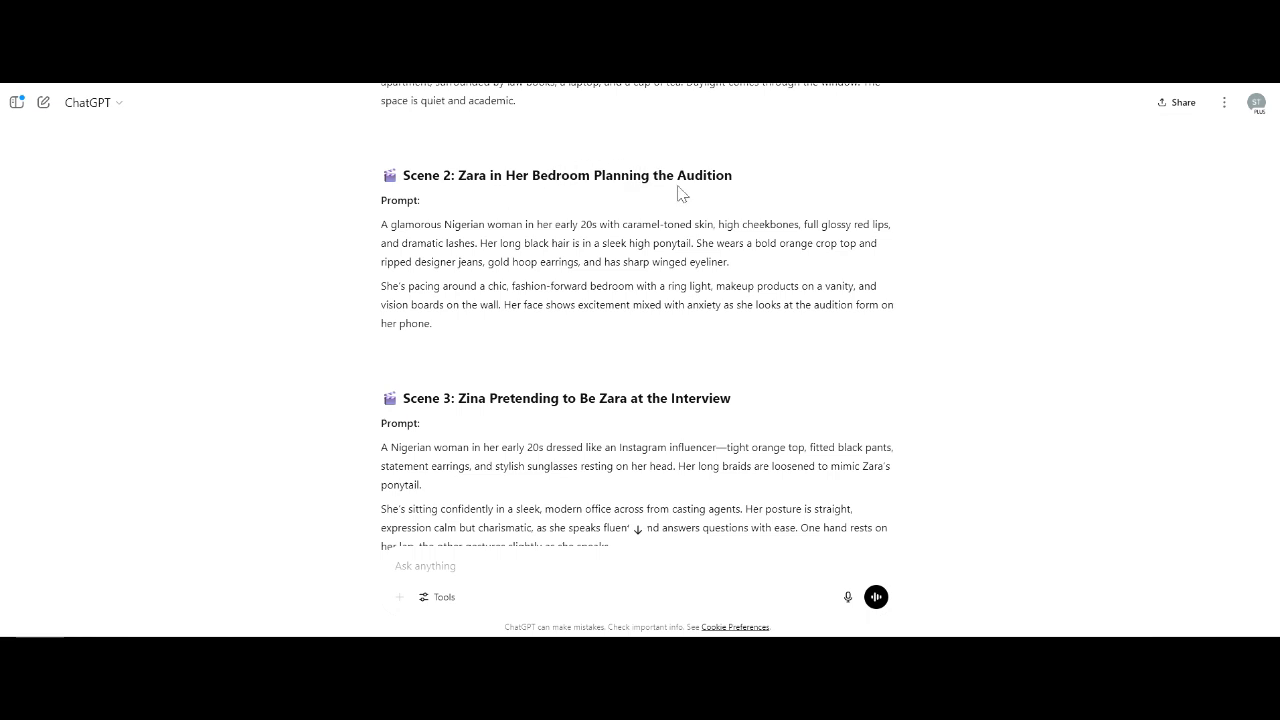
scroll(695, 193, "up", 10)
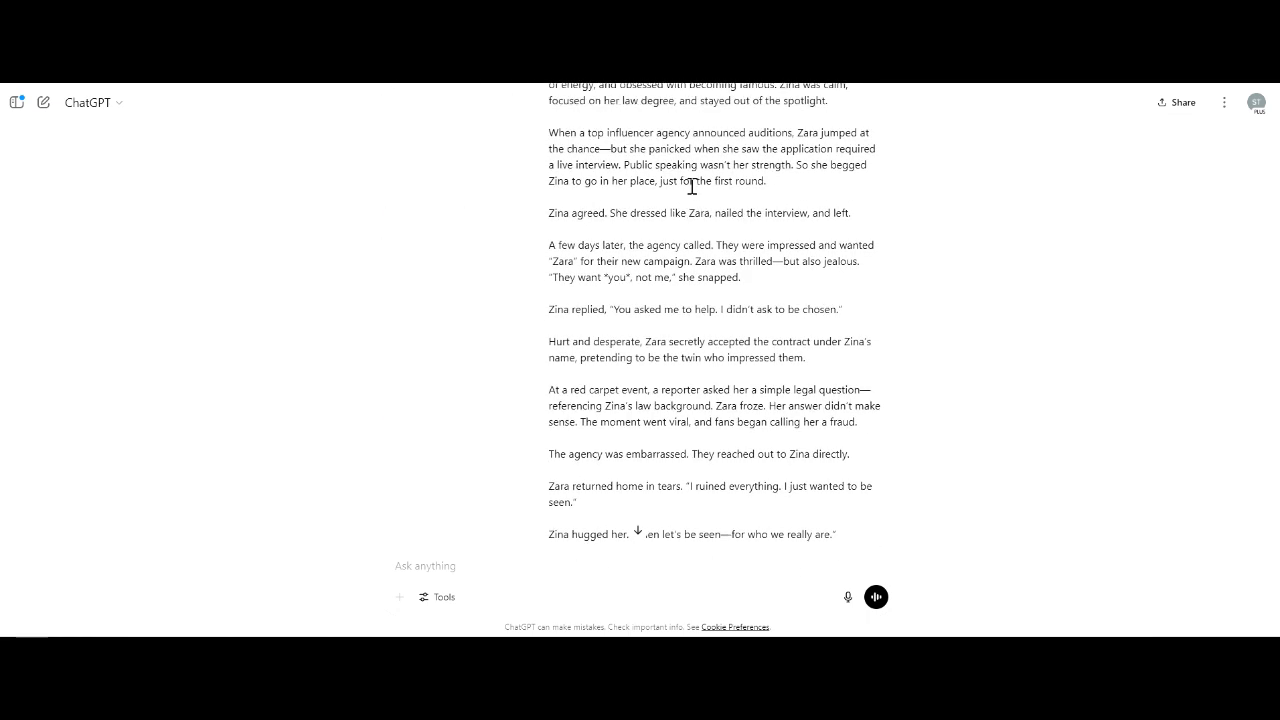
scroll(691, 187, "up", 1)
scroll(691, 187, "up", 1)
scroll(691, 187, "down", 1)
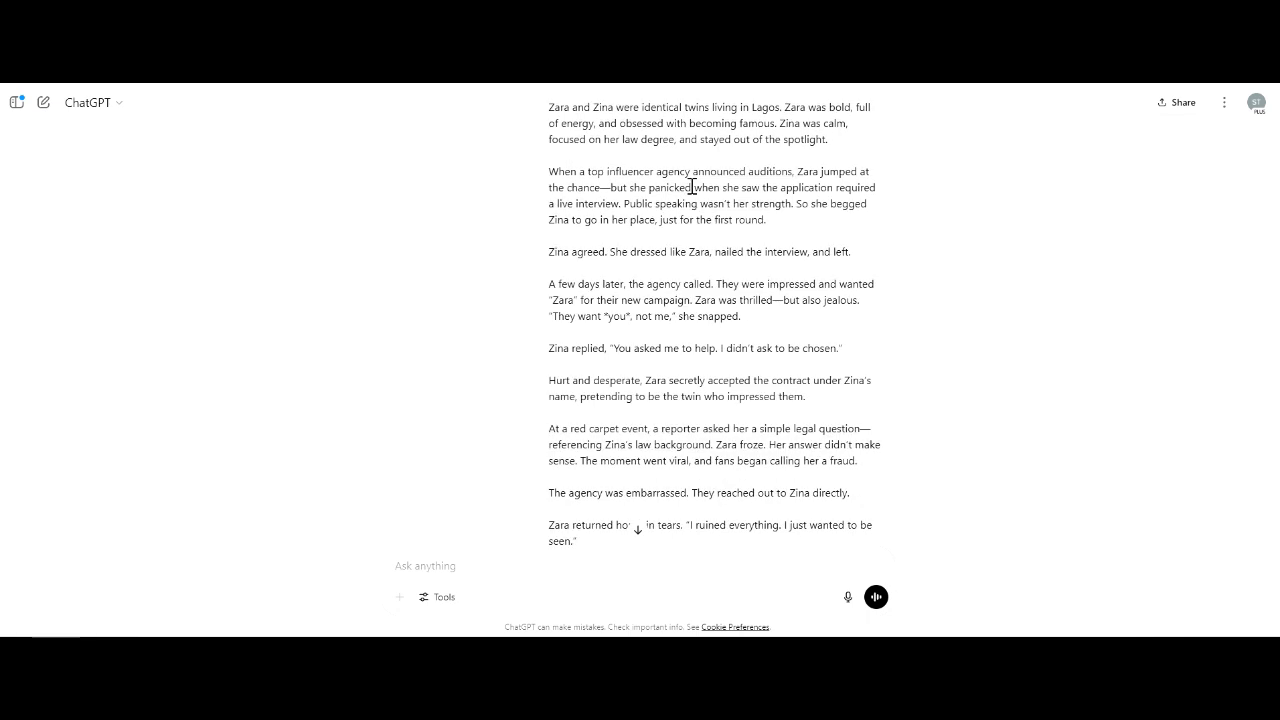
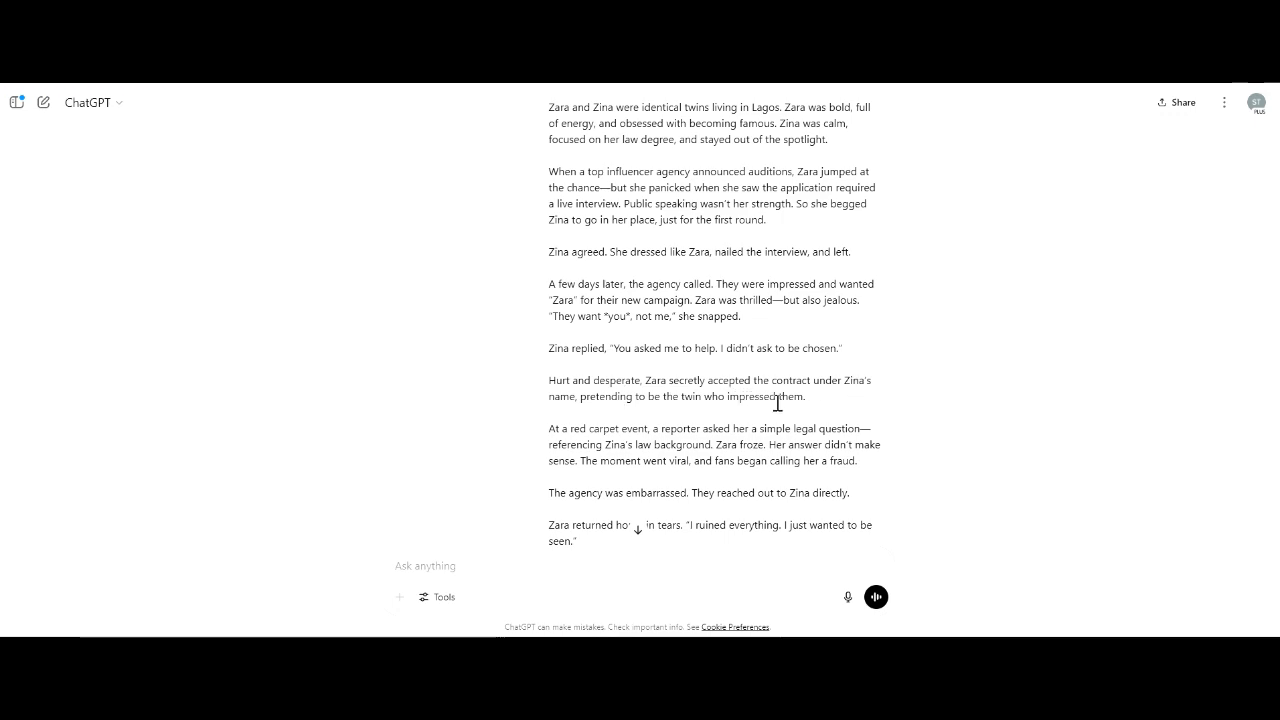
Step: Copy the Scene 3 prompt about Zina pretending to be Zara at the interview
scroll(852, 407, "down", 15)
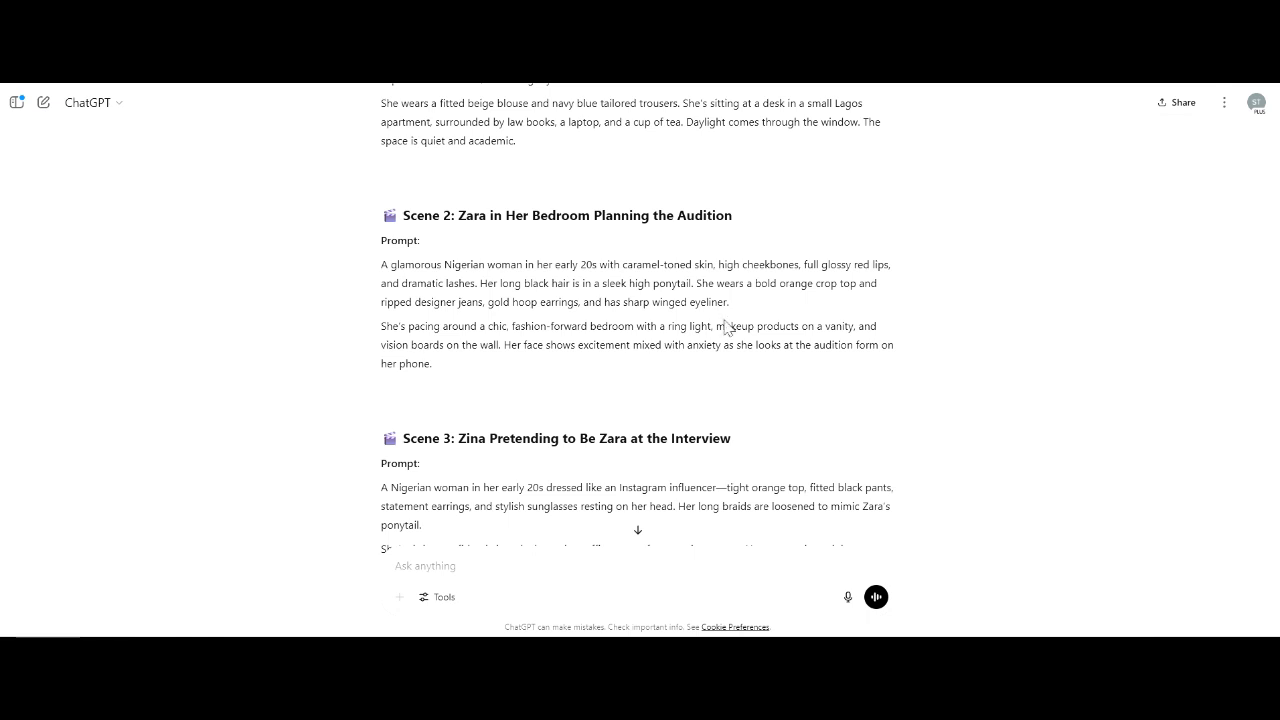
scroll(728, 328, "down", 1)
scroll(728, 320, "down", 3)
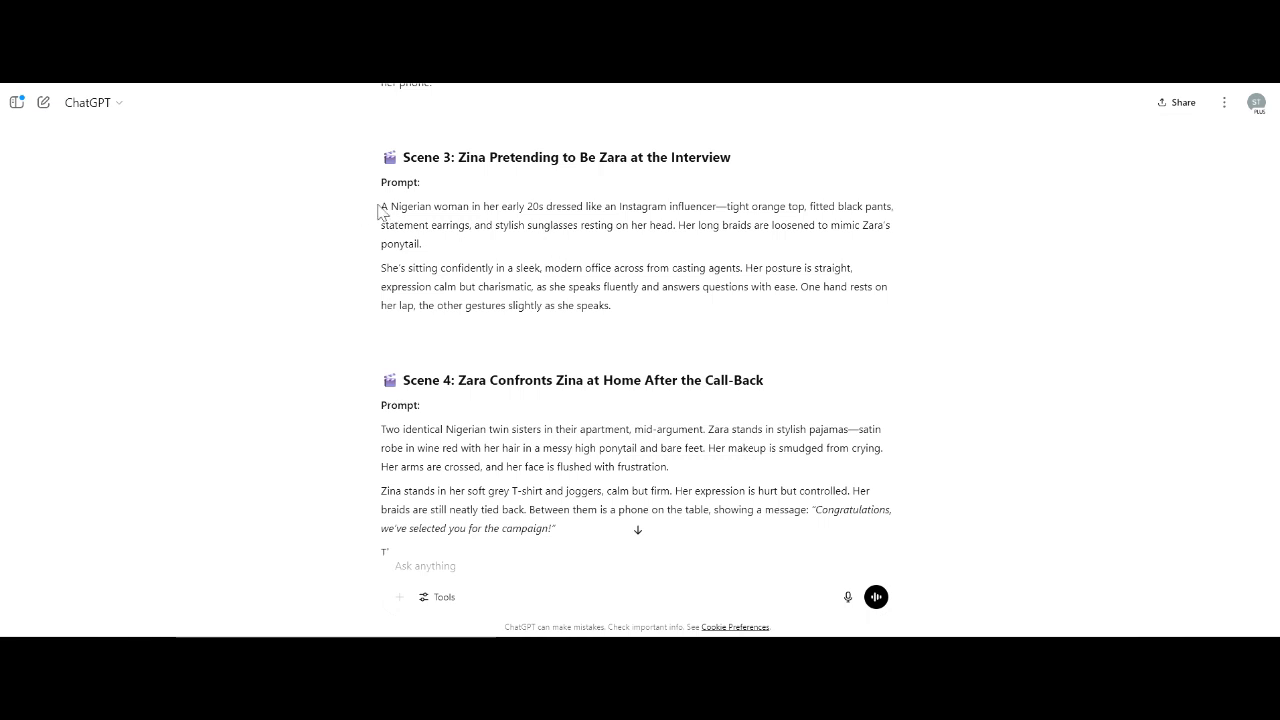
left_click_drag(378, 210, 618, 325)
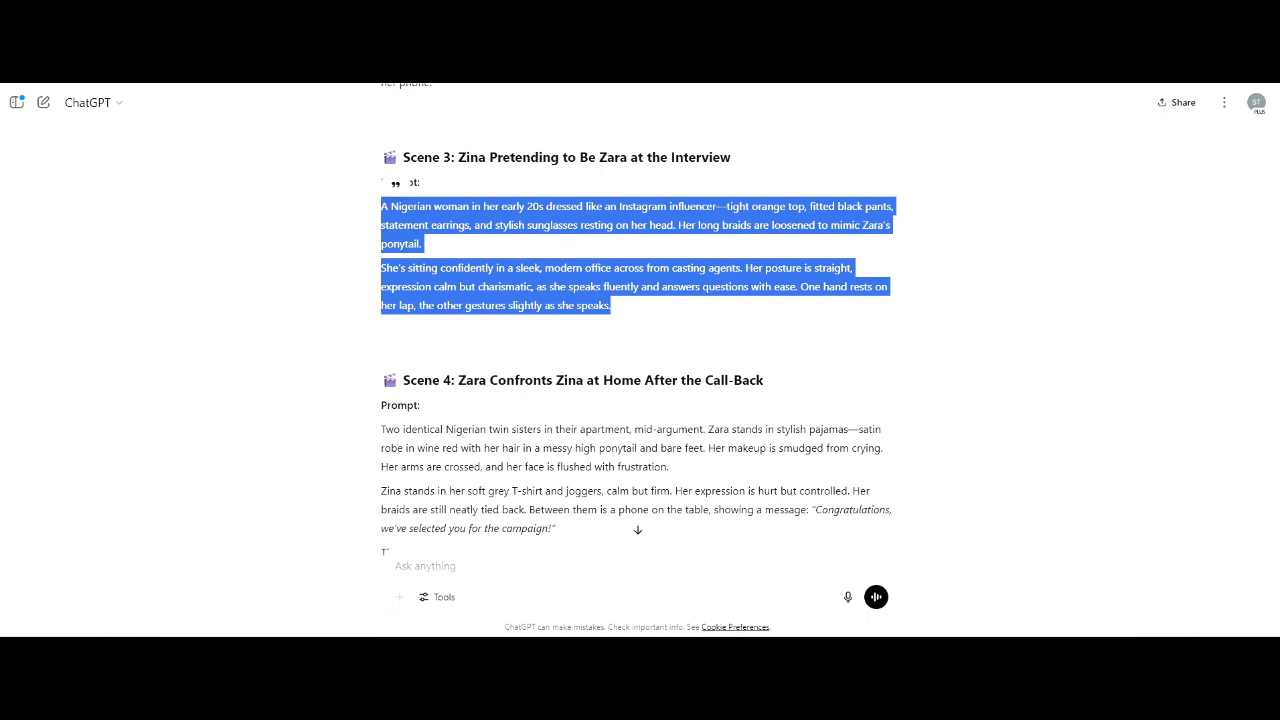
Step: Switch to Artistly and compare the finished Scene 2 bedroom image of Zara with her night rooftop image in the orange dress
key("ctrl+Tab")
mouse_move(330, 405)
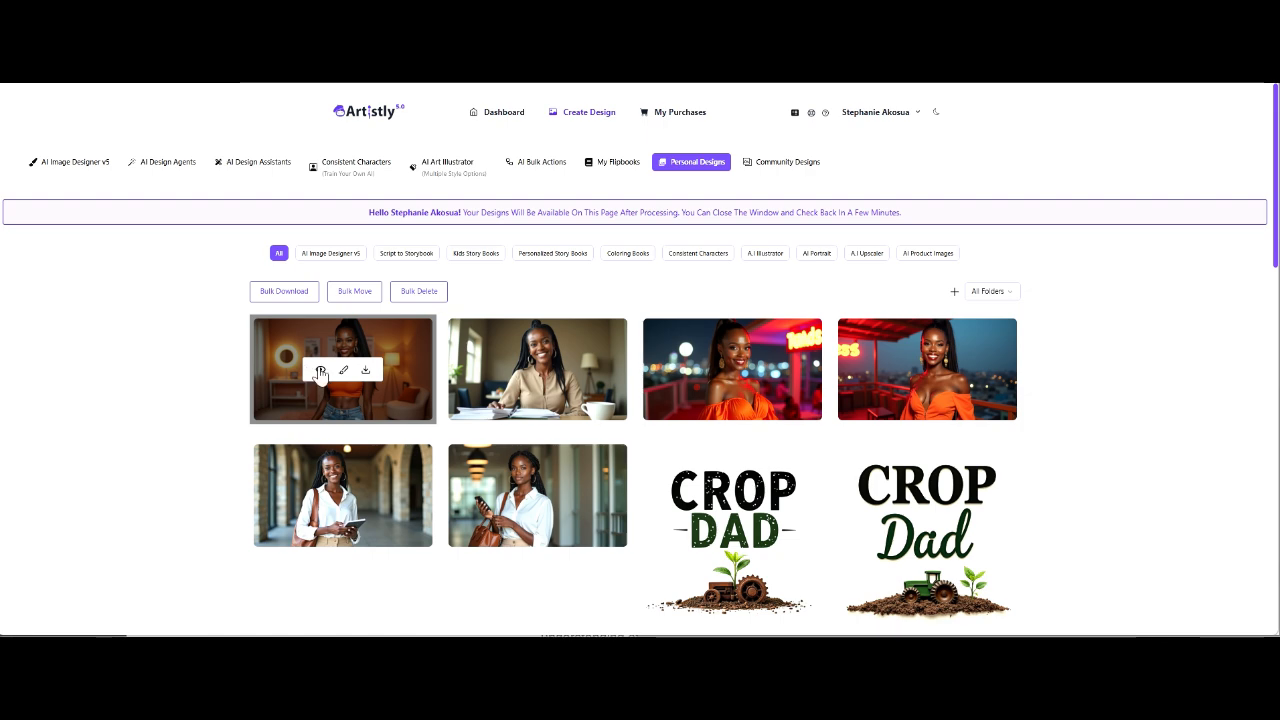
left_click(320, 372)
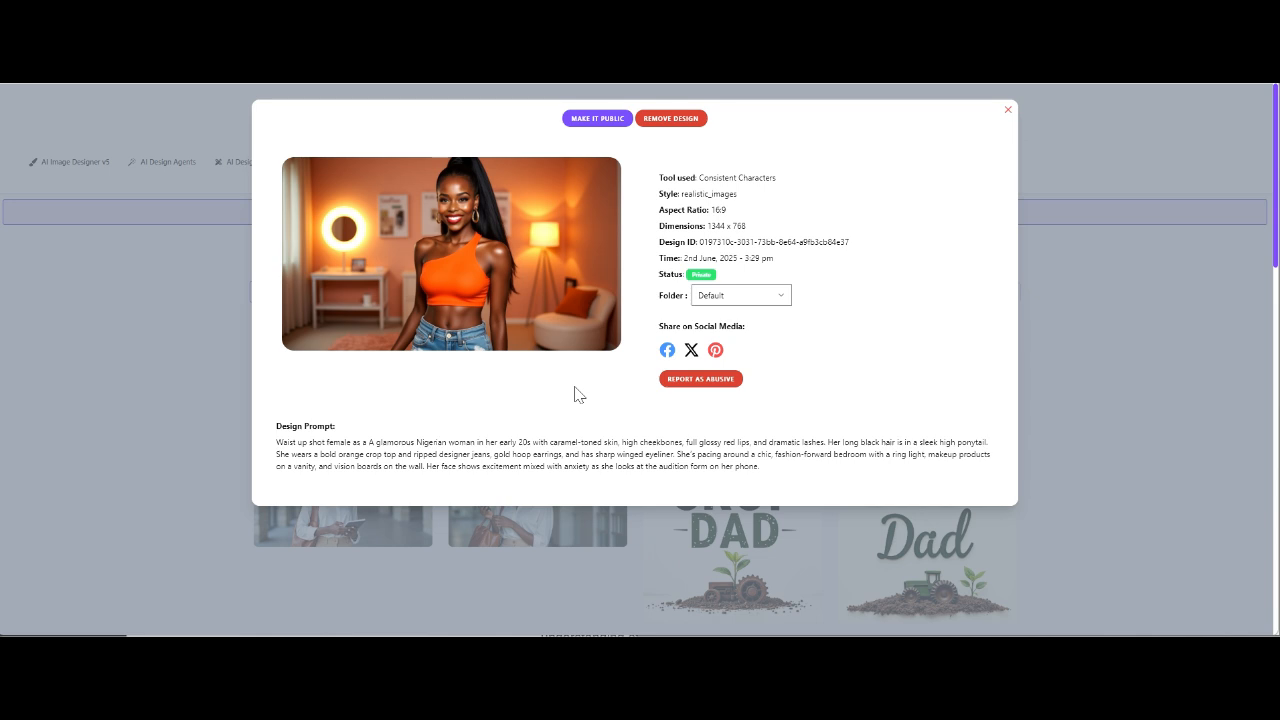
left_click(1008, 111)
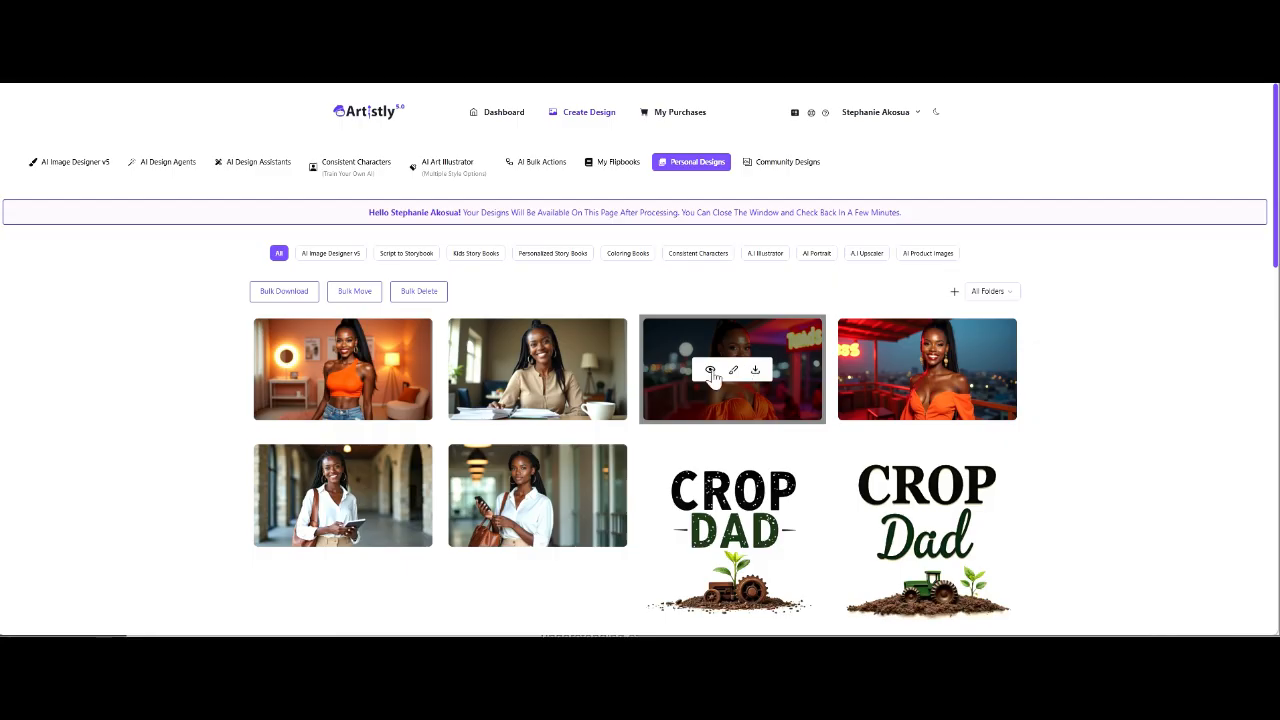
left_click(710, 371)
left_click(1008, 112)
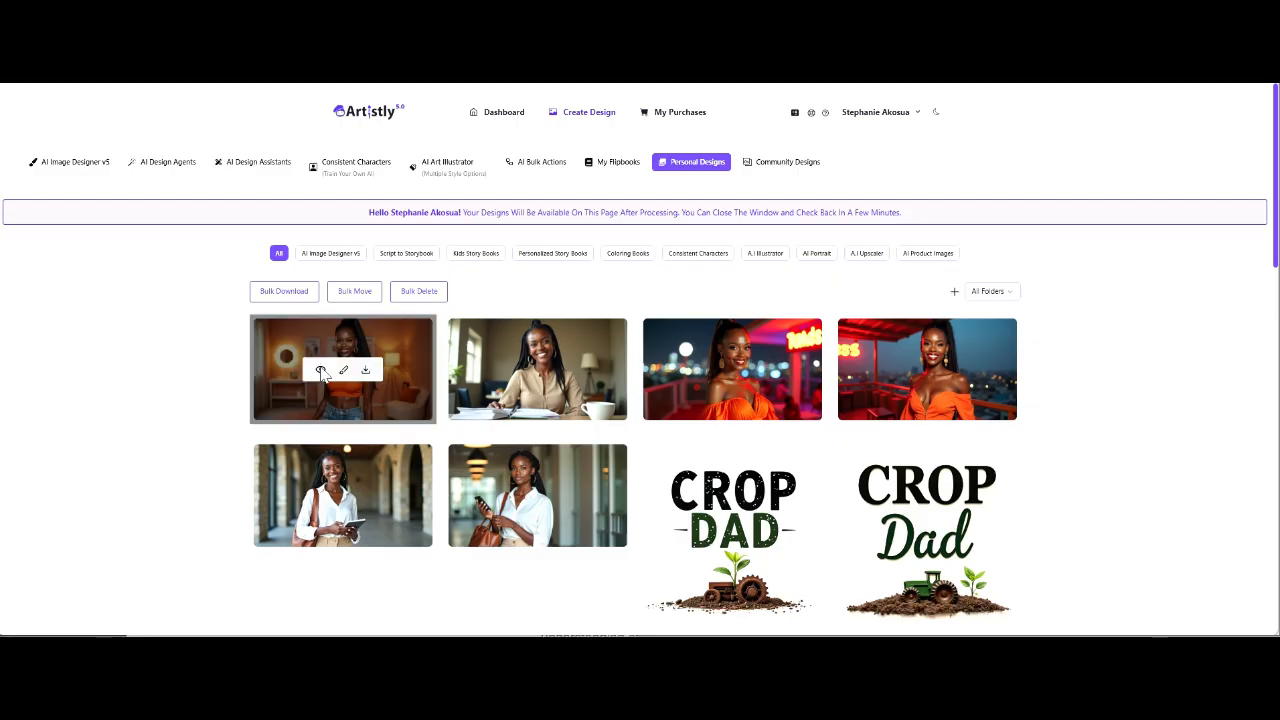
left_click(320, 370)
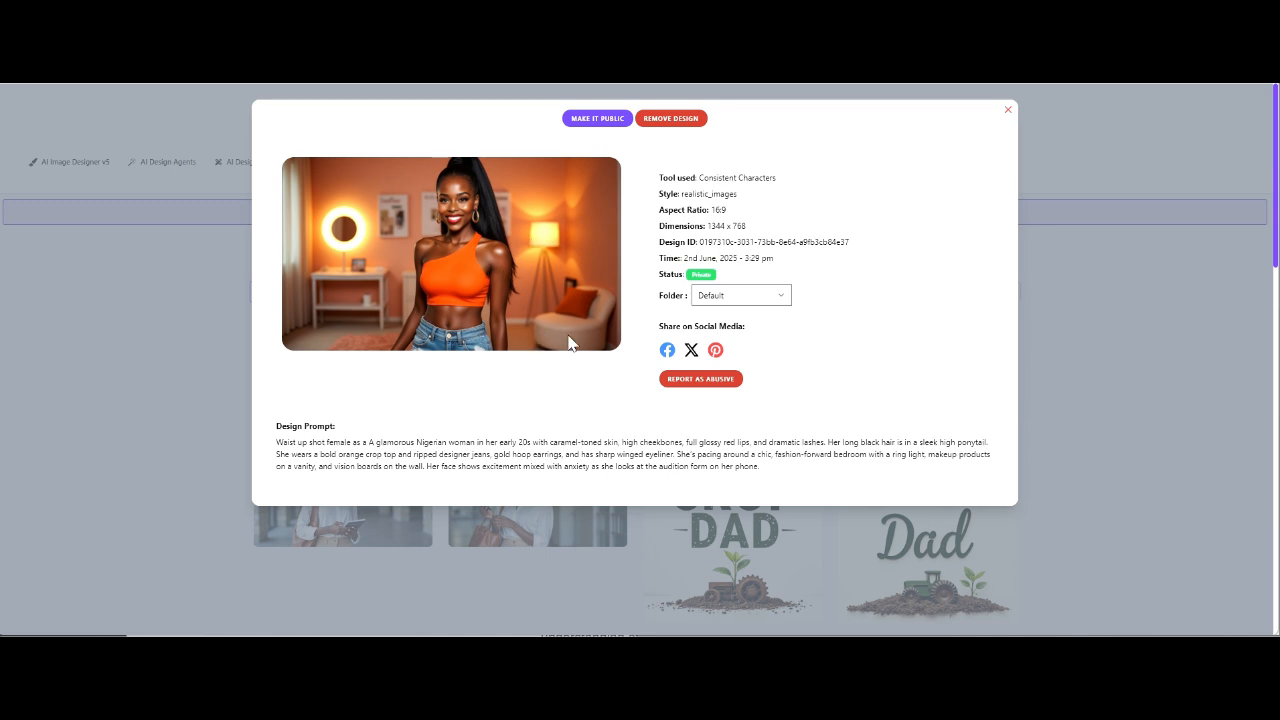
left_click(1007, 110)
Step: Start a realistic consistent-character design using the library image of Zina at her desk as the reference photo
mouse_move(288, 390)
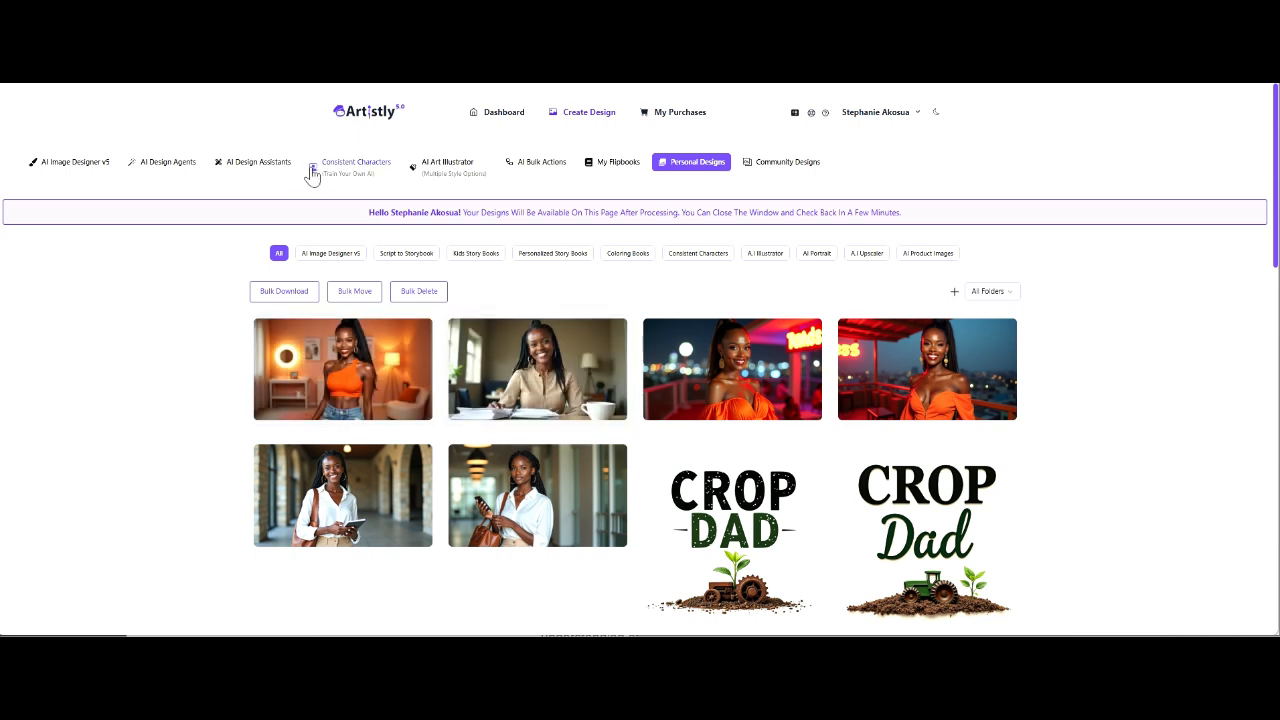
left_click(343, 168)
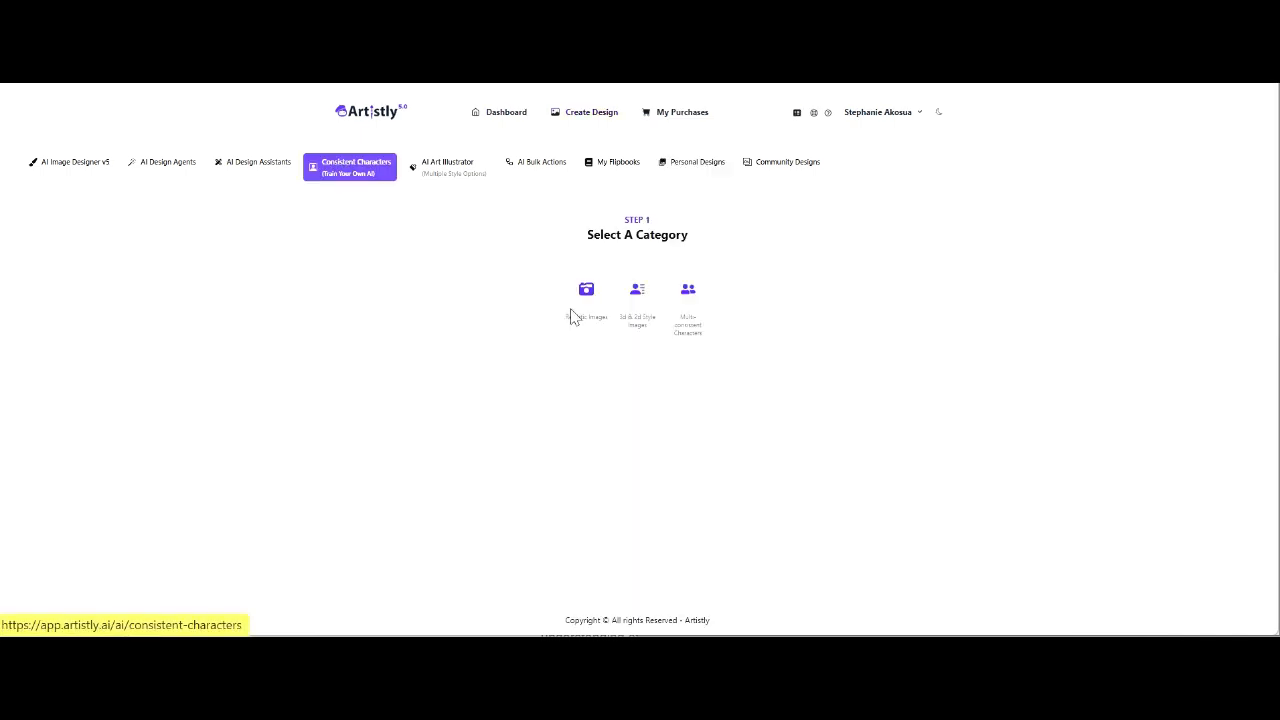
left_click(588, 292)
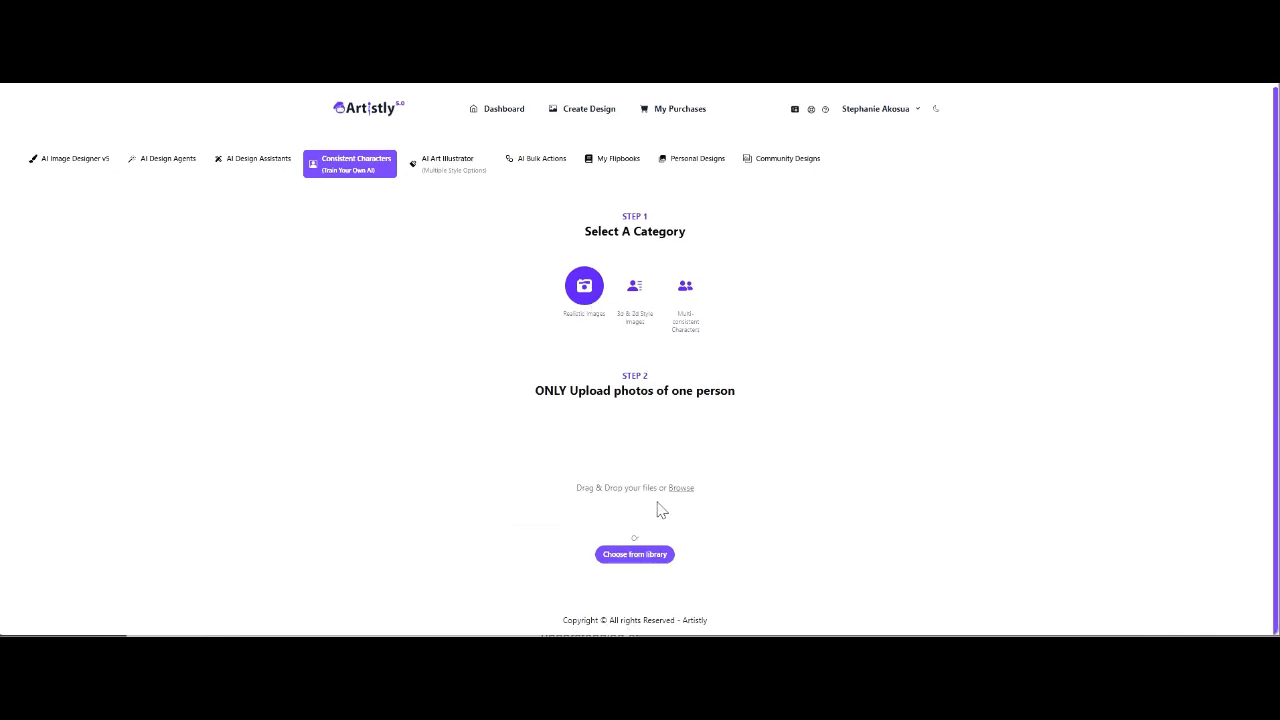
left_click(650, 555)
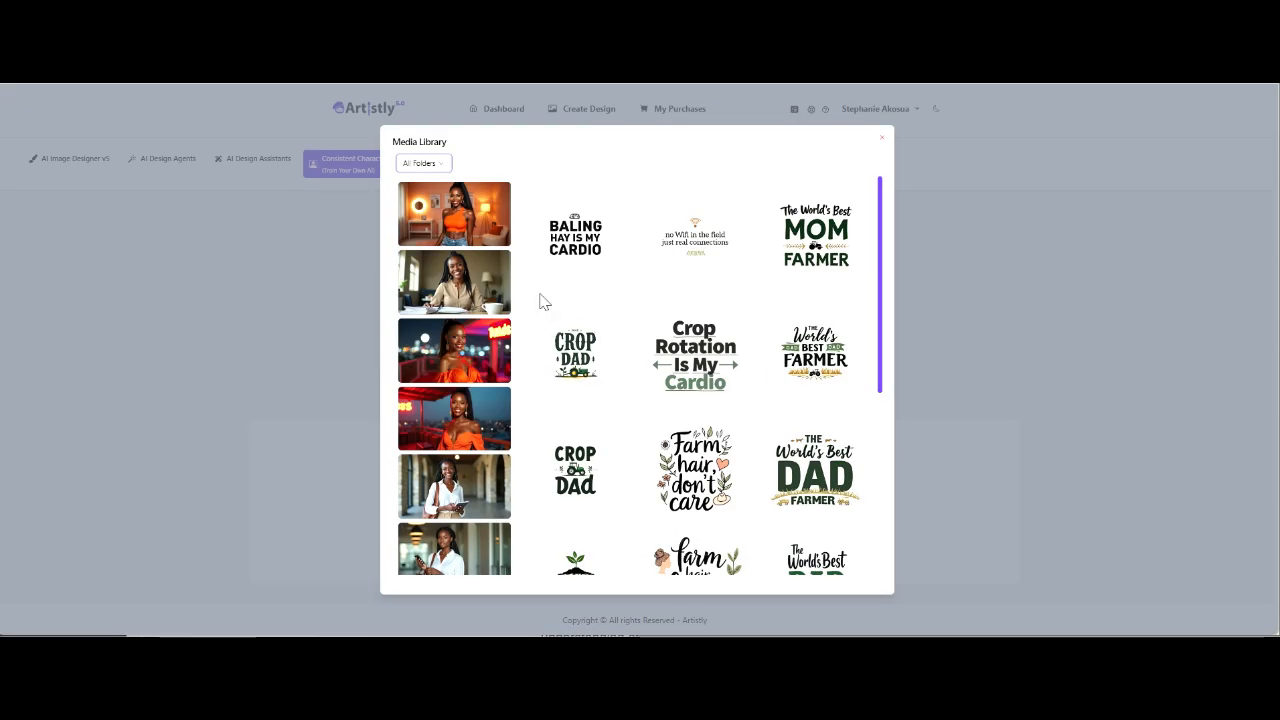
left_click(455, 487)
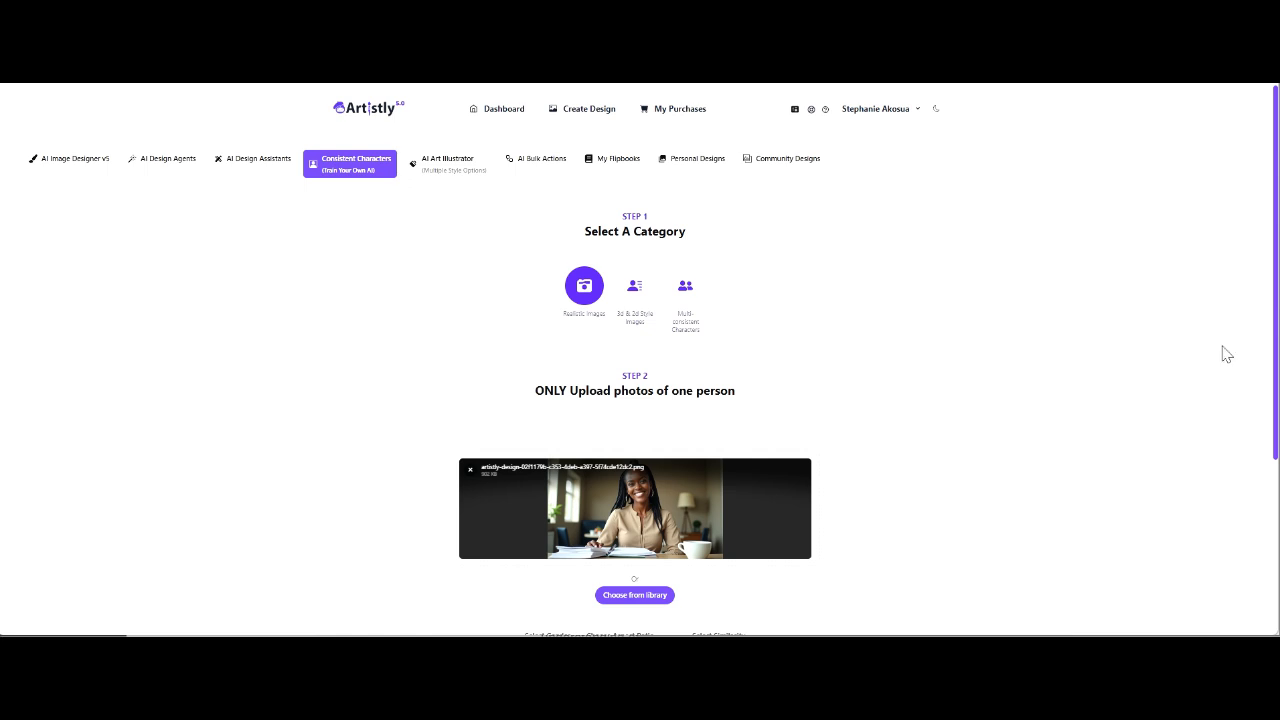
Step: Set Zina's gender to Female, the aspect ratio to 16:9 (1344 X 768) px and the similarity to High
scroll(1274, 294, "down", 3)
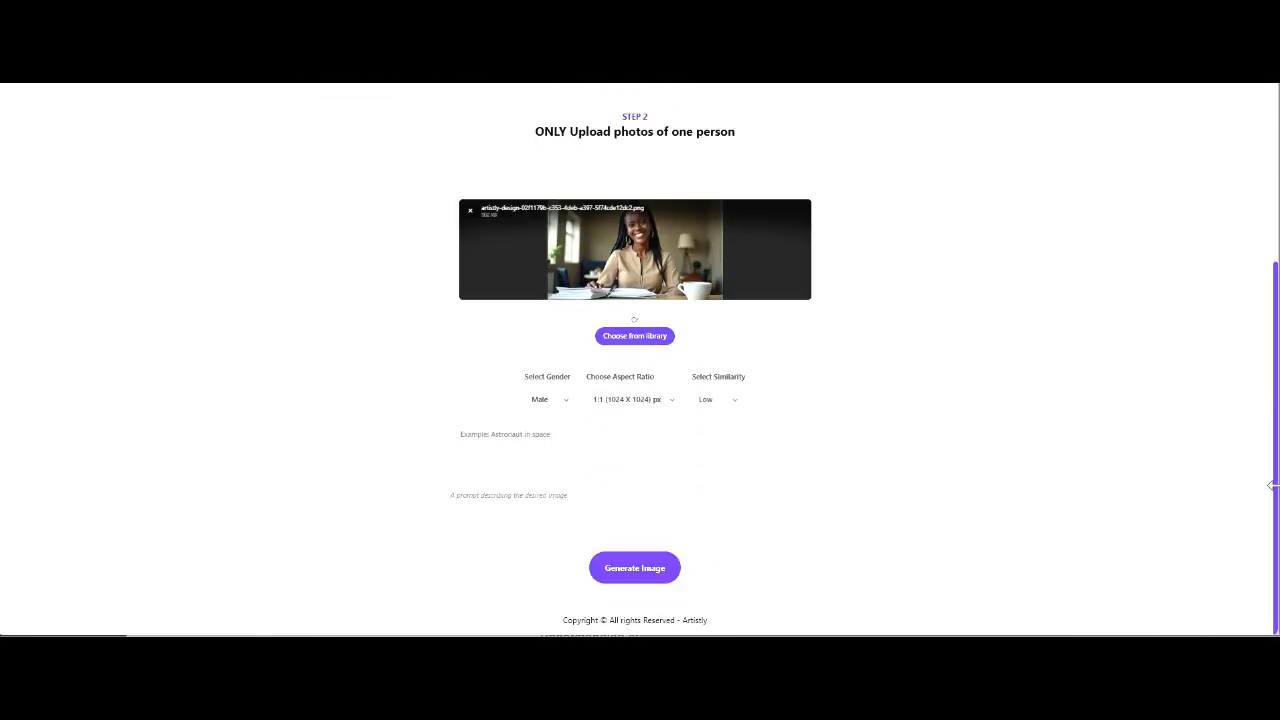
left_click(565, 410)
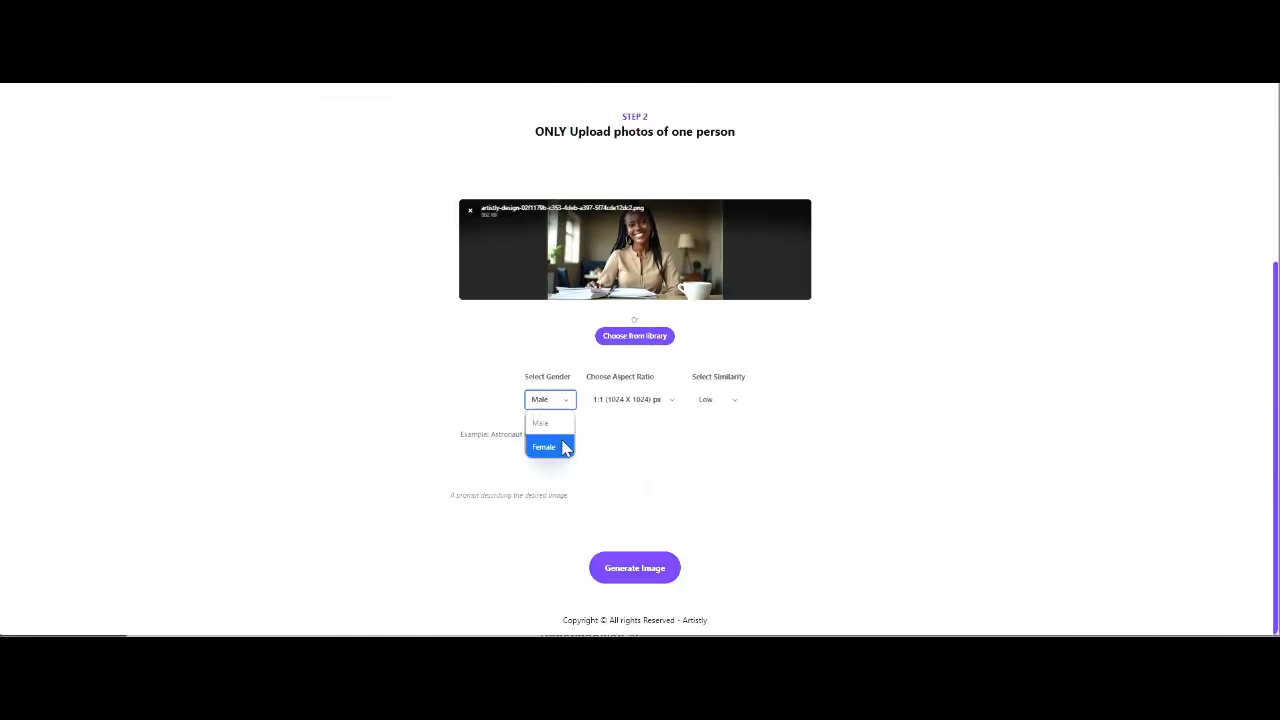
left_click(566, 443)
left_click(634, 405)
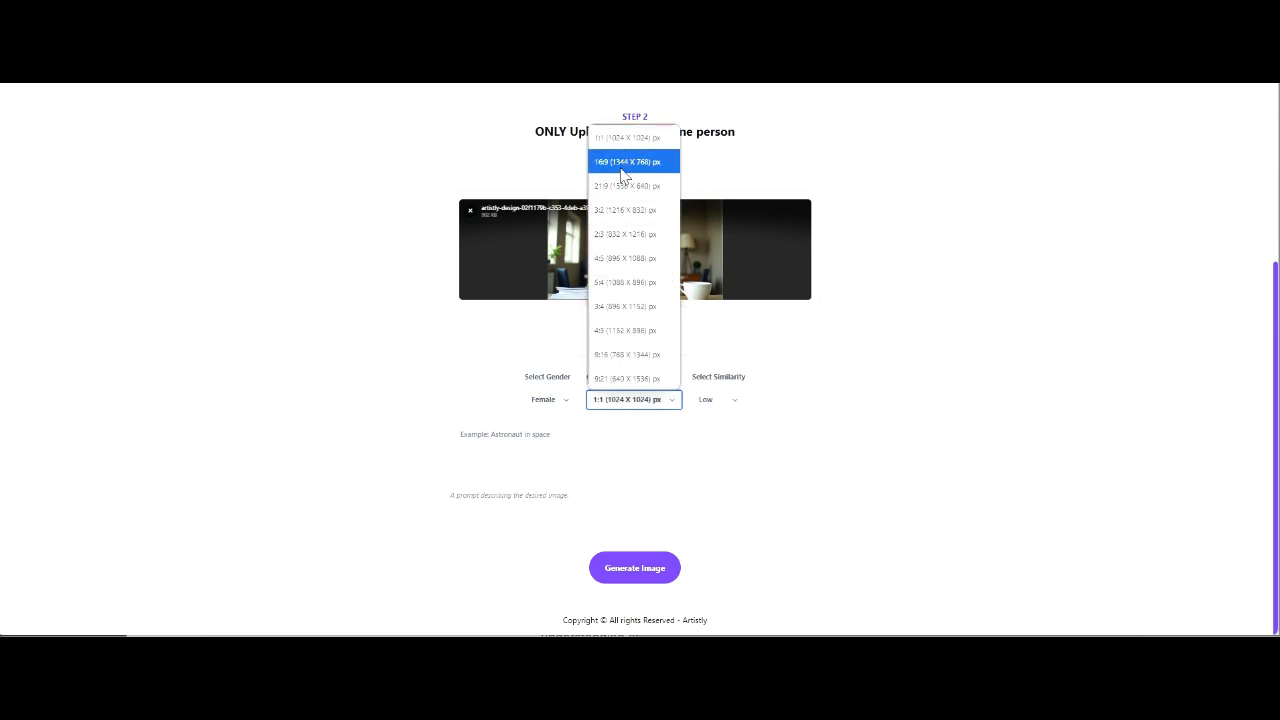
left_click(623, 162)
left_click(724, 403)
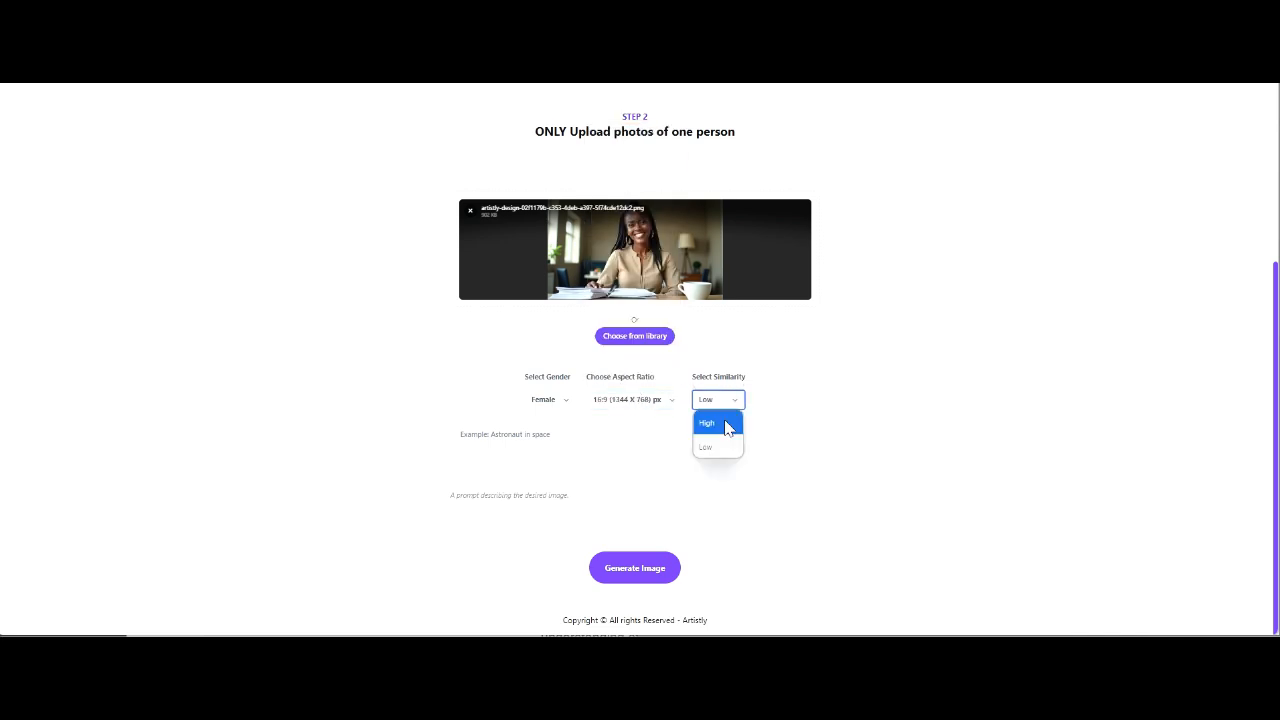
left_click(726, 436)
Step: Paste the Scene 3 interview prompt, generate the image of Zina, and view the Scene 2 image of Zara
left_click(686, 444)
type("She's sitting confidently in a sleek, modern office across from casting agents. Her posture is straight, expression calm but charismatic, as she speaks fluently and answers questions with ease. One hand rests on her lap, the other gestures slightly as she speaks.")
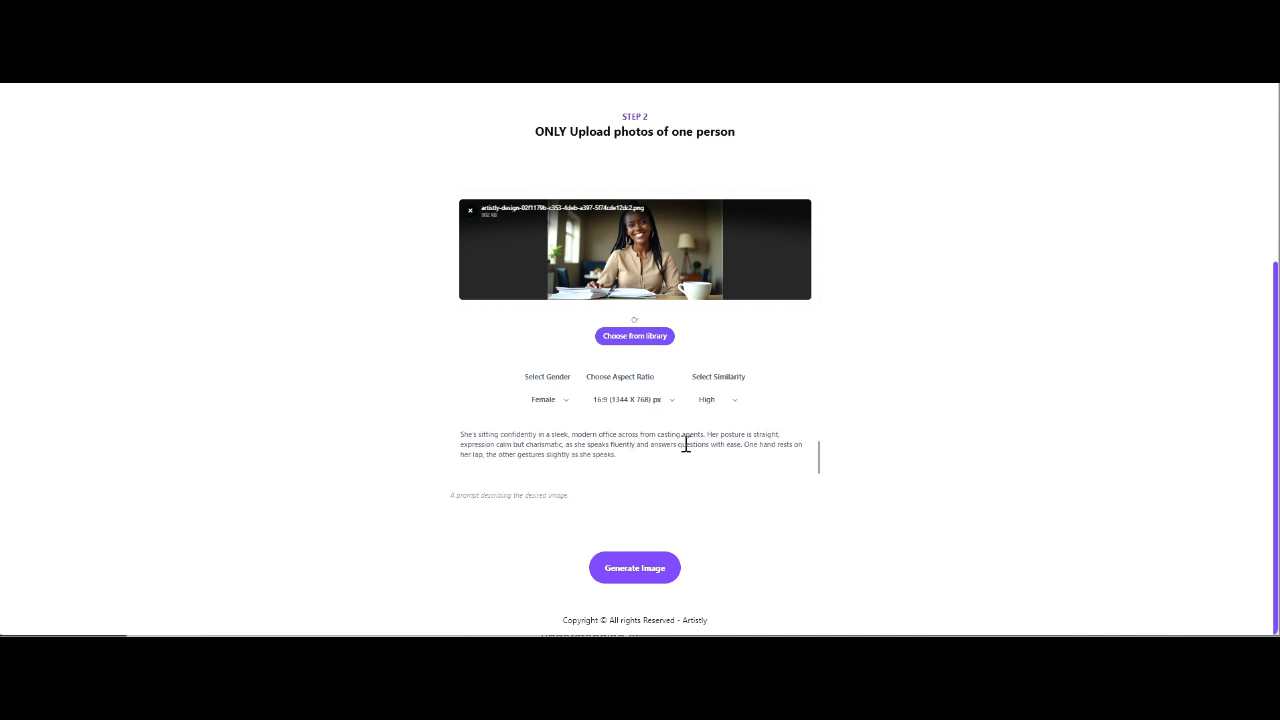
left_click(648, 576)
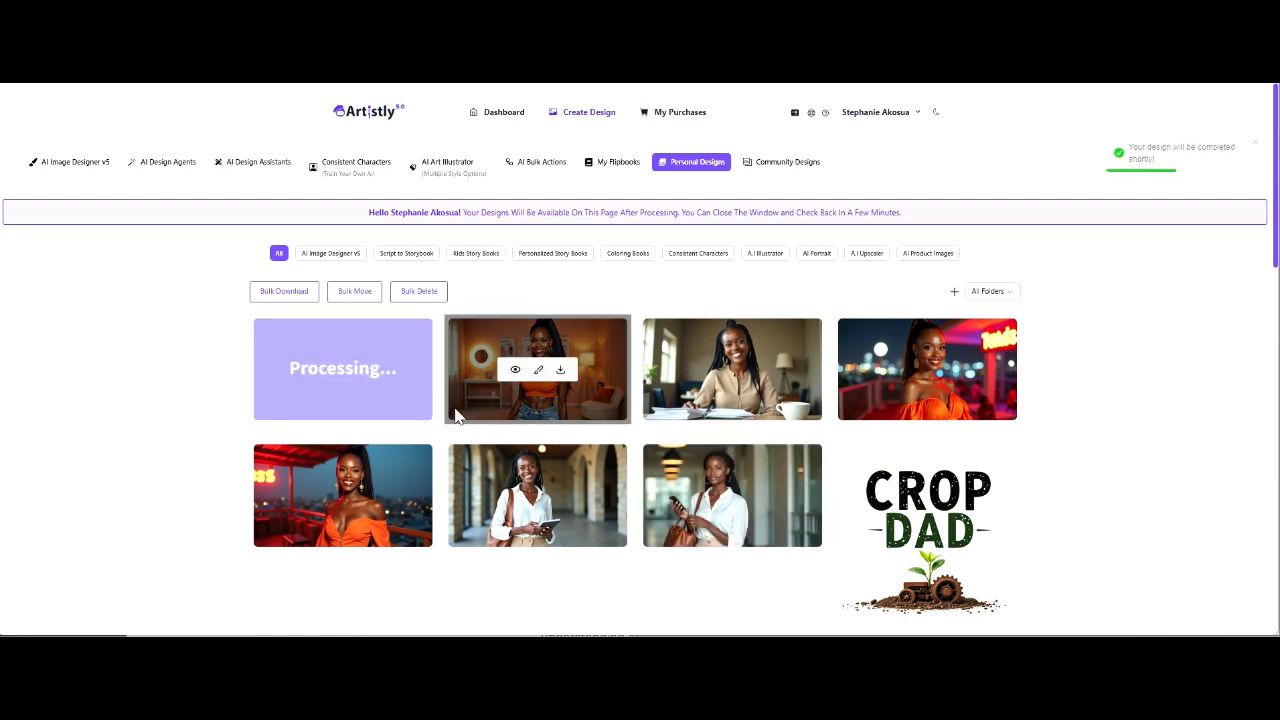
left_click(515, 370)
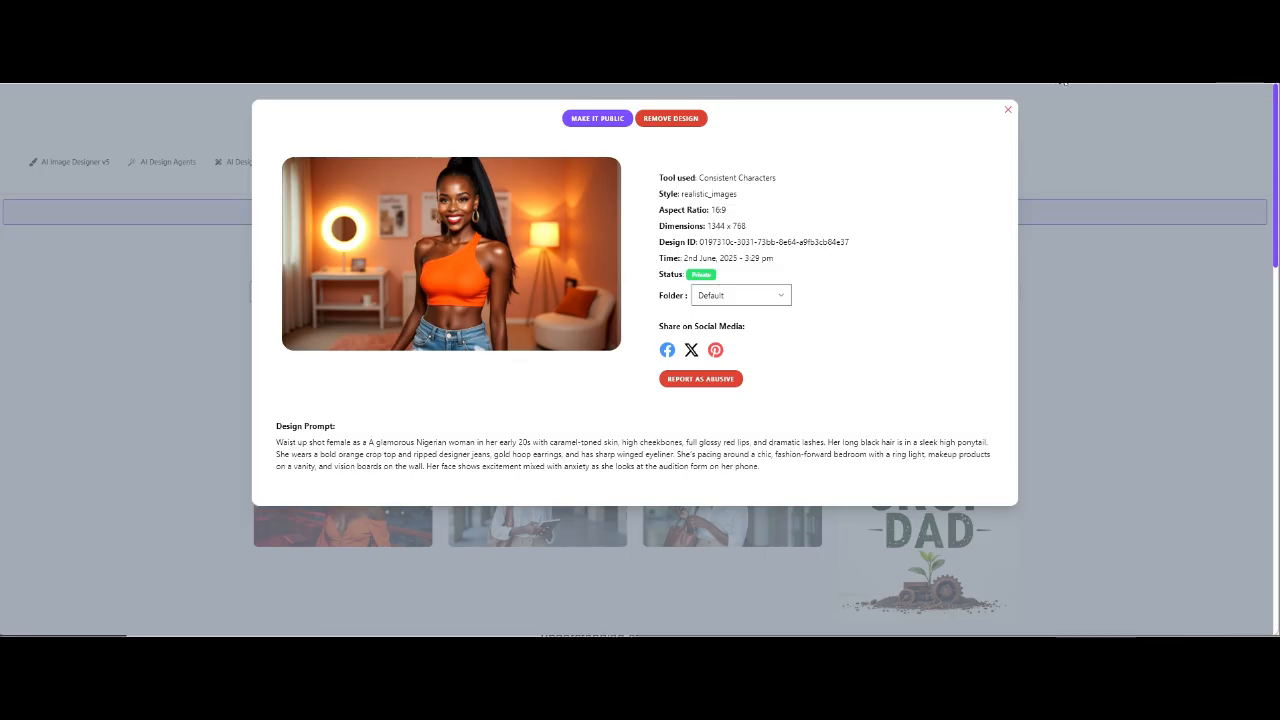
left_click(1007, 110)
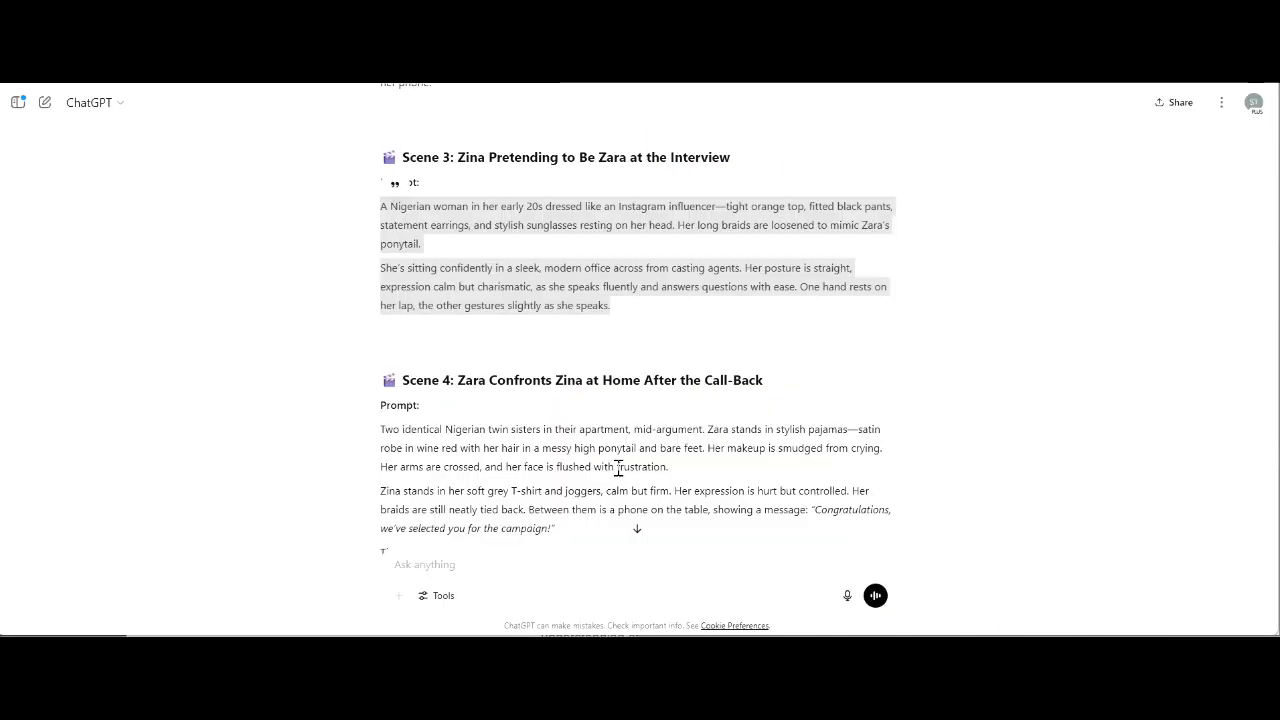
Step: Switch to ChatGPT and compare the Scene 4 and neighbouring scene prompts with the "Double Take" script
left_click(623, 466)
scroll(618, 470, "down", 2)
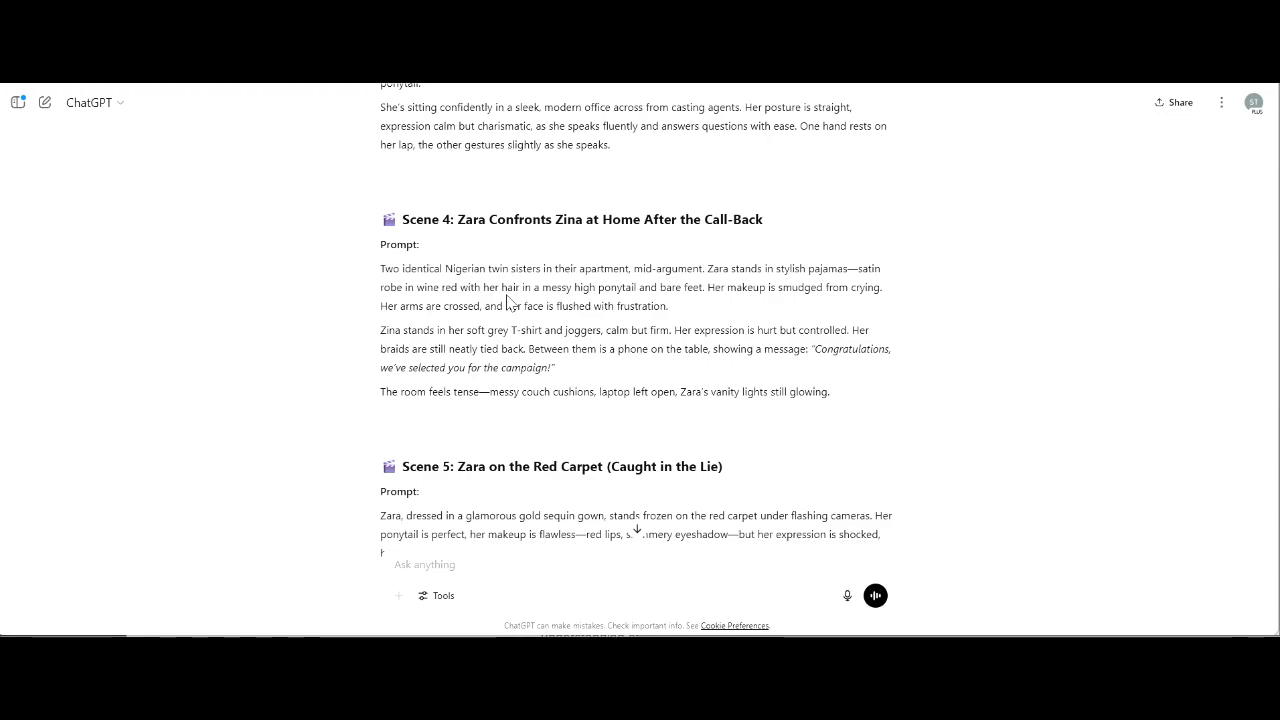
scroll(506, 303, "up", 20)
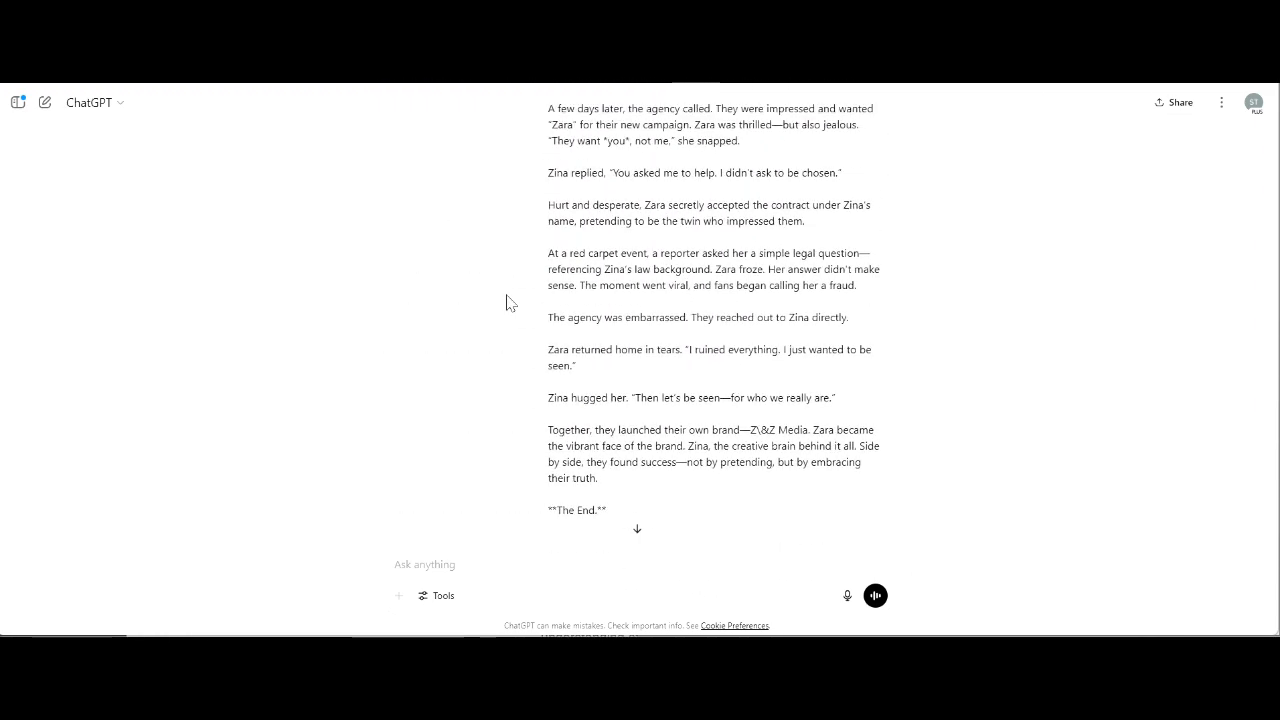
scroll(507, 301, "up", 2)
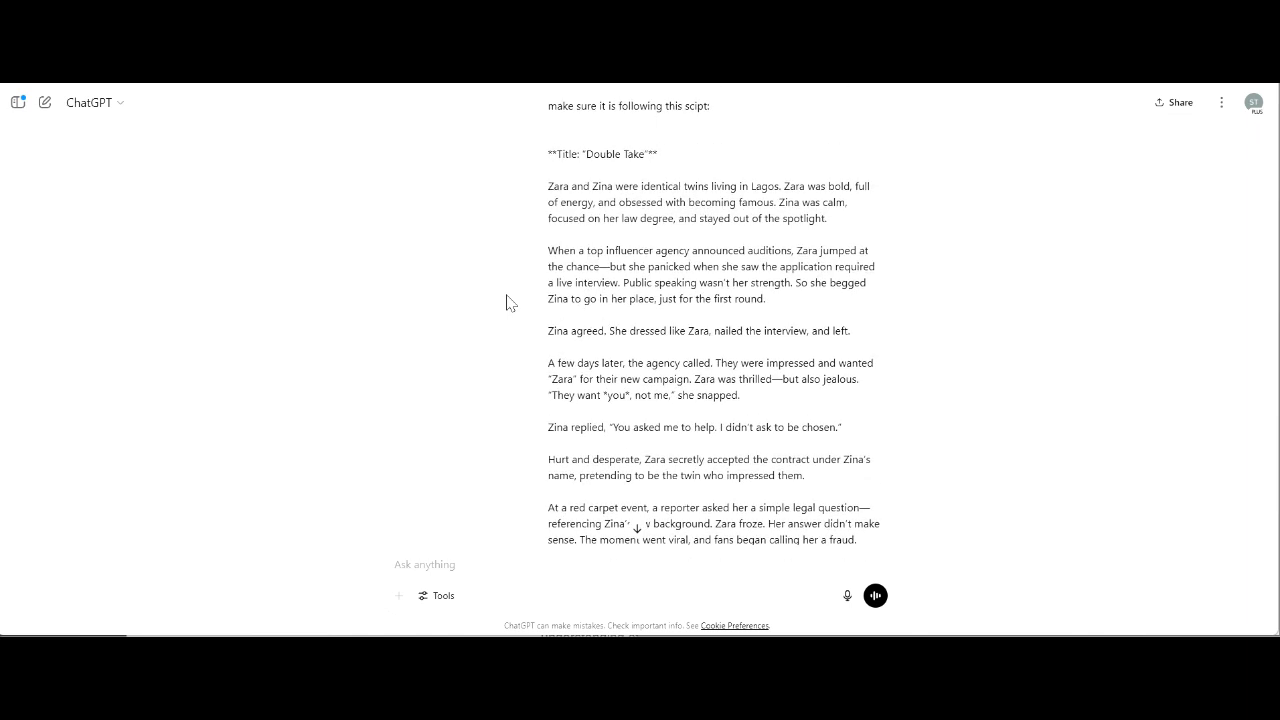
scroll(508, 300, "down", 3)
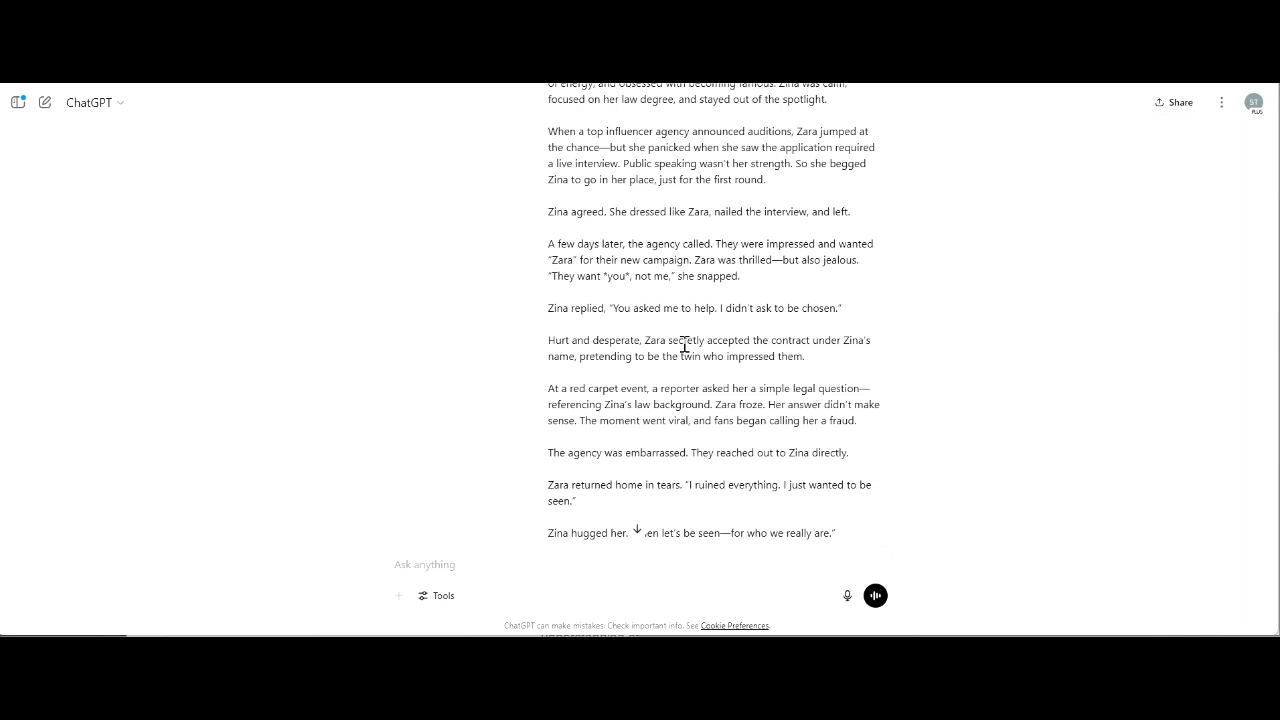
scroll(685, 347, "down", 2)
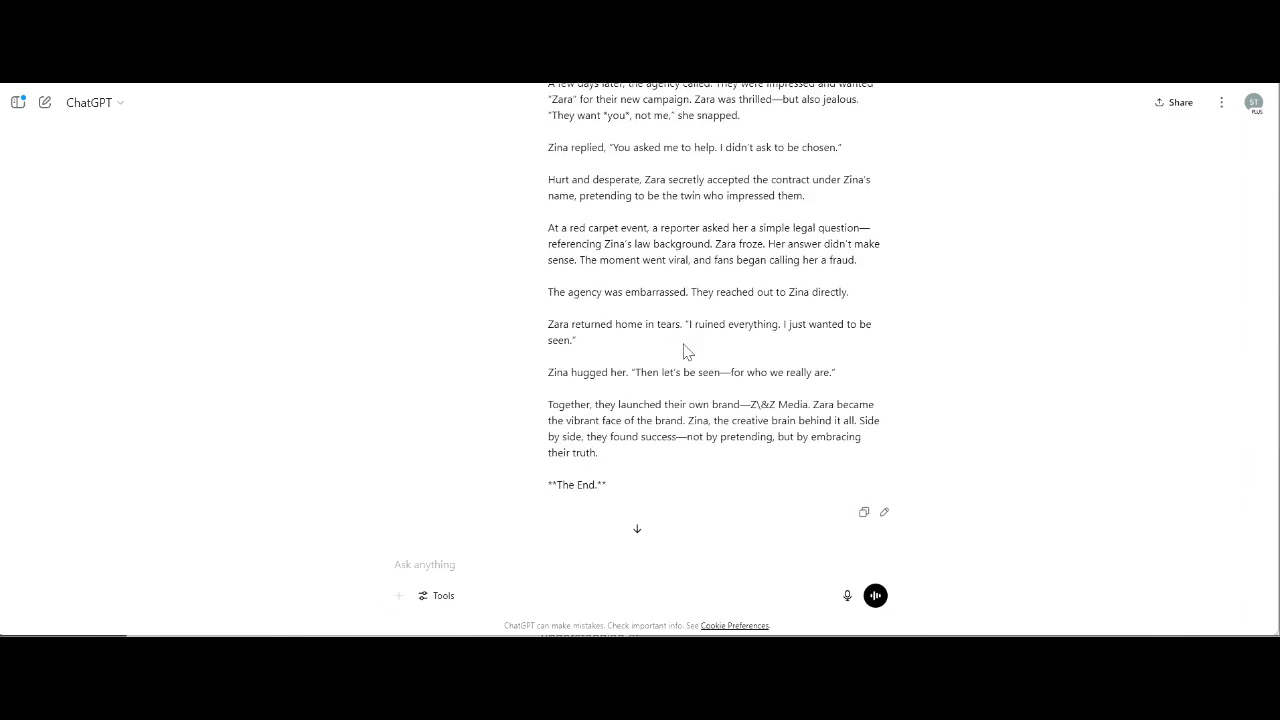
scroll(685, 350, "up", 3)
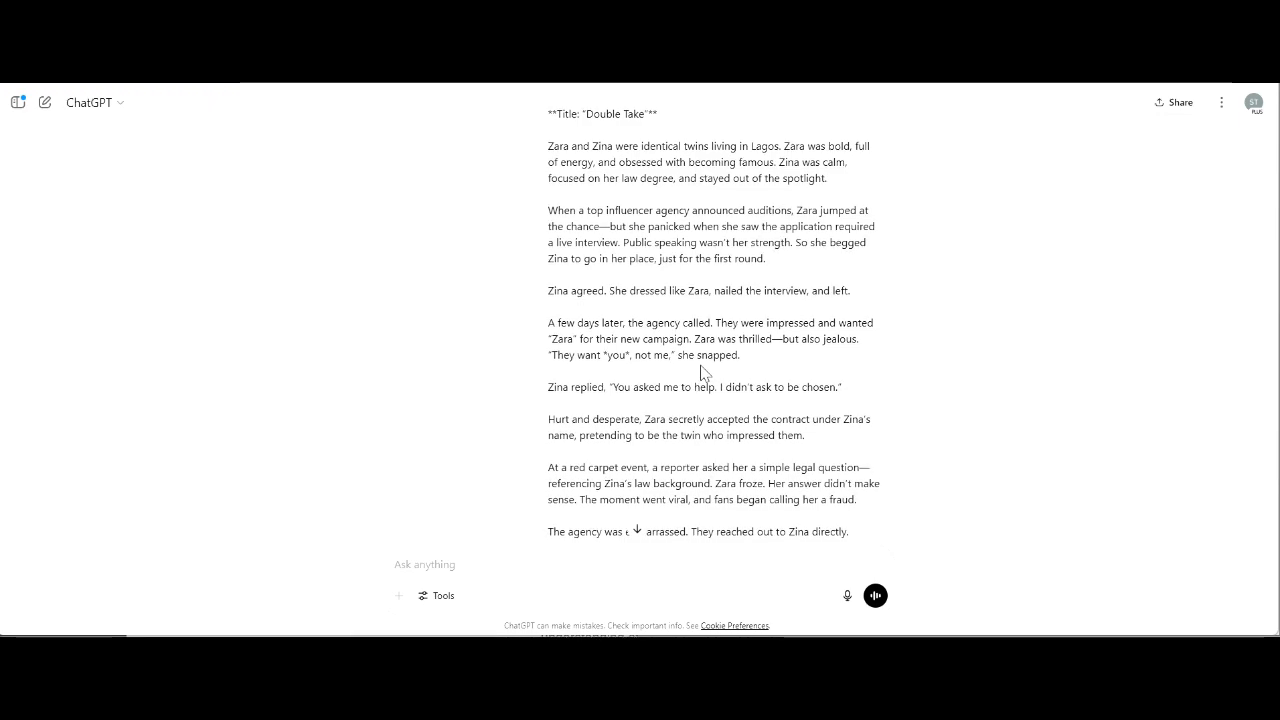
scroll(700, 372, "down", 15)
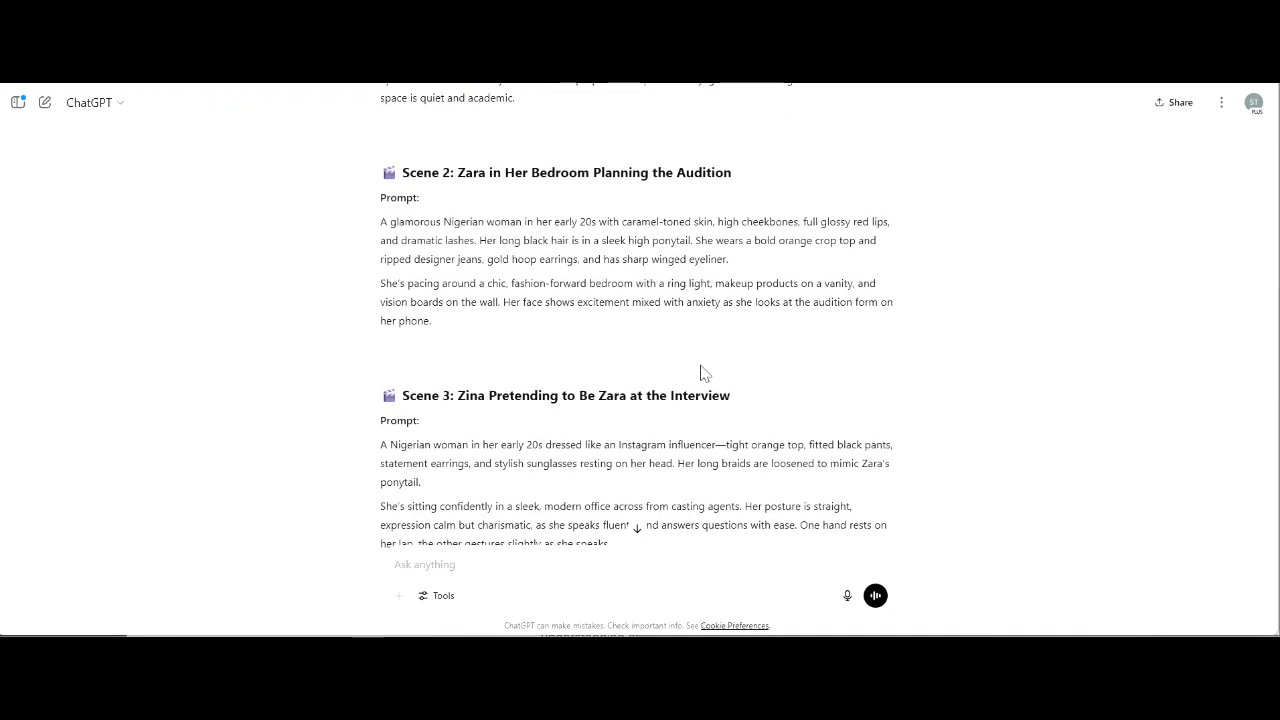
scroll(700, 372, "down", 5)
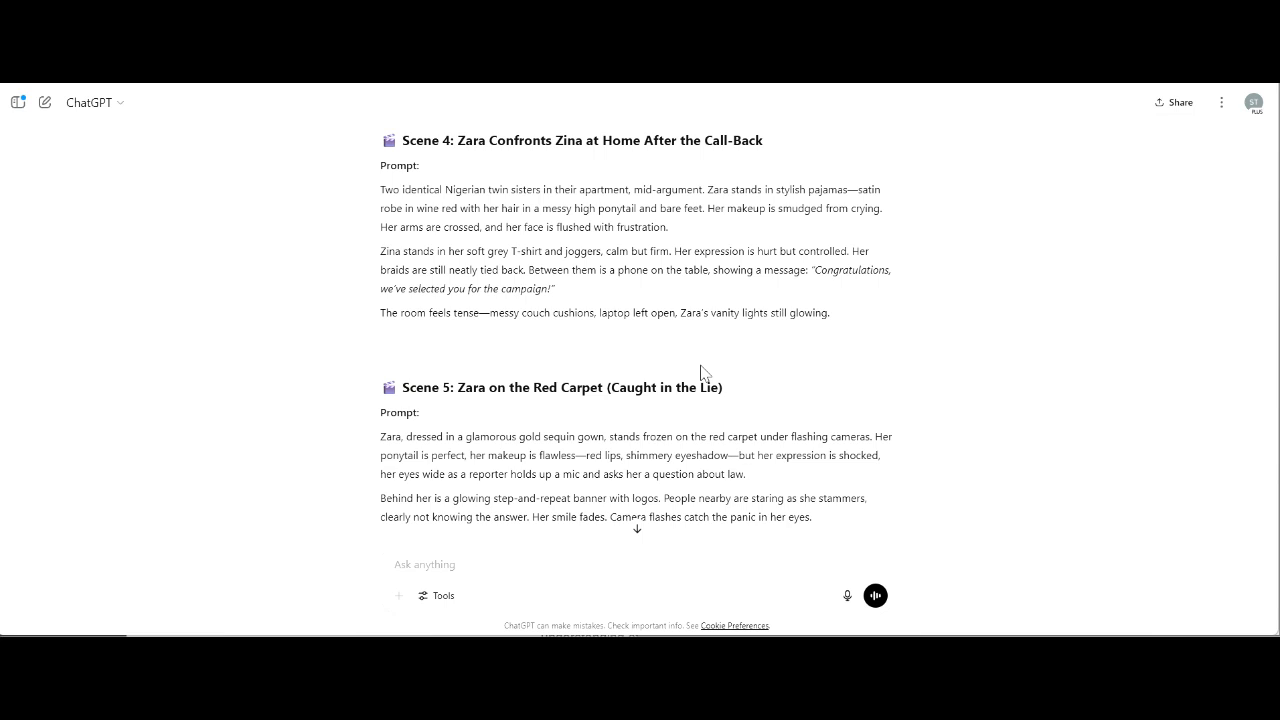
scroll(700, 372, "up", 1)
scroll(700, 372, "down", 1)
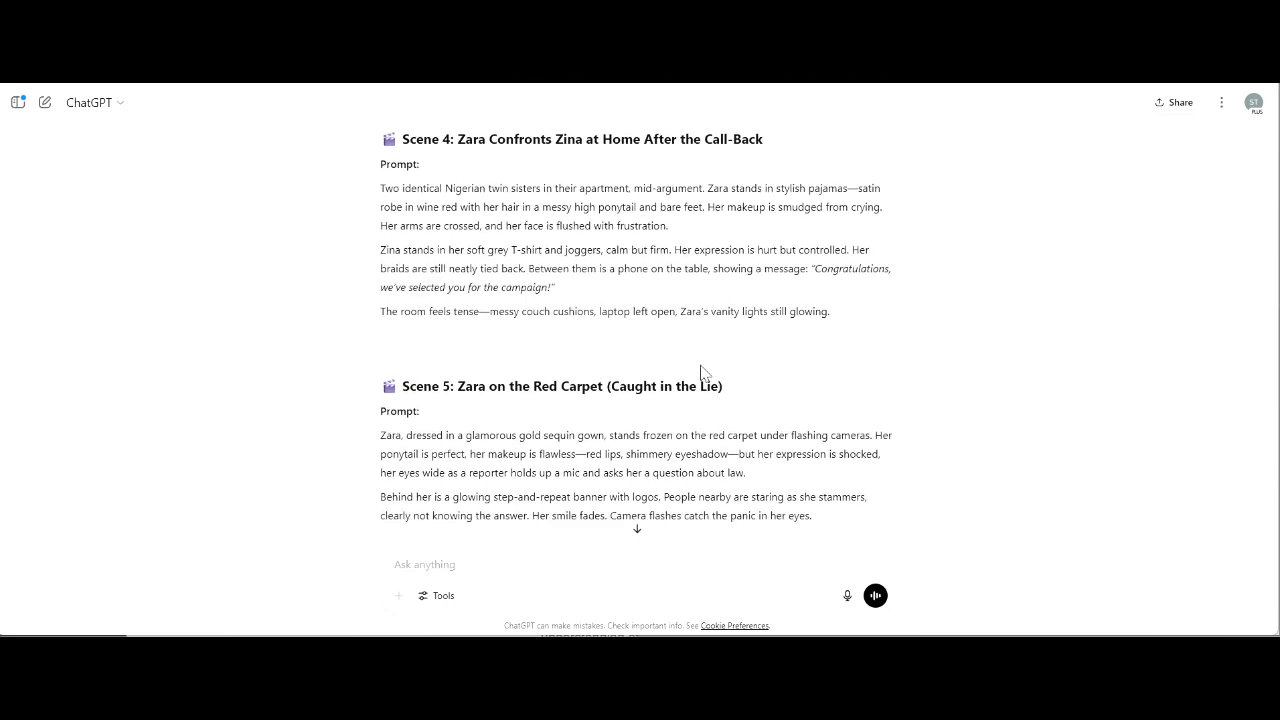
Step: Copy the full Scene 4 prompt about the twins' argument at home and switch to the Artistly personal designs
left_click_drag(382, 189, 855, 312)
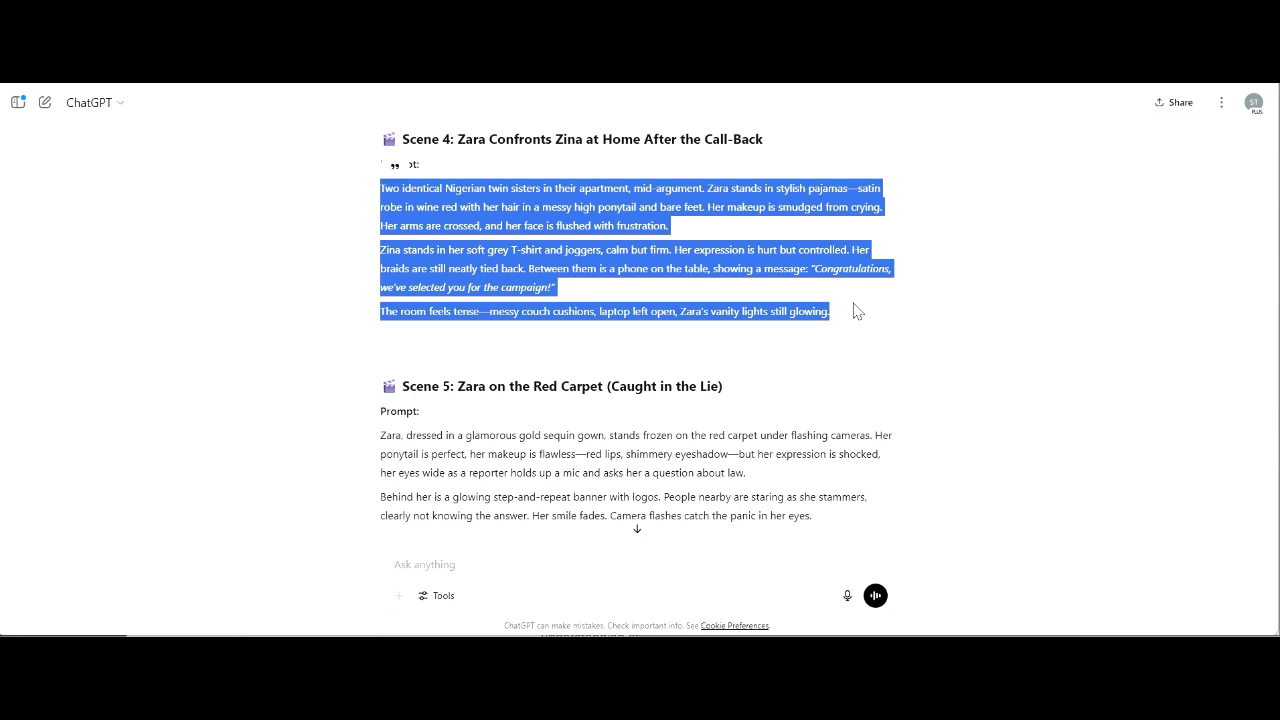
left_click(855, 311)
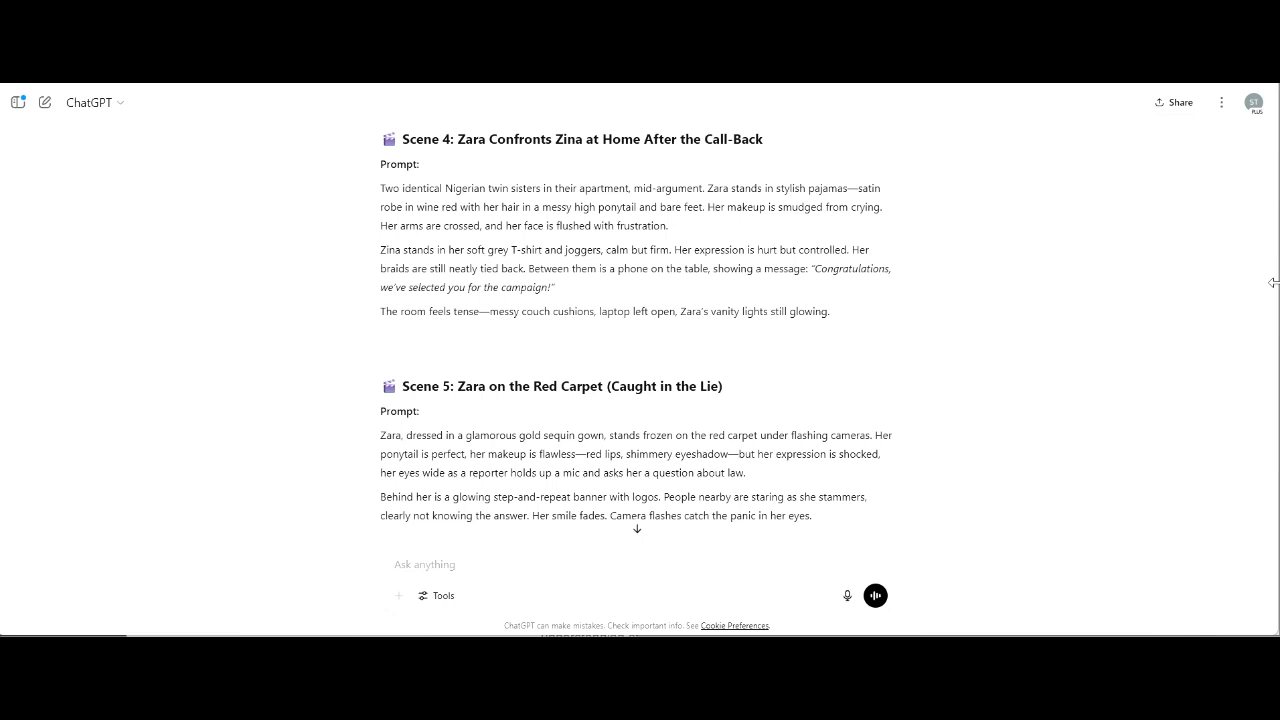
left_click_drag(1274, 283, 1111, 285)
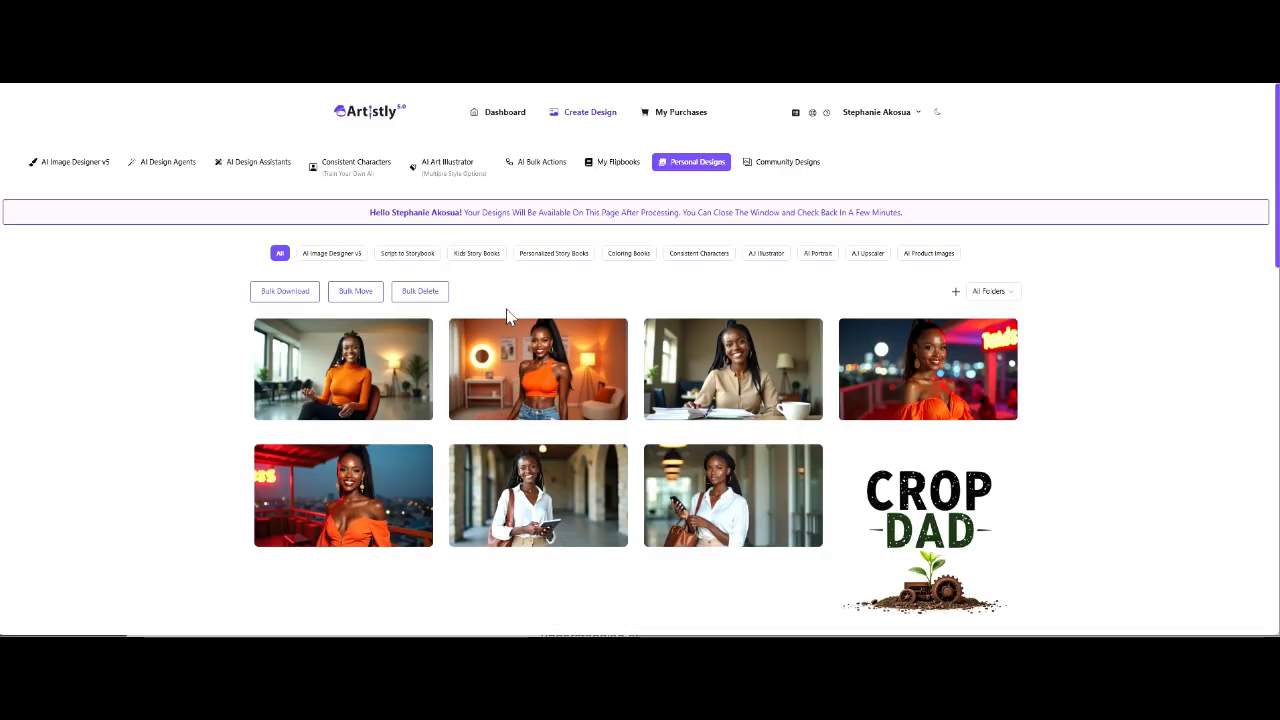
Step: View the details of the generated Scene 3 image of Zina seated in the orange top
mouse_move(490, 398)
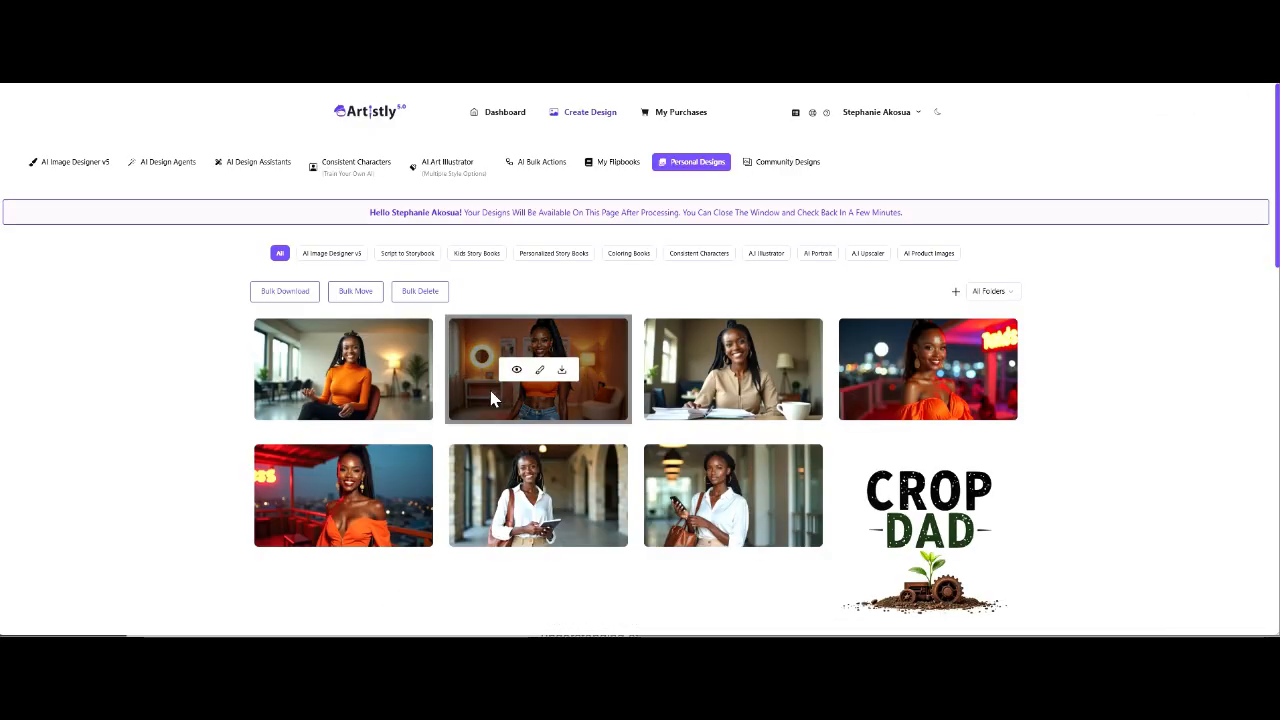
mouse_move(321, 372)
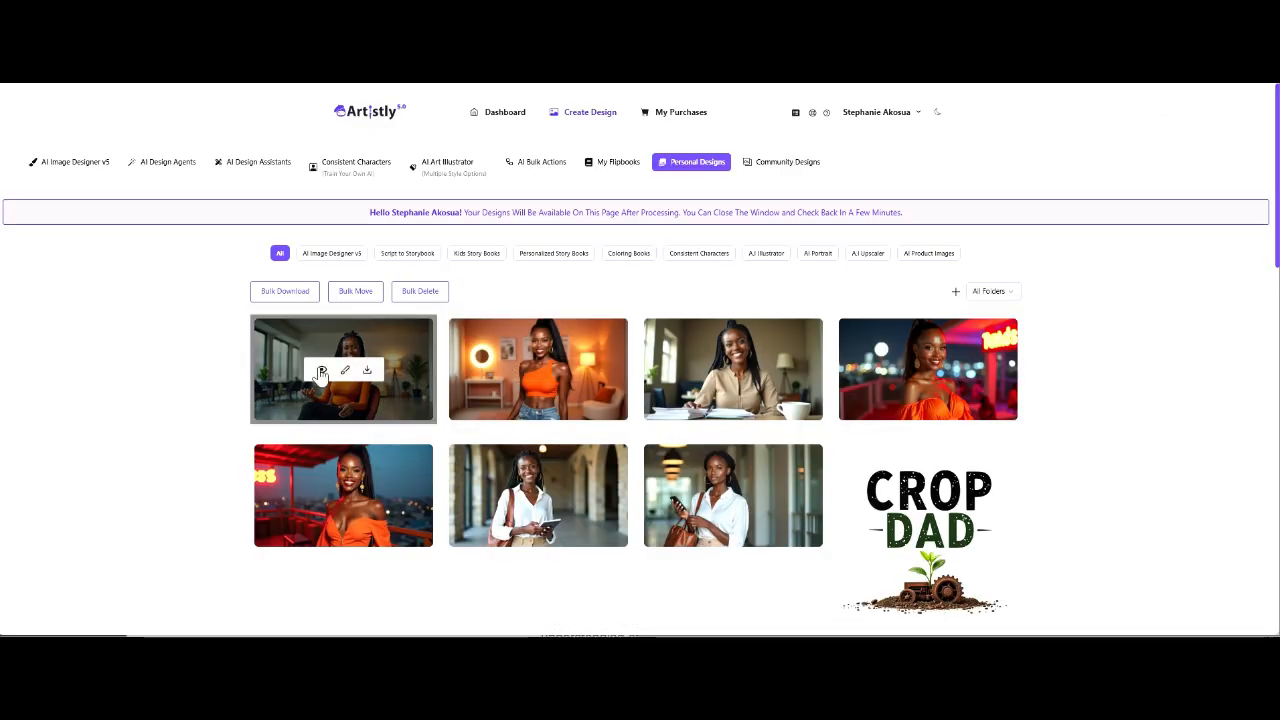
left_click(321, 372)
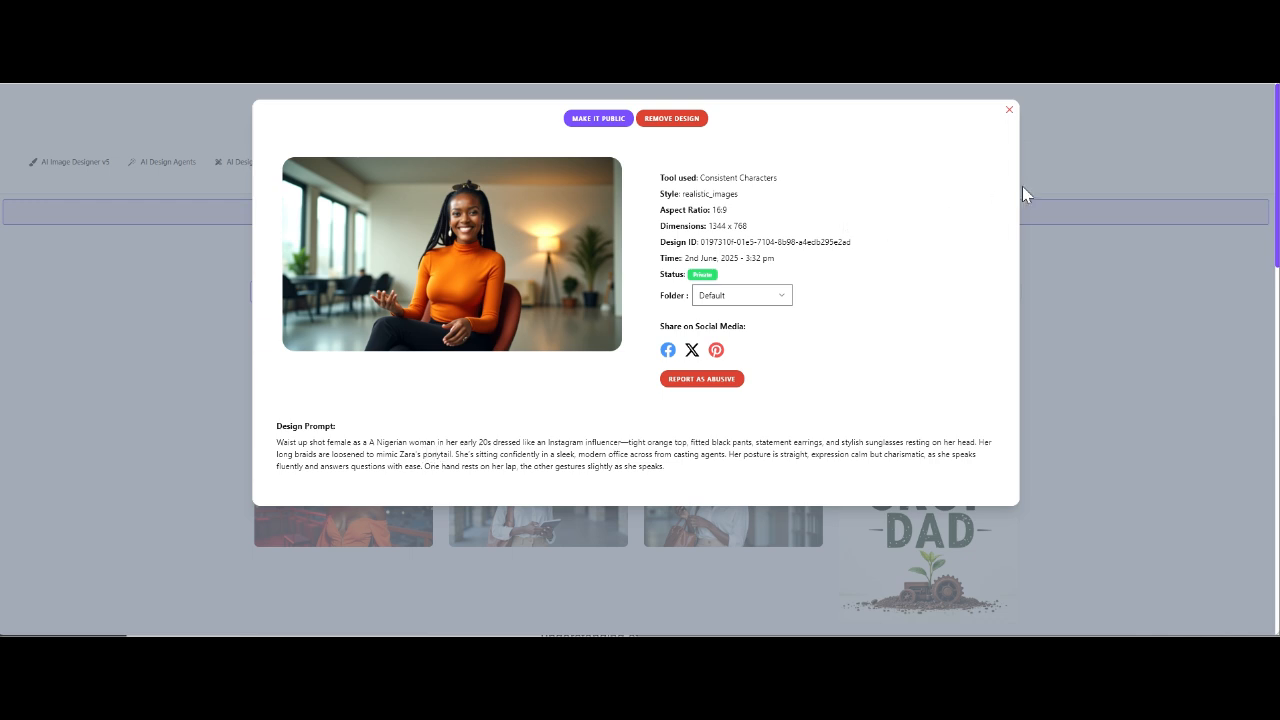
left_click(1010, 110)
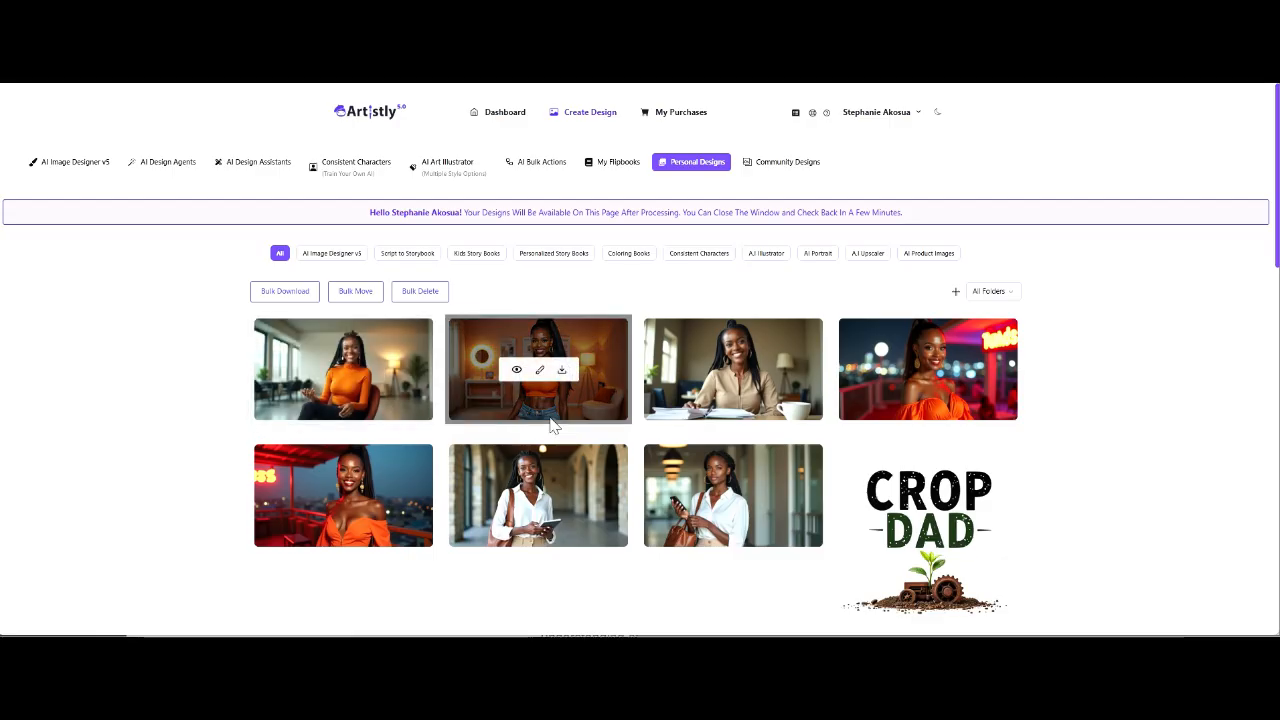
Step: Start a multi-consistent-character design with the library images of Zina in a white shirt with a tablet as Character 1 and Zara on the rooftop as Character 2
left_click(349, 177)
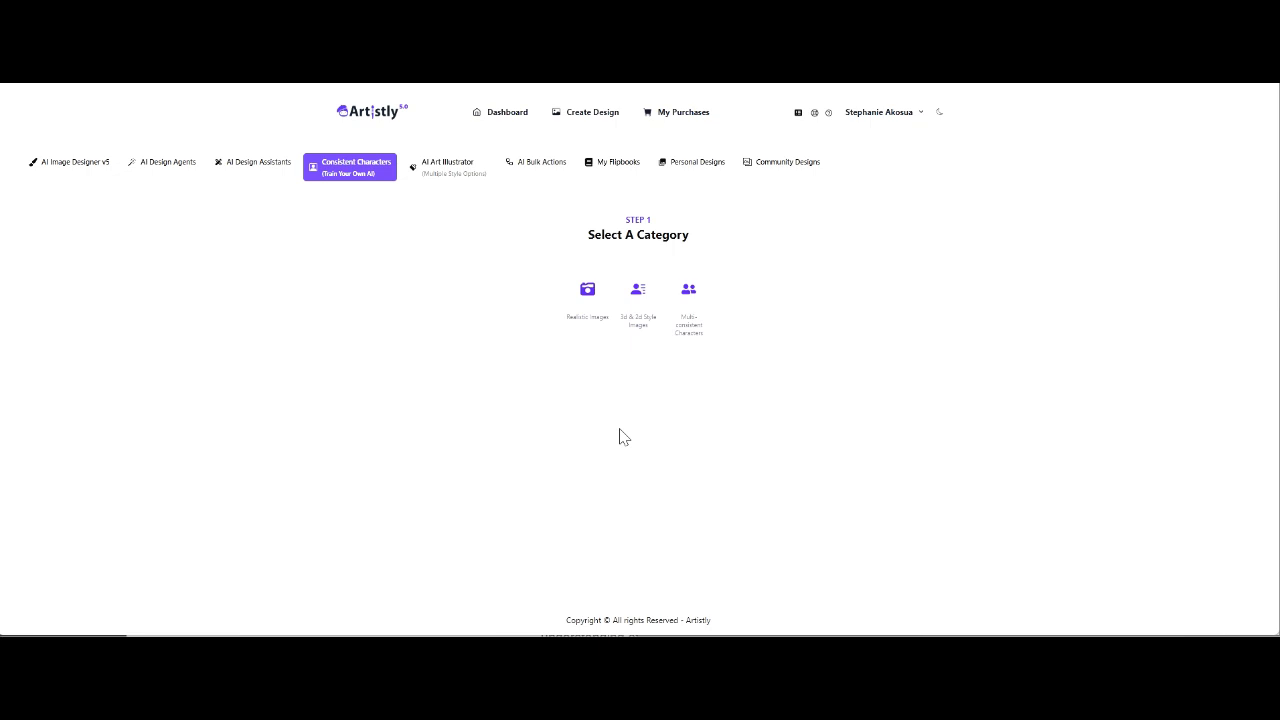
left_click(690, 312)
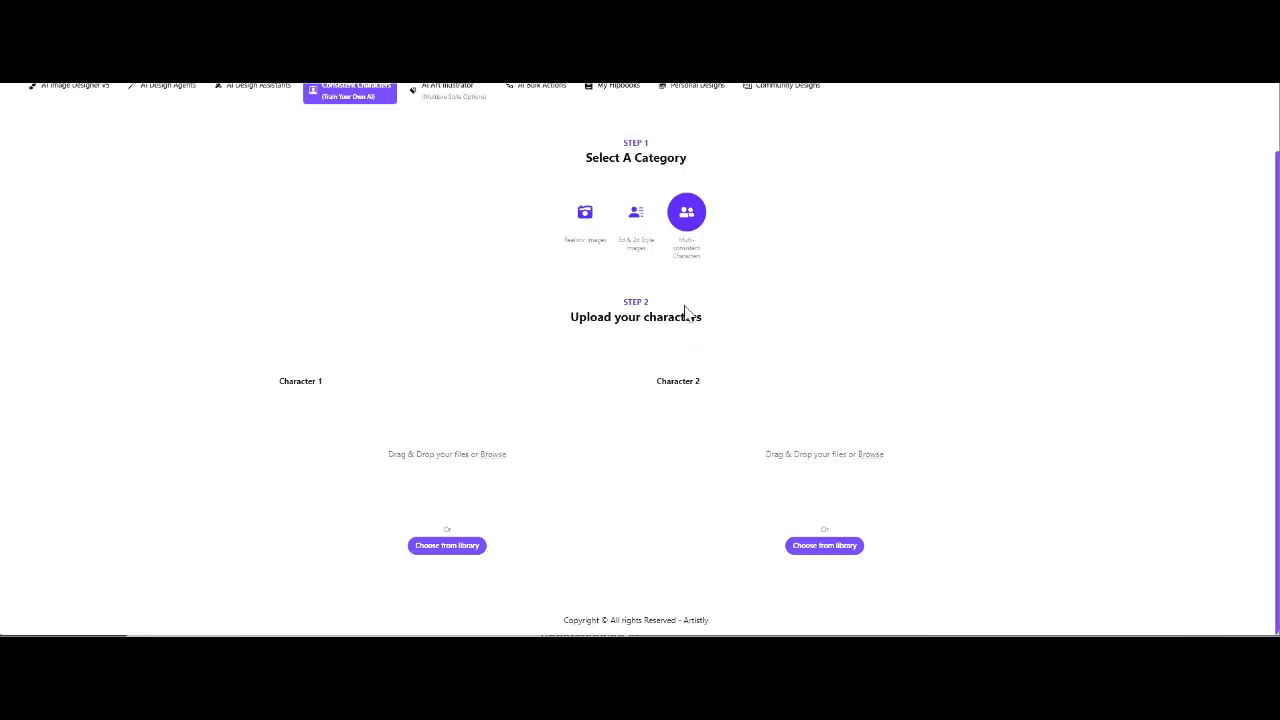
left_click(441, 547)
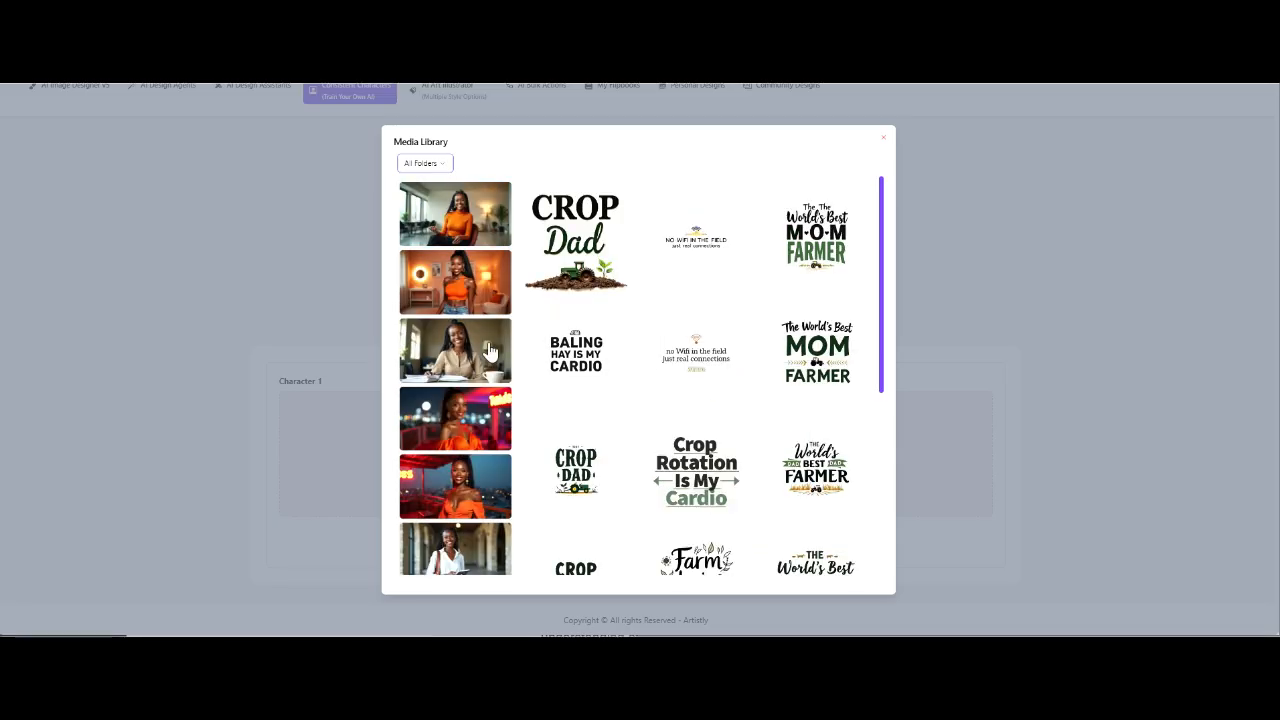
left_click(470, 558)
left_click(825, 547)
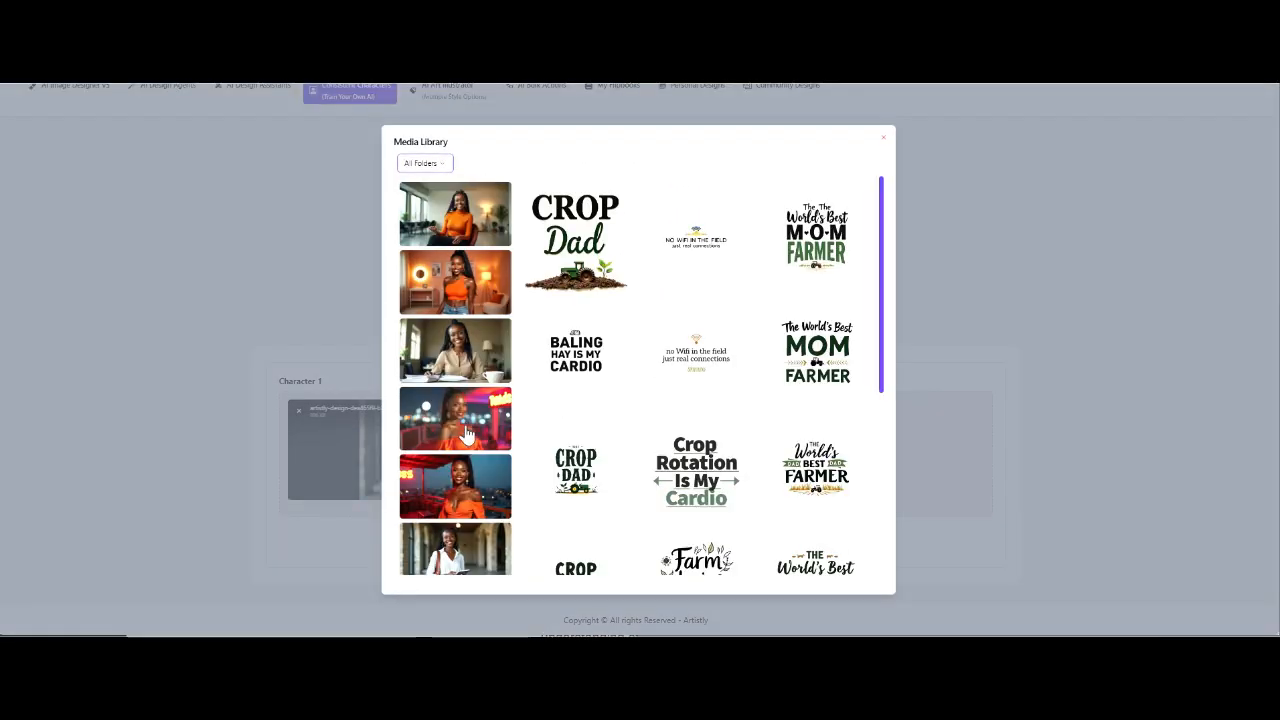
left_click(462, 482)
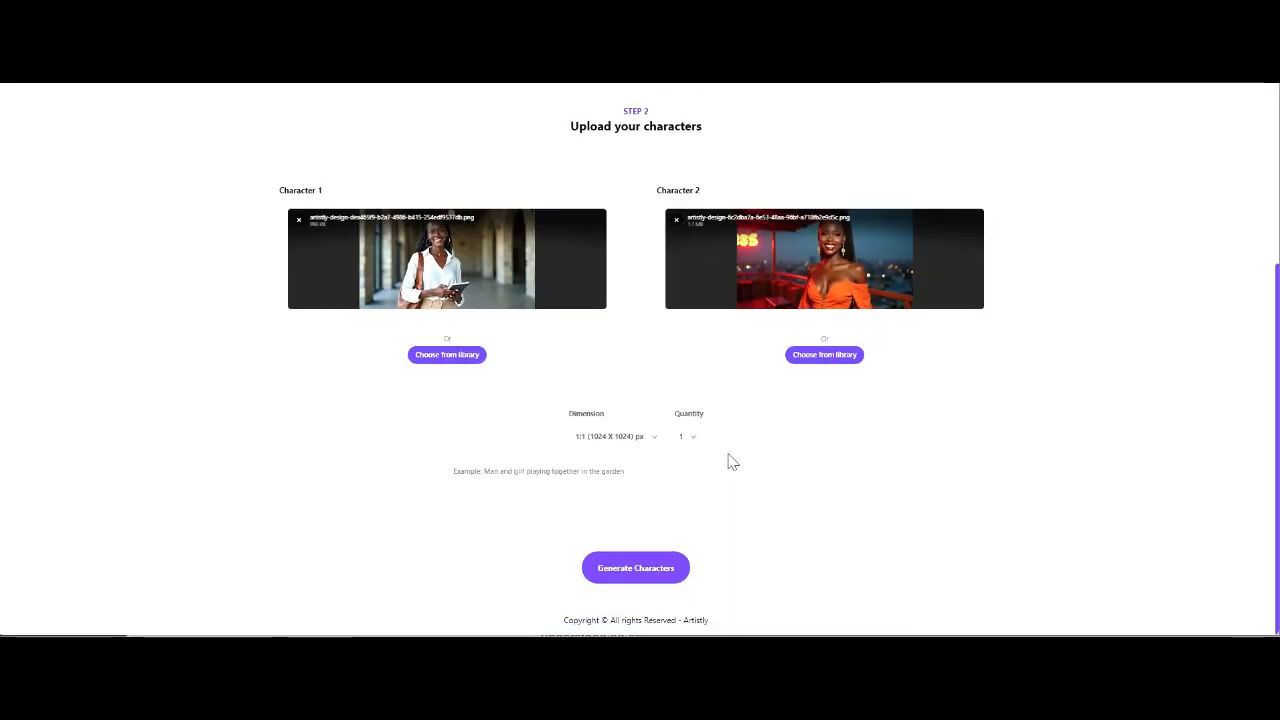
Step: Set the two-character design's dimension to 16:9 (1344 X 768) px and the quantity to 3
left_click(623, 446)
left_click(631, 200)
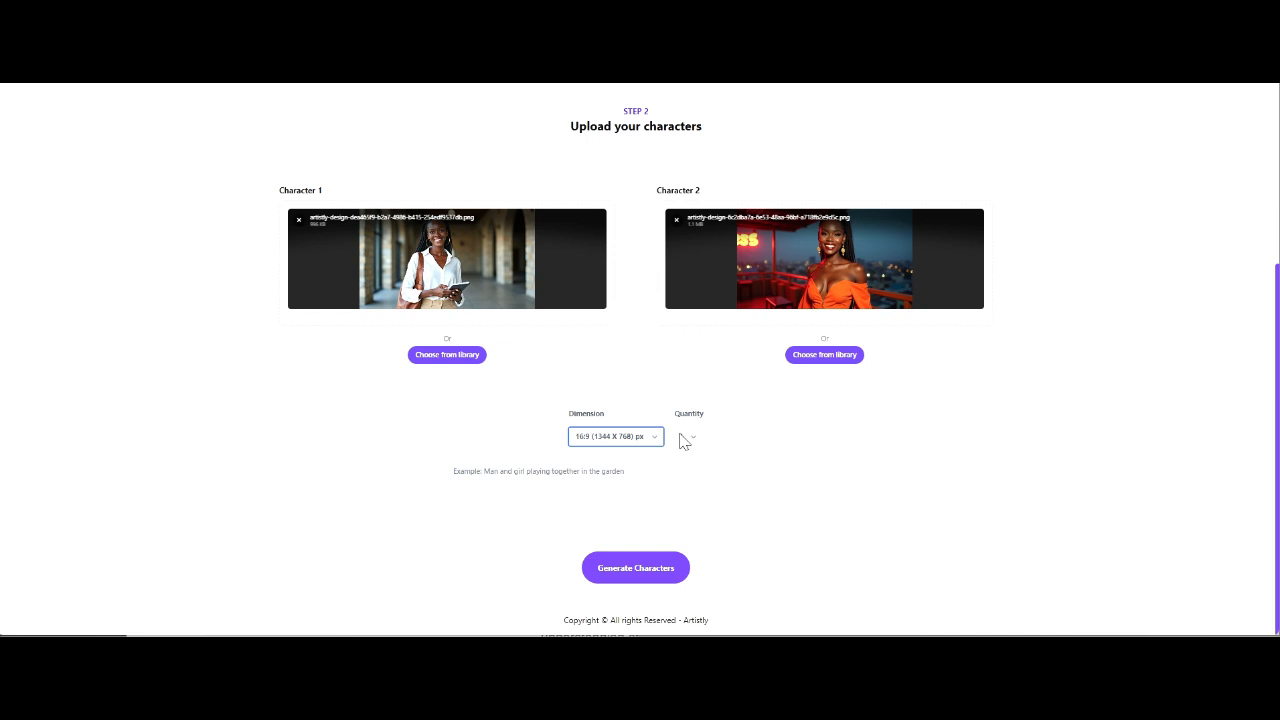
left_click(684, 438)
left_click(688, 508)
Step: Paste the Scene 4 twin-argument prompt, check its beginning, and generate the characters
left_click(651, 493)
type("Zina stands in her soft grey T-shirt and joggers, calm but firm. Her expression is hurt but controlled. Her braids are still neatly tied back. Between them is a phone on the table, showing a message: \"Congratulations, we've selected you for the campaign!\"  The room feels tense—messy couch cushions, laptop left open, Zara's vanity lights still glowing.")
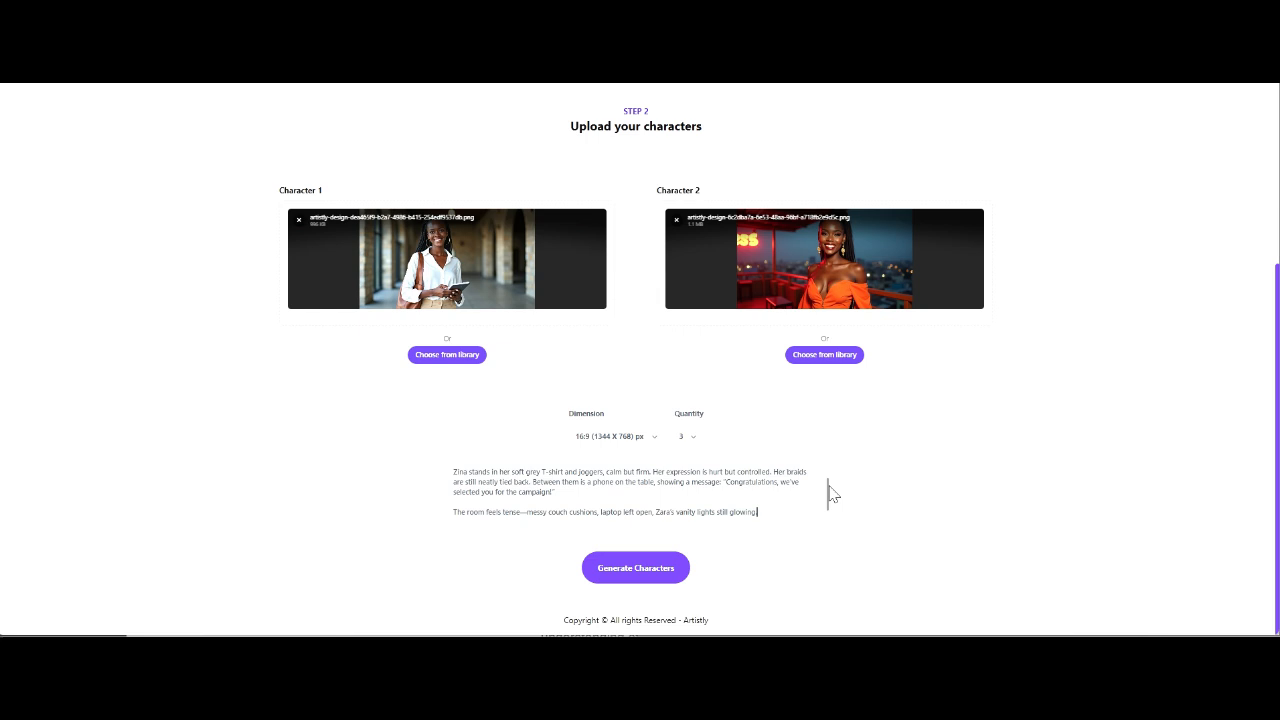
left_click_drag(826, 491, 825, 456)
left_click(777, 471)
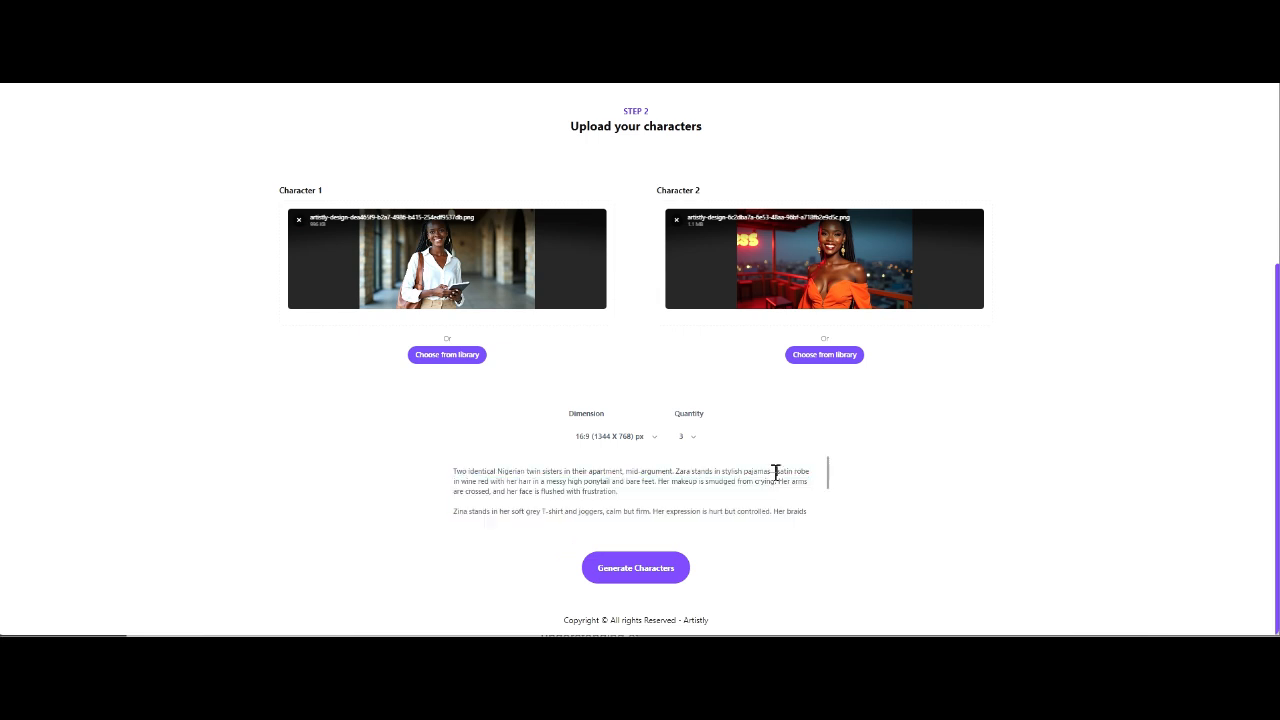
left_click(644, 574)
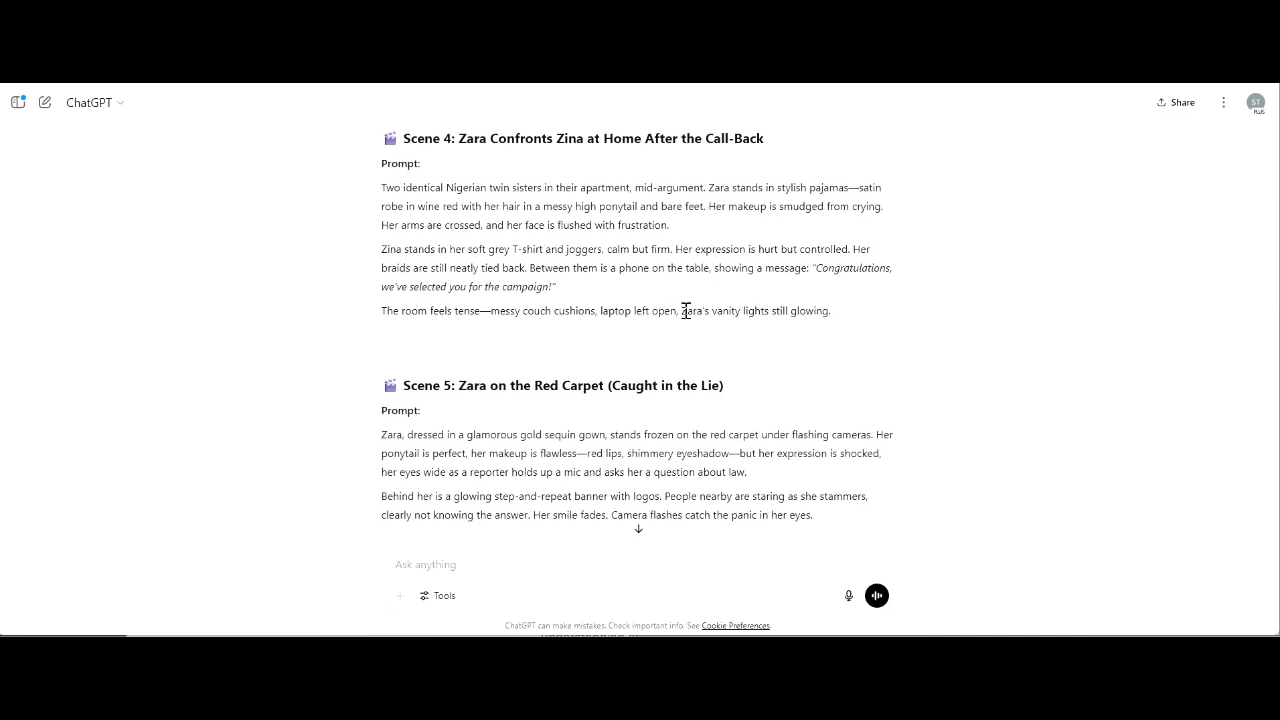
Step: Review the prompts for Scenes 4 to 8 in ChatGPT and copy the Scene 5 red carpet prompt
scroll(686, 310, "down", 3)
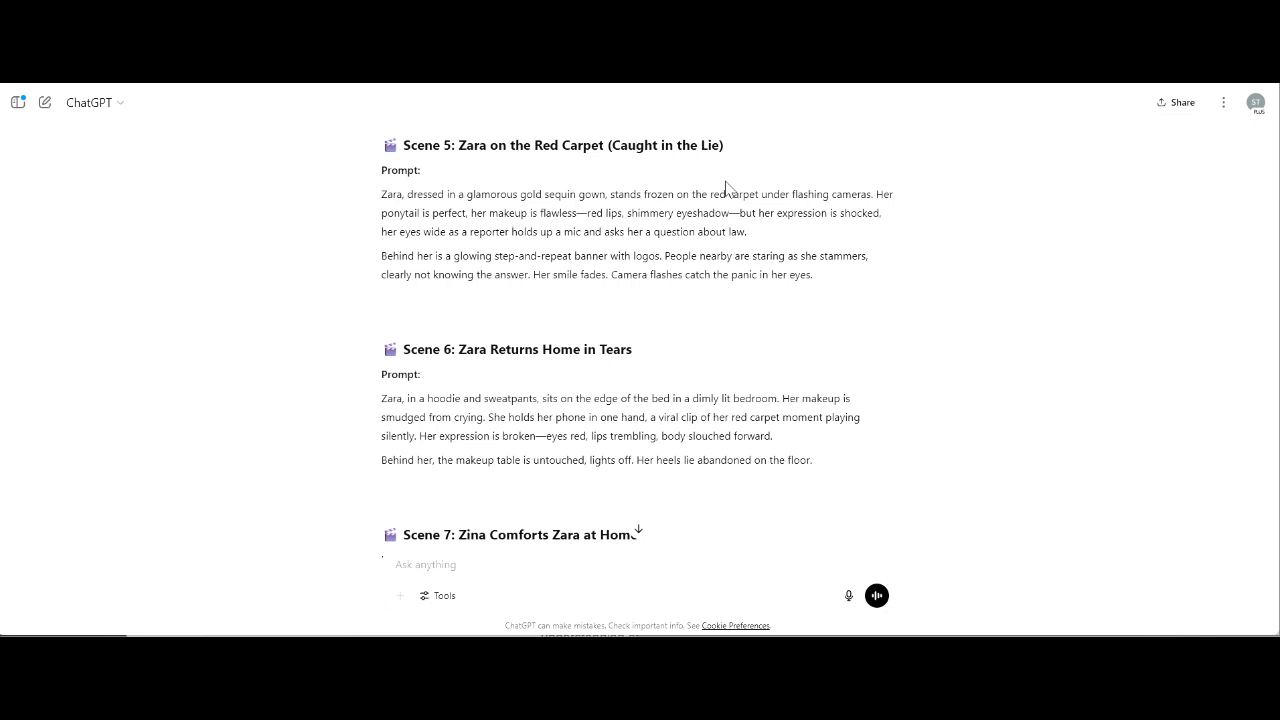
left_click_drag(839, 289, 357, 203)
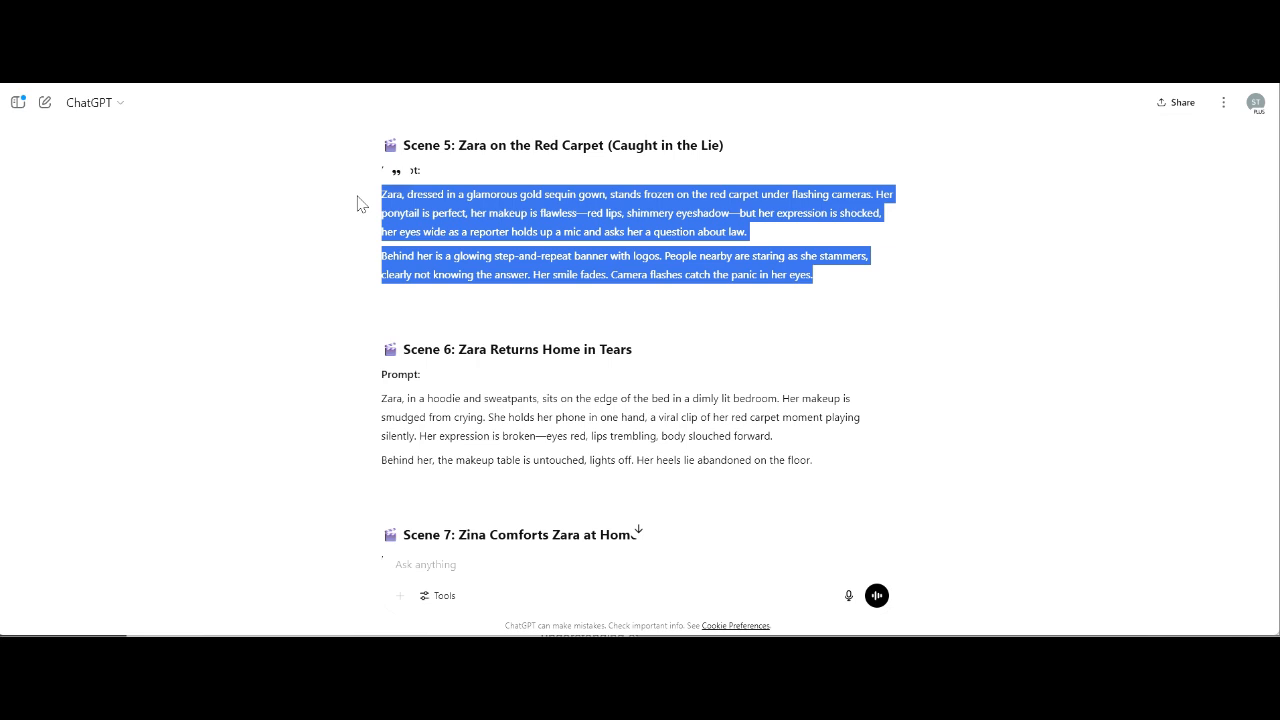
left_click(575, 230)
scroll(575, 230, "down", 10)
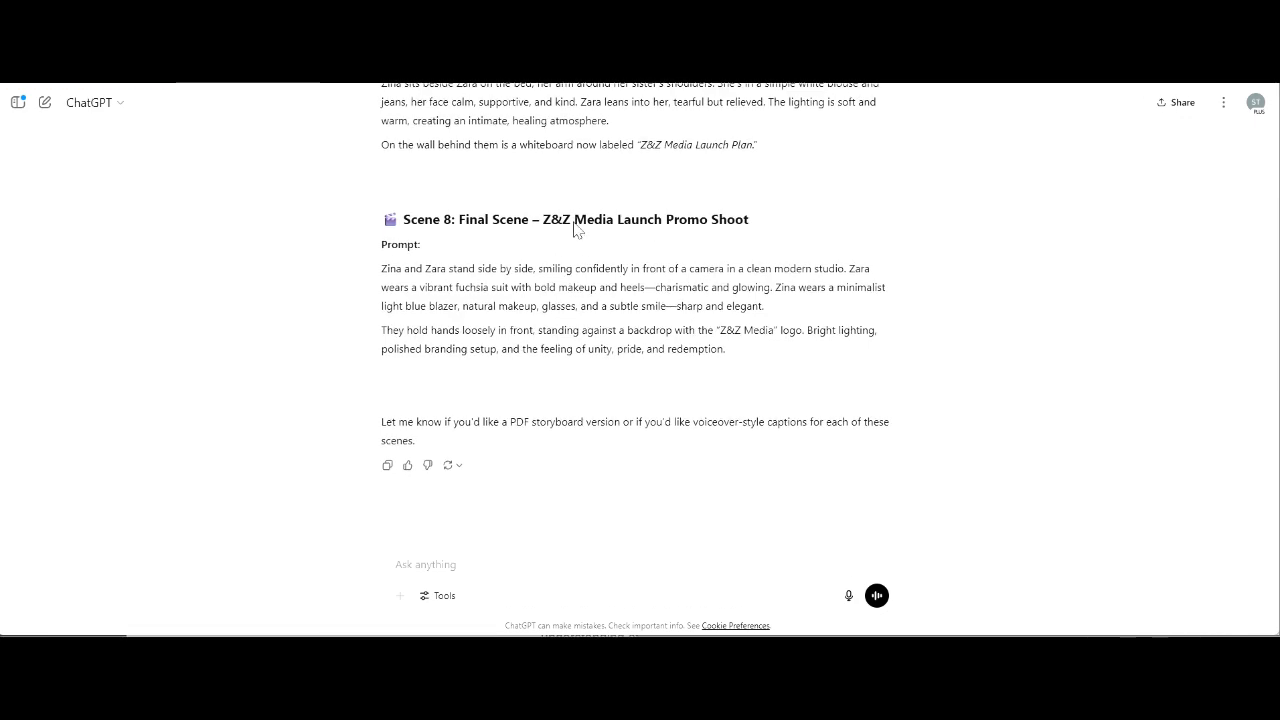
scroll(575, 230, "up", 10)
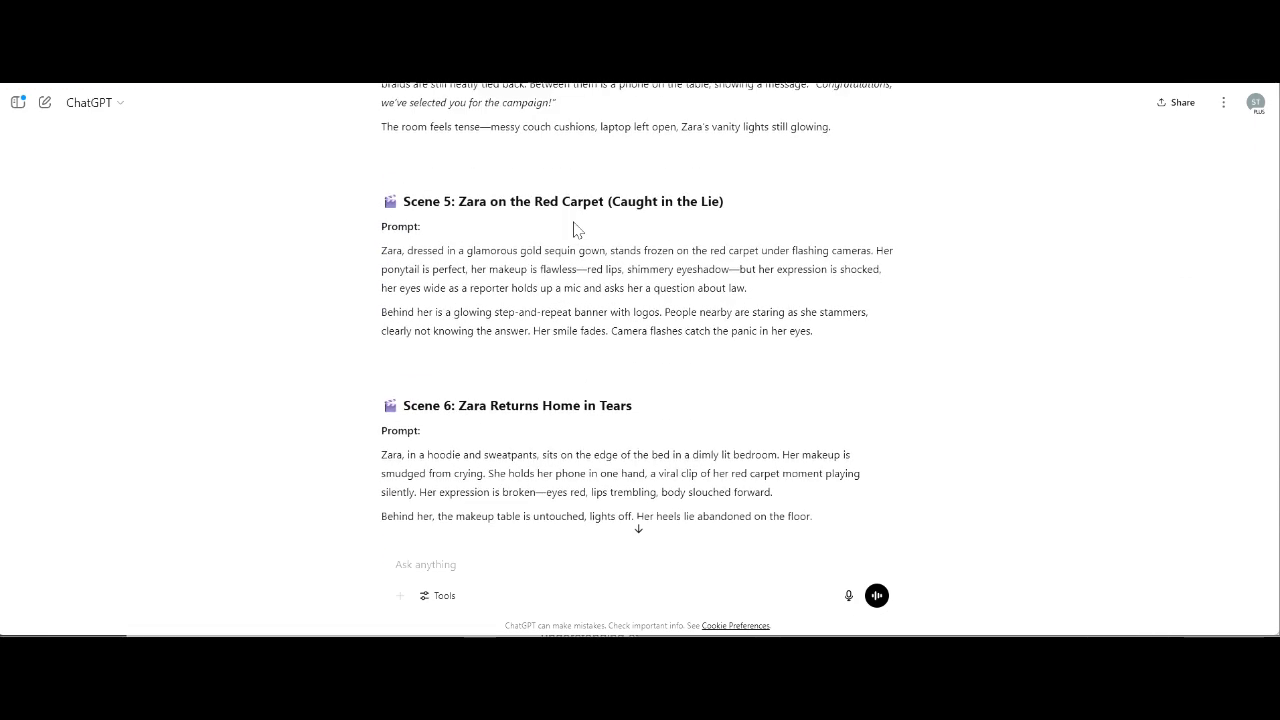
scroll(575, 230, "up", 1)
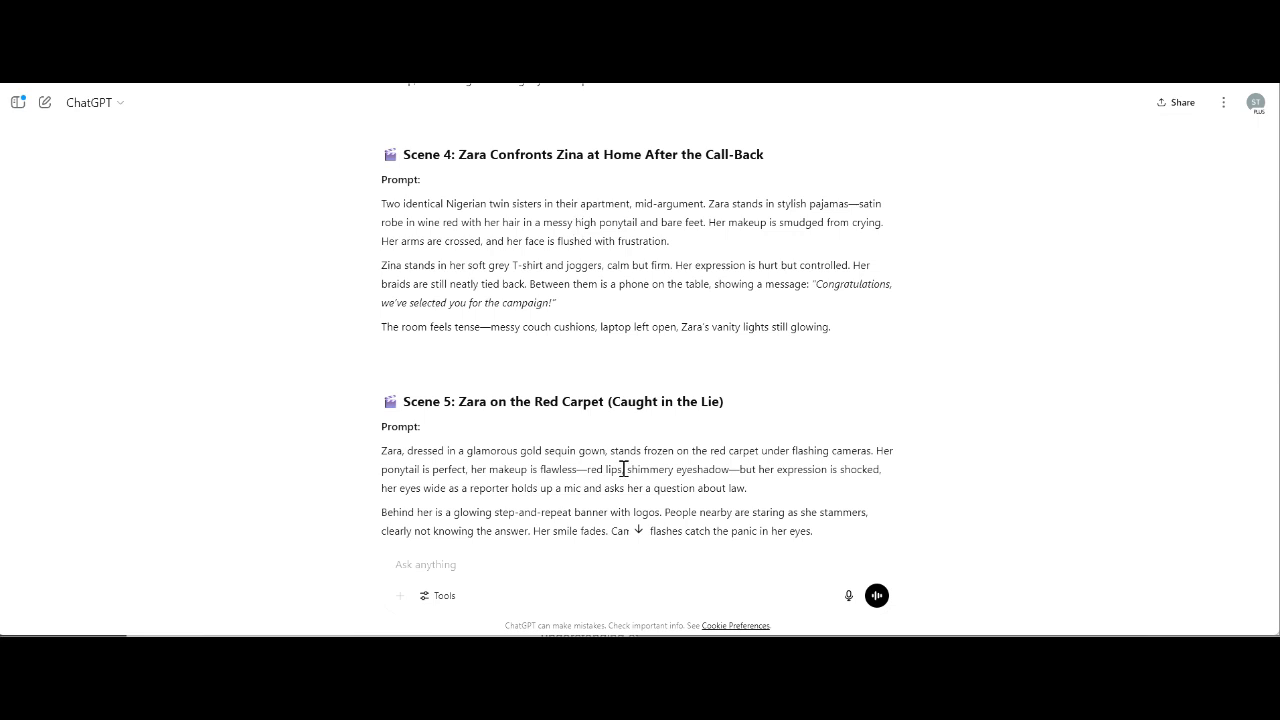
scroll(624, 469, "down", 1)
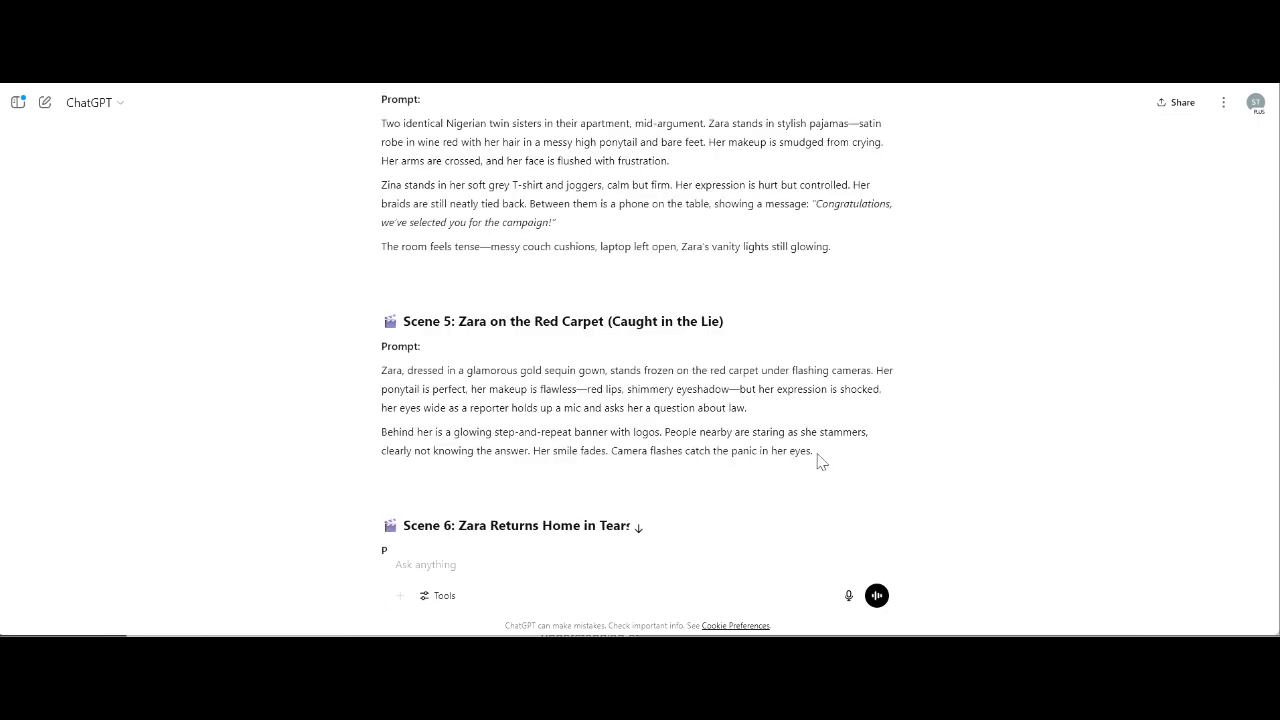
left_click_drag(816, 455, 352, 380)
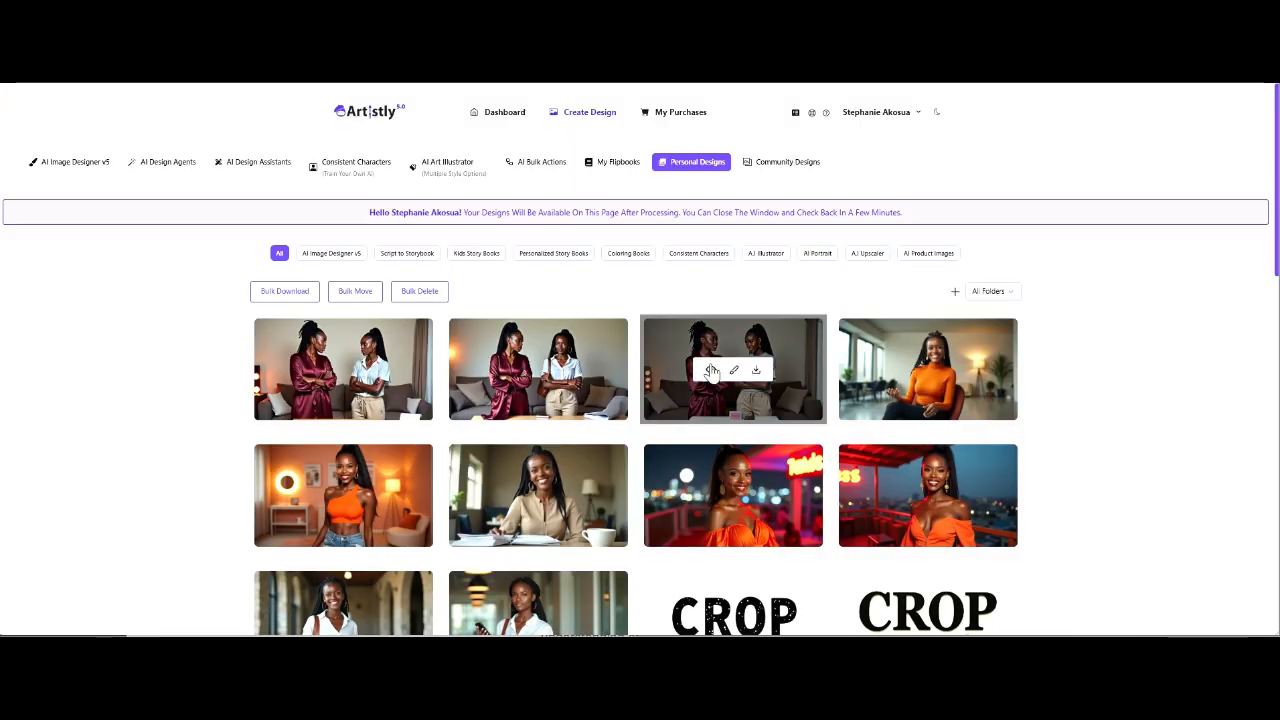
Step: Examine each of the three generated Scene 4 images of the arguing twins in Artistly and compare them with their prompt
left_click(710, 371)
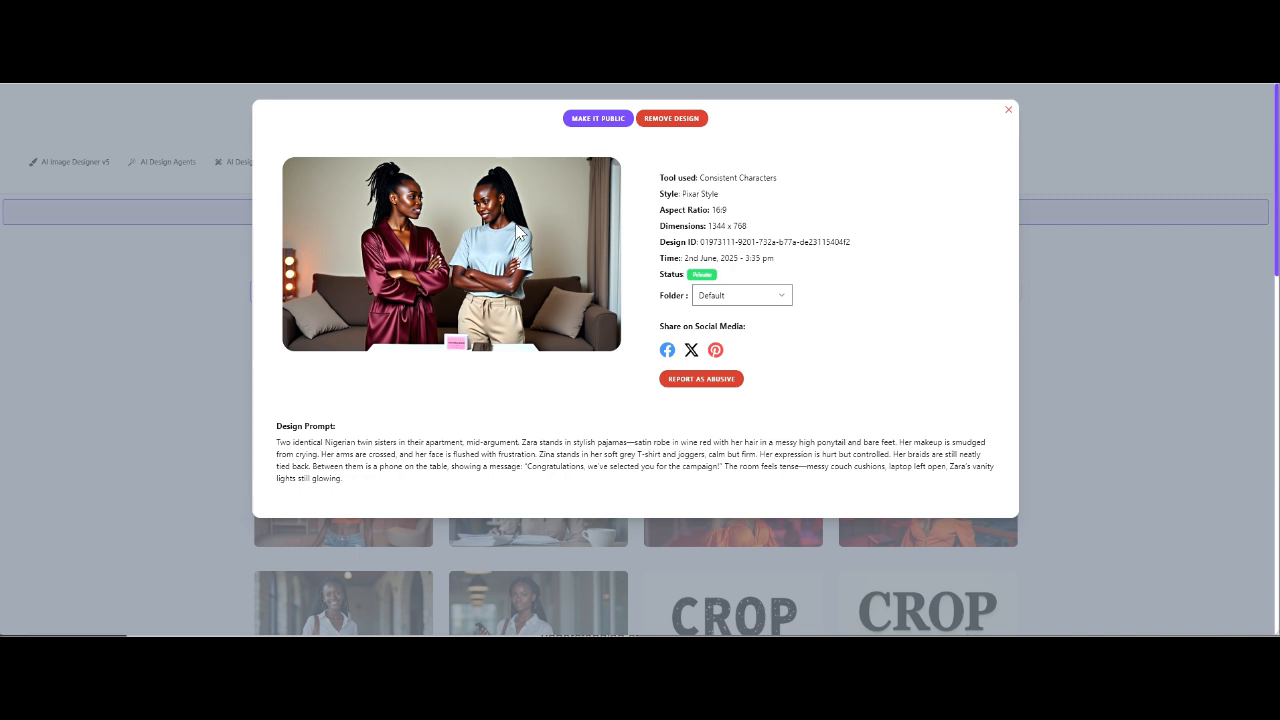
left_click(1008, 114)
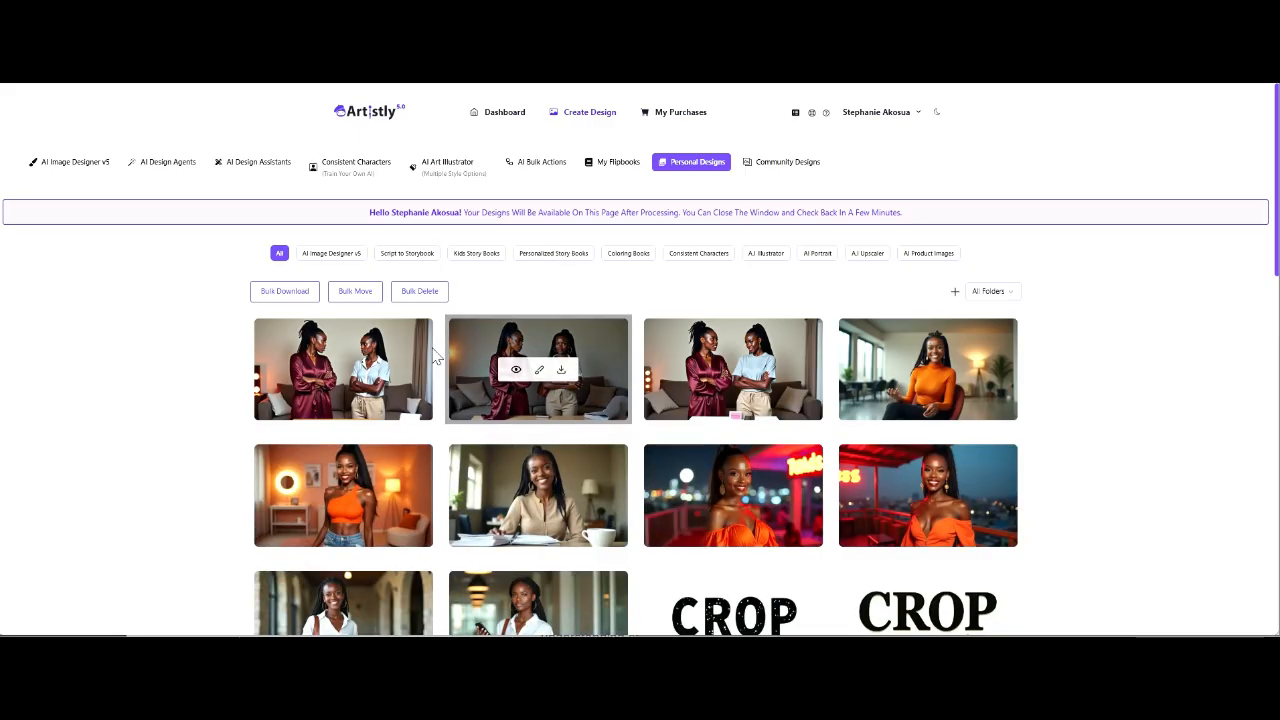
left_click(515, 371)
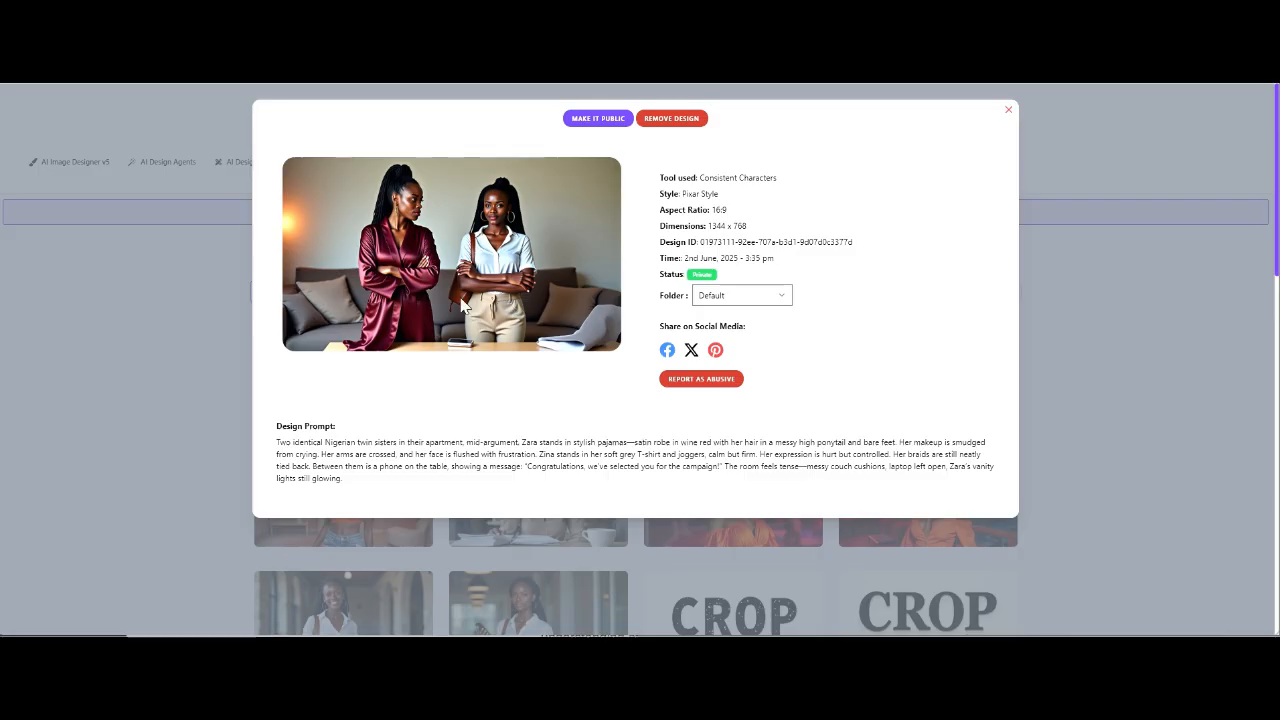
left_click(1008, 114)
mouse_move(322, 372)
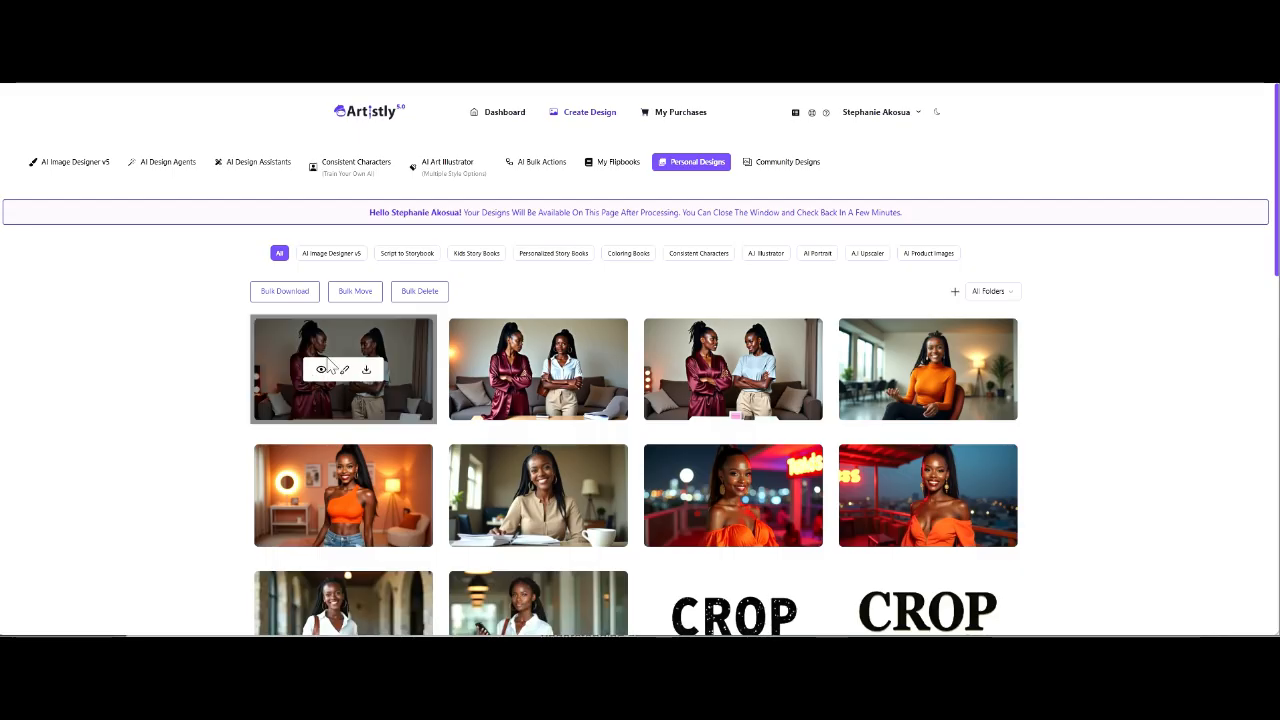
left_click(322, 372)
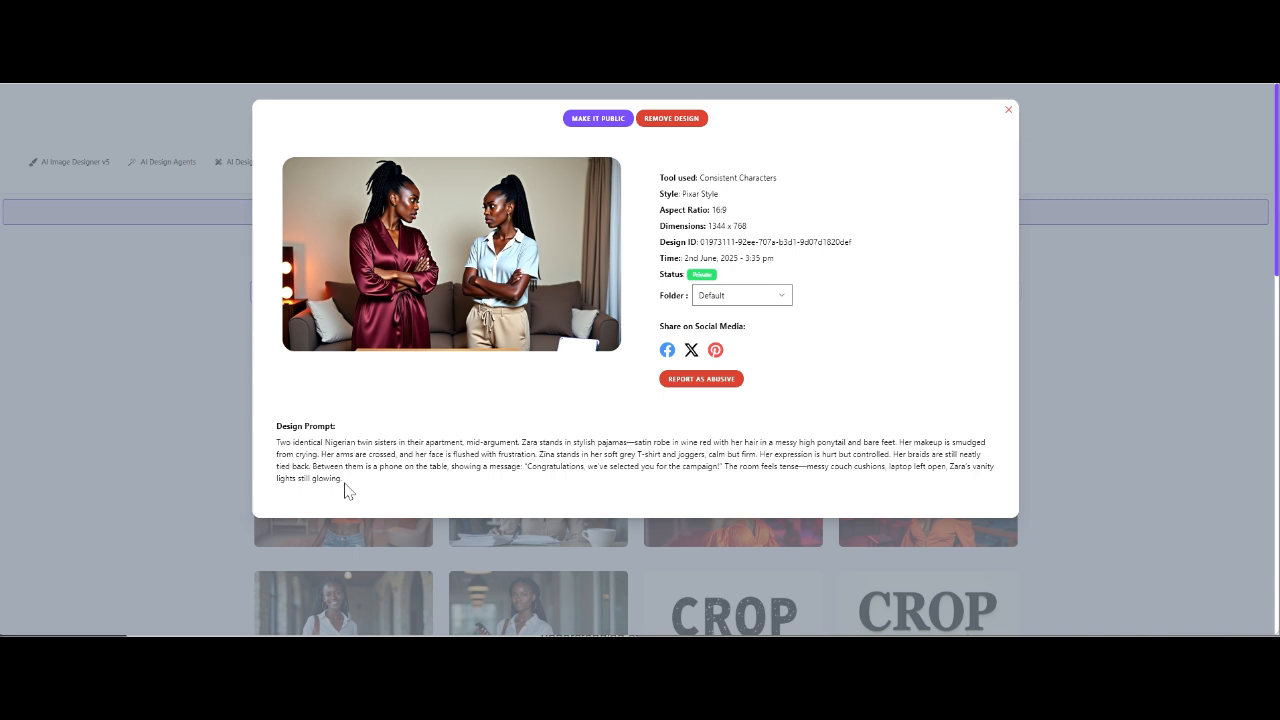
left_click_drag(344, 483, 420, 489)
left_click(1007, 111)
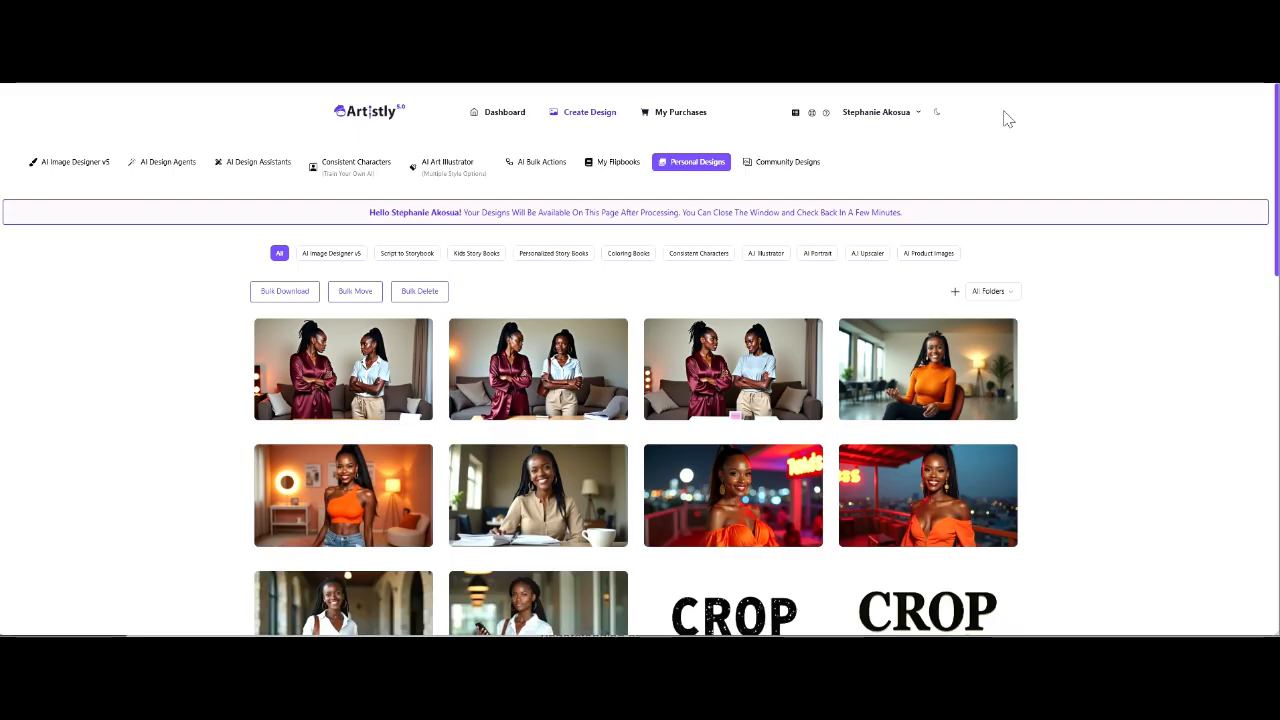
Step: Start a new Multi-consistent Characters design and choose the library image of the white-shirted woman holding a phone as Character 1
left_click(338, 170)
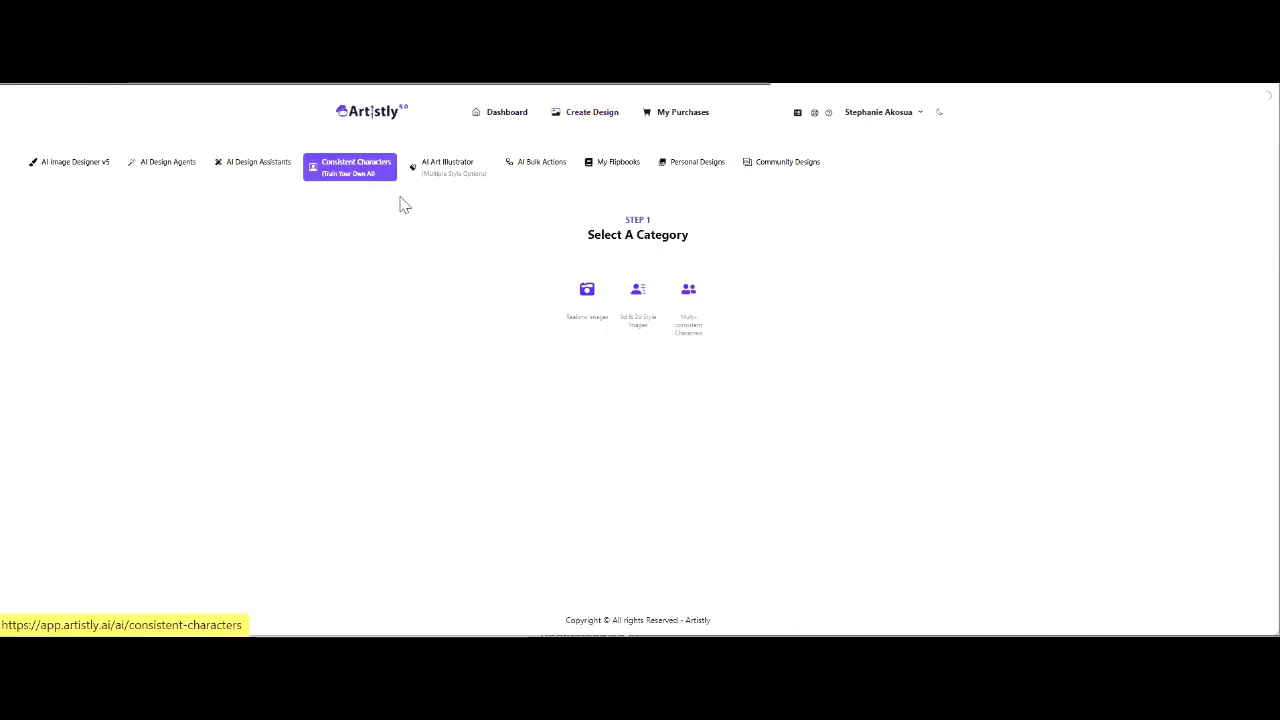
left_click(689, 292)
scroll(488, 497, "down", 1)
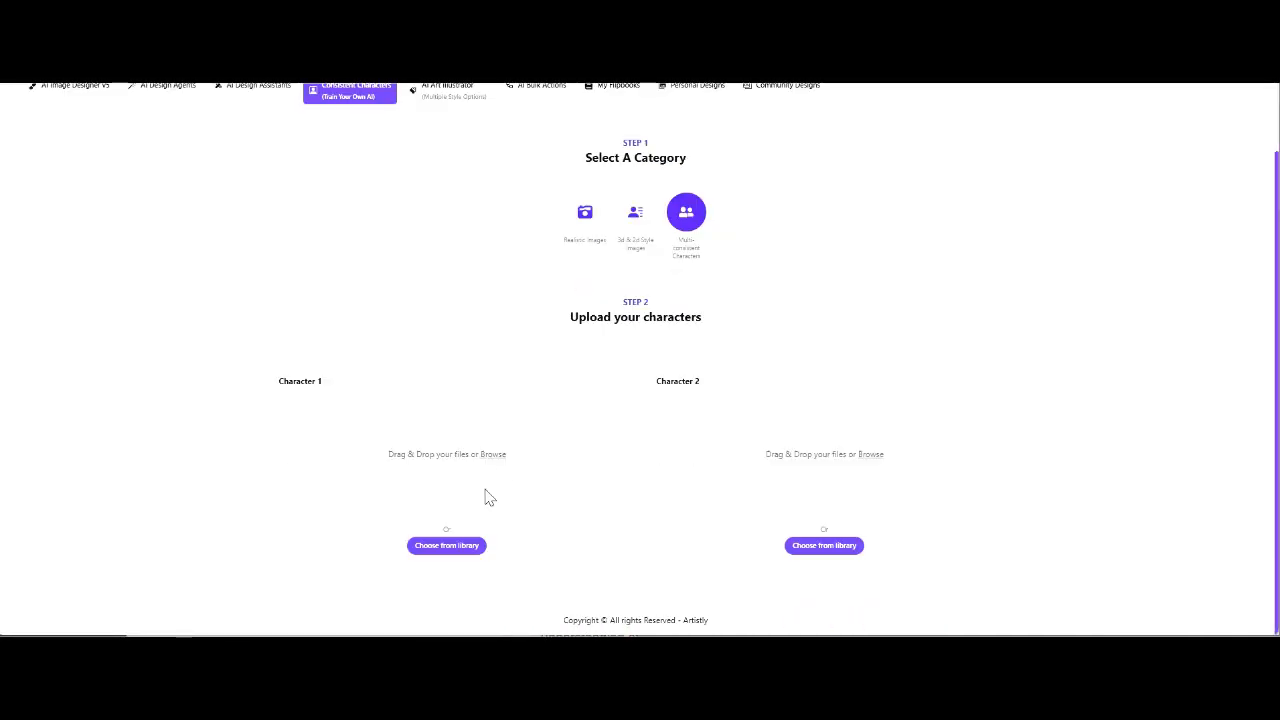
left_click(460, 545)
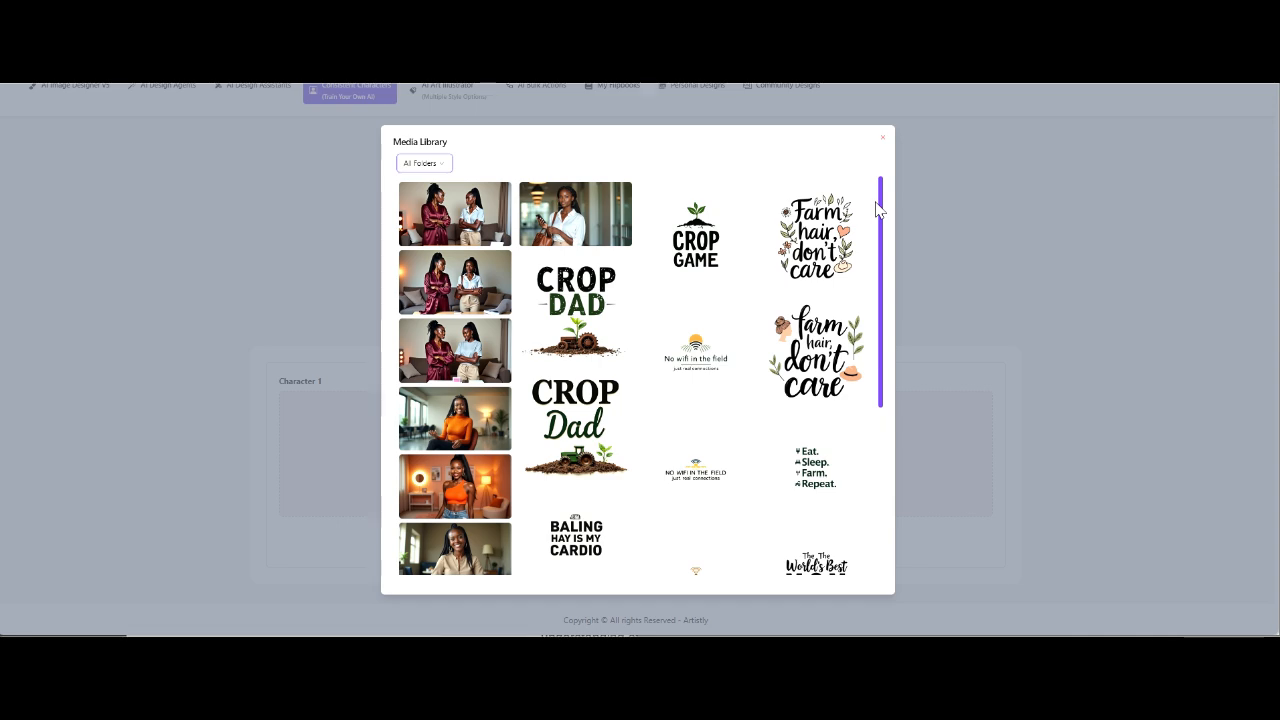
left_click(815, 355)
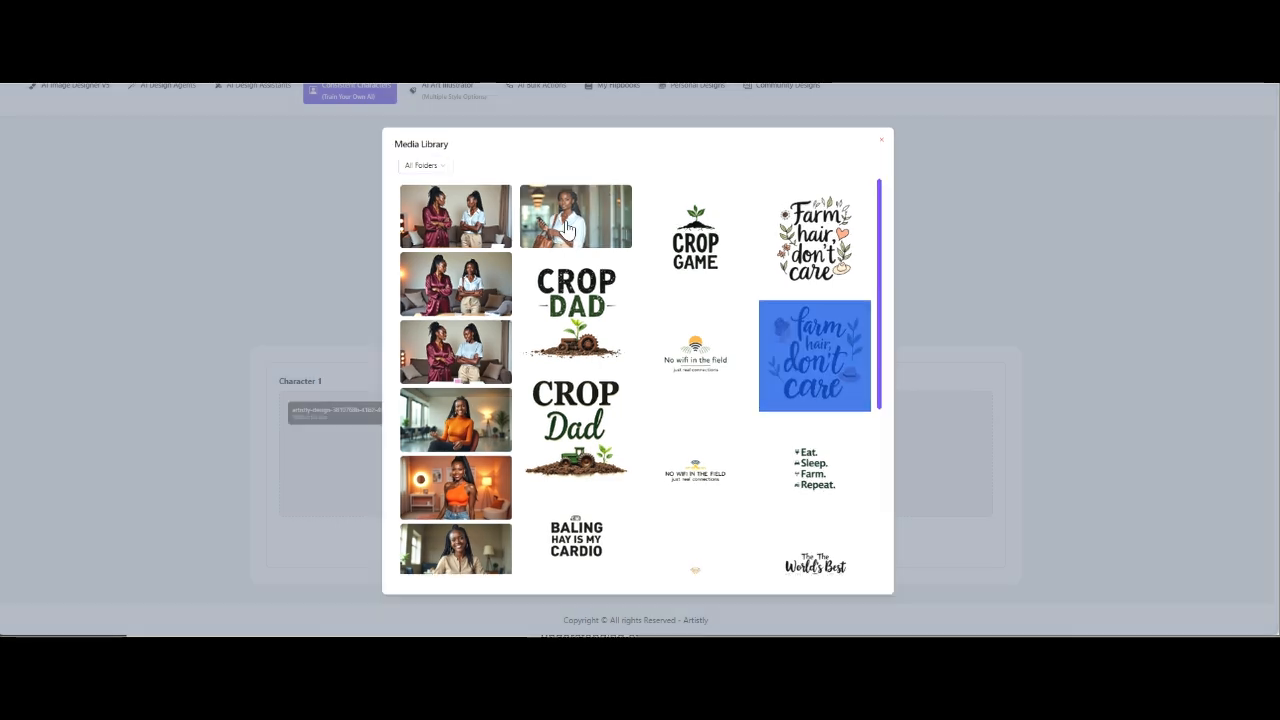
left_click(567, 228)
Step: Choose the library image of the woman in the orange off-shoulder dress on the neon-lit rooftop as Character 2
left_click(822, 545)
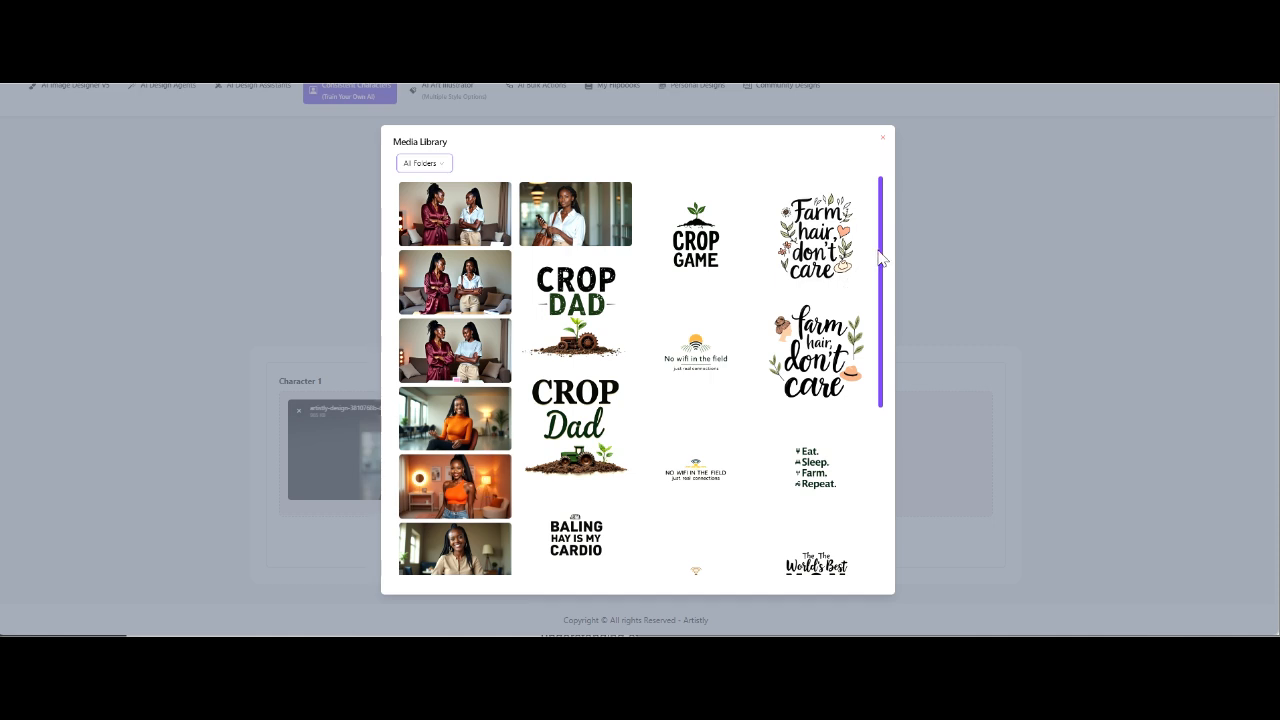
left_click_drag(878, 251, 877, 402)
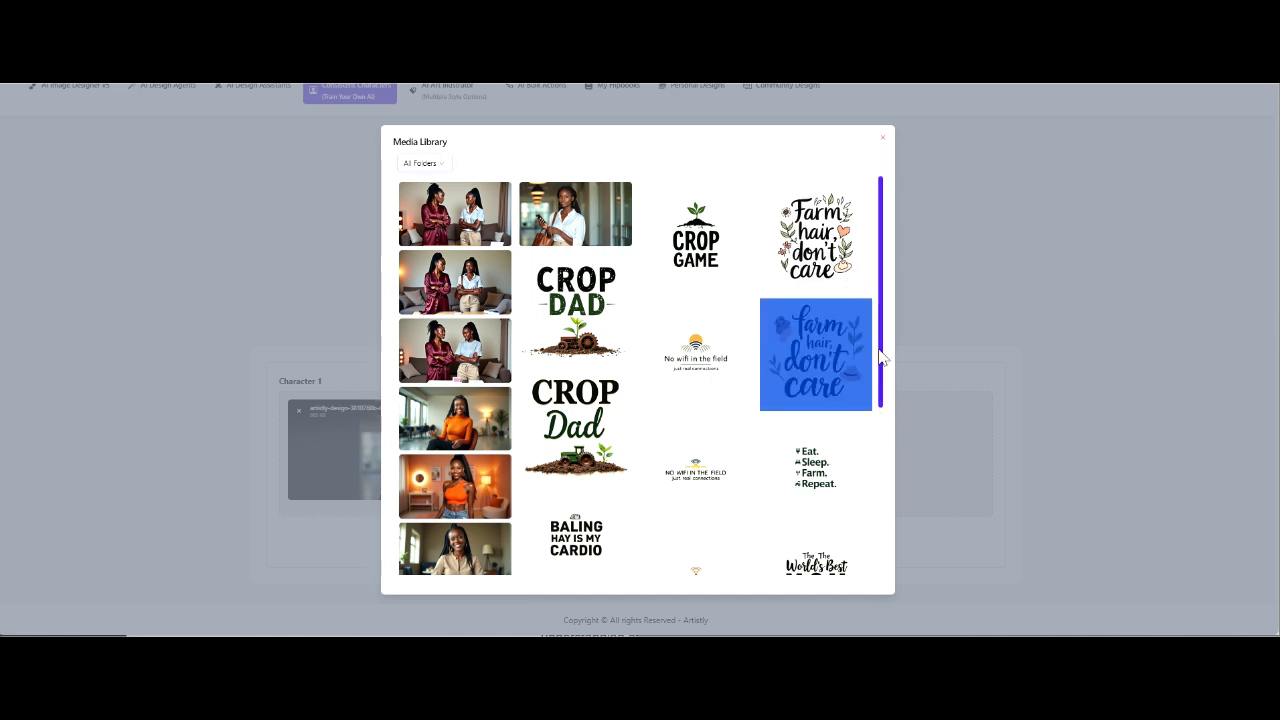
left_click_drag(880, 358, 880, 502)
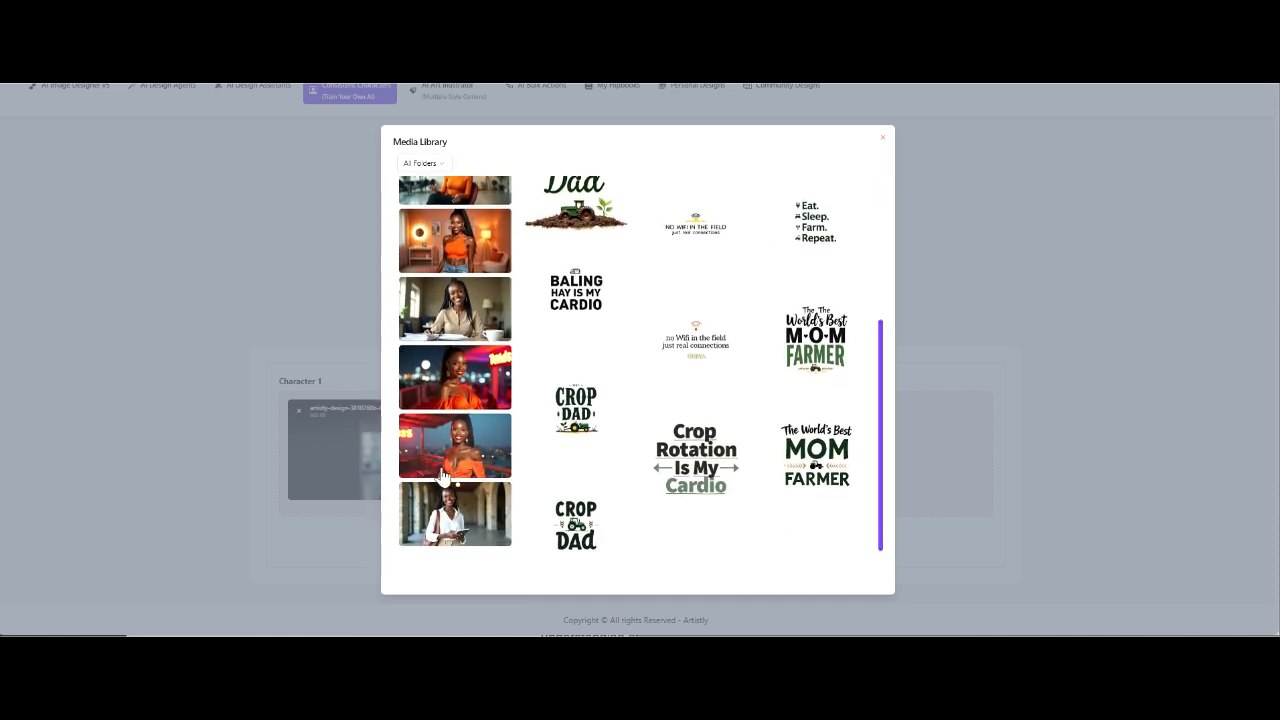
left_click(443, 475)
Step: Set the two-character design's dimension to 16:9 (1344 X 768) px and the quantity to 2
left_click(633, 444)
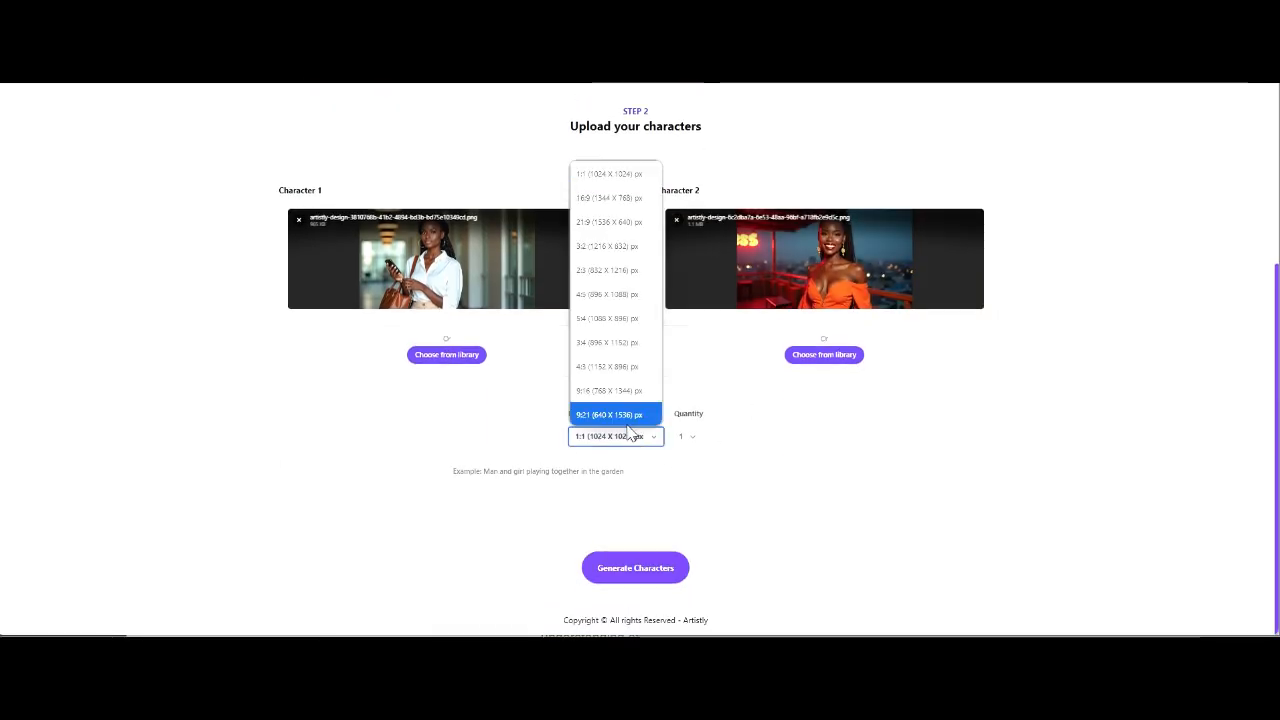
left_click(630, 198)
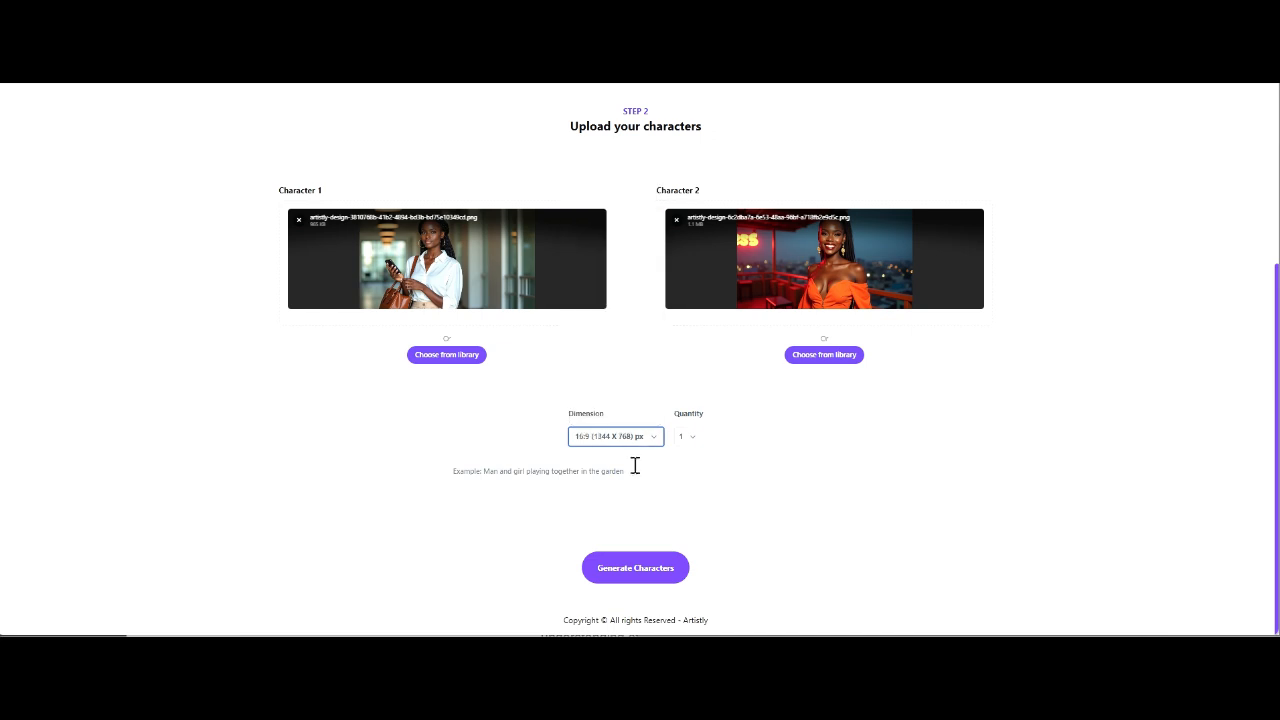
left_click(697, 452)
left_click(694, 480)
Step: Enter the prompt "Two woman arguing in there living room" and generate the characters
left_click(669, 485)
type("B")
key("BackSpace")
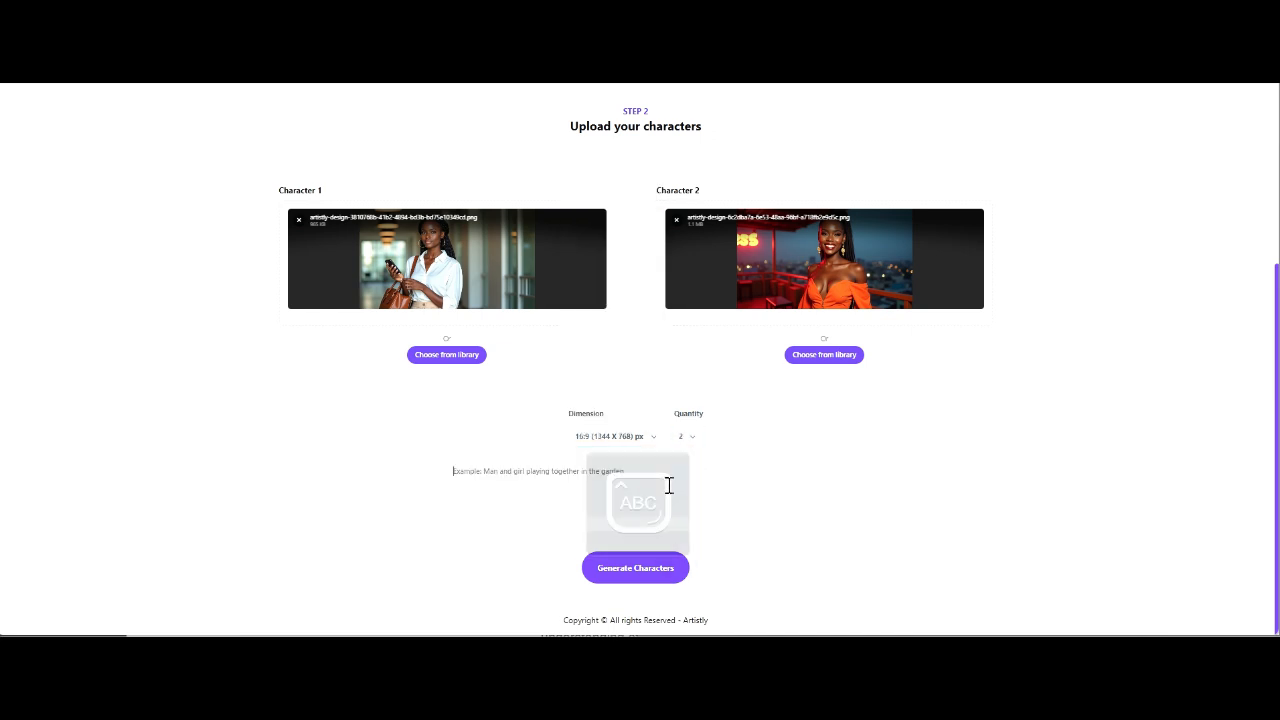
type("Two")
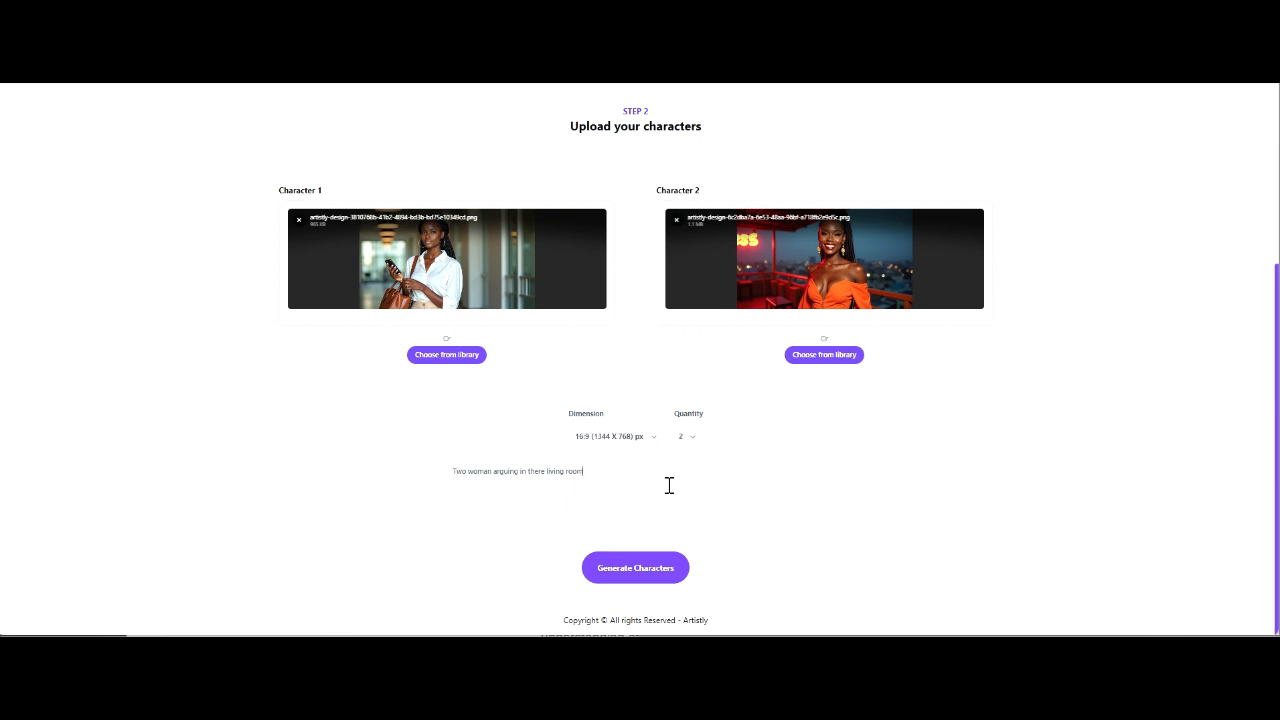
left_click(660, 575)
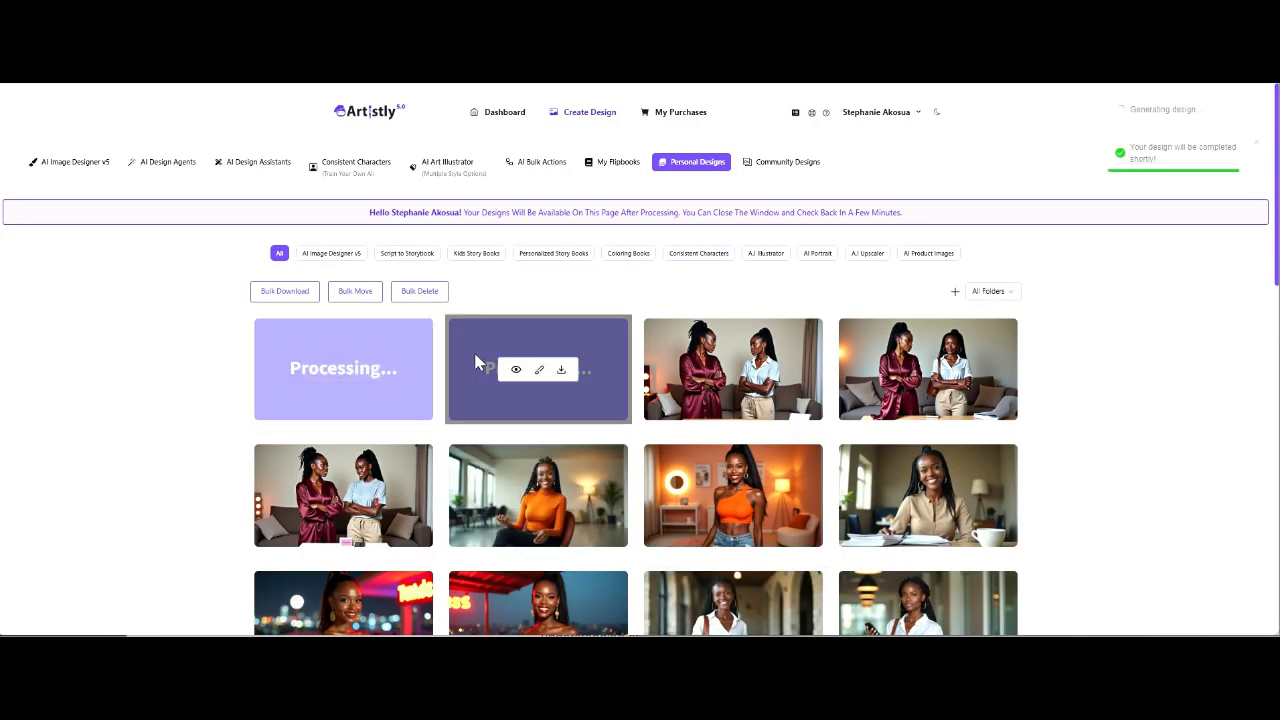
Step: Start a Realistic Images consistent-character design using the library image of the woman in the orange dress on the rooftop
left_click(342, 166)
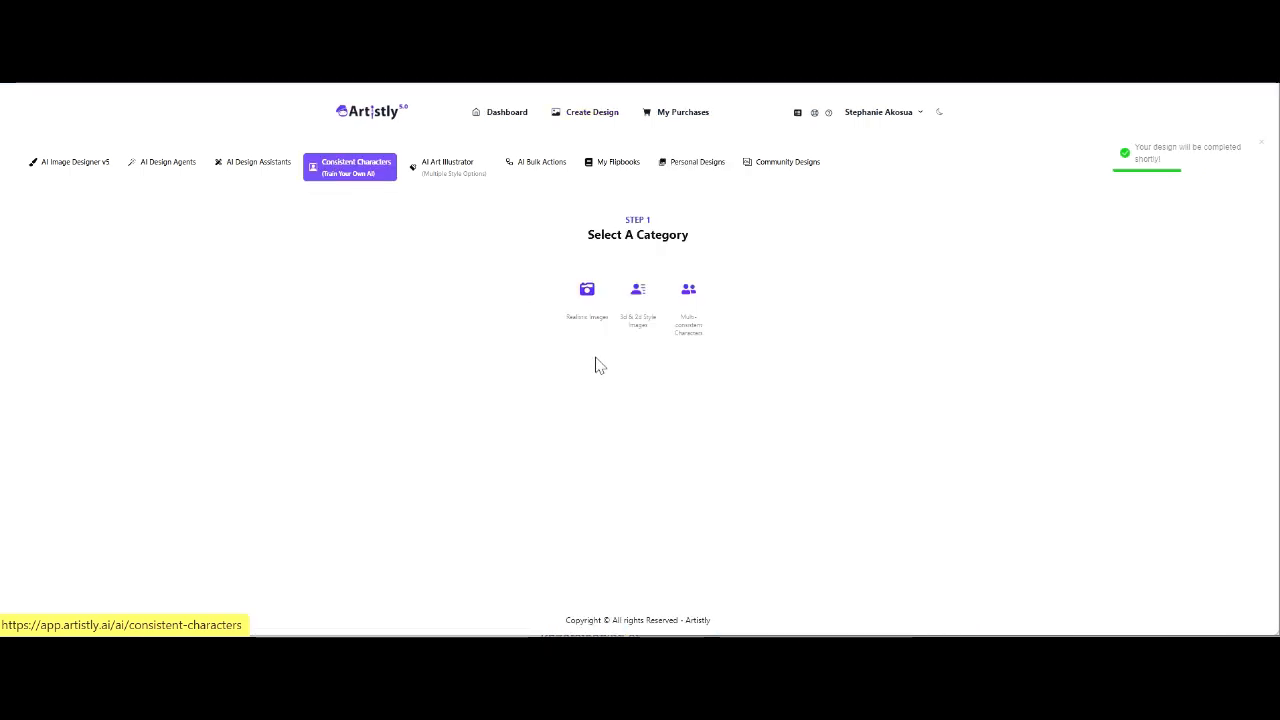
left_click(587, 291)
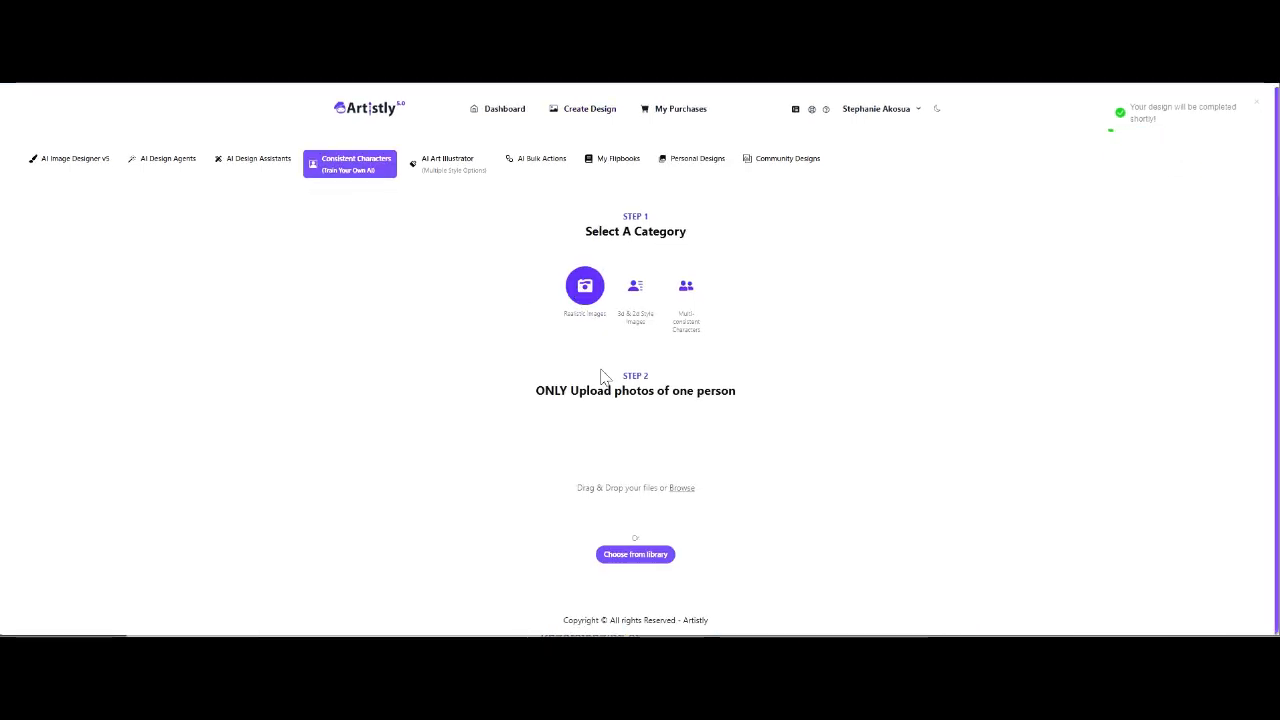
left_click(636, 554)
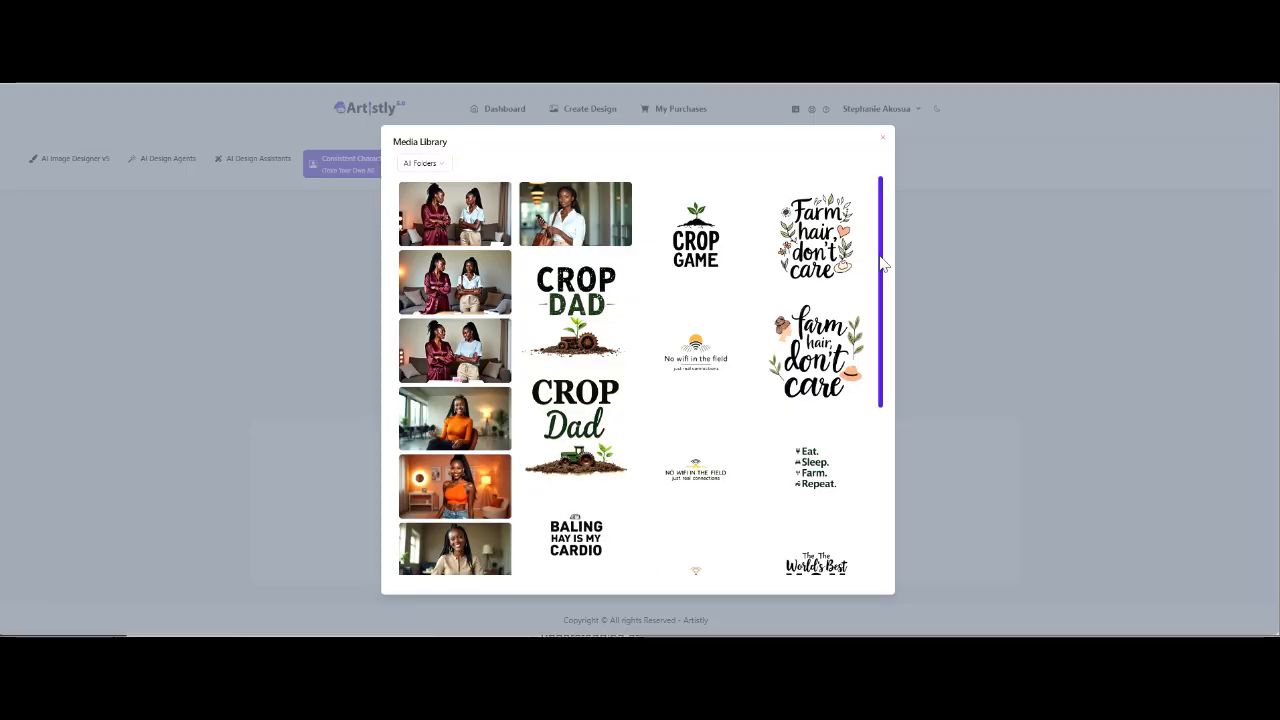
left_click_drag(883, 262, 884, 405)
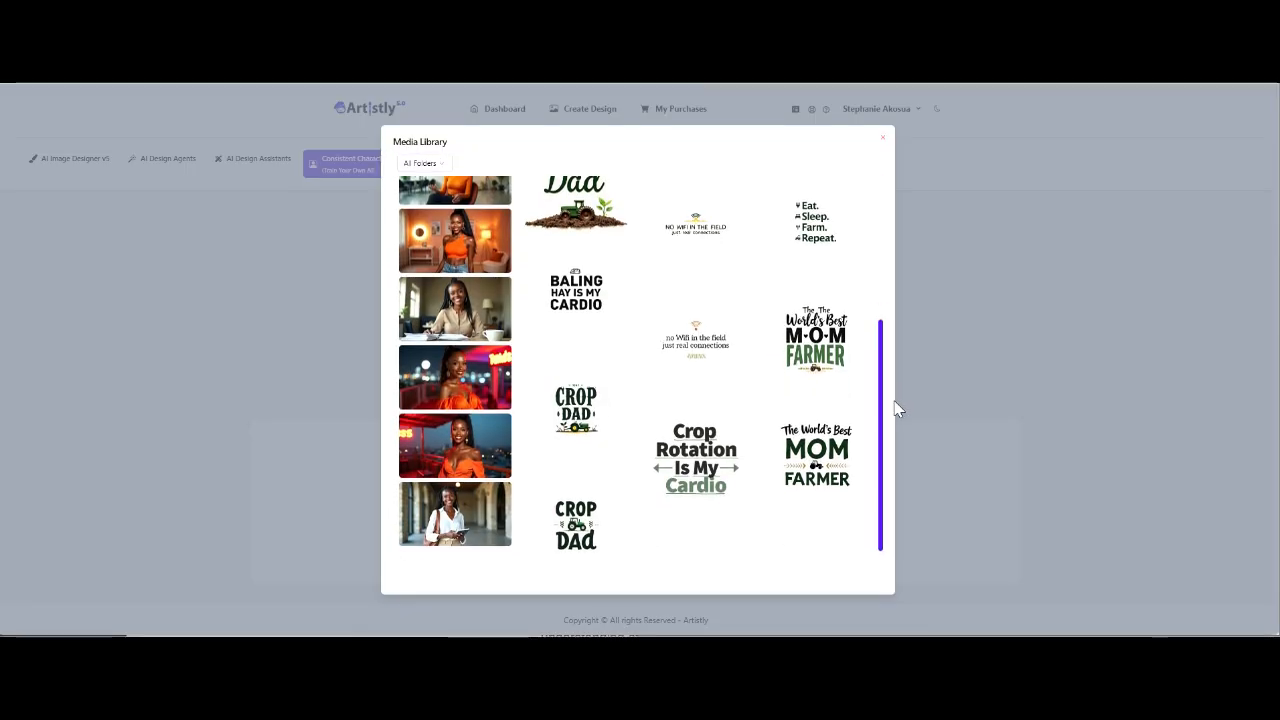
left_click(490, 435)
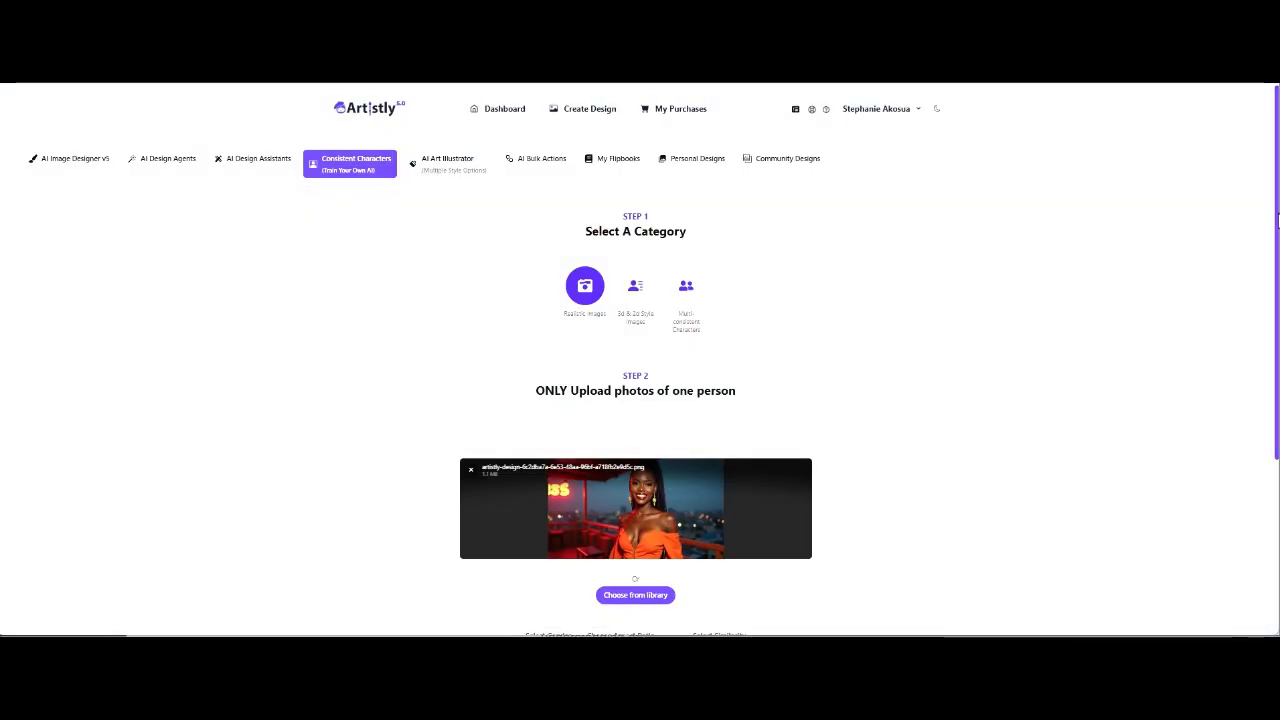
Step: Paste the Scene 5 red carpet prompt about Zara in a gold sequin gown as the image description
left_click_drag(1277, 222, 1257, 407)
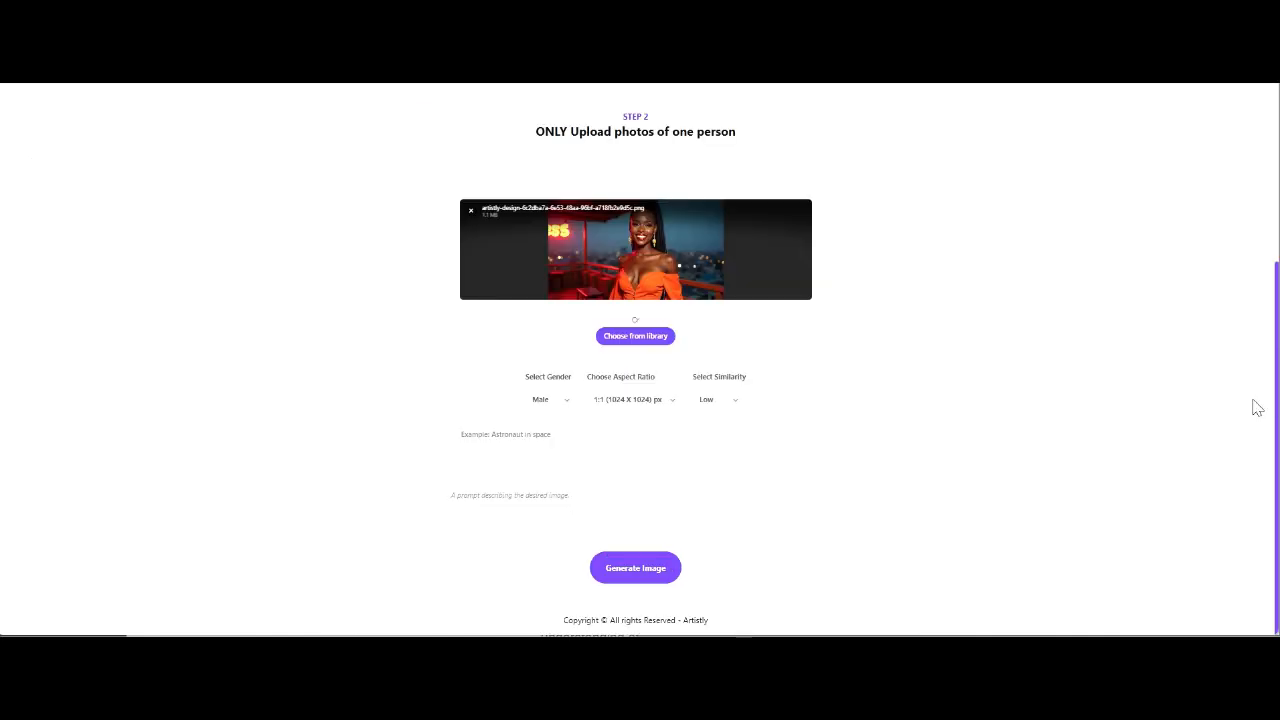
left_click(637, 440)
type("Zara, dressed in a glamorous gold sequin gown, stands frozen on the red carpet under flashing cameras. Her ponytail is perfect, her makeup is flawless—red lips, shimmery eyeshadow—but her expression is shocked, her eyes wide as a reporter holds up a mic and asks her a question about law.  Behind her is a glowing step-and-repeat banner with logos. People nearby are staring as she stammers, clearly not knowing the answer. Her smile fades. Camera flashes catch the panic in her eyes.")
Step: Set the gender to Female, the aspect ratio to 16:9 (1344 X 768) px and the similarity to High, and generate the image
left_click(562, 401)
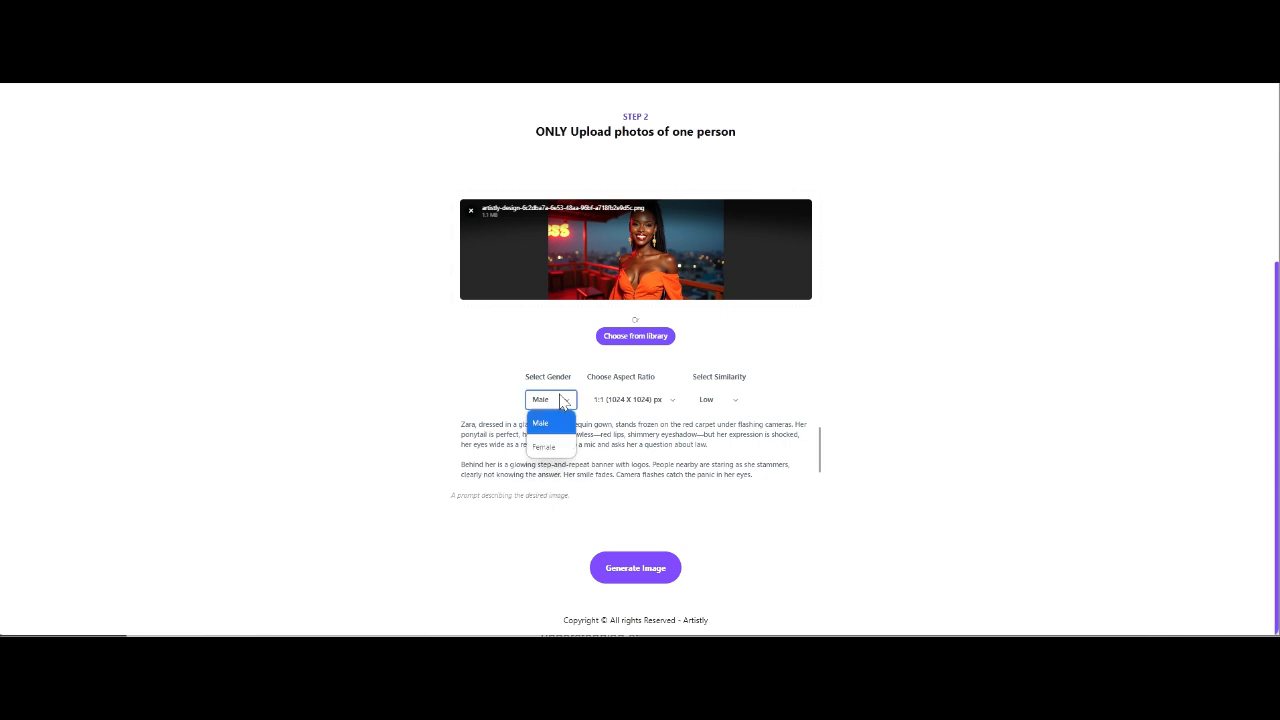
left_click(562, 448)
left_click(624, 408)
left_click(624, 405)
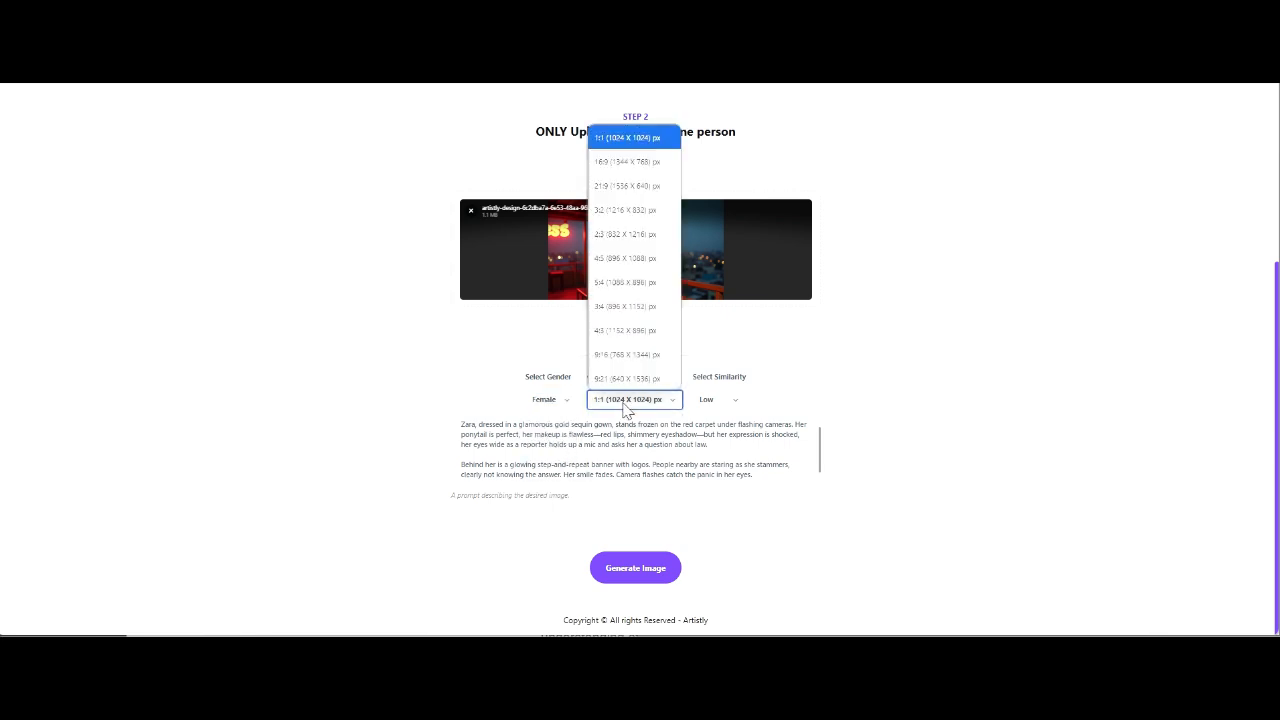
left_click(641, 161)
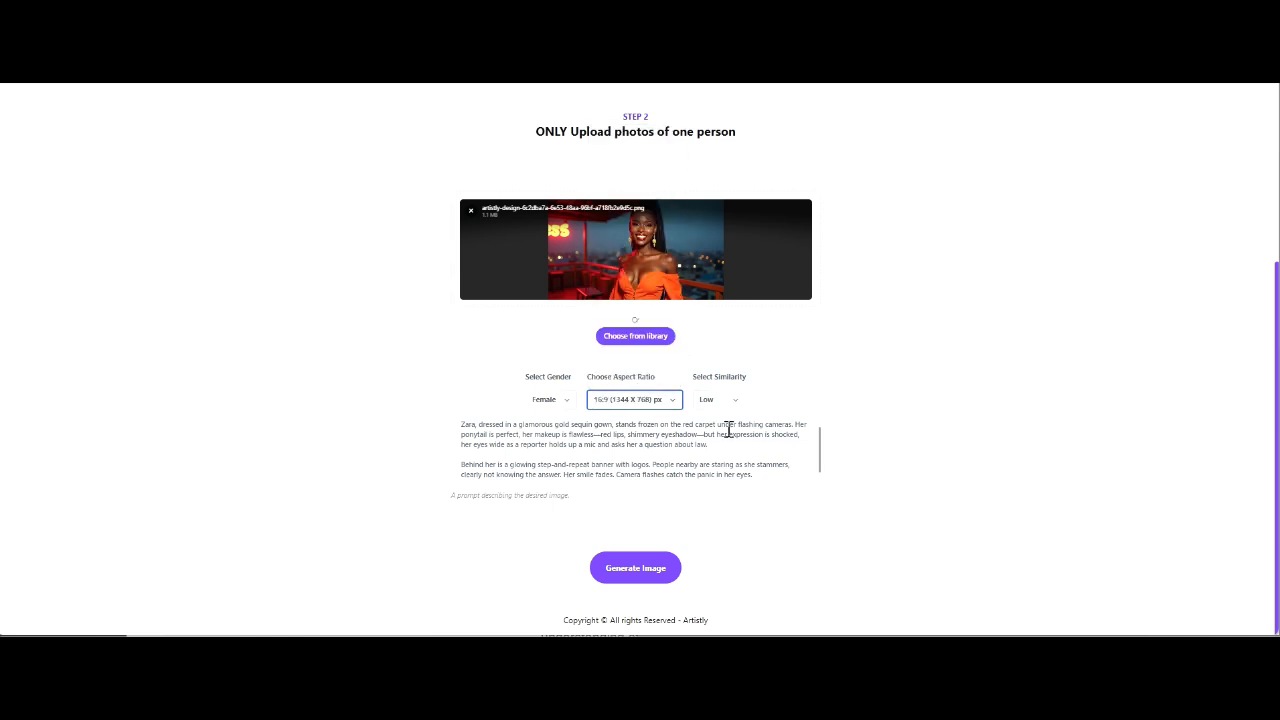
left_click(729, 405)
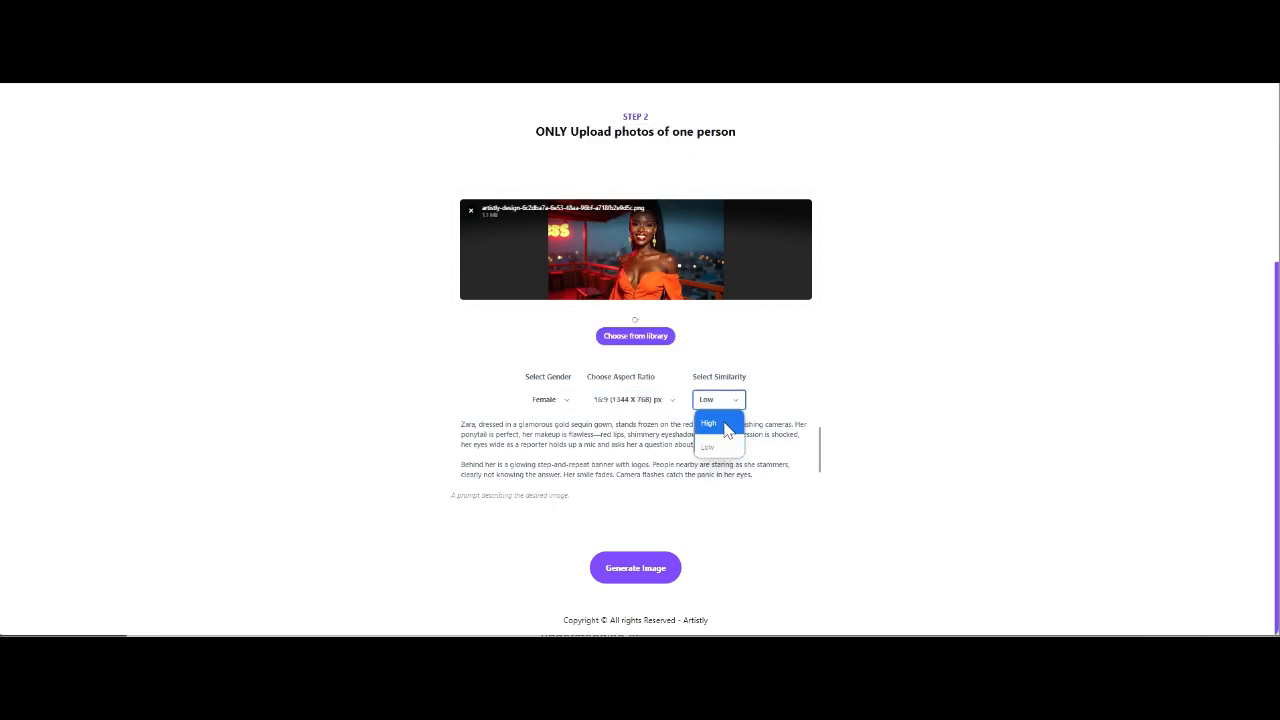
left_click(727, 430)
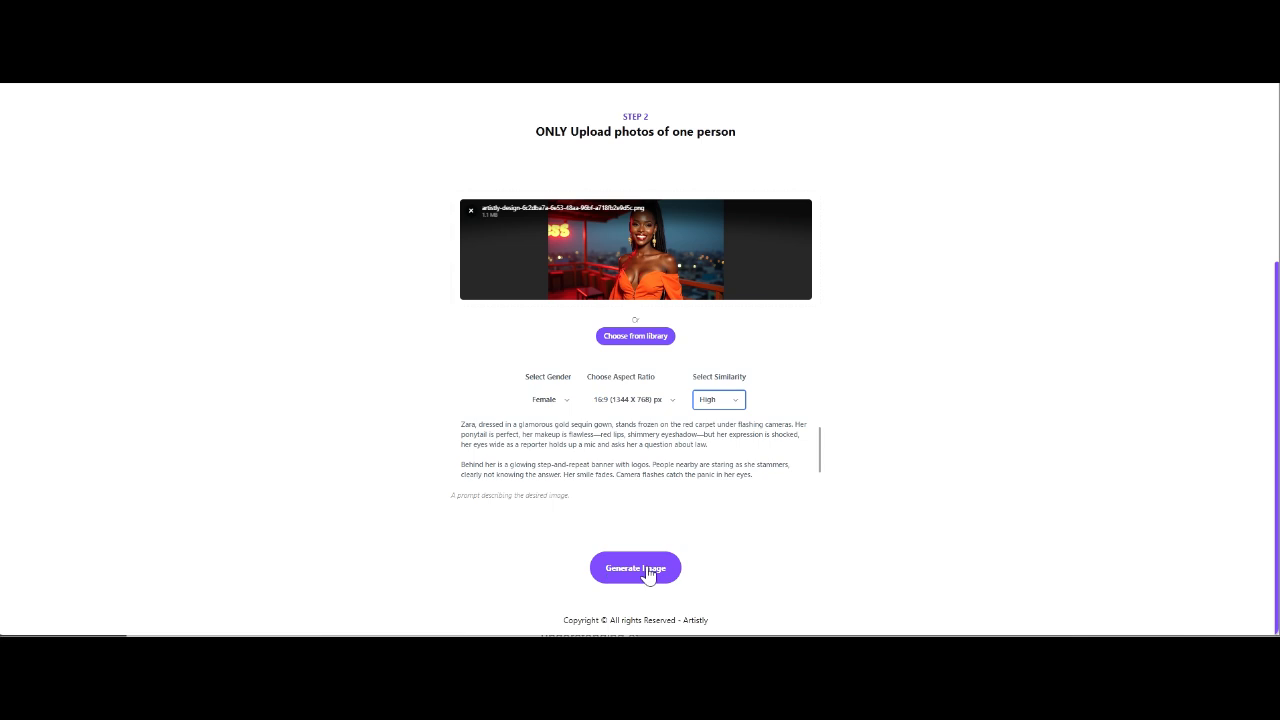
left_click(648, 572)
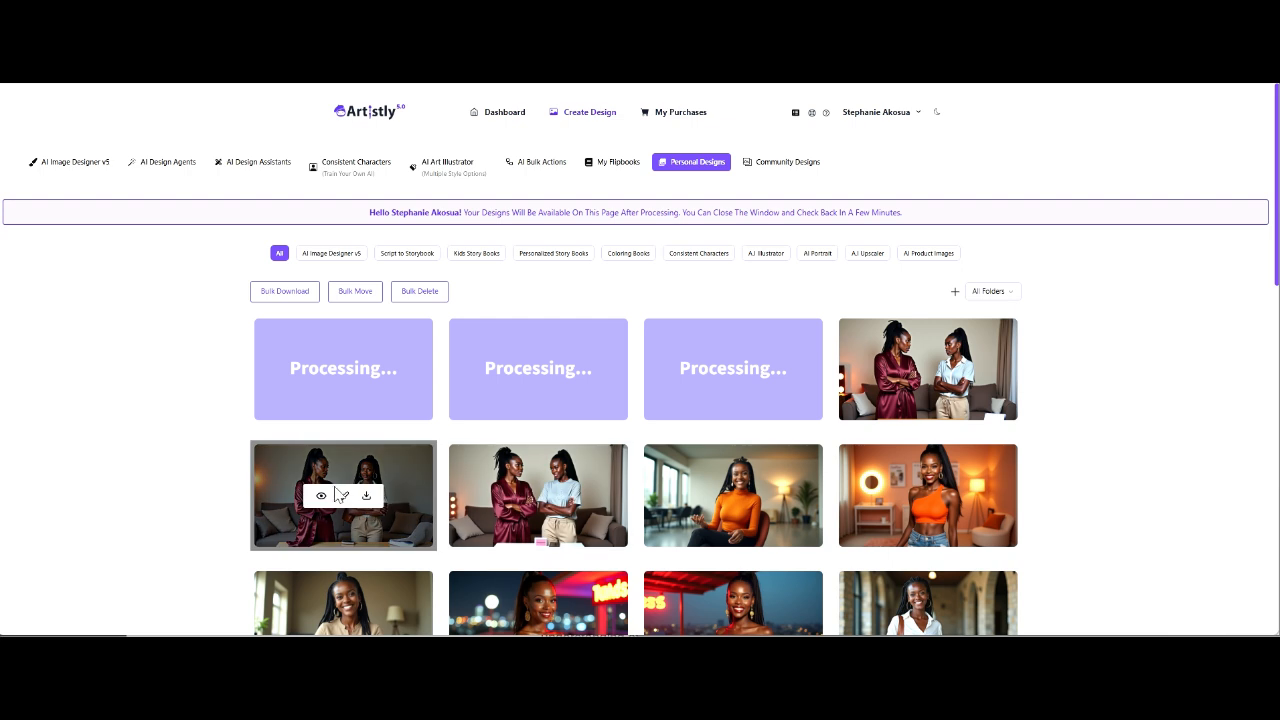
Step: Bulk-delete the second and third Scene 4 images of the arguing twins and leave the deletion mode
left_click(430, 292)
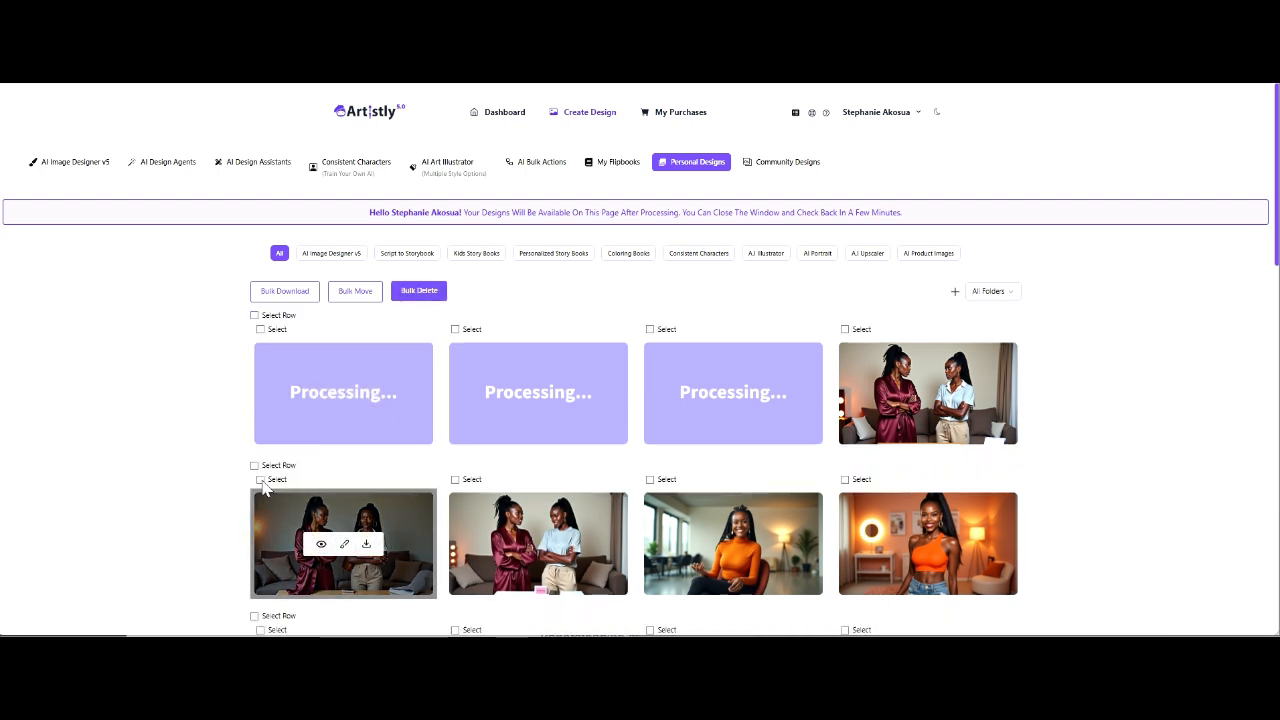
left_click(260, 480)
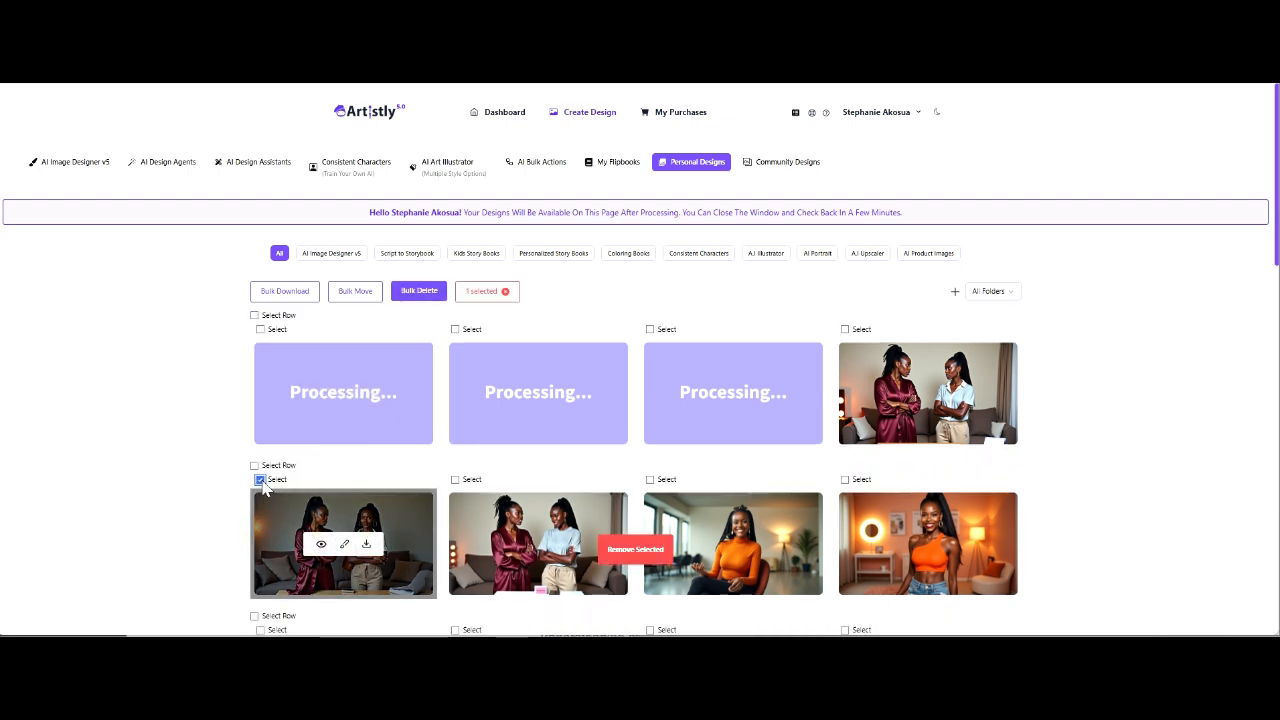
left_click(455, 480)
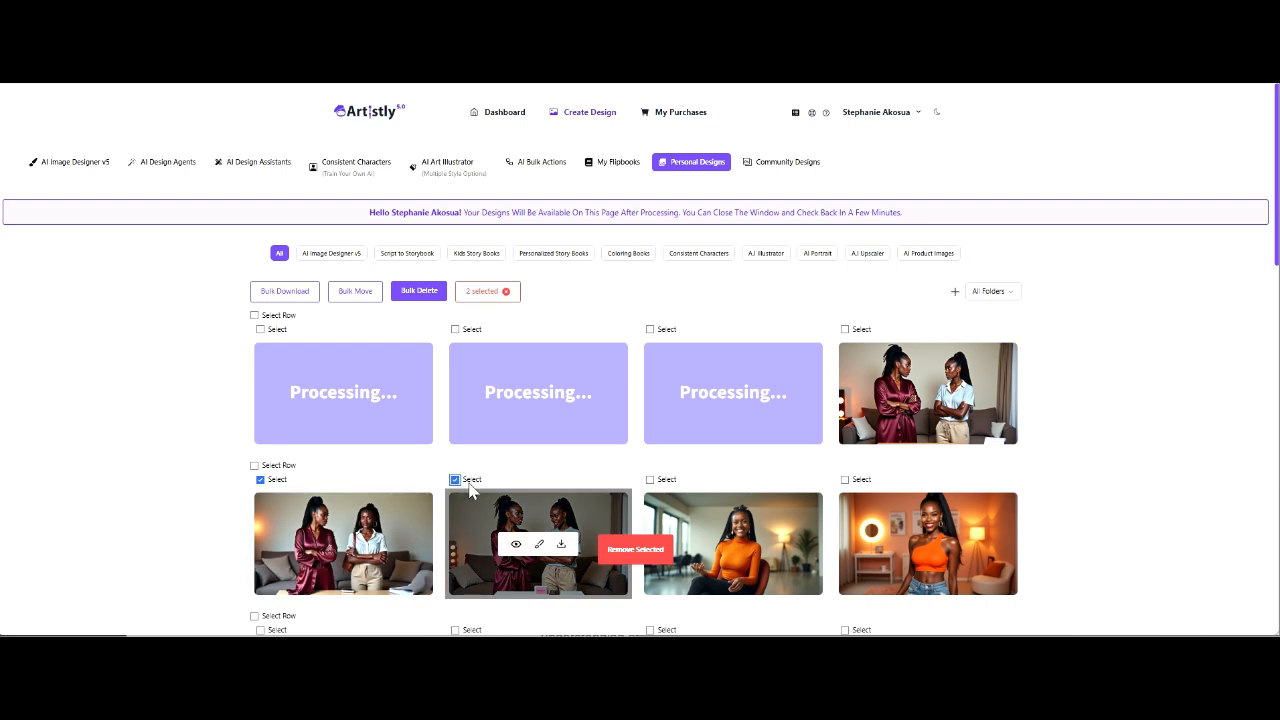
left_click(665, 549)
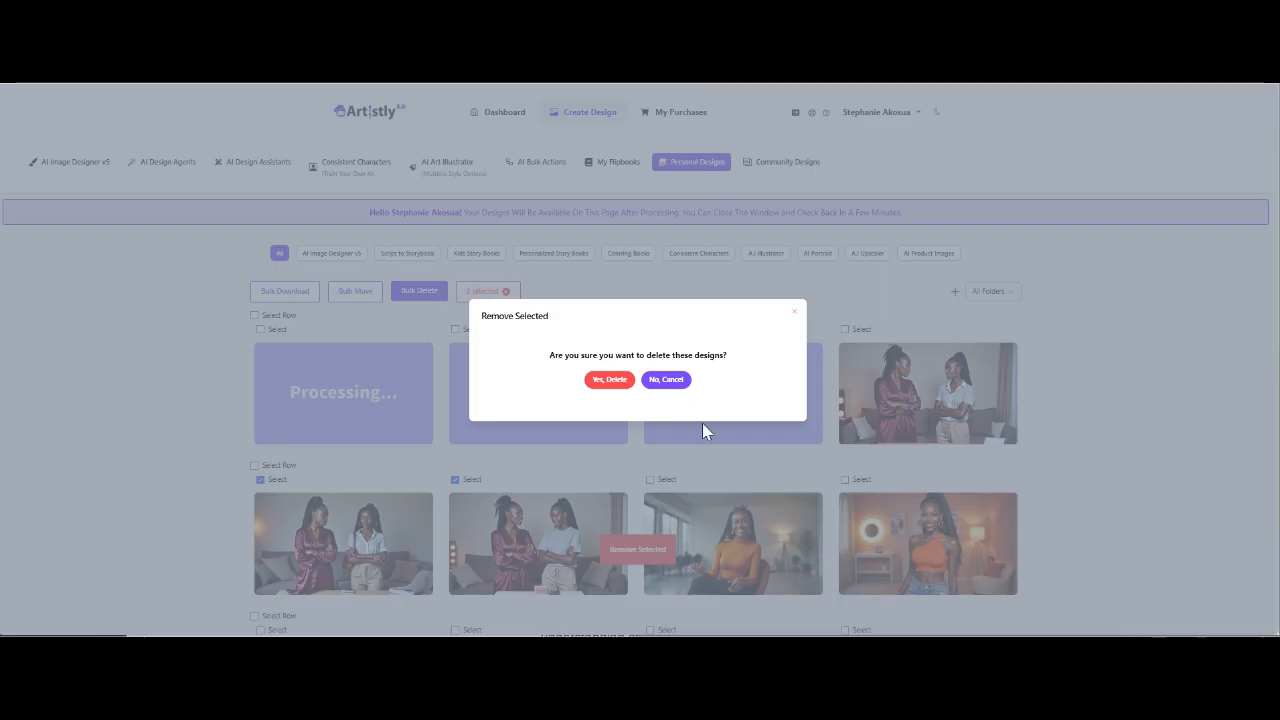
left_click(612, 383)
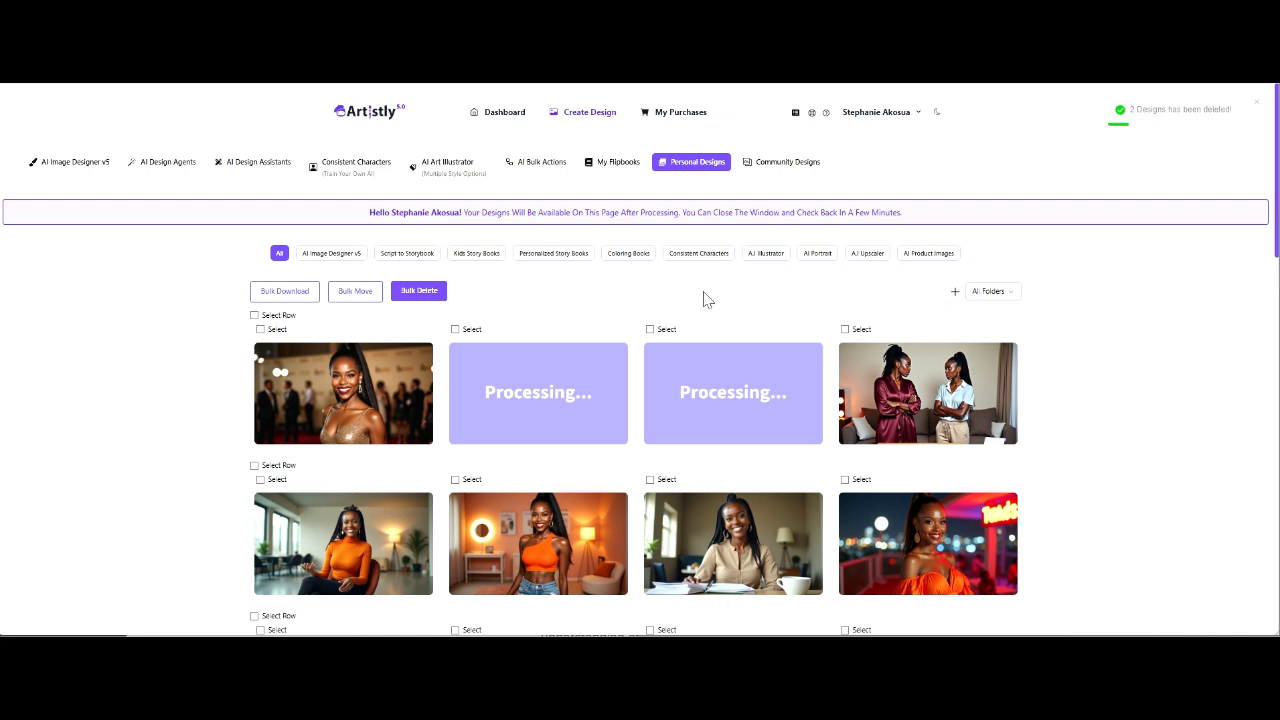
left_click(412, 291)
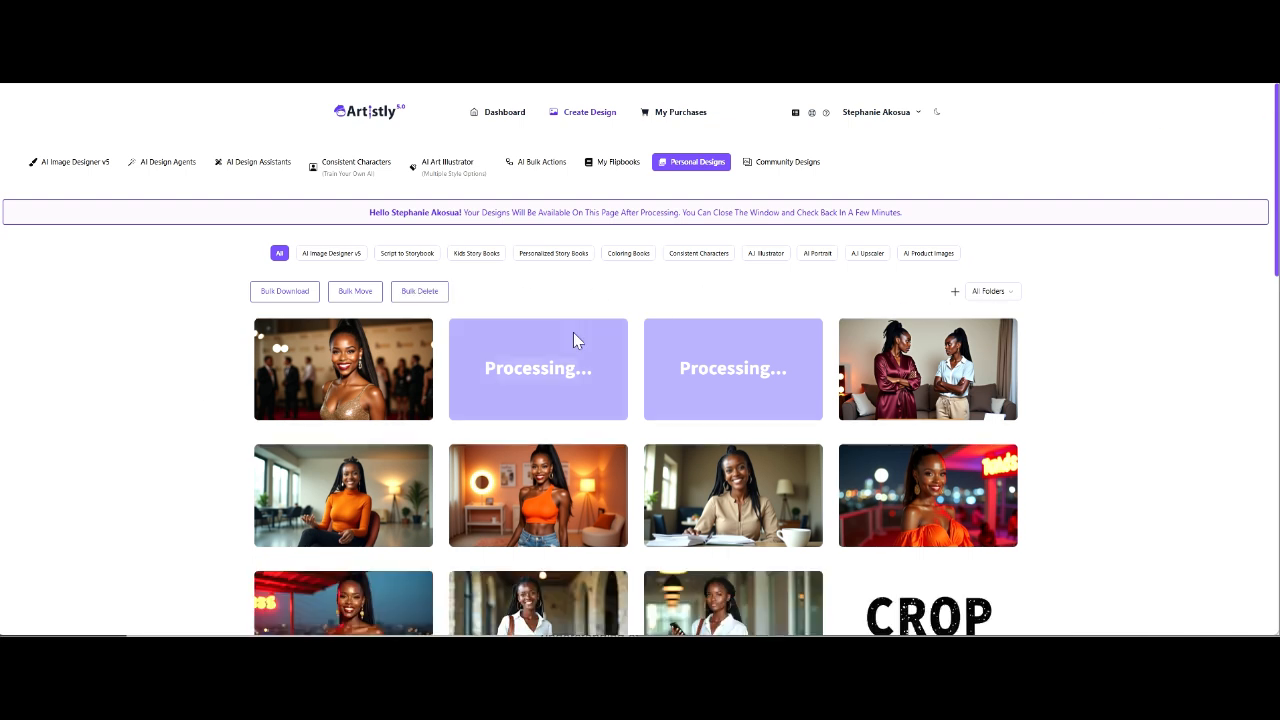
Step: Examine the new red carpet image of Zara and her earlier bedroom image in the orange crop top
mouse_move(340, 369)
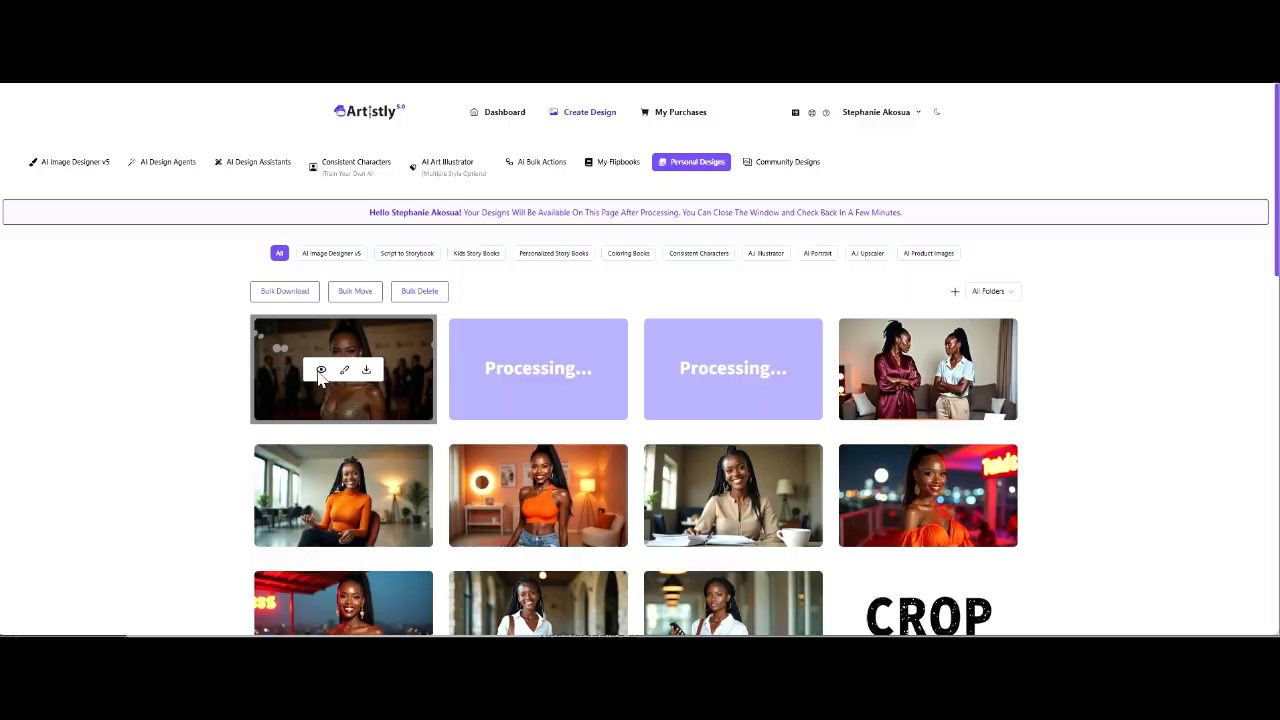
left_click(321, 371)
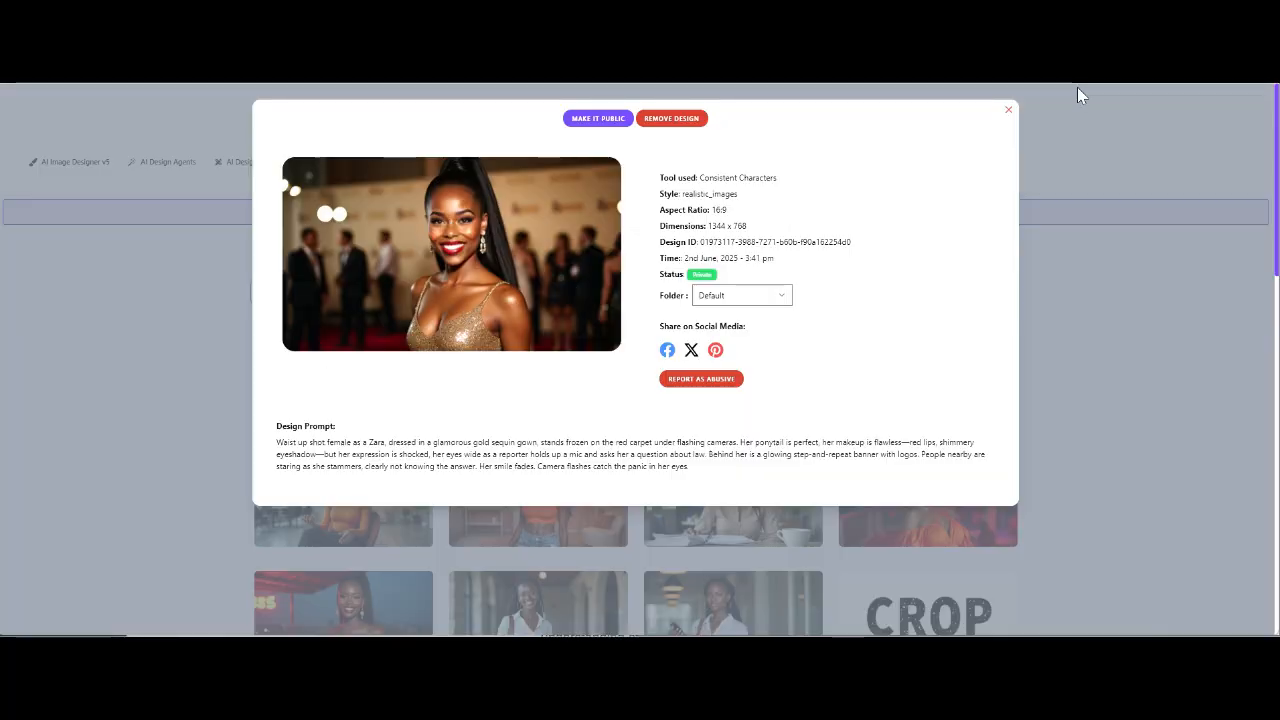
left_click(1008, 112)
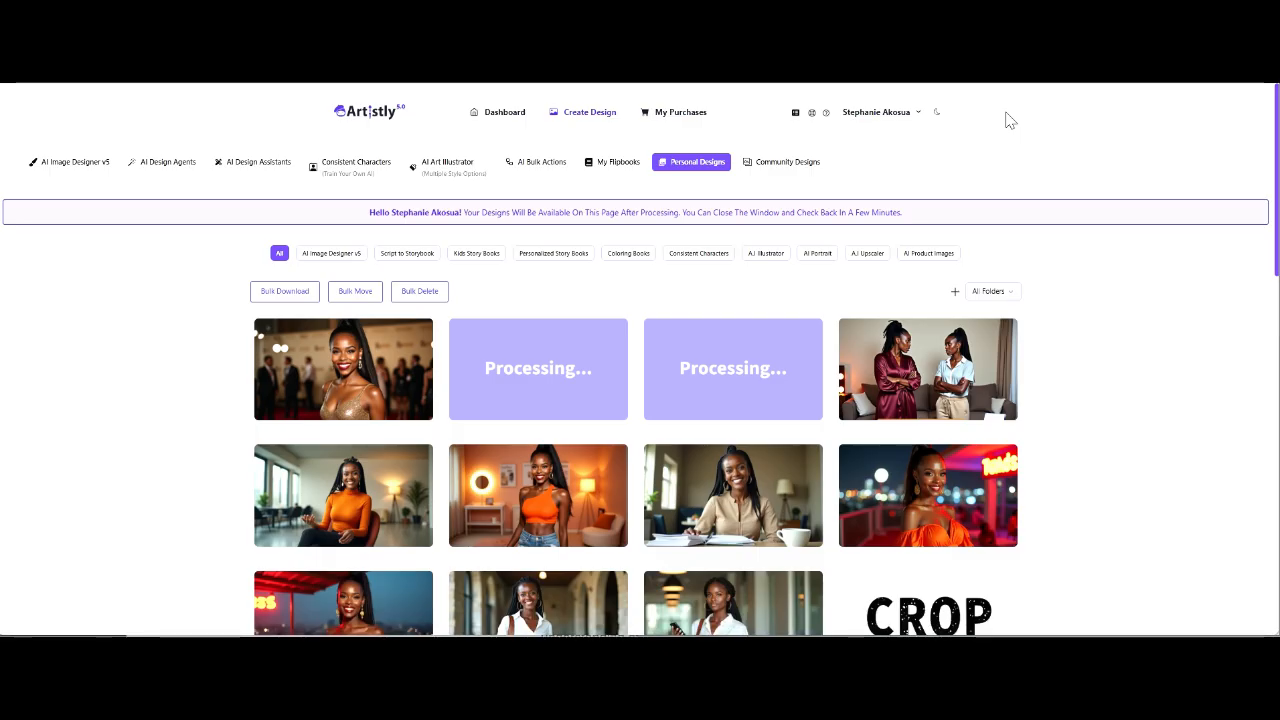
left_click(516, 499)
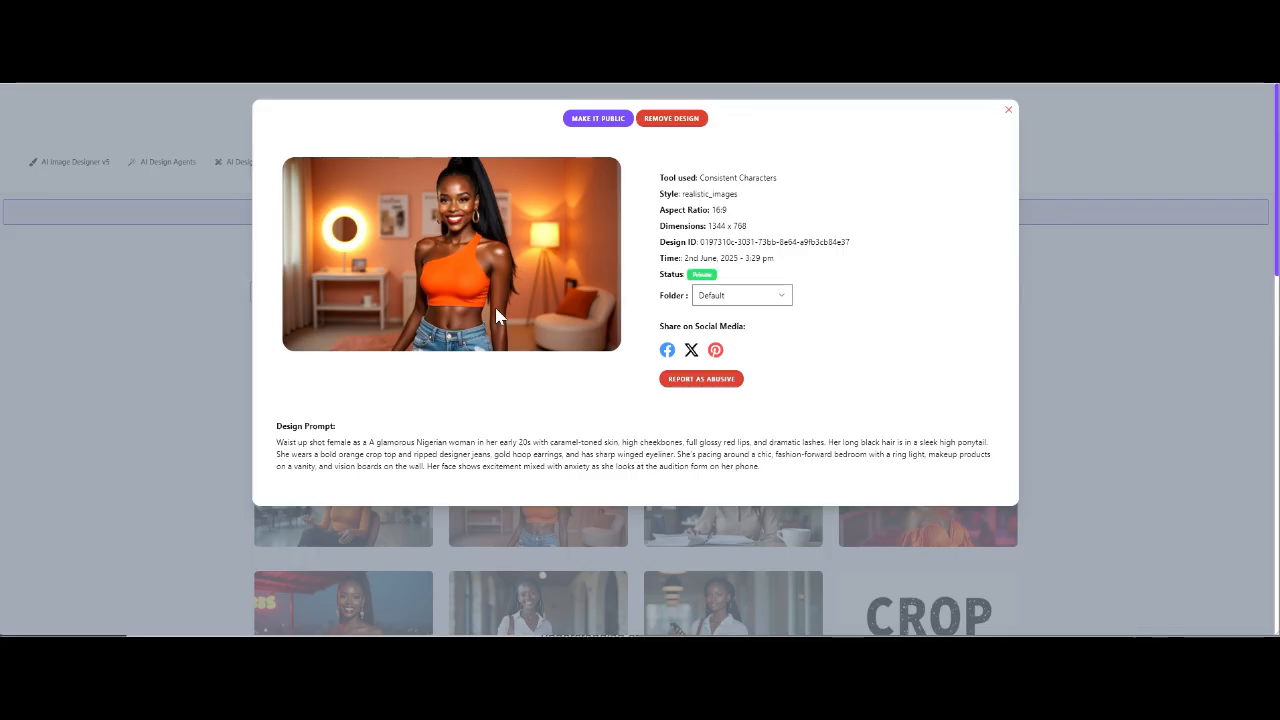
left_click(1008, 112)
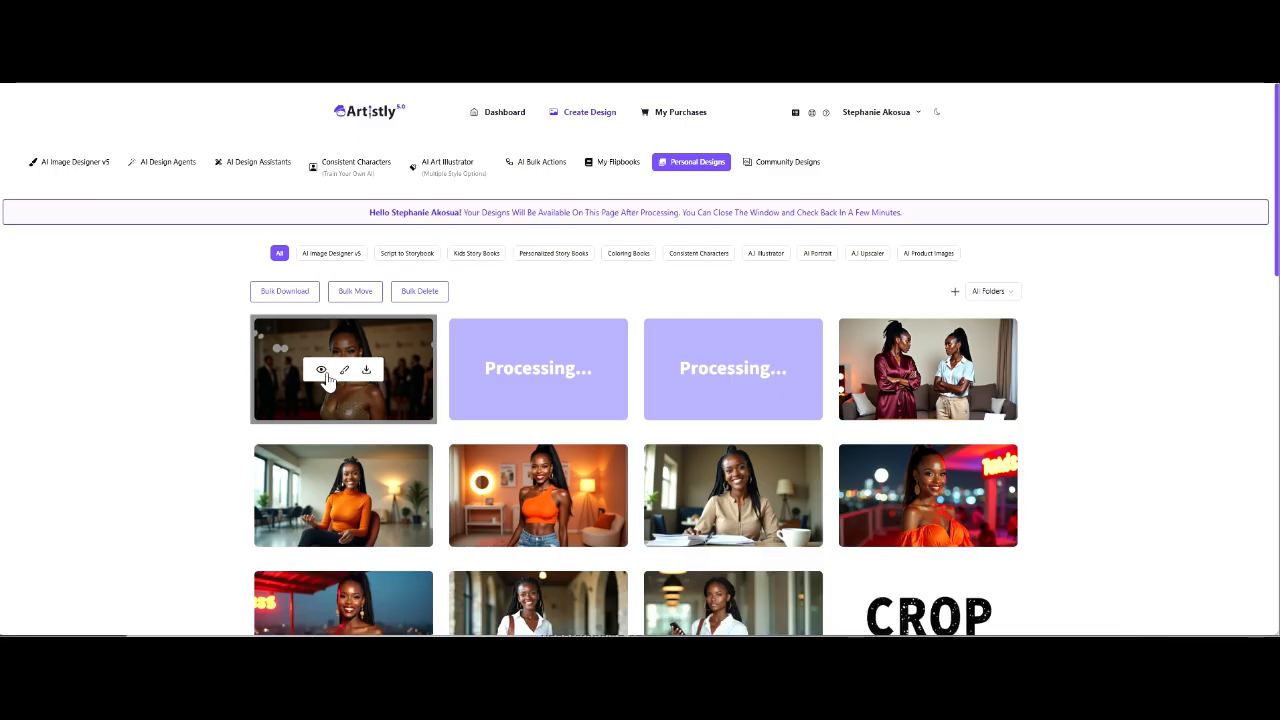
Step: View Zara's red carpet image, and copy the full design prompt of her earlier bedroom image in the orange crop top
left_click(322, 371)
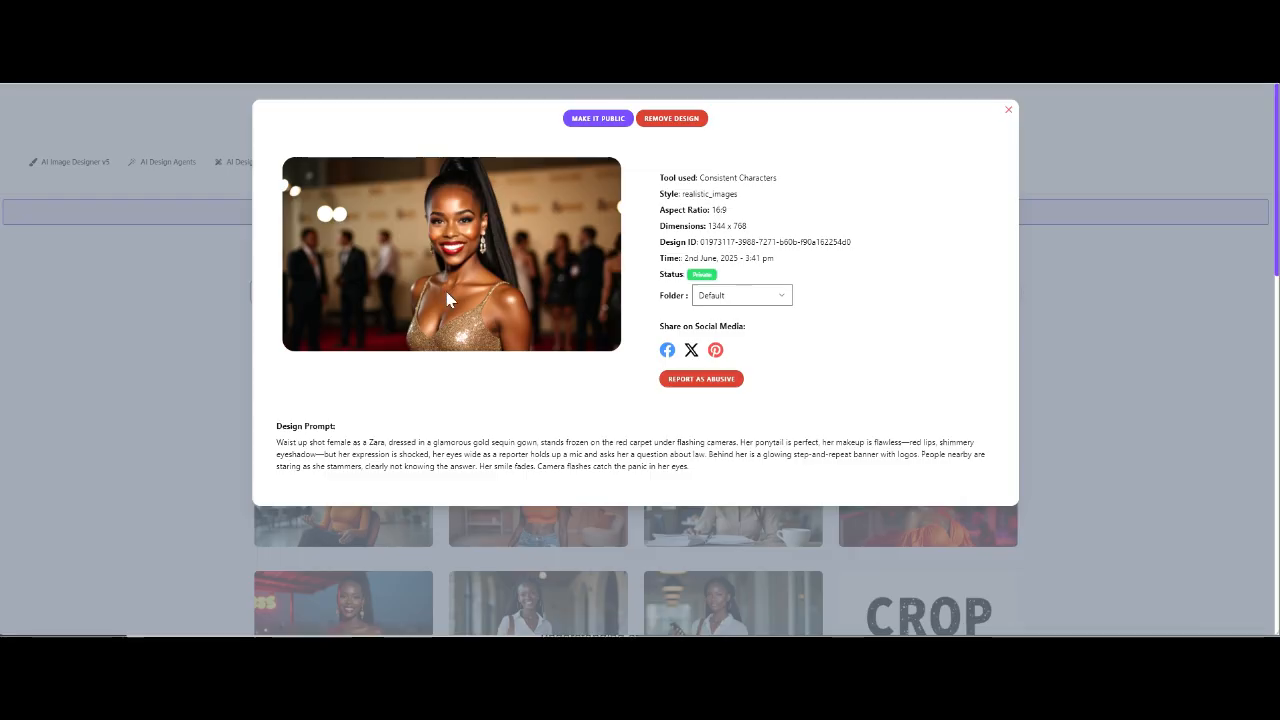
left_click(1010, 112)
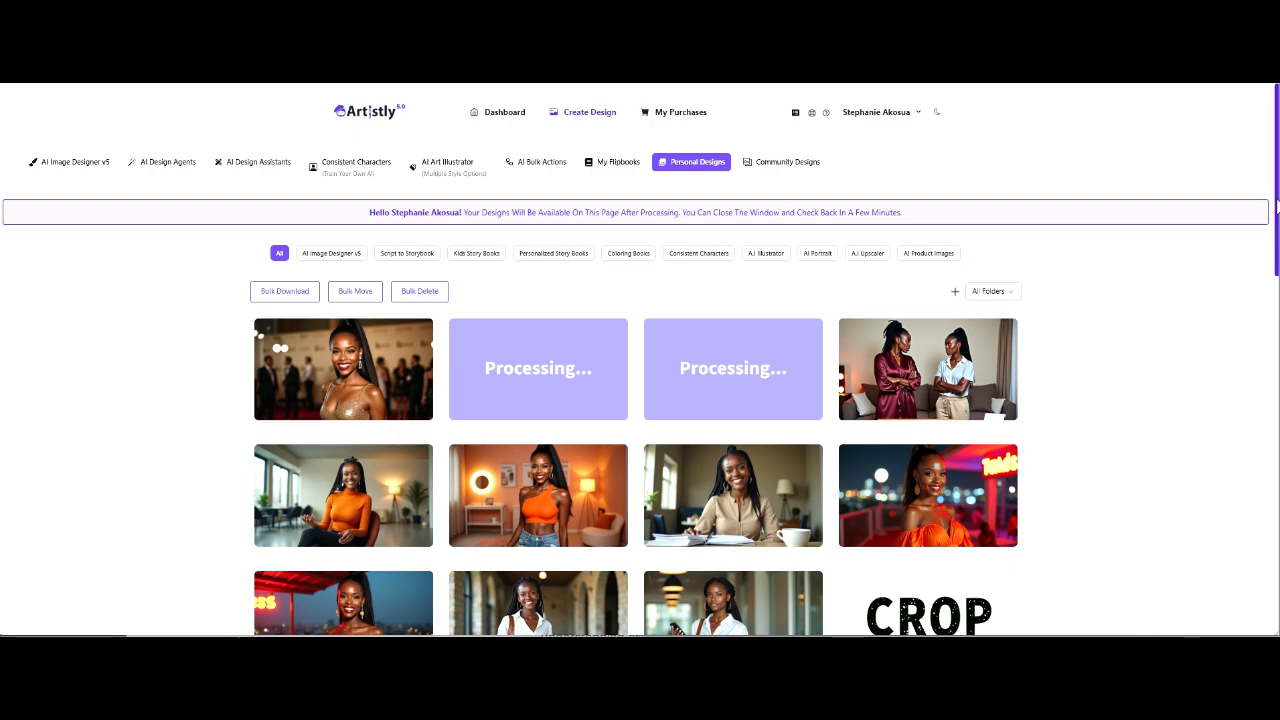
mouse_move(1277, 203)
left_mouse_down()
mouse_move(1277, 287)
mouse_move(1277, 218)
left_mouse_up()
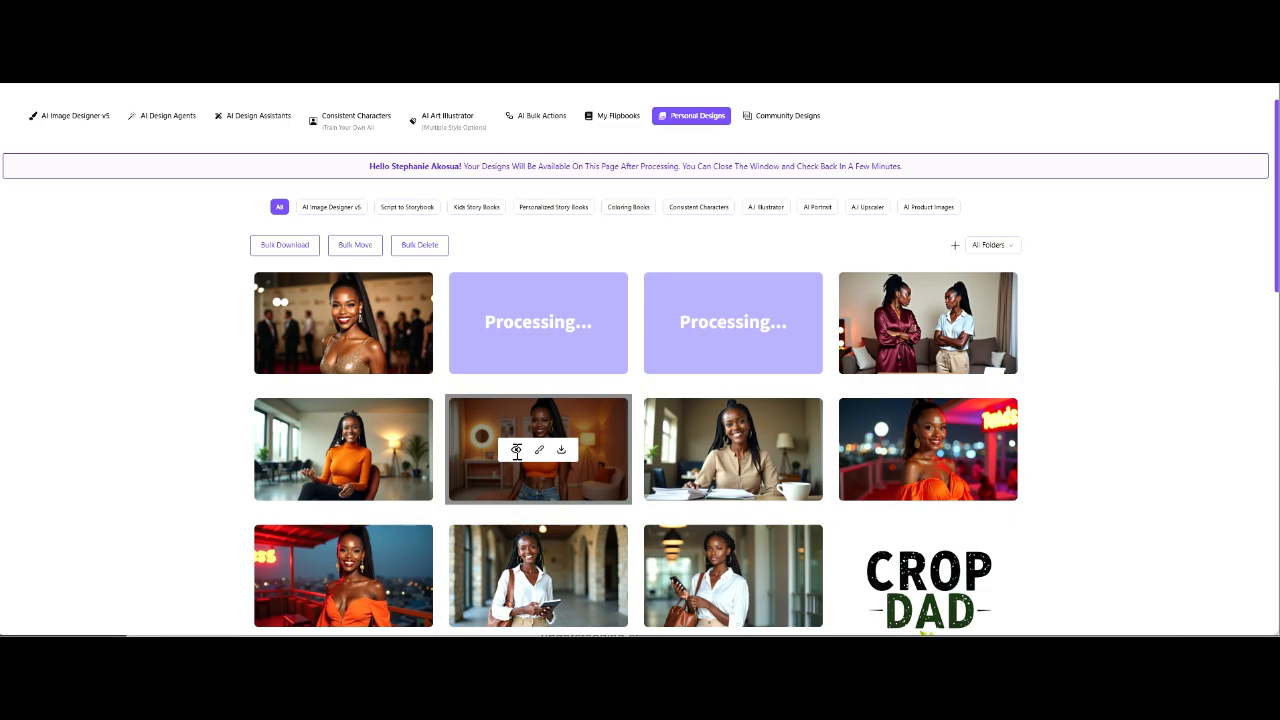
left_click(516, 451)
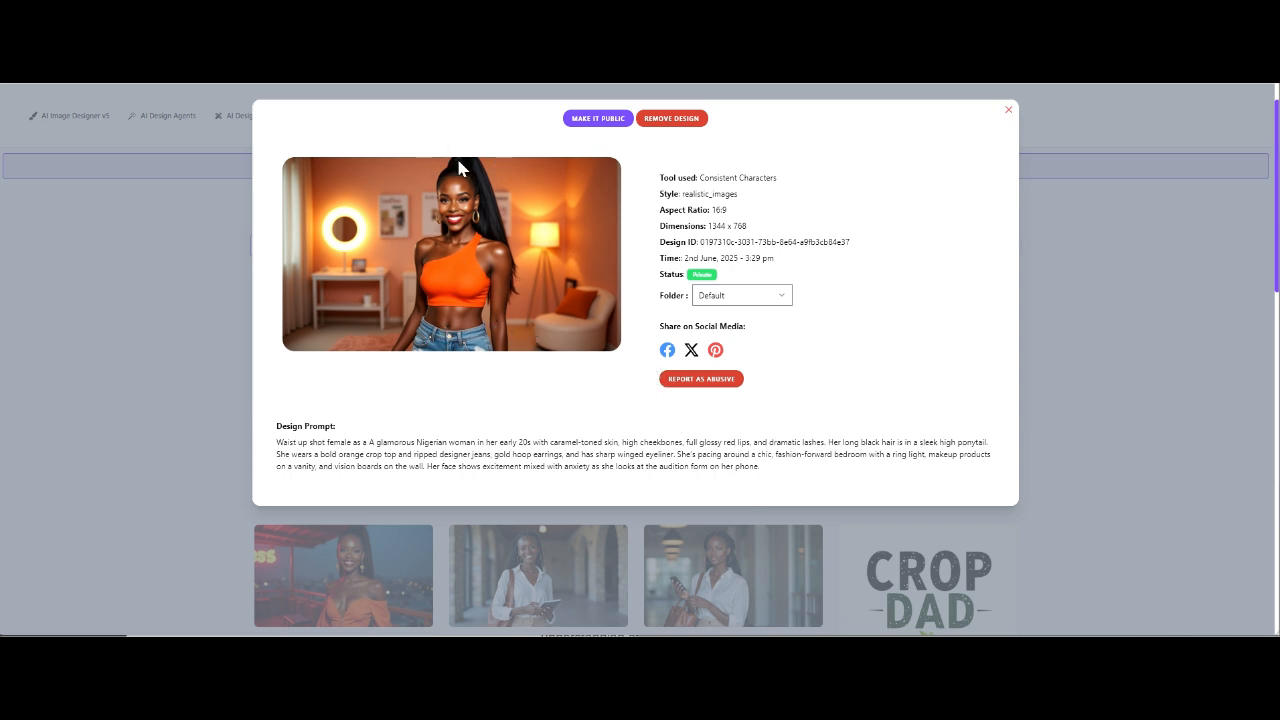
left_click_drag(768, 483, 277, 446)
key("ctrl+c")
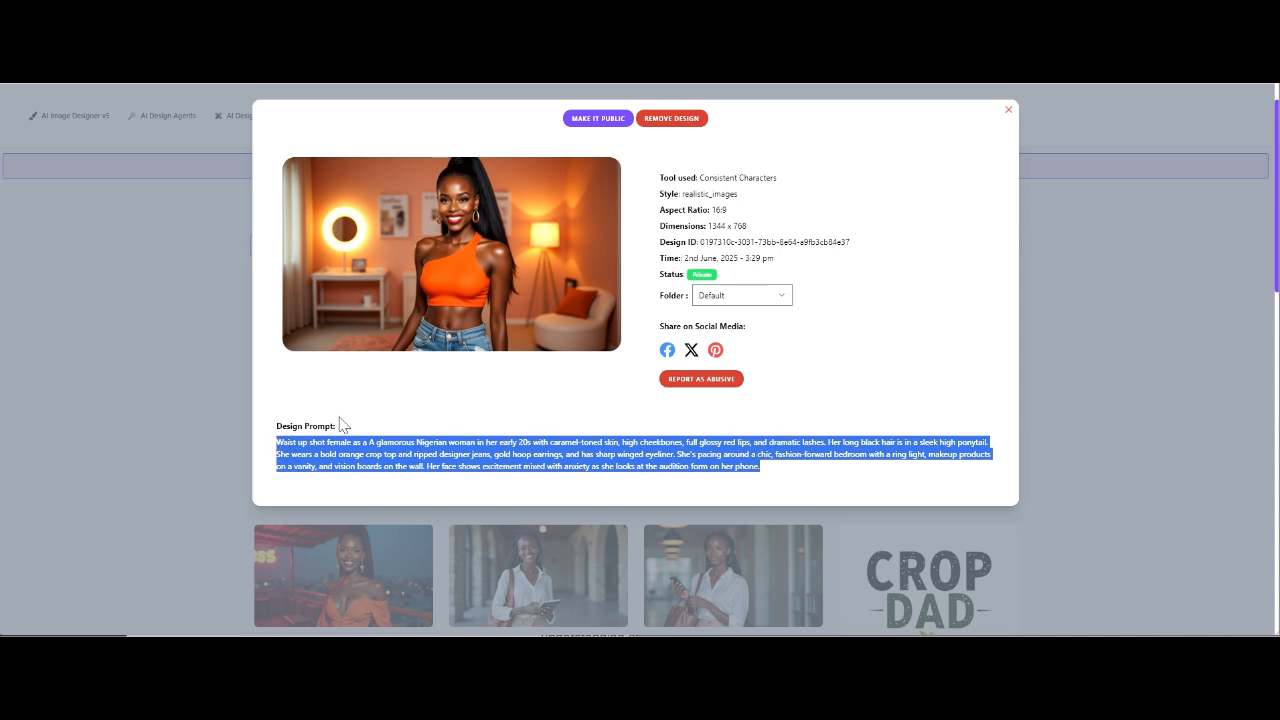
left_click(1007, 113)
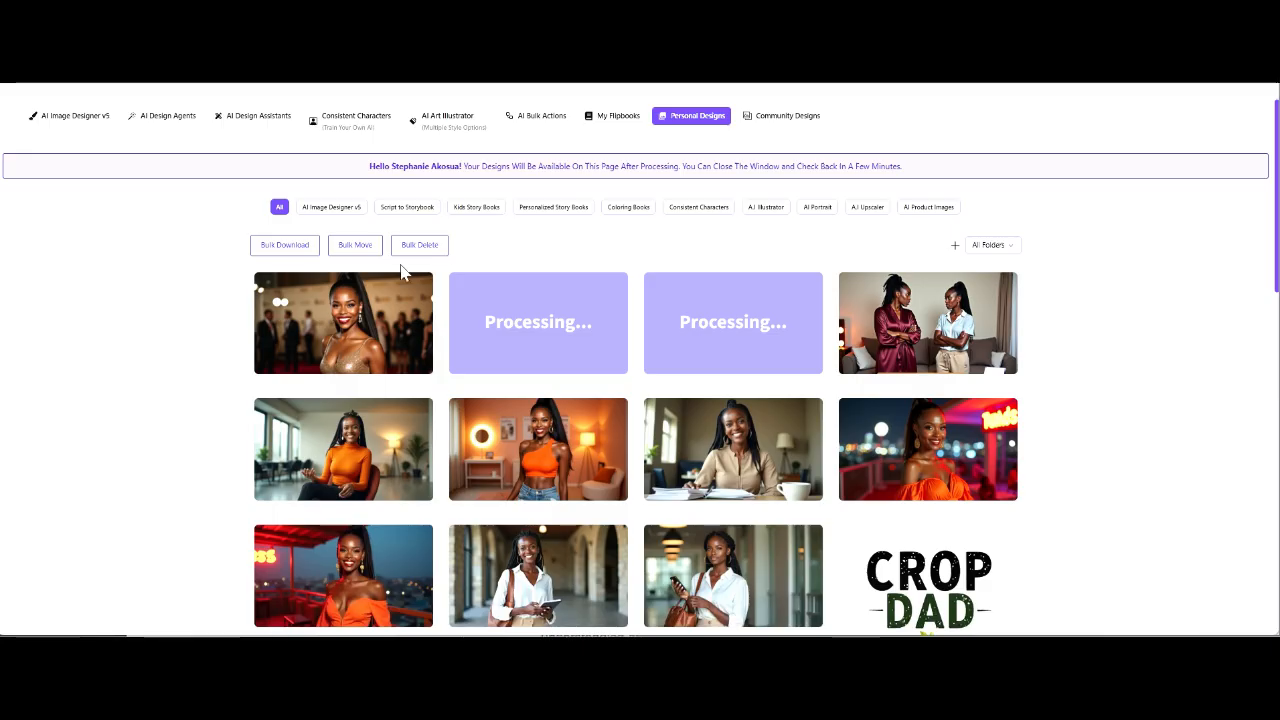
Step: Start a realistic consistent-character image with Zara's rooftop picture in the orange off-shoulder dress from the library as the reference
left_click(355, 118)
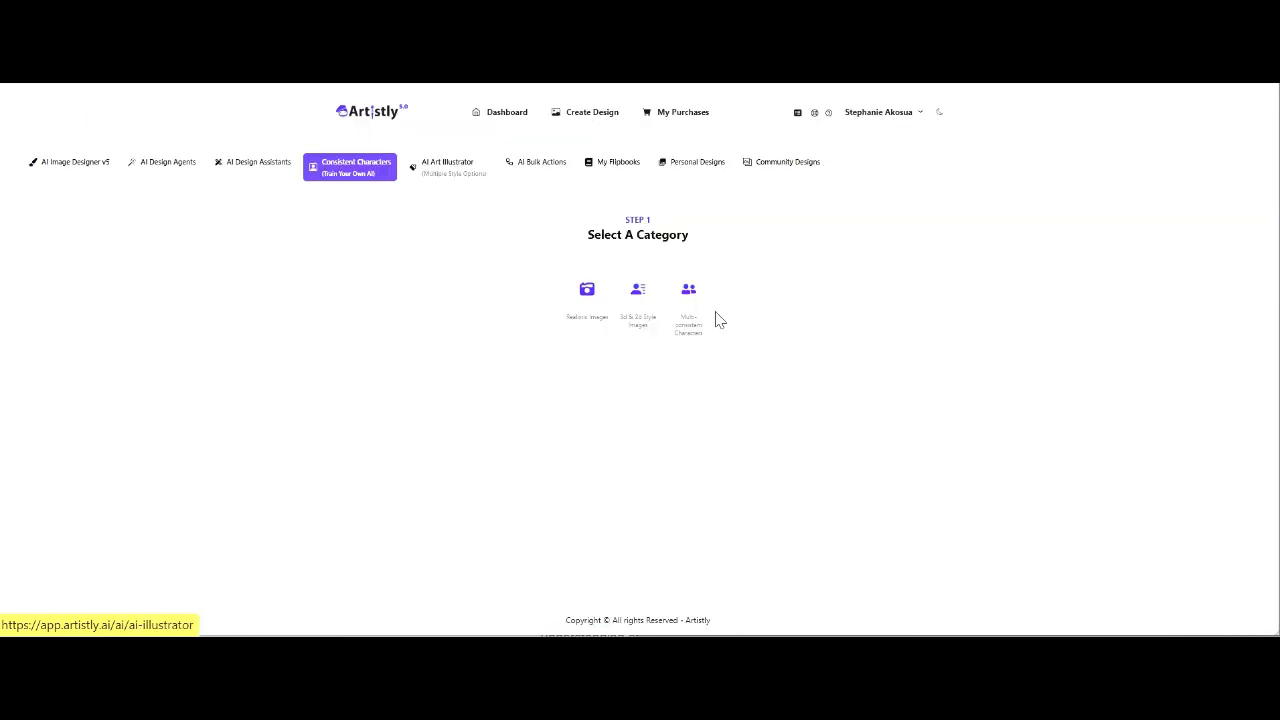
left_click(585, 296)
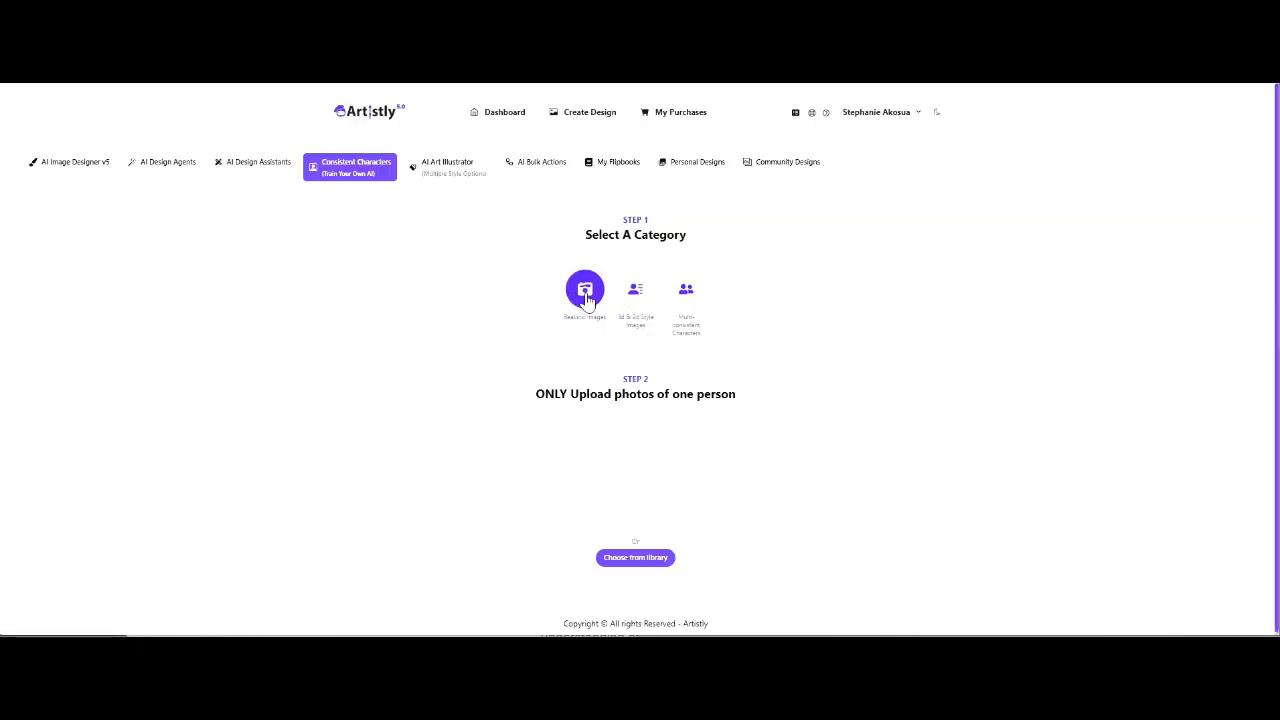
left_click(650, 556)
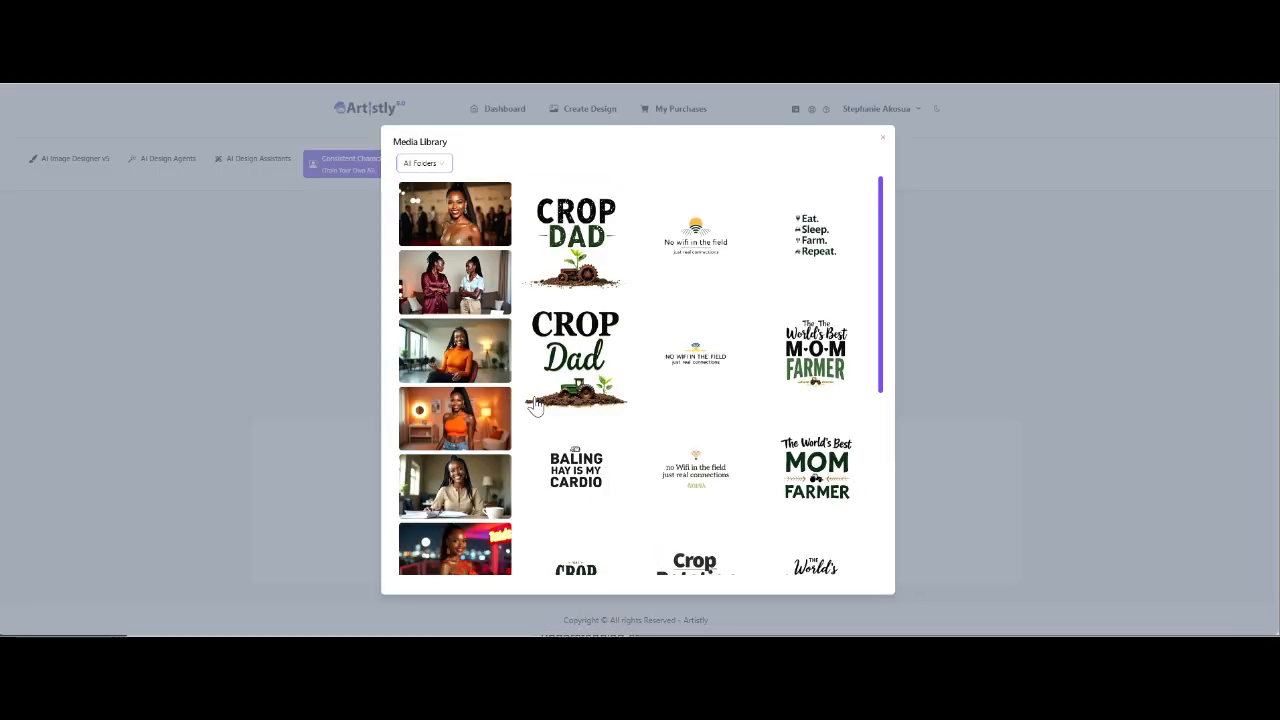
left_click(468, 543)
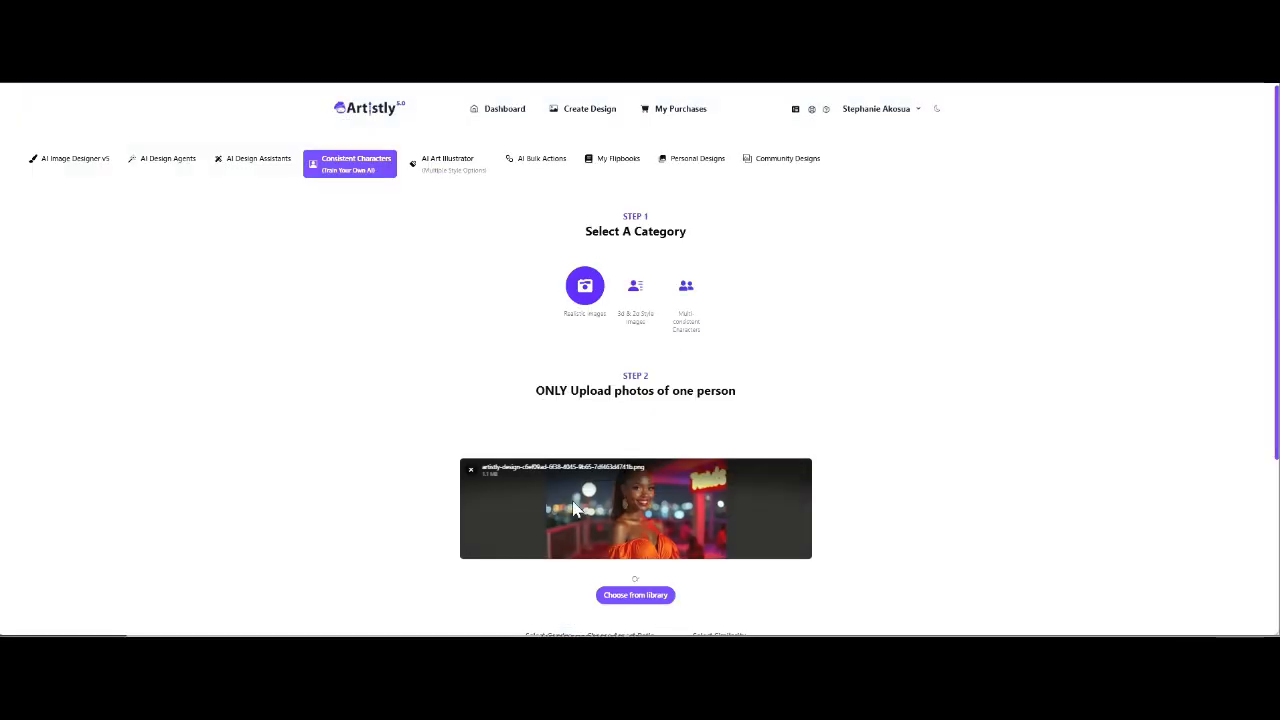
Step: Set Female, 16:9 (1344 X 768) px and High similarity, paste the copied bedroom prompt and generate the image
scroll(1274, 255, "down", 1)
scroll(720, 437, "down", 3)
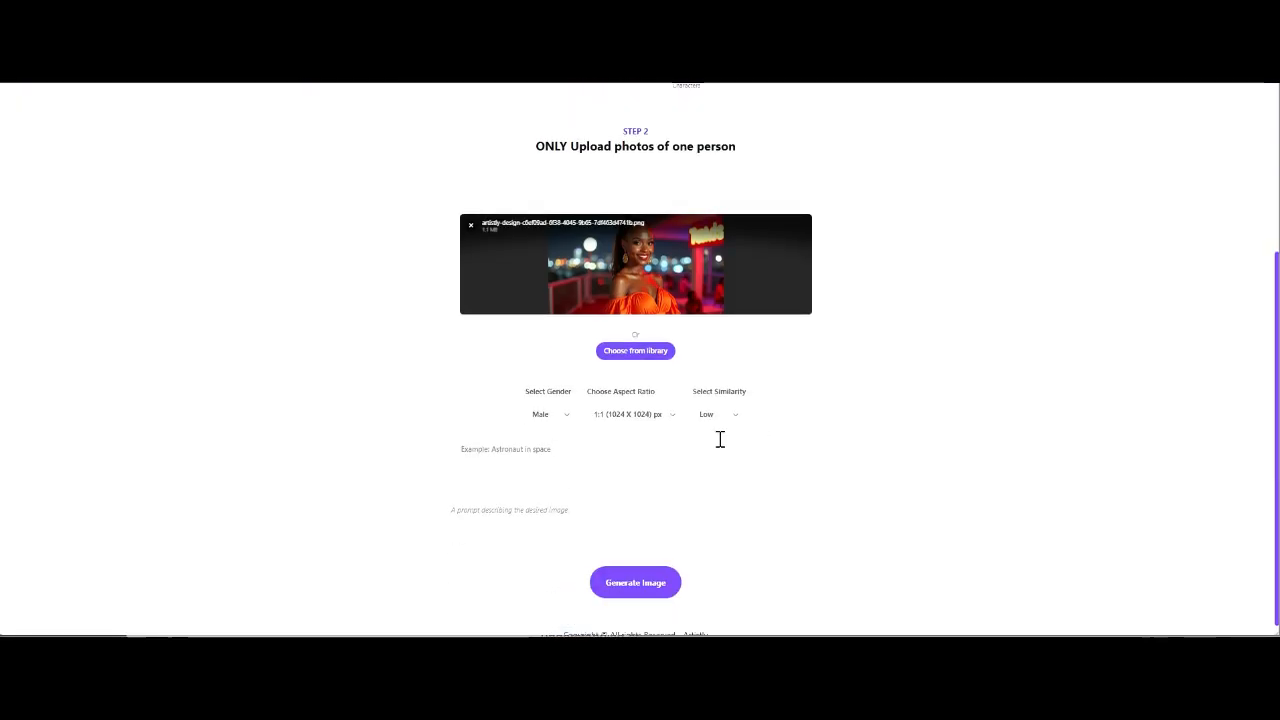
left_click(566, 416)
left_click(562, 462)
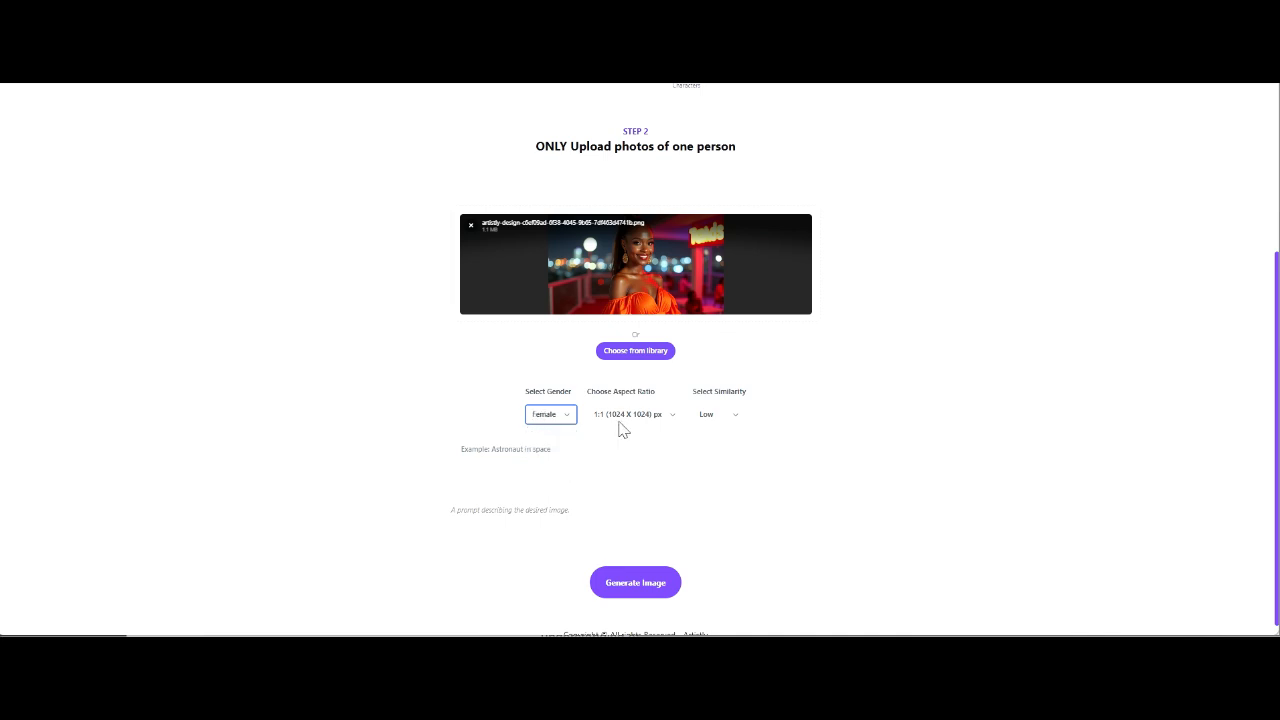
left_click(621, 415)
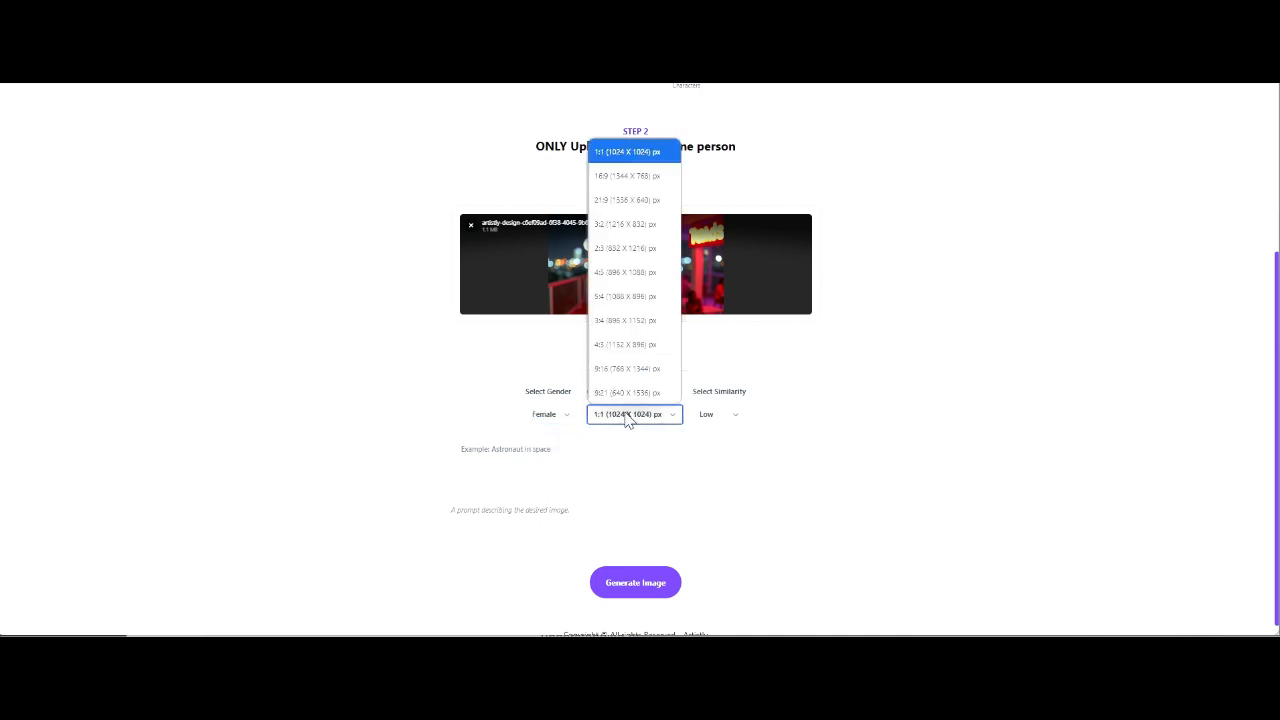
left_click(652, 176)
left_click(734, 415)
left_click(726, 451)
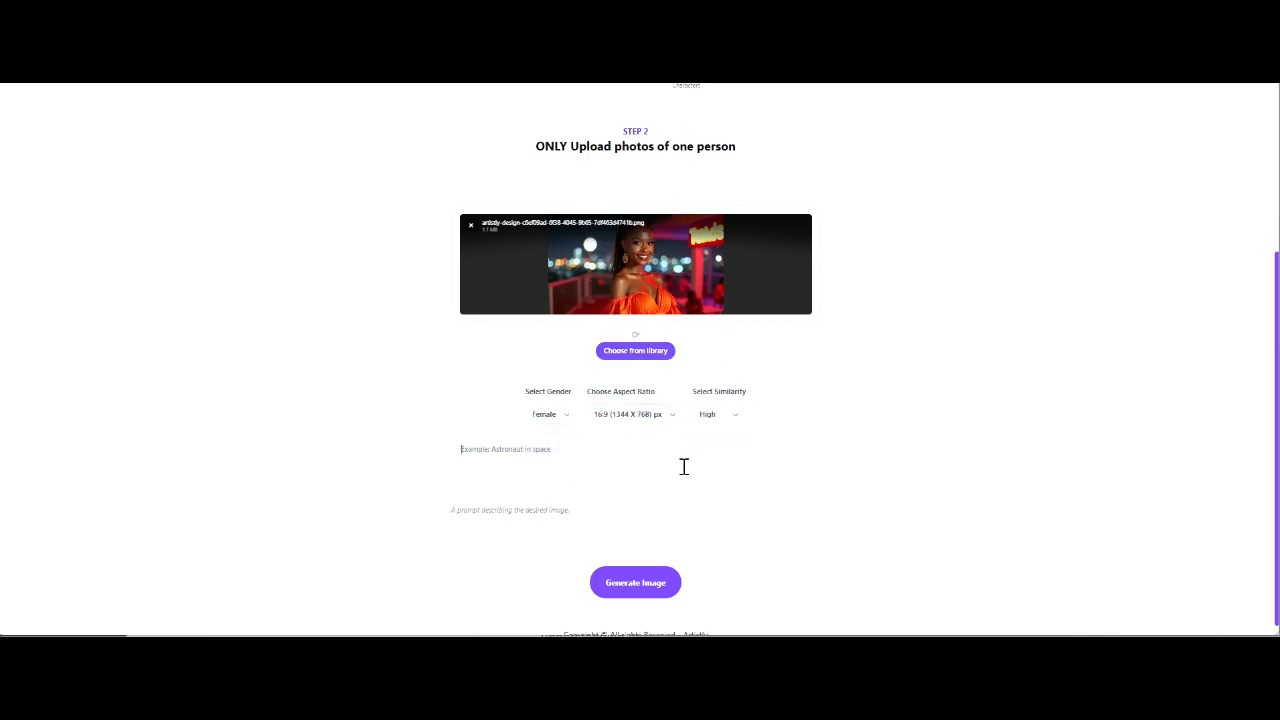
left_click(684, 467)
key("ctrl+v")
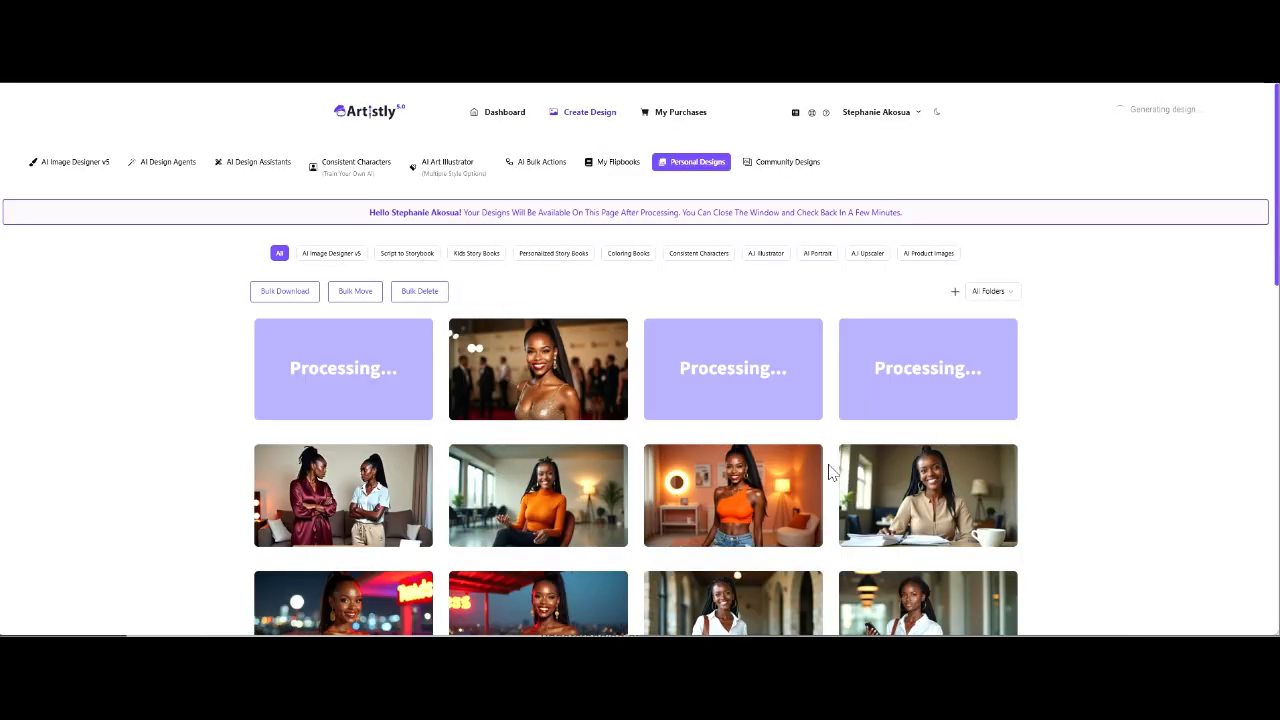
Step: Compare the new bedroom image of Zara in the orange crop top with the earlier version
mouse_move(988, 377)
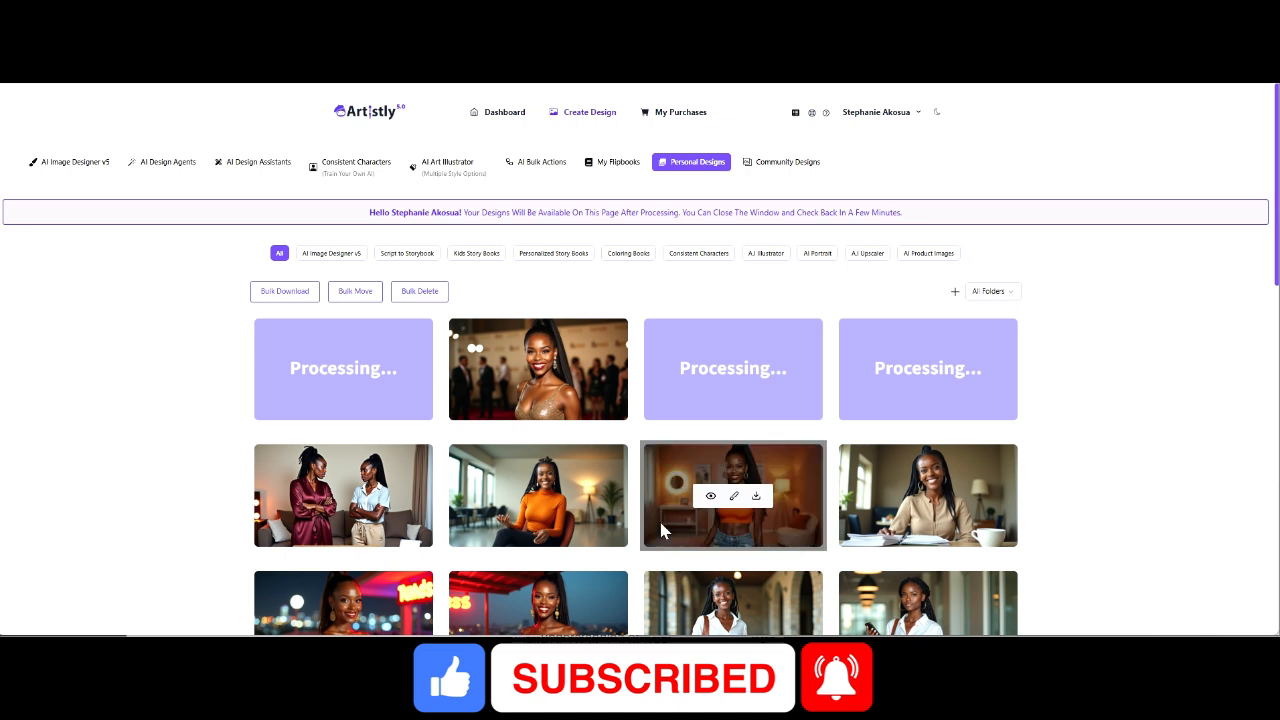
mouse_move(606, 506)
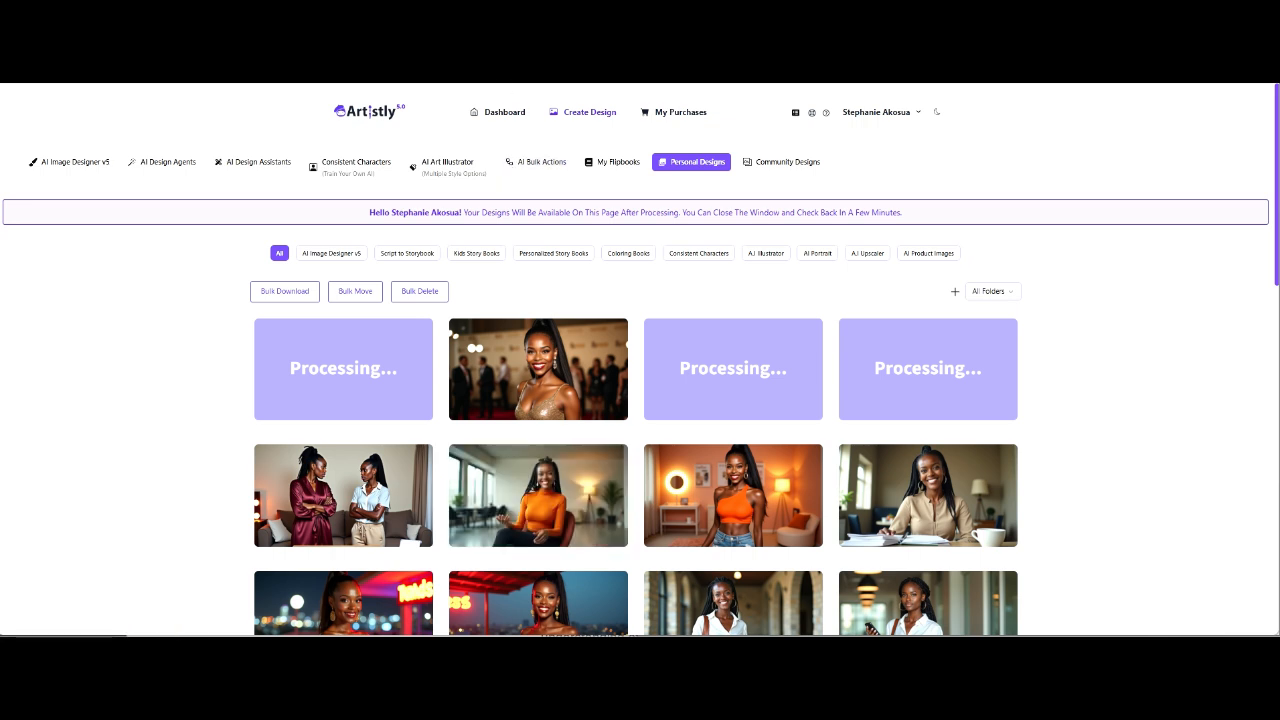
mouse_move(676, 424)
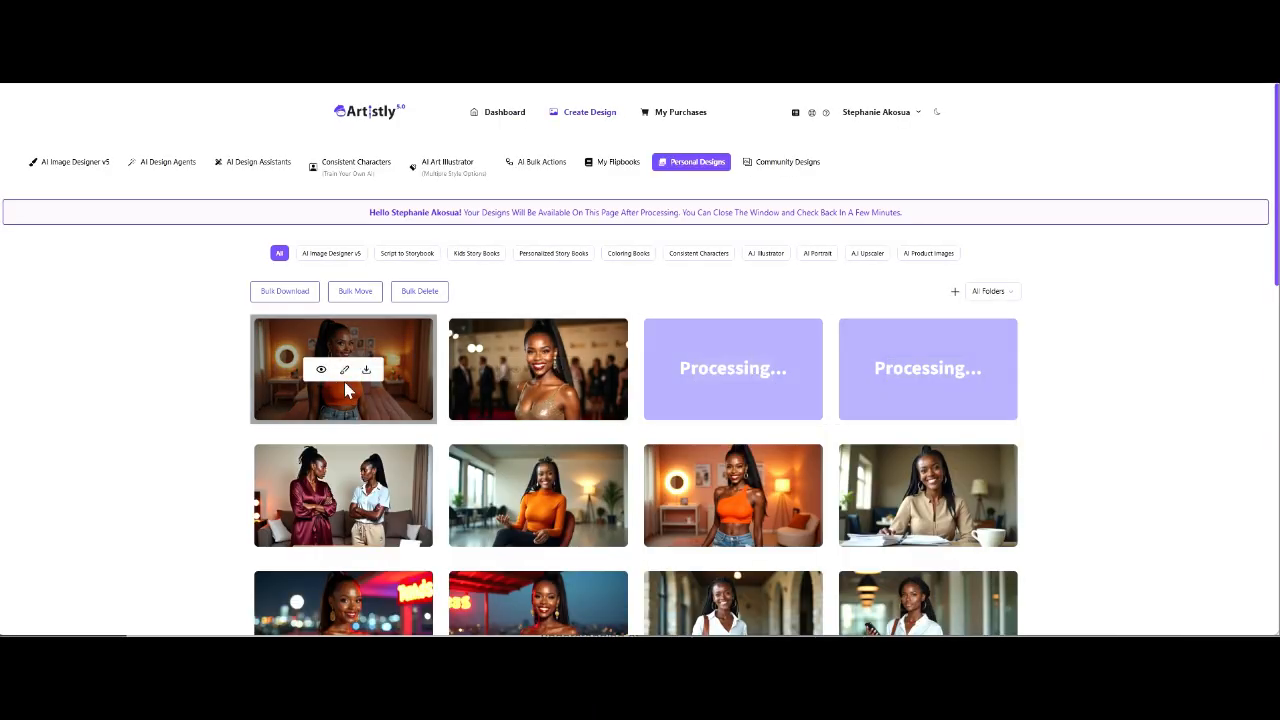
left_click(321, 372)
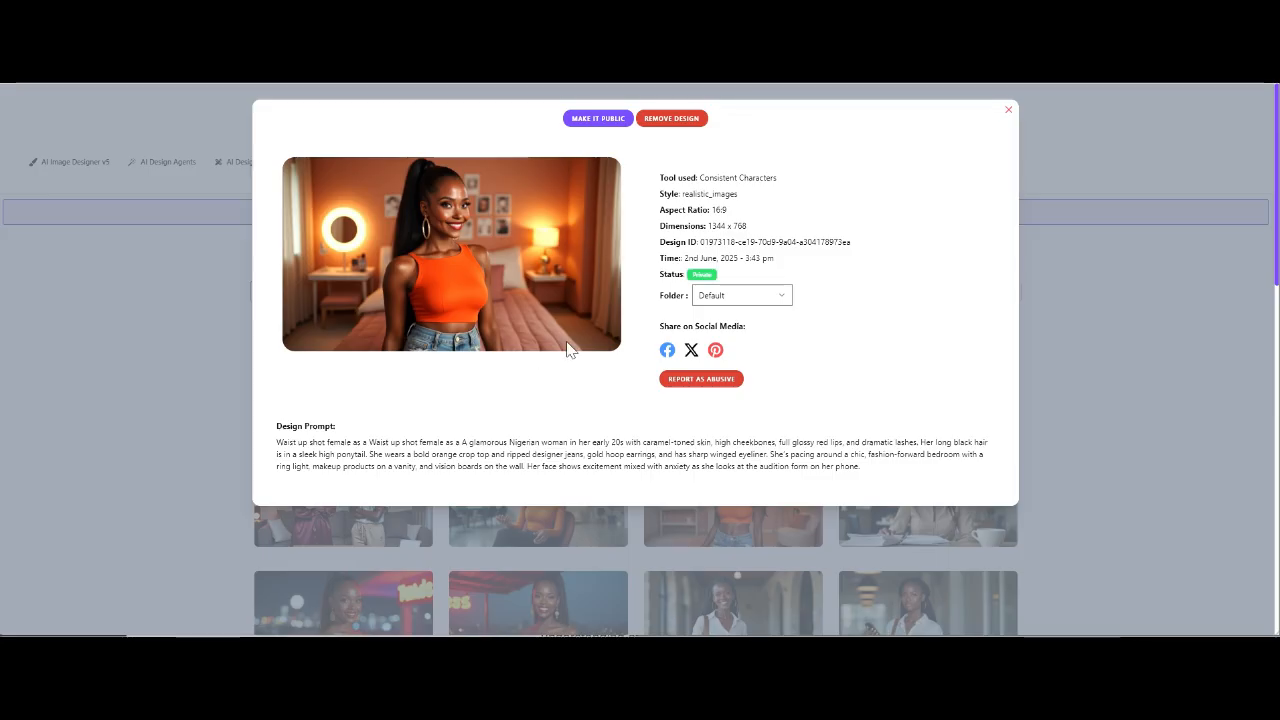
left_click(1009, 110)
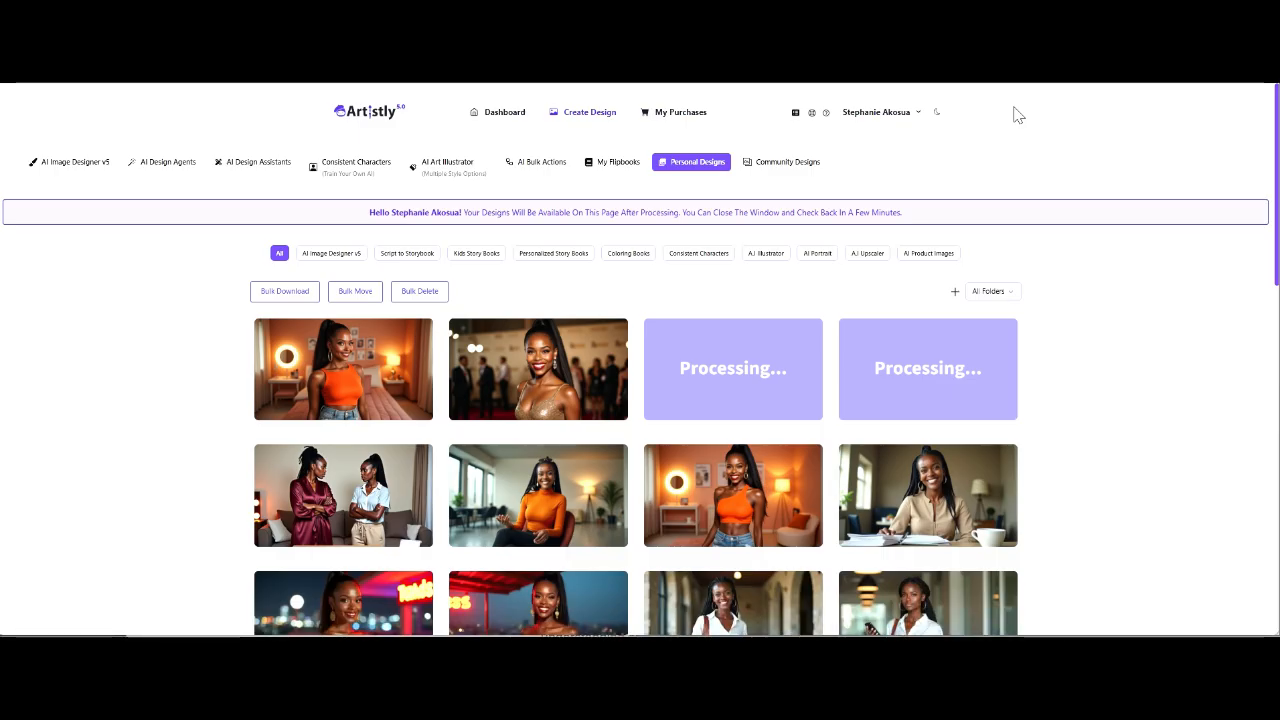
mouse_move(709, 497)
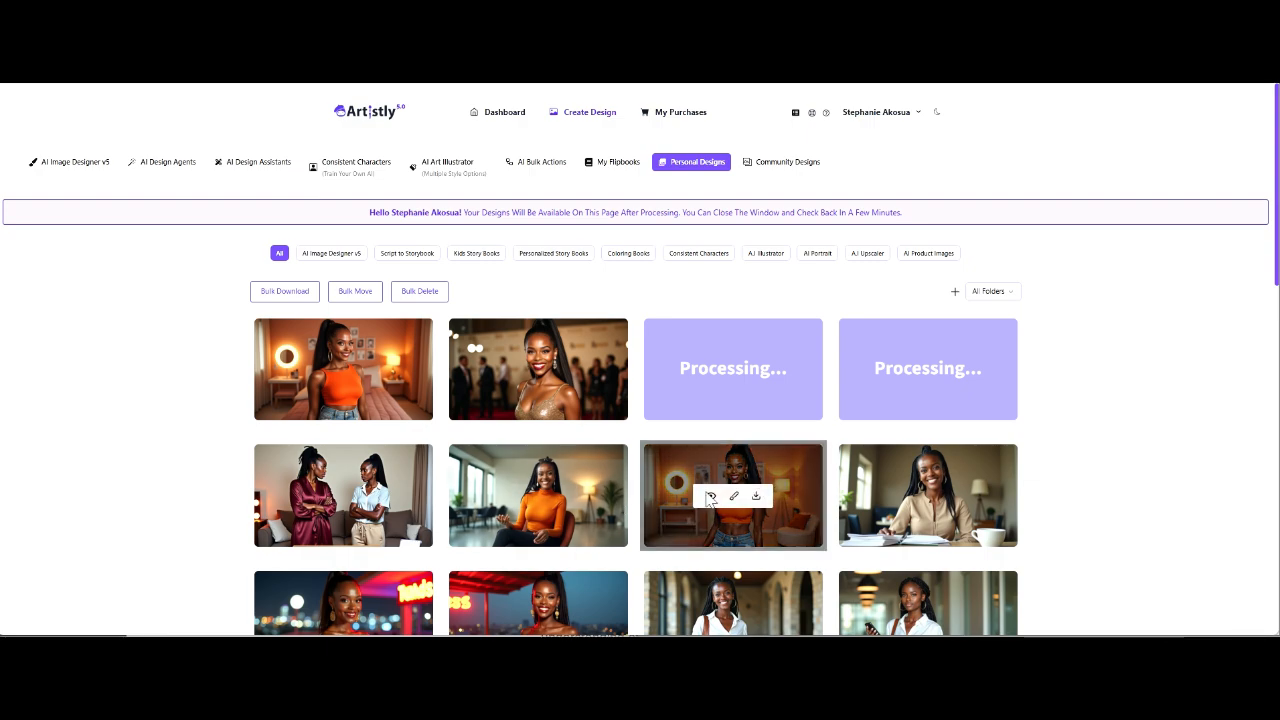
left_click(709, 499)
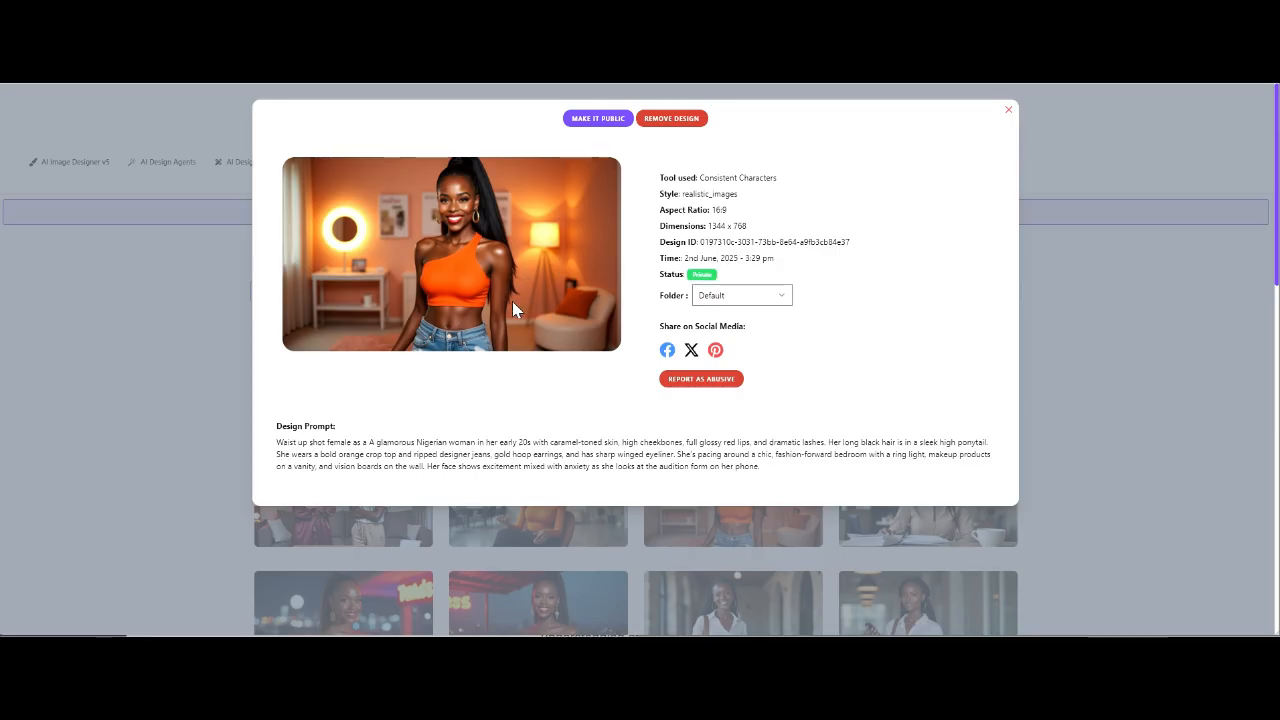
left_click(1009, 111)
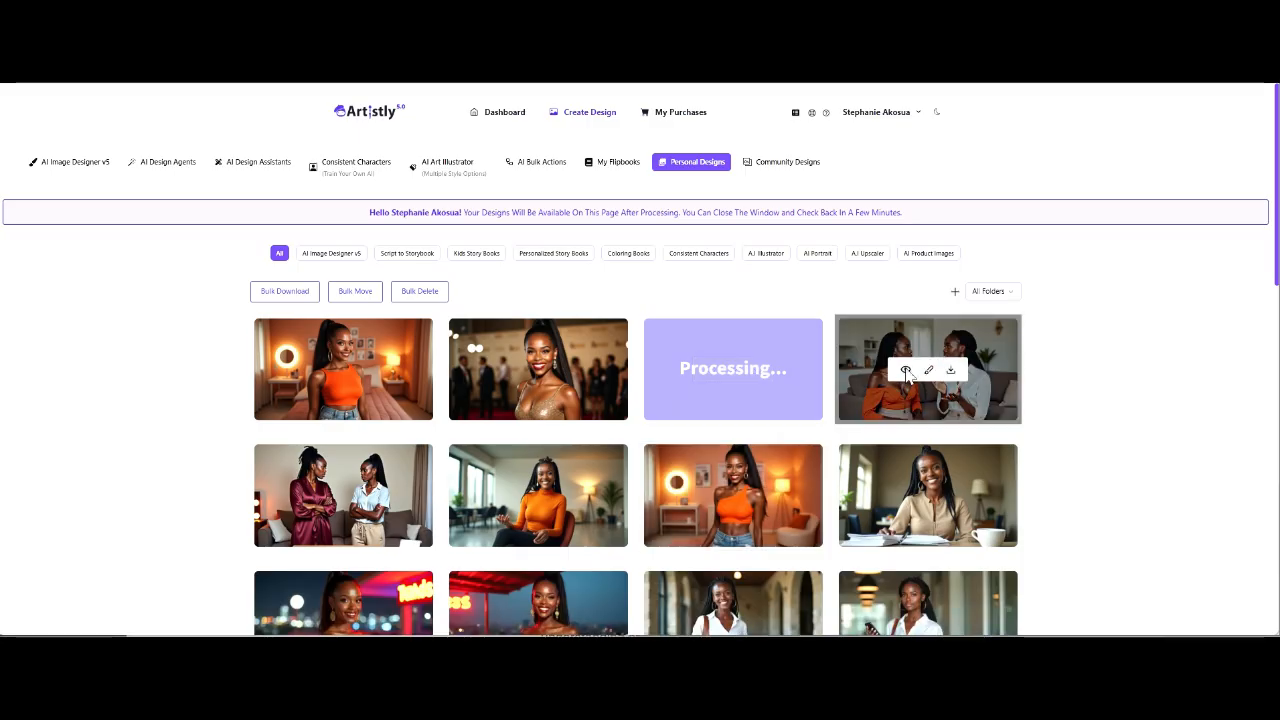
Step: Examine the new image of the two women arguing in their living room and check the remaining design beside it
left_click(906, 371)
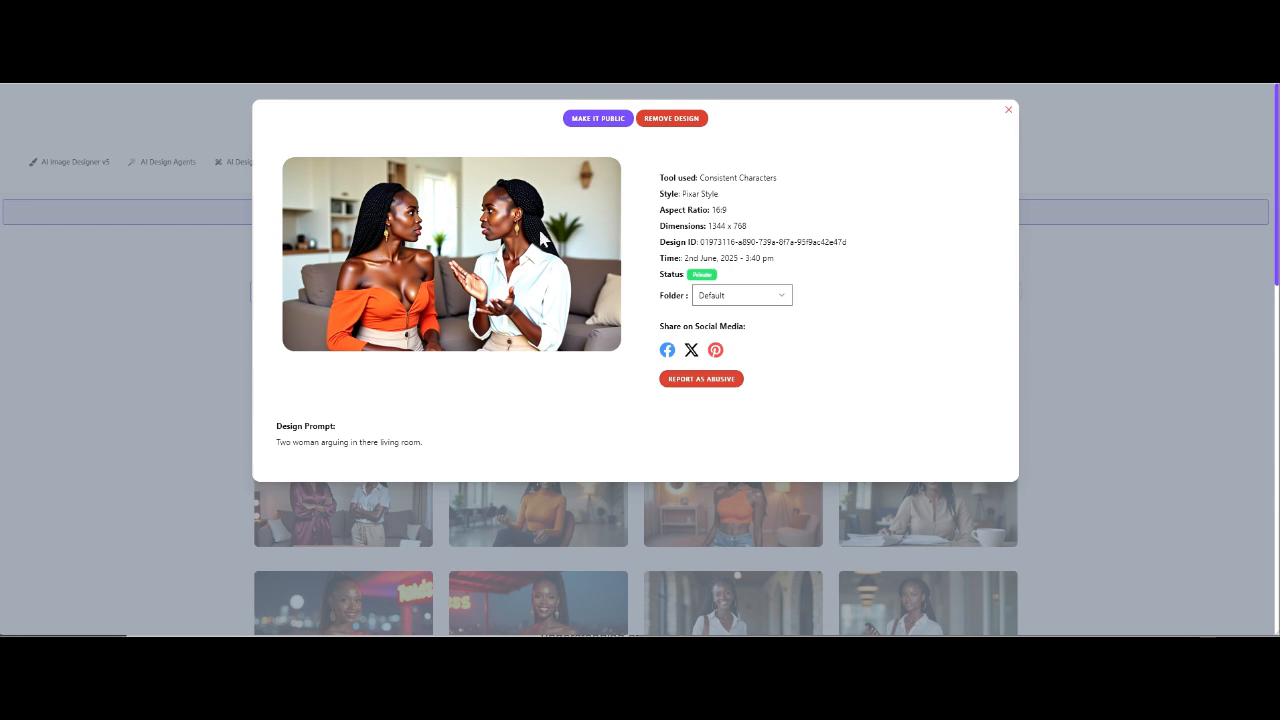
left_click(1009, 112)
mouse_move(885, 390)
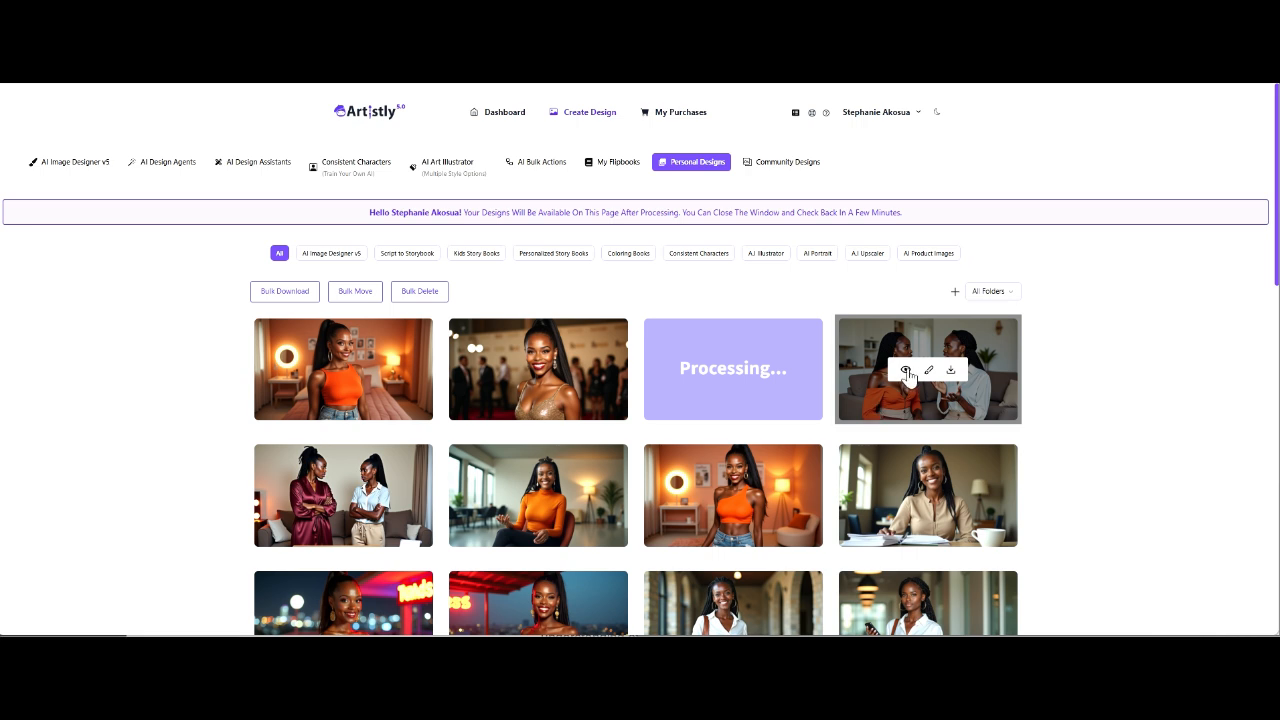
left_click(906, 371)
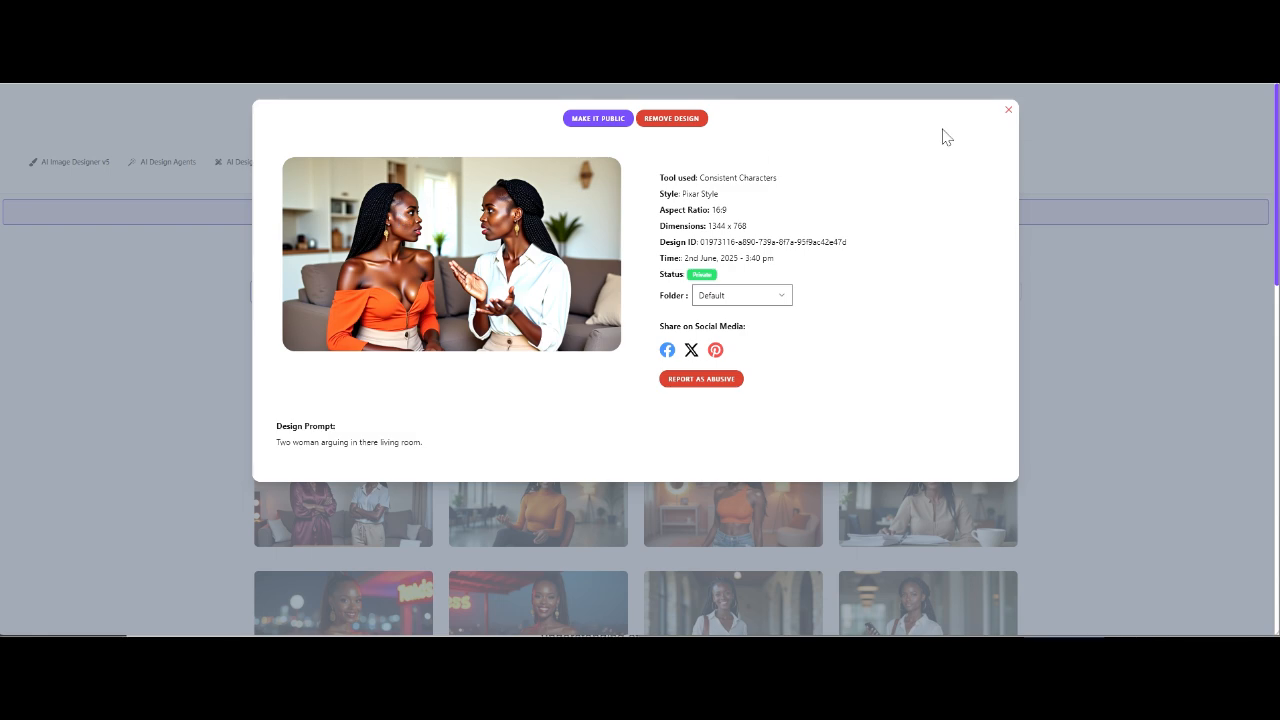
left_click(1007, 113)
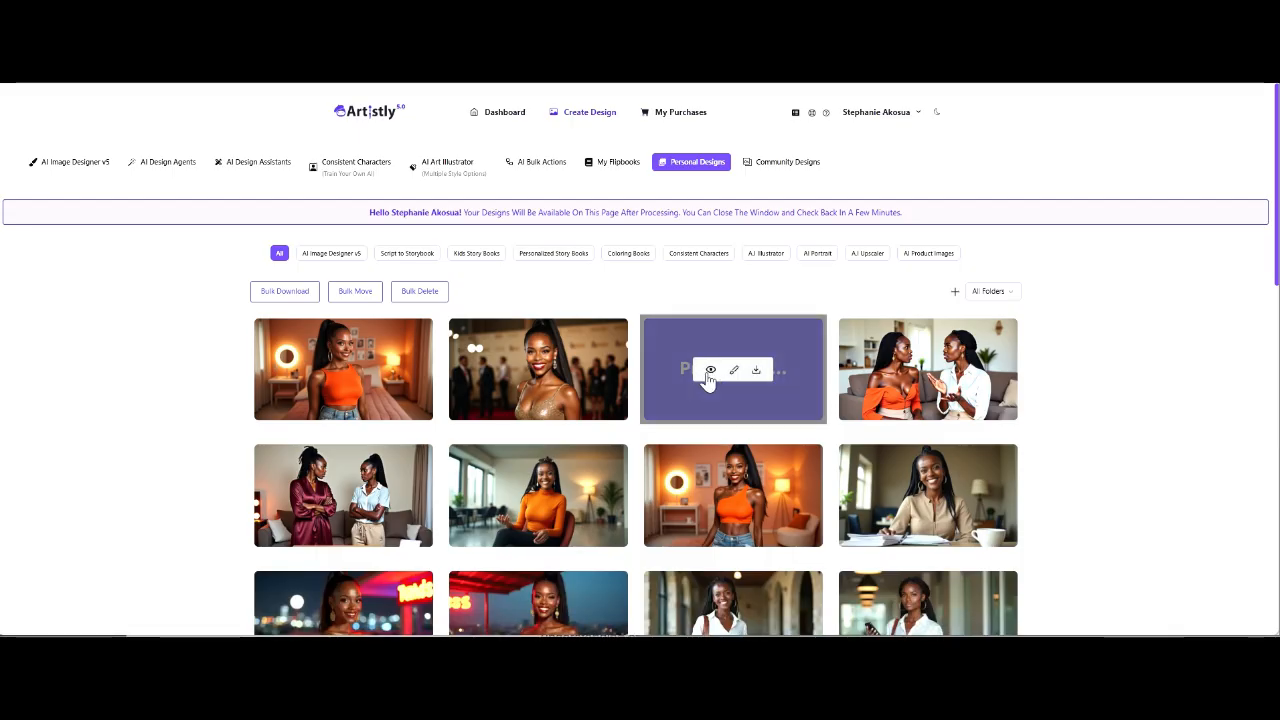
left_click(709, 370)
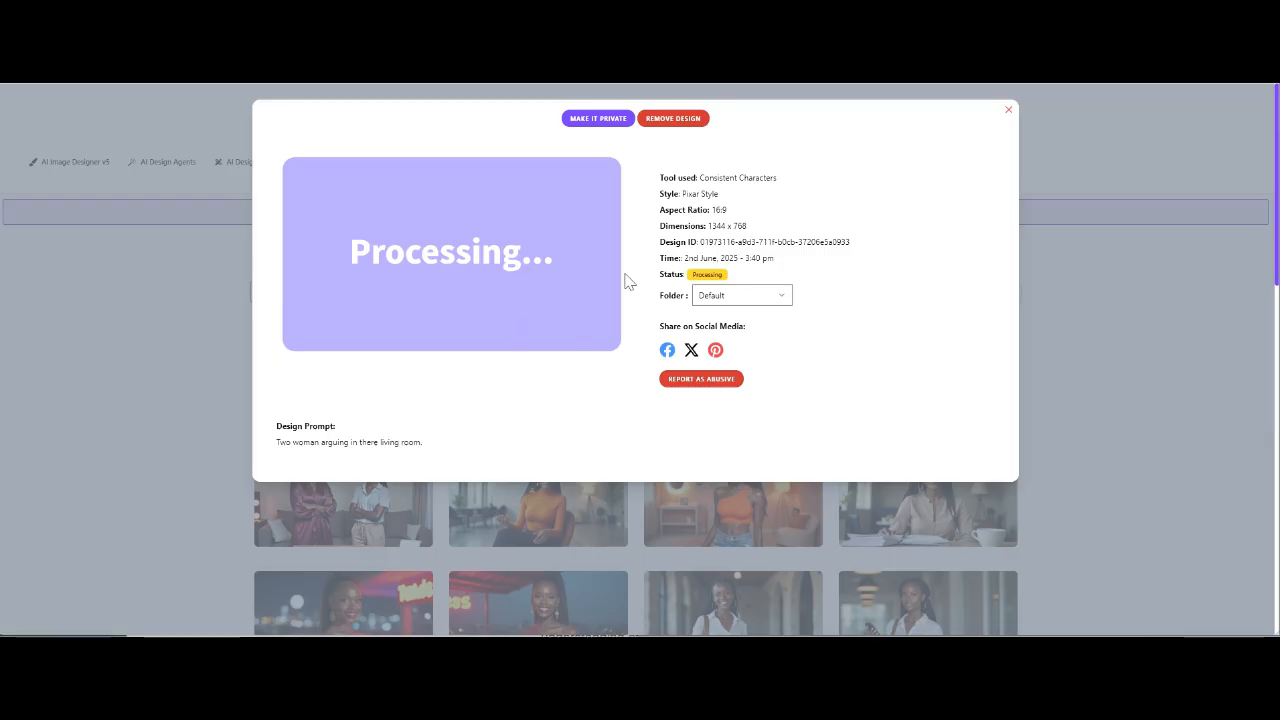
left_click(1007, 114)
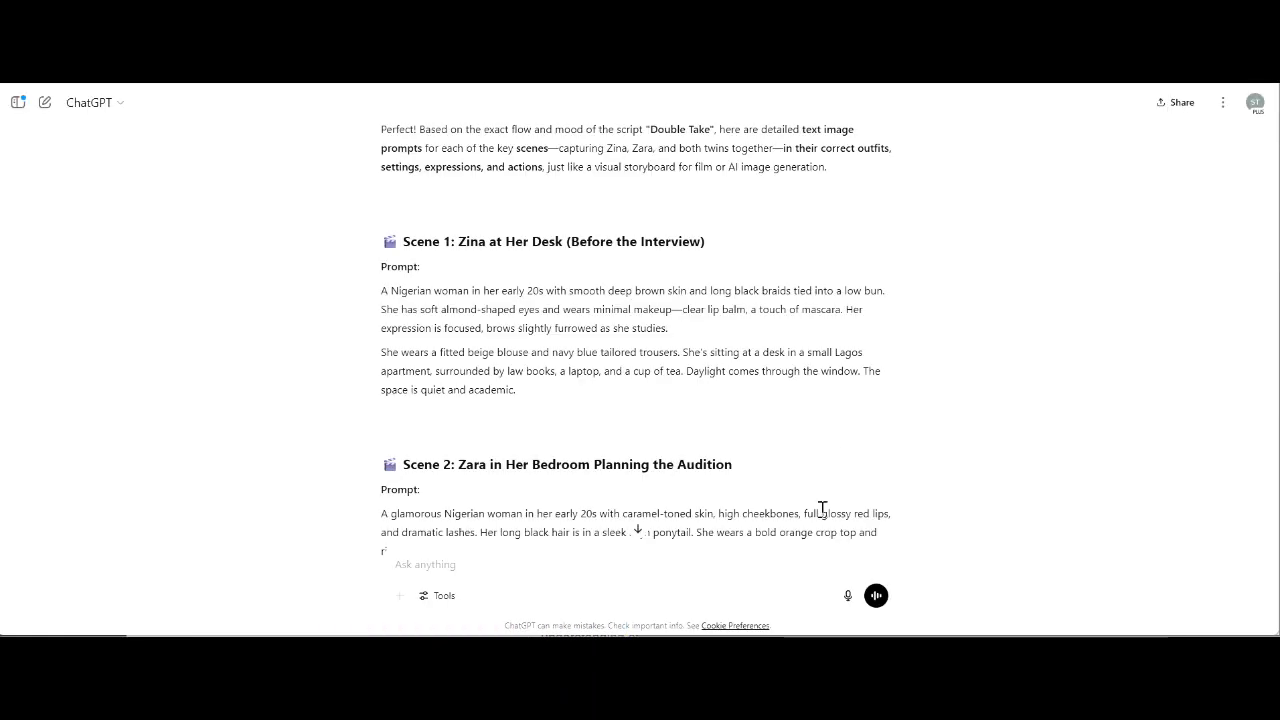
Step: Switch to ChatGPT and send the request "Create a short children story that is 30 seconds long."
scroll(822, 509, "down", 20)
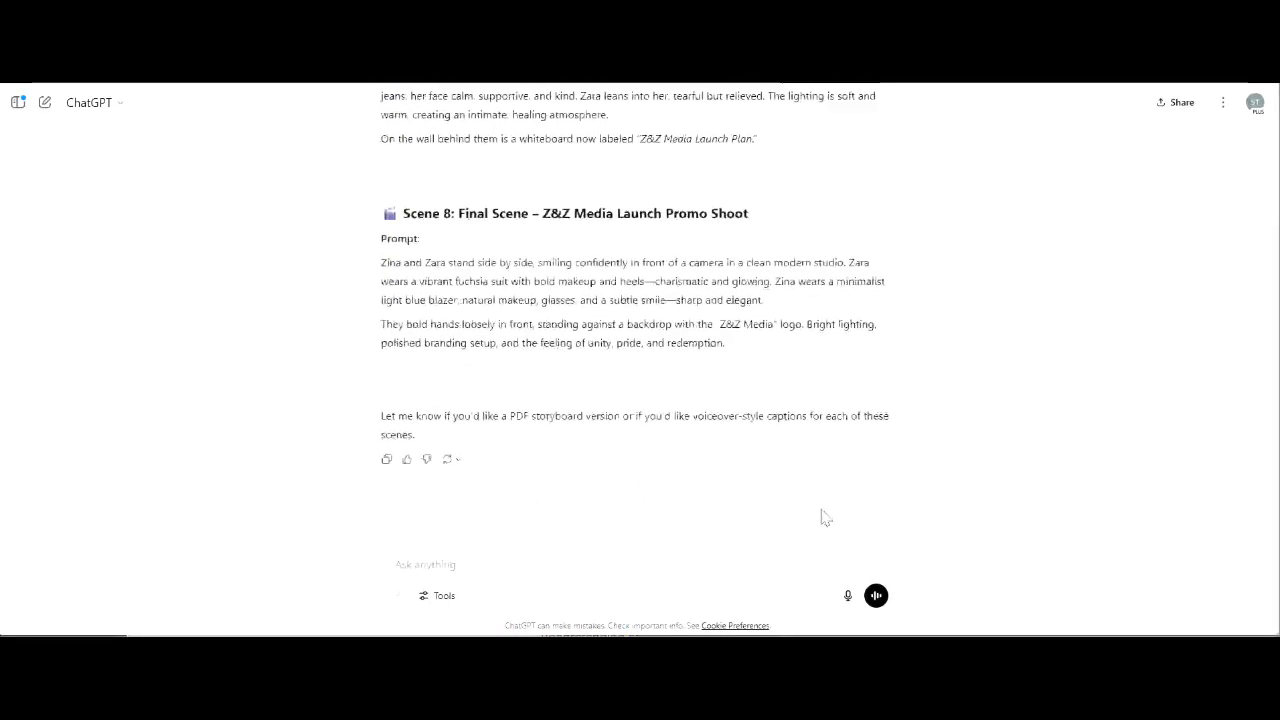
left_click(476, 575)
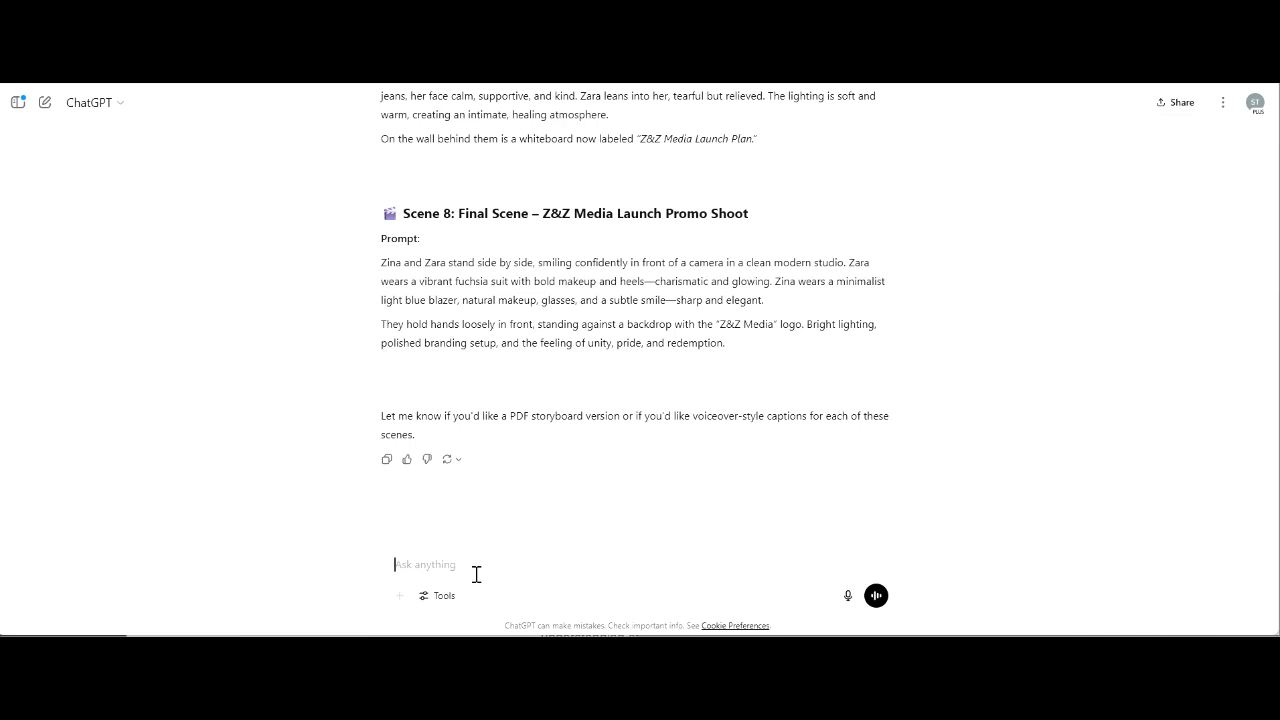
type("Create a")
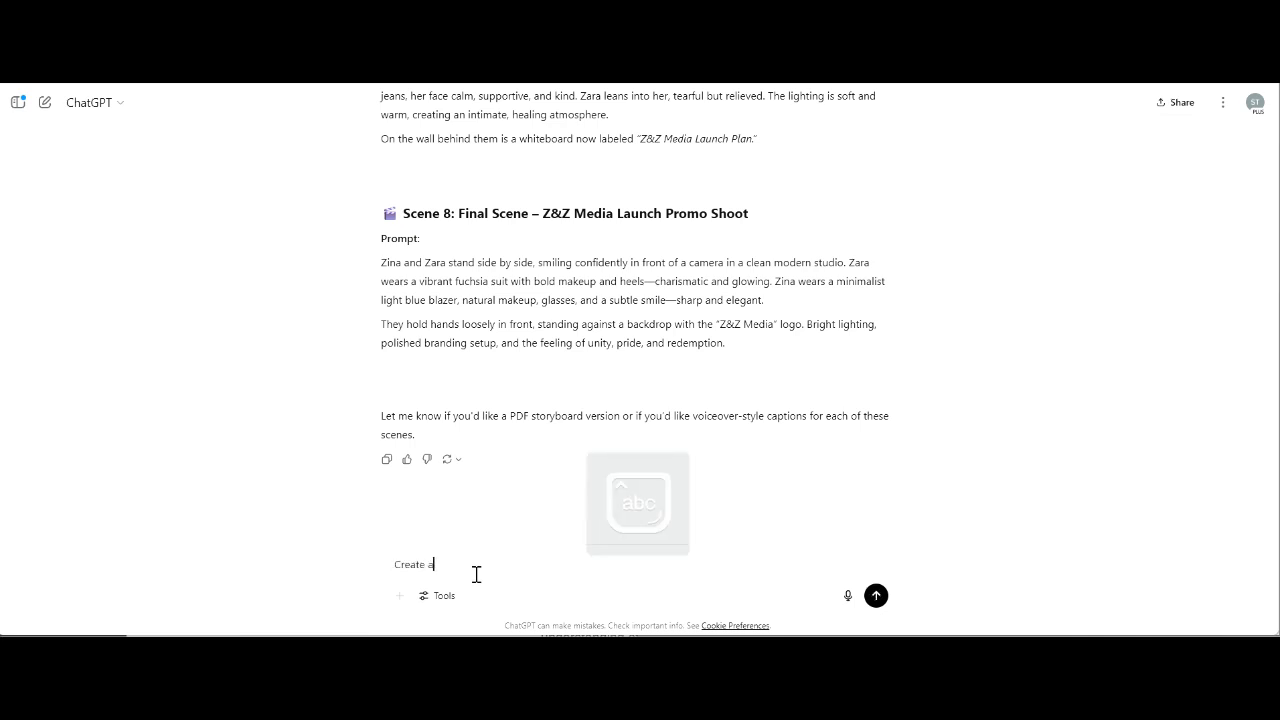
type(" short children story that is 15")
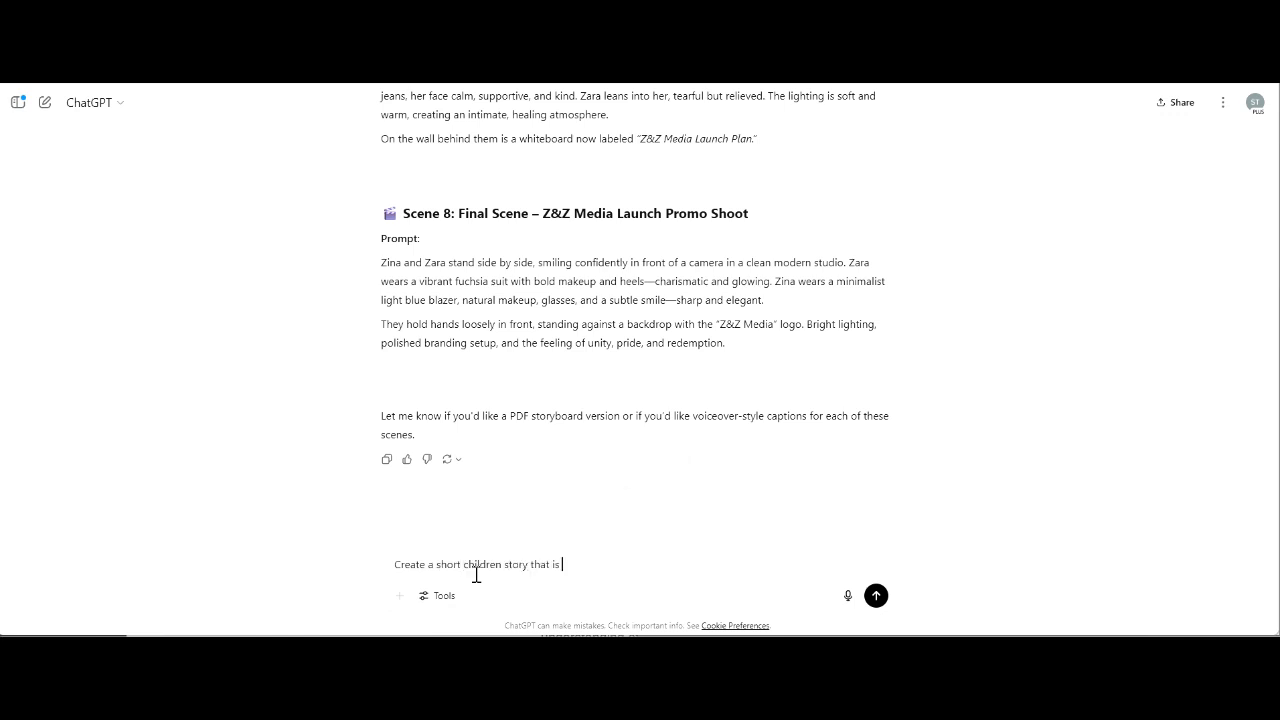
key("BackSpace")
key("BackSpace")
type("30 seconds long.")
key("Return")
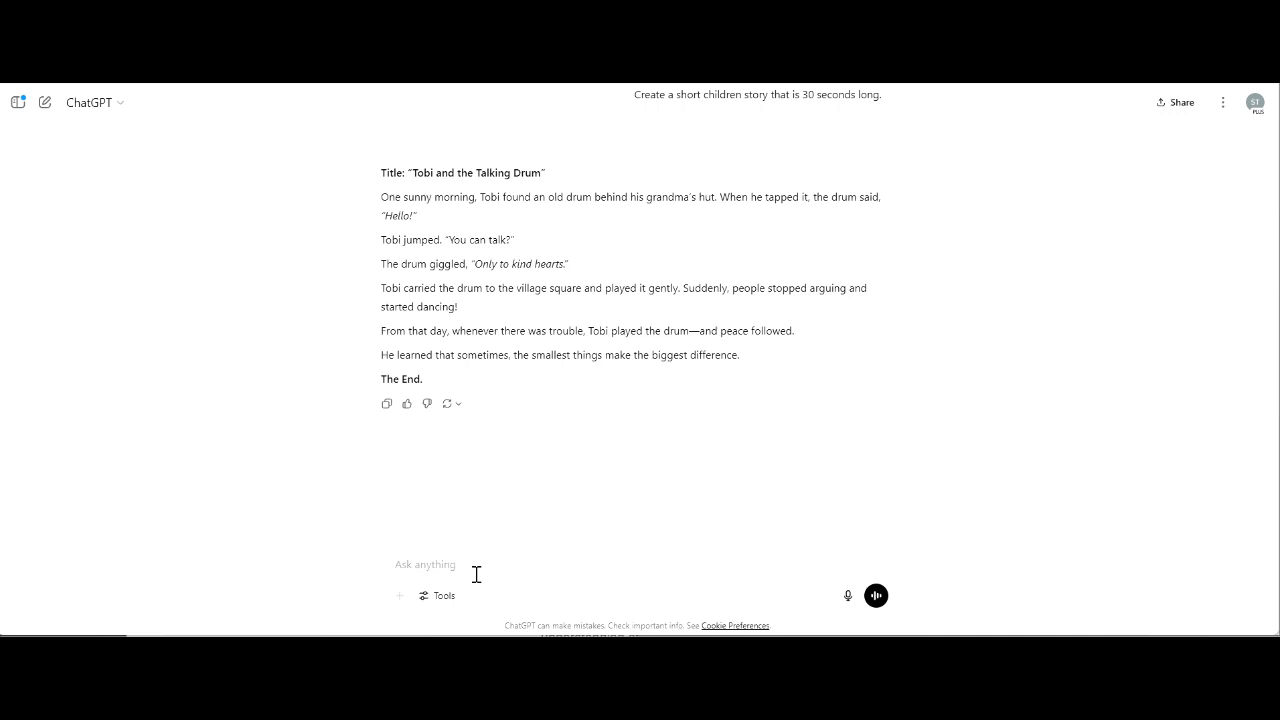
Step: Ask ChatGPT: "create me an image text prompt of tobi. Be specific on appearance, clothing and expression. Do not create the image here."
left_click(474, 570)
type("create me t")
key("BackSpace")
type("an image text prompt of tobi.")
type("Be specific o")
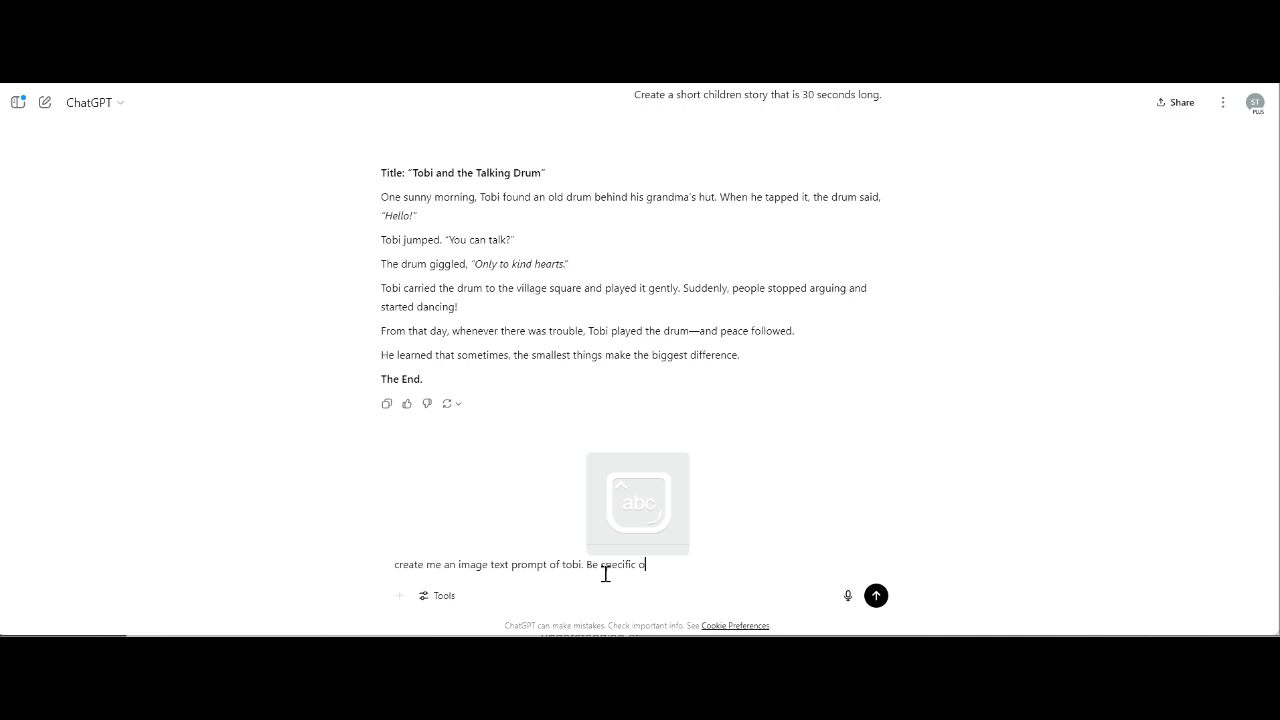
type("n appearance")
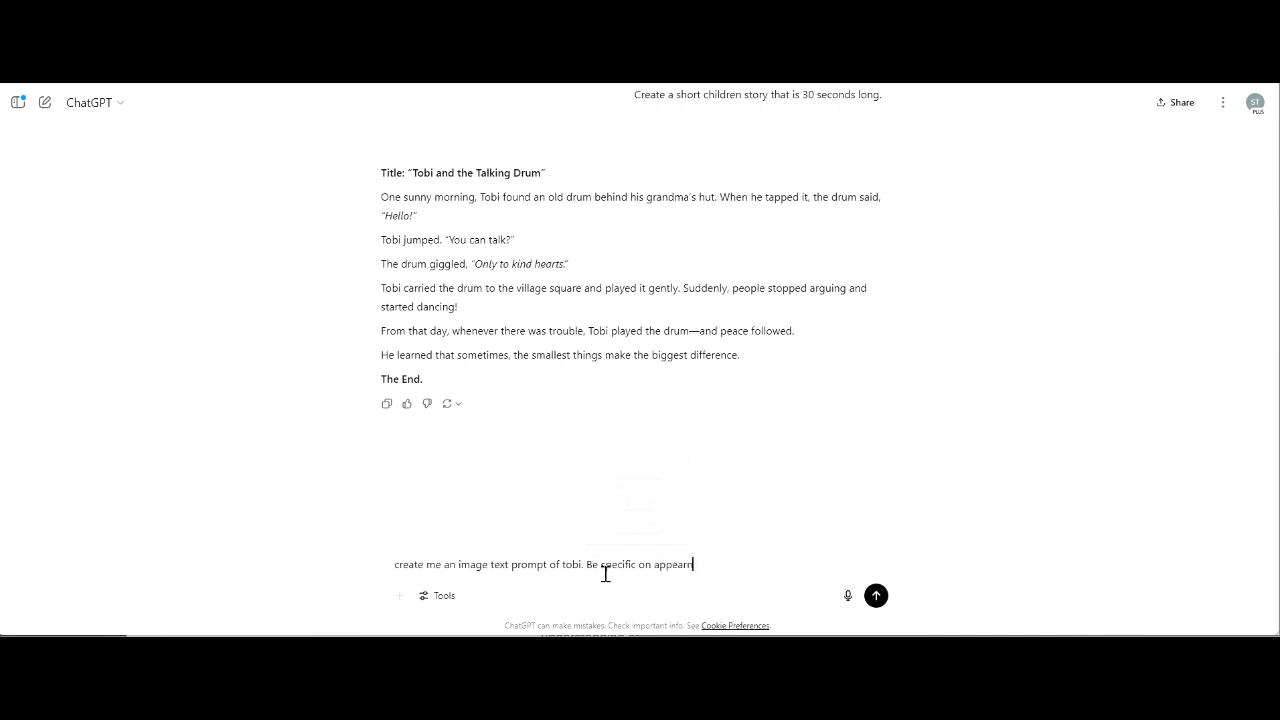
type(", clothing and expression. D")
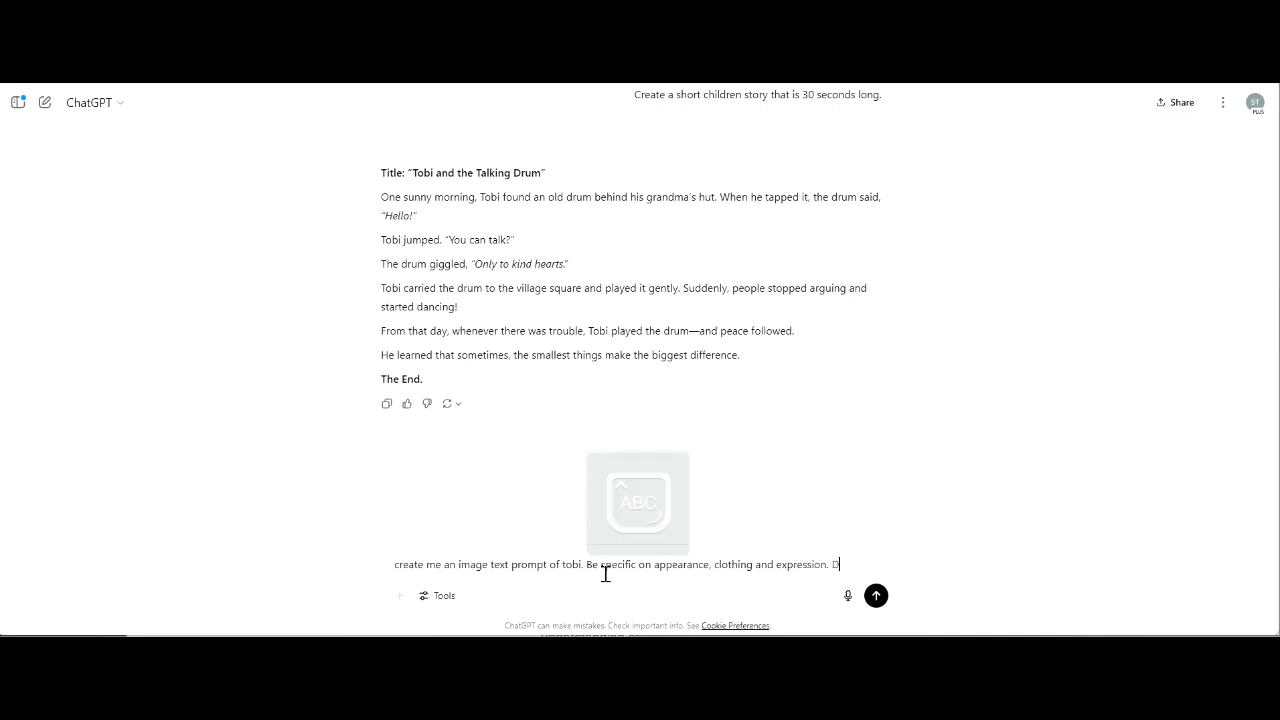
type("o not create t")
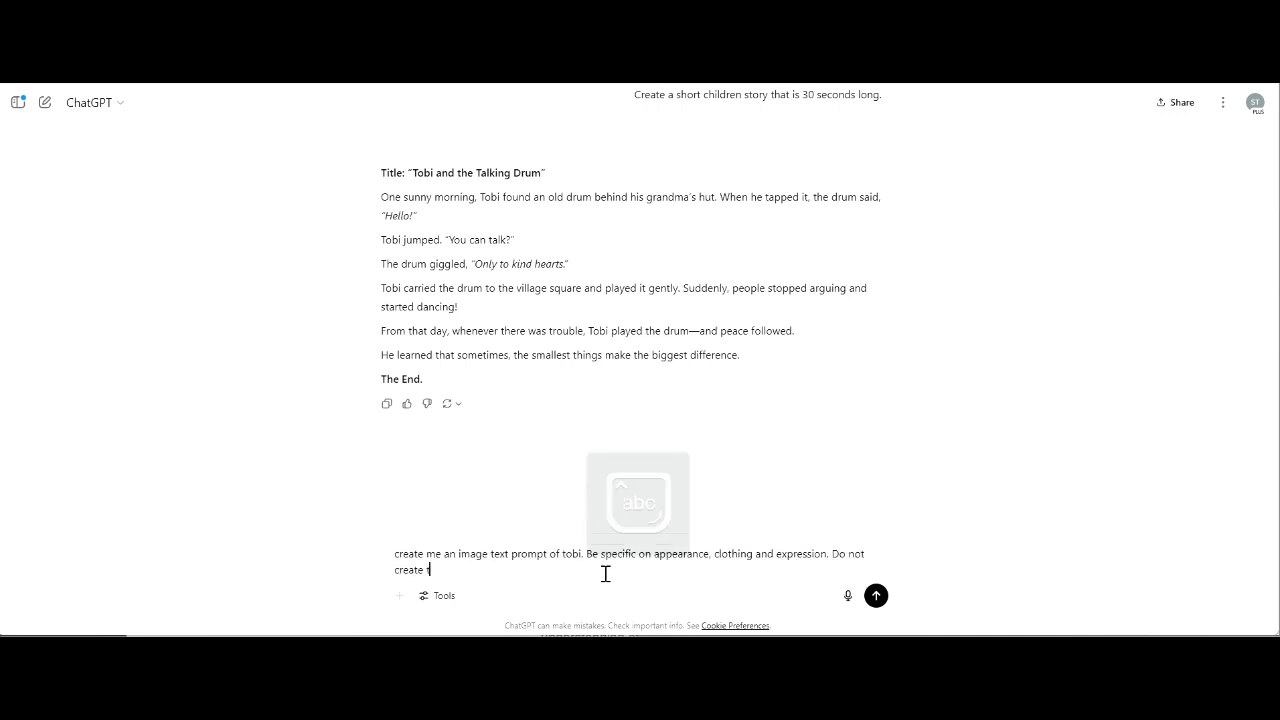
type("he image here.")
key("Return")
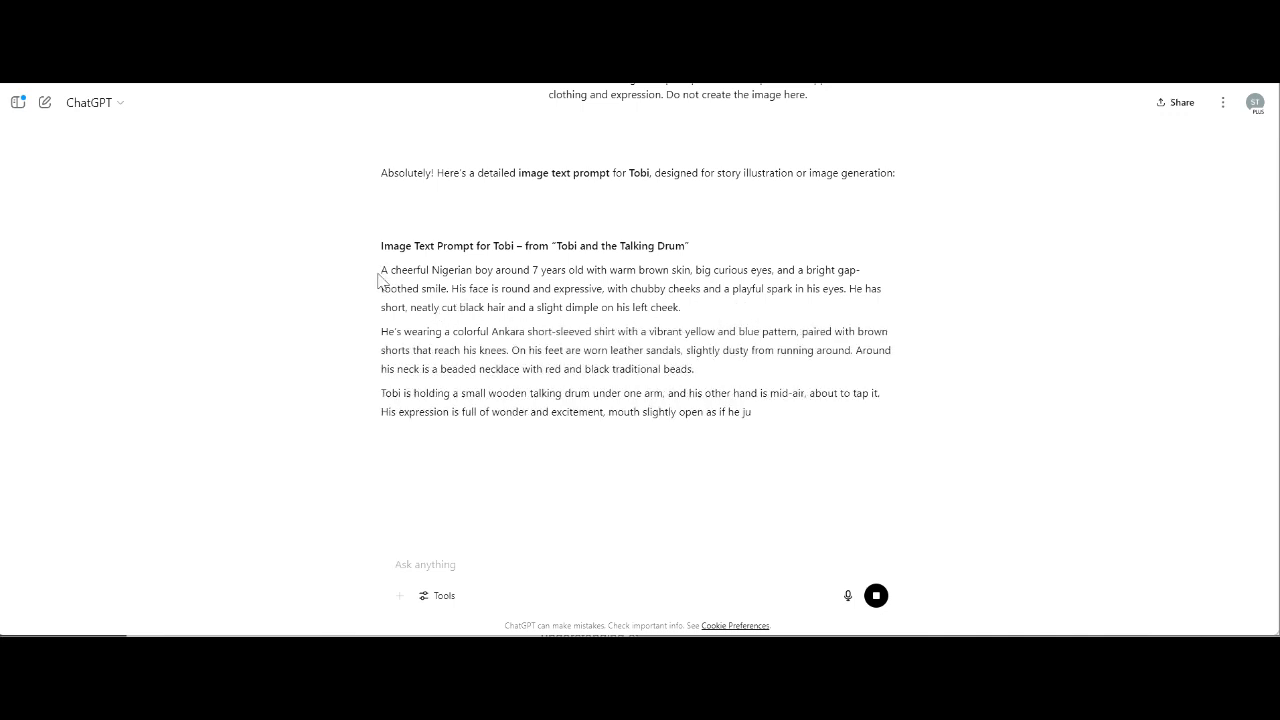
Step: Copy the full Tobi image prompt, from the cheerful Nigerian boy through the village square mood, and switch to Artistly
left_click_drag(381, 272, 597, 412)
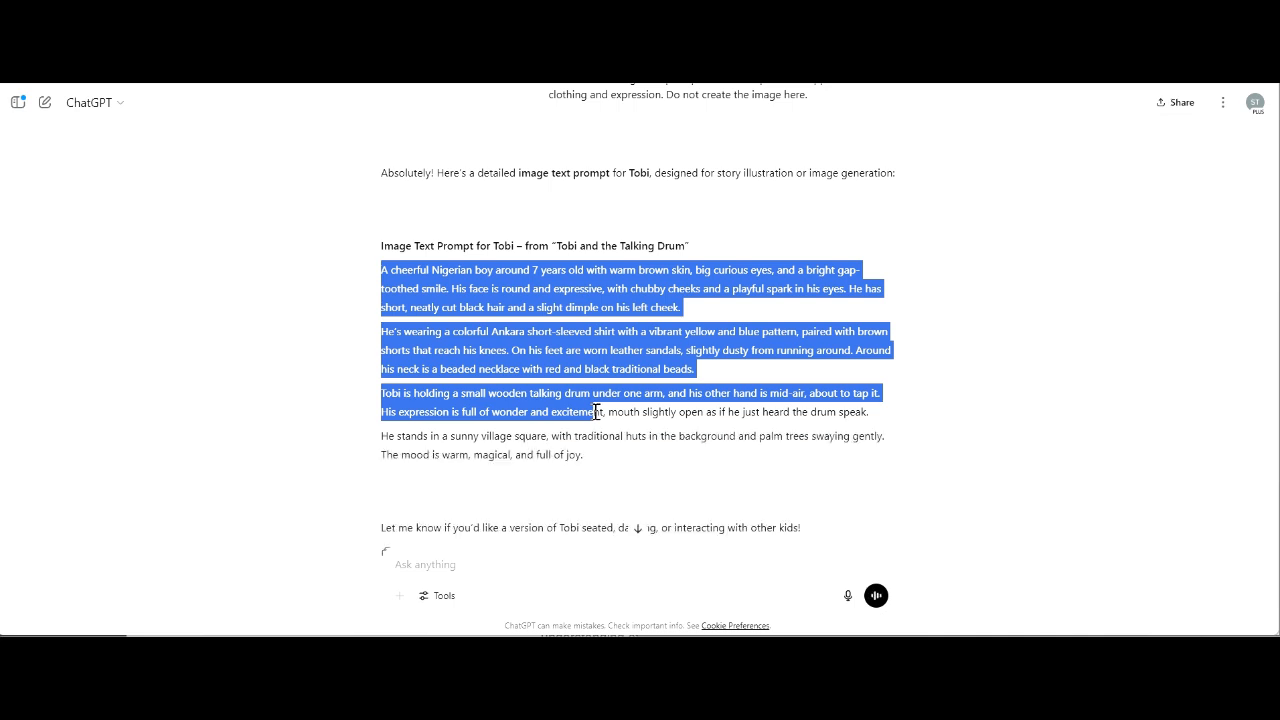
left_click_drag(597, 412, 618, 486)
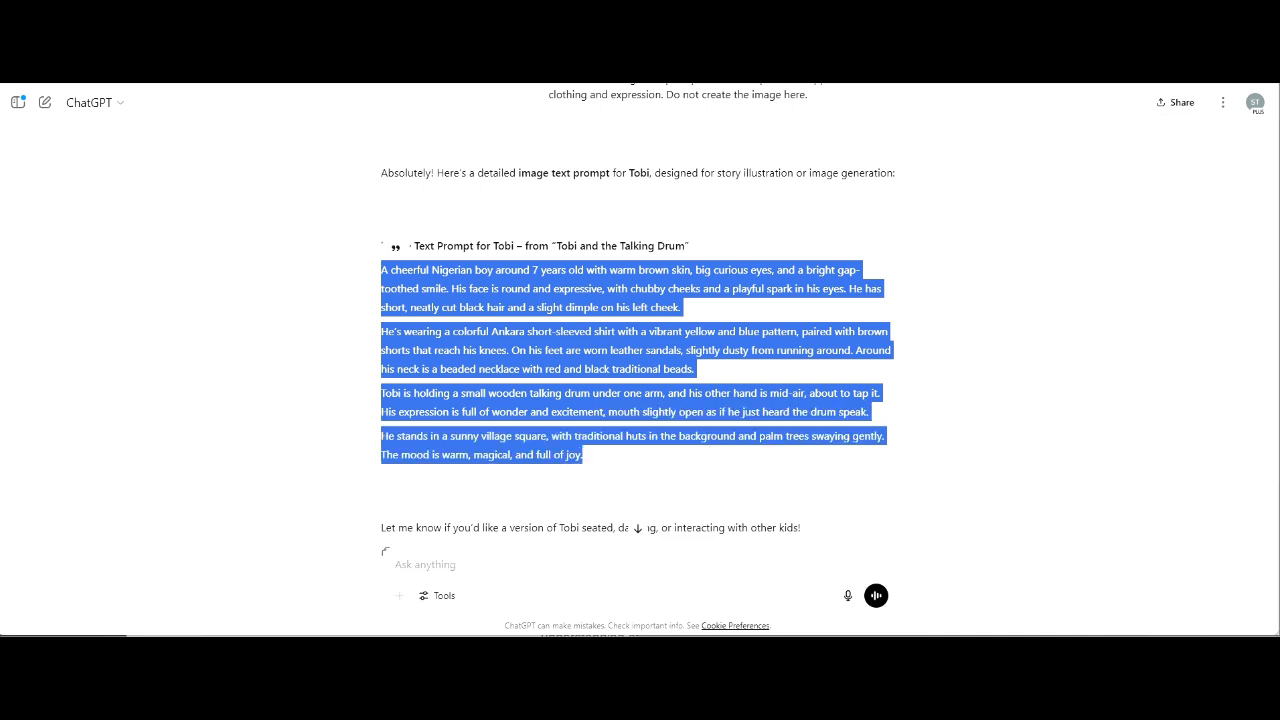
left_click(790, 84)
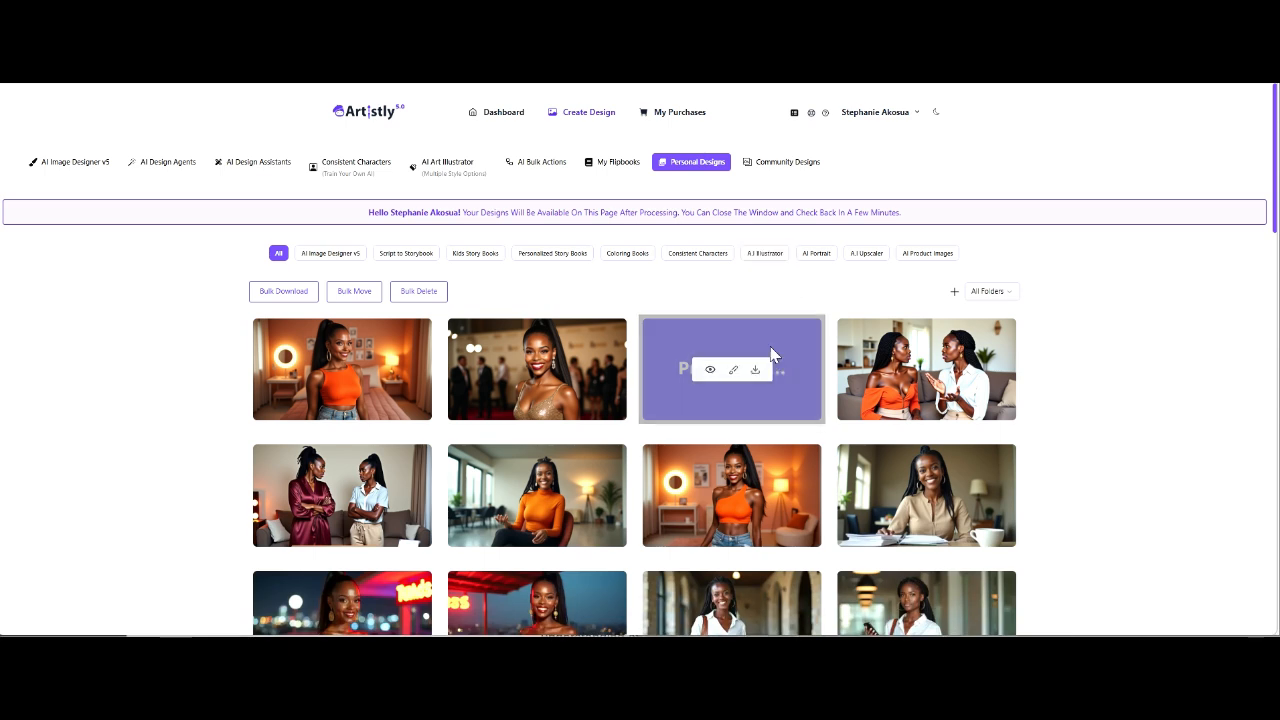
Step: Check the 3d & 2d Style Images category under Consistent Characters and the categories of AI Image Designer v5
left_click(384, 168)
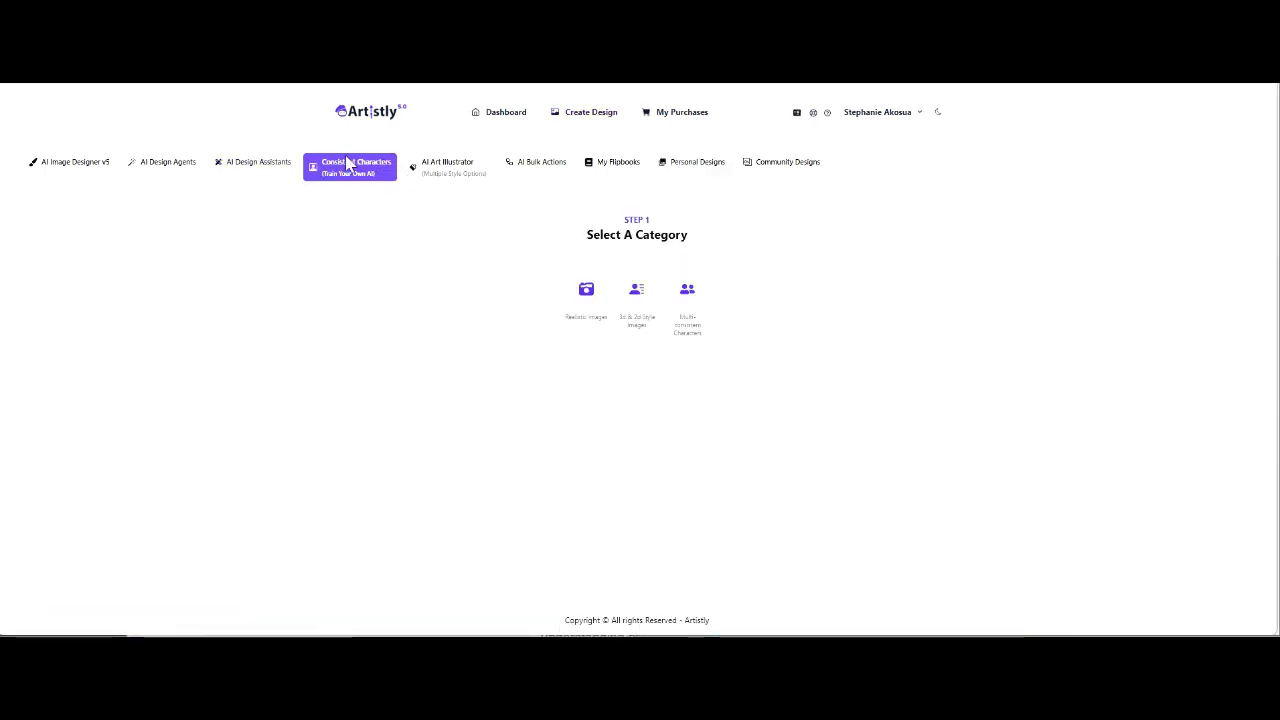
left_click(644, 315)
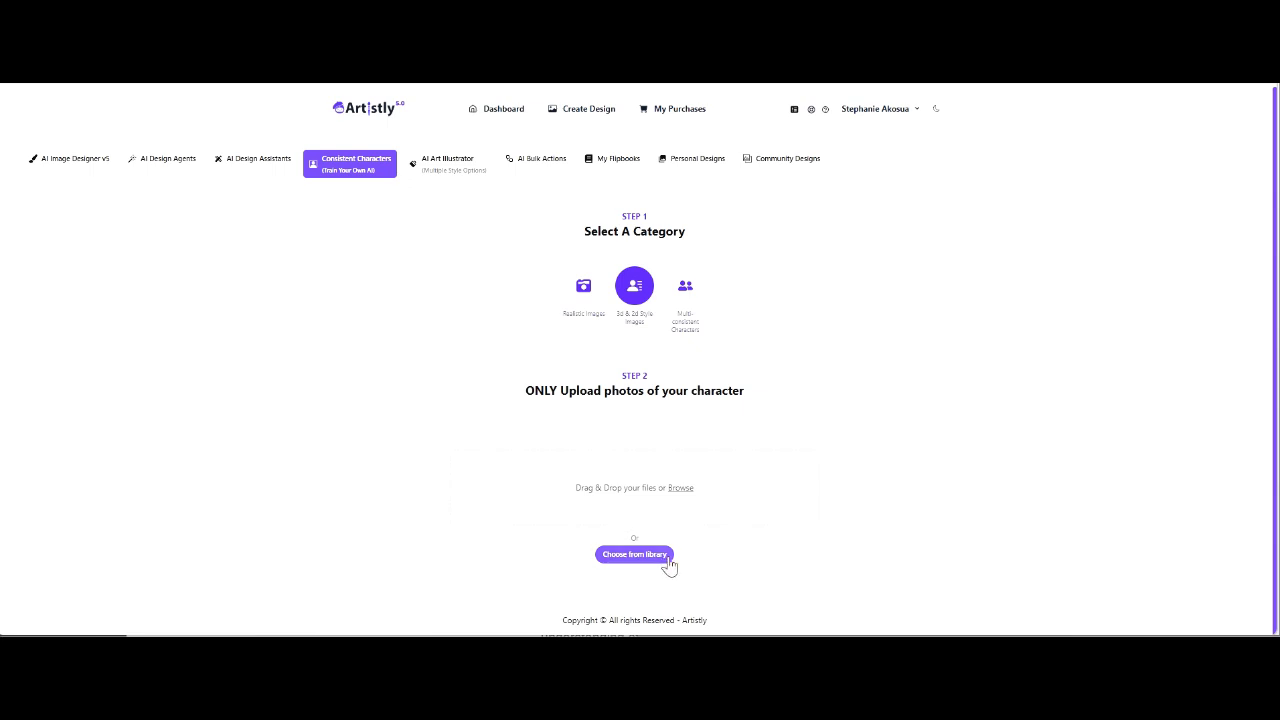
left_click(88, 160)
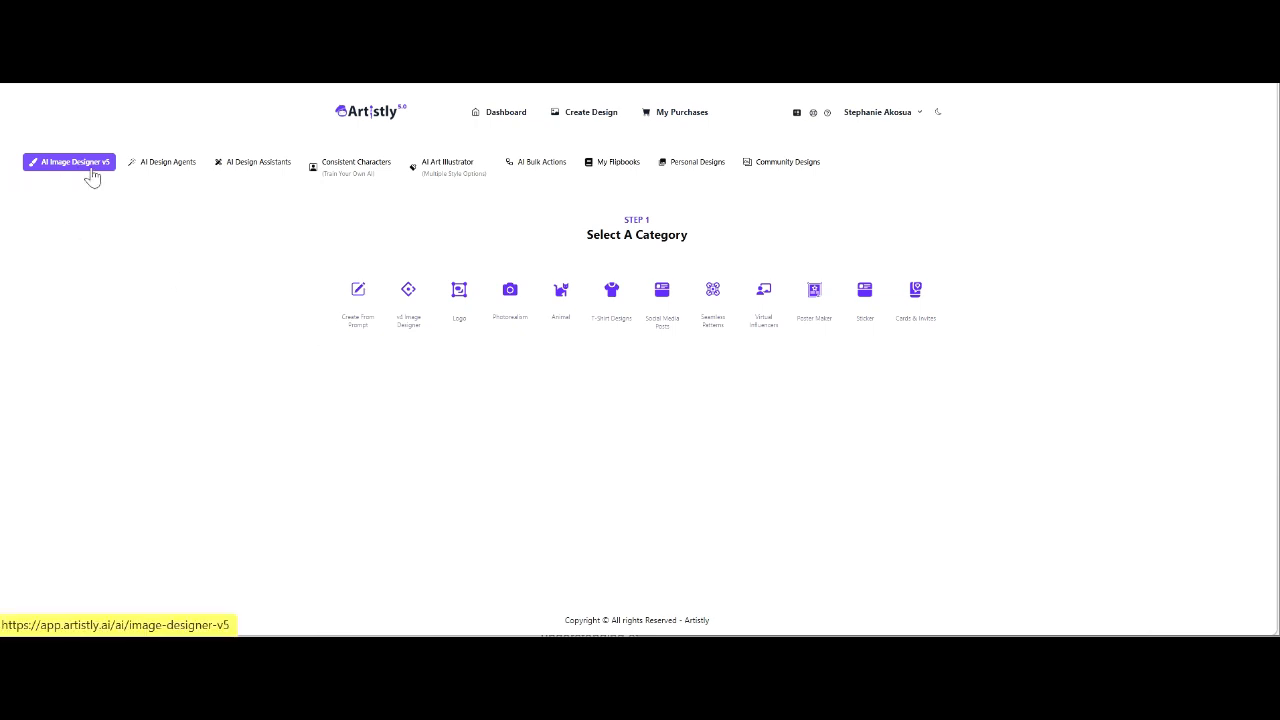
Step: Open the AI Art Illustrator and look through its full range of illustration styles
left_click(456, 165)
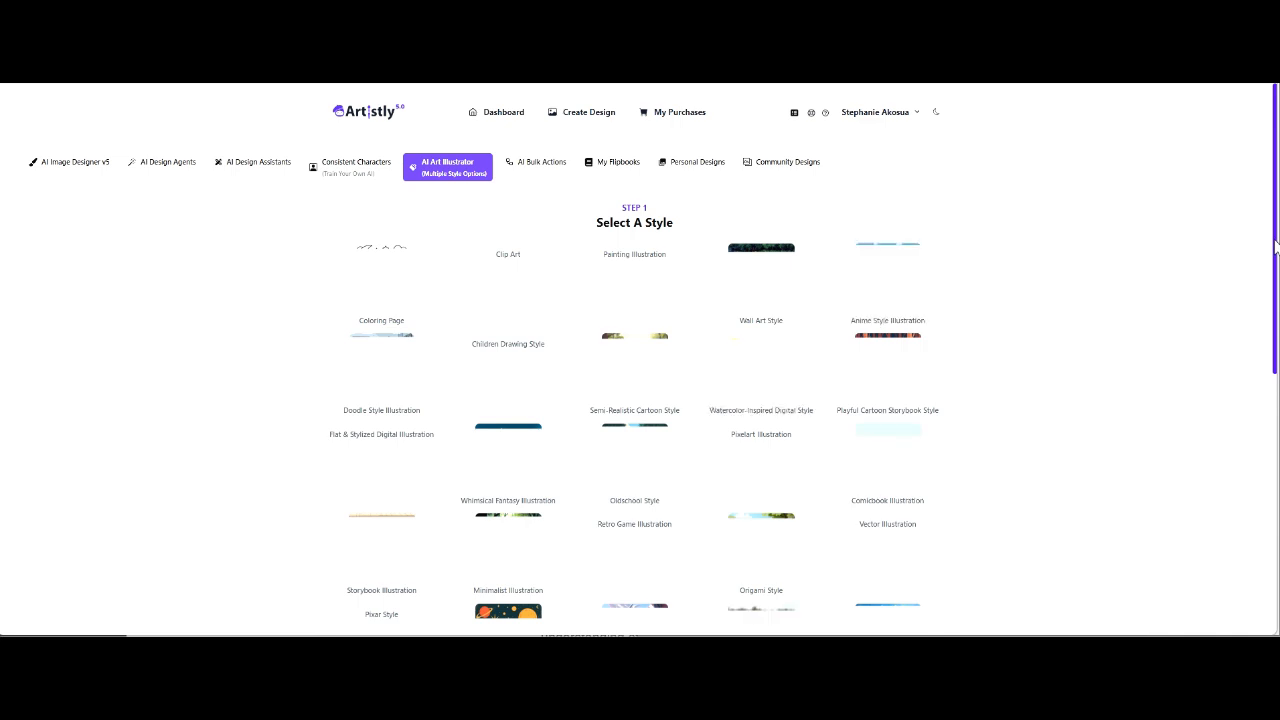
left_click_drag(1276, 244, 1266, 300)
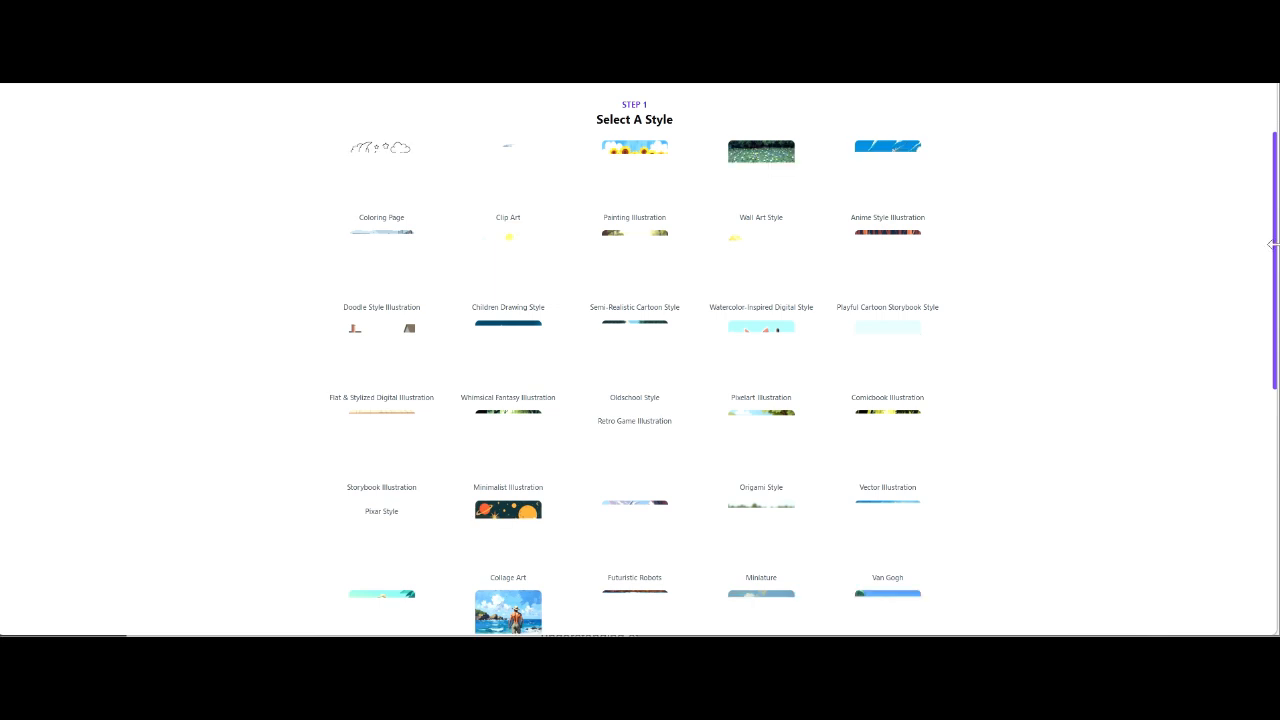
left_click_drag(1270, 251, 1276, 313)
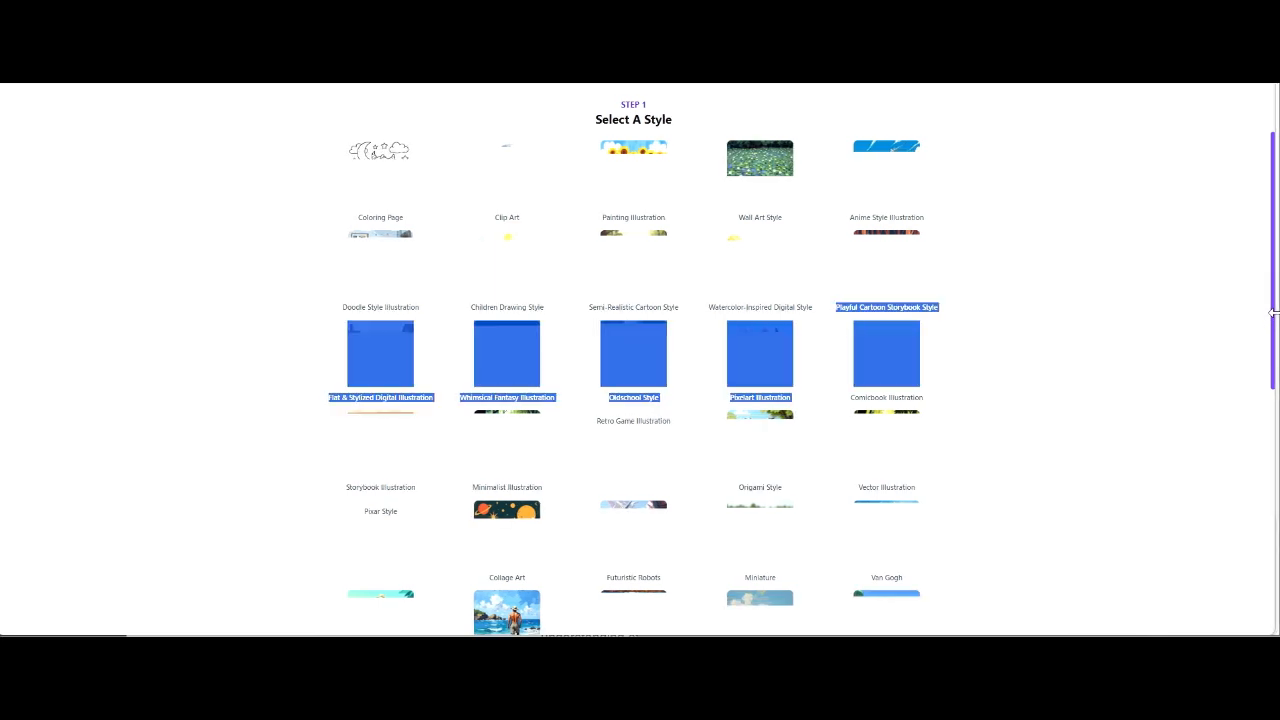
left_click(1114, 343)
scroll(1116, 343, "down", 2)
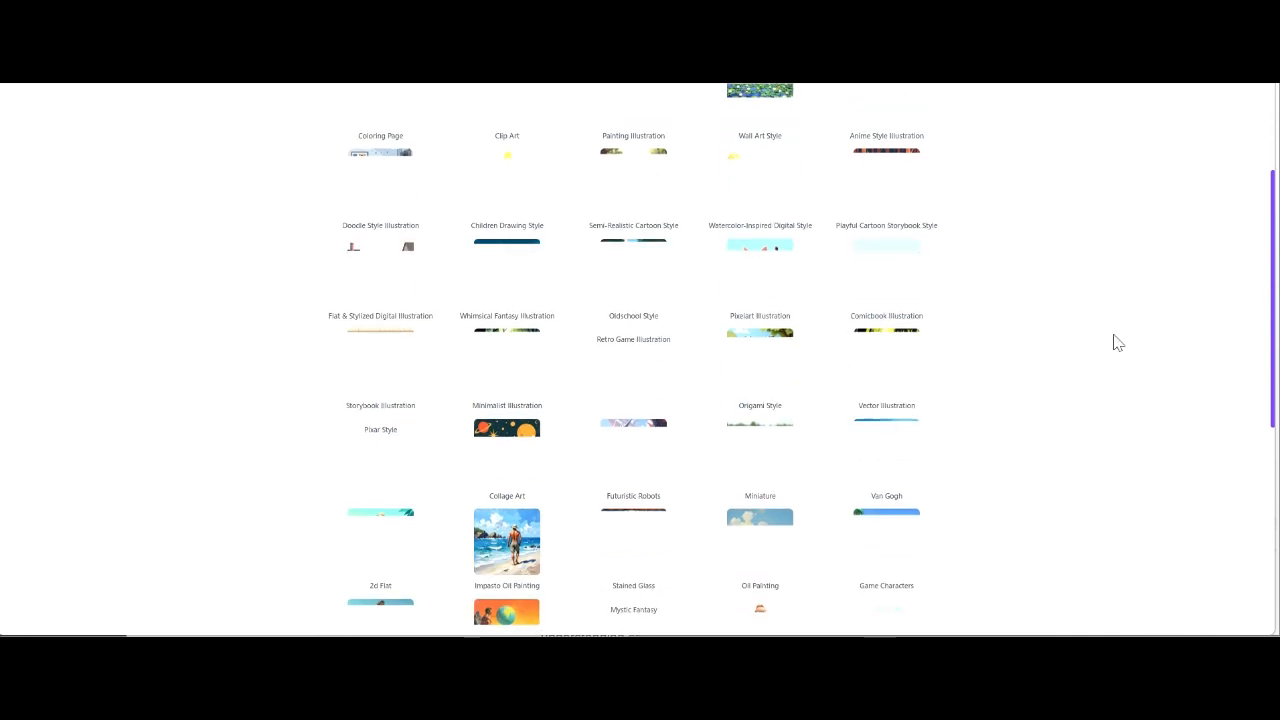
scroll(1117, 342, "down", 1)
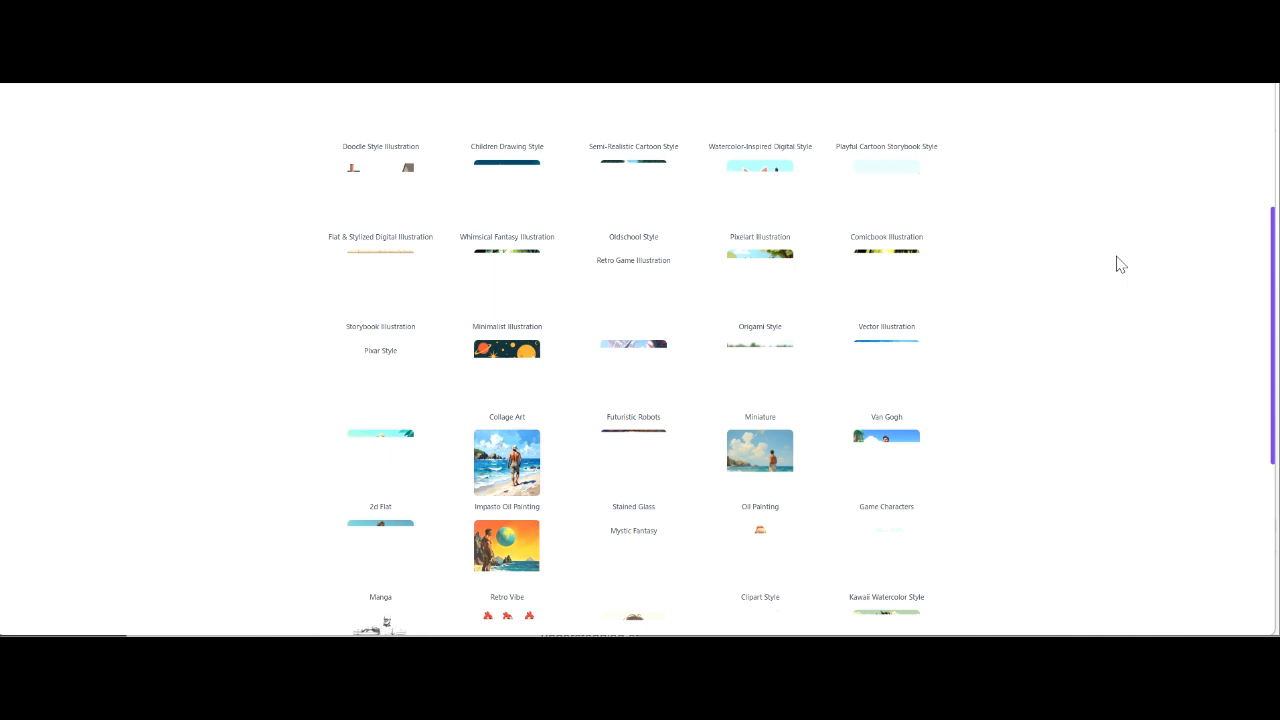
scroll(1120, 264, "up", 3)
scroll(1120, 264, "down", 1)
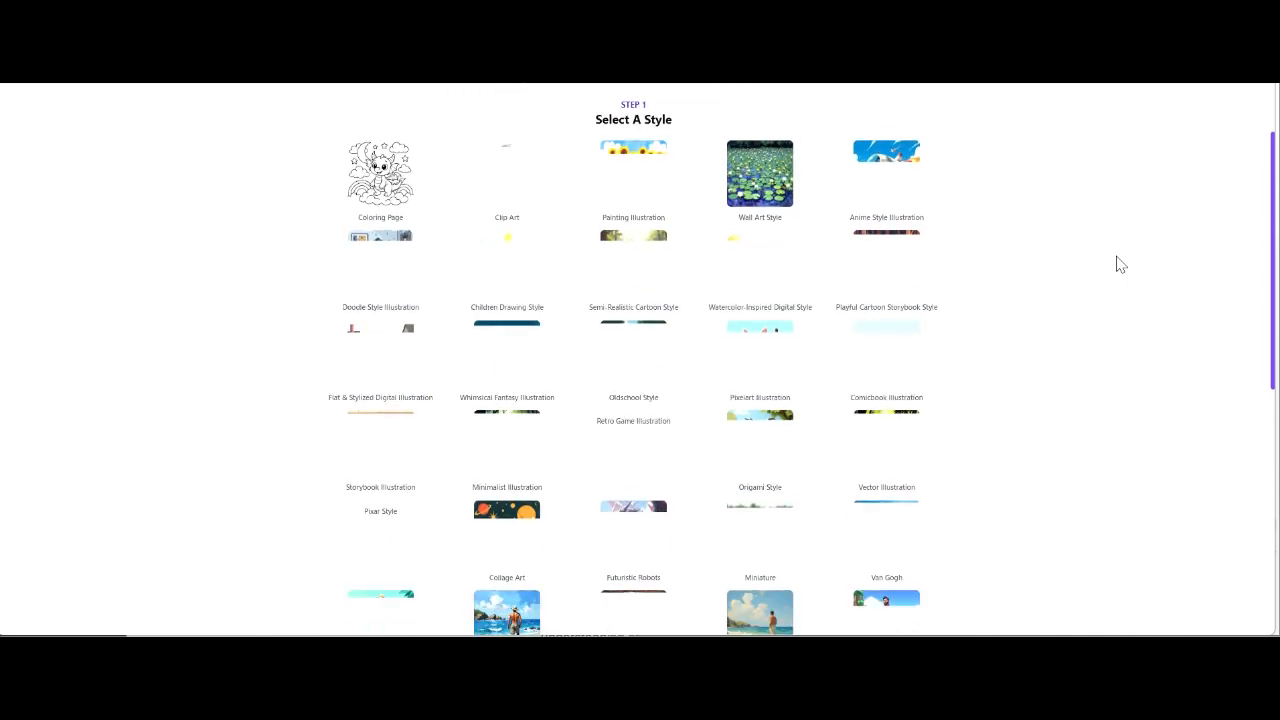
scroll(1120, 264, "down", 5)
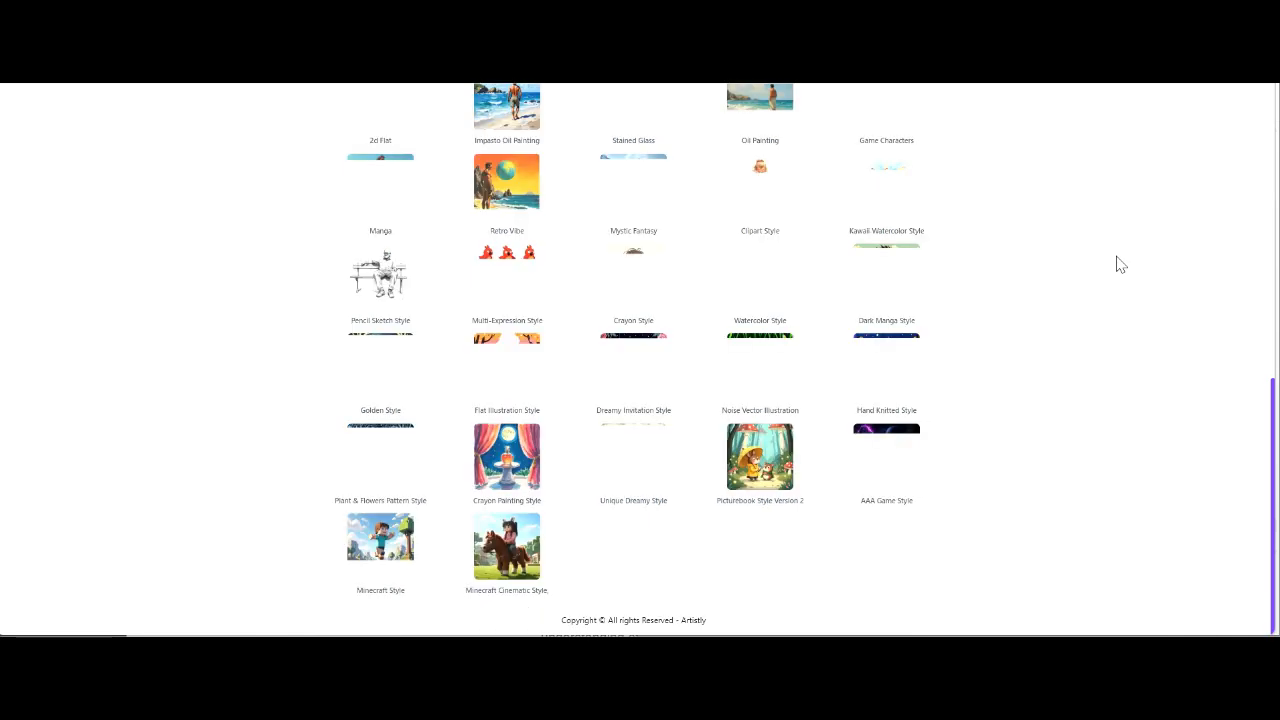
scroll(1120, 264, "up", 8)
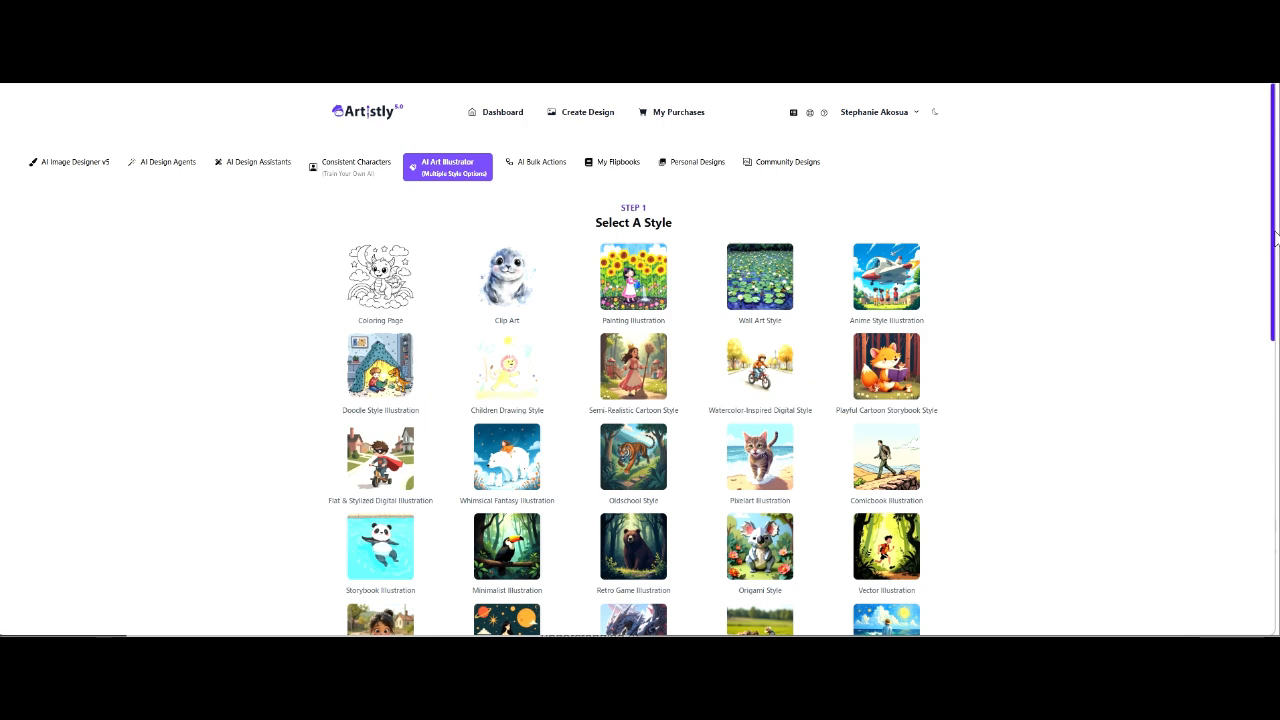
Step: Choose Pixar Style for the illustration and paste the copied Tobi description as its prompt
left_click_drag(1274, 235, 1240, 409)
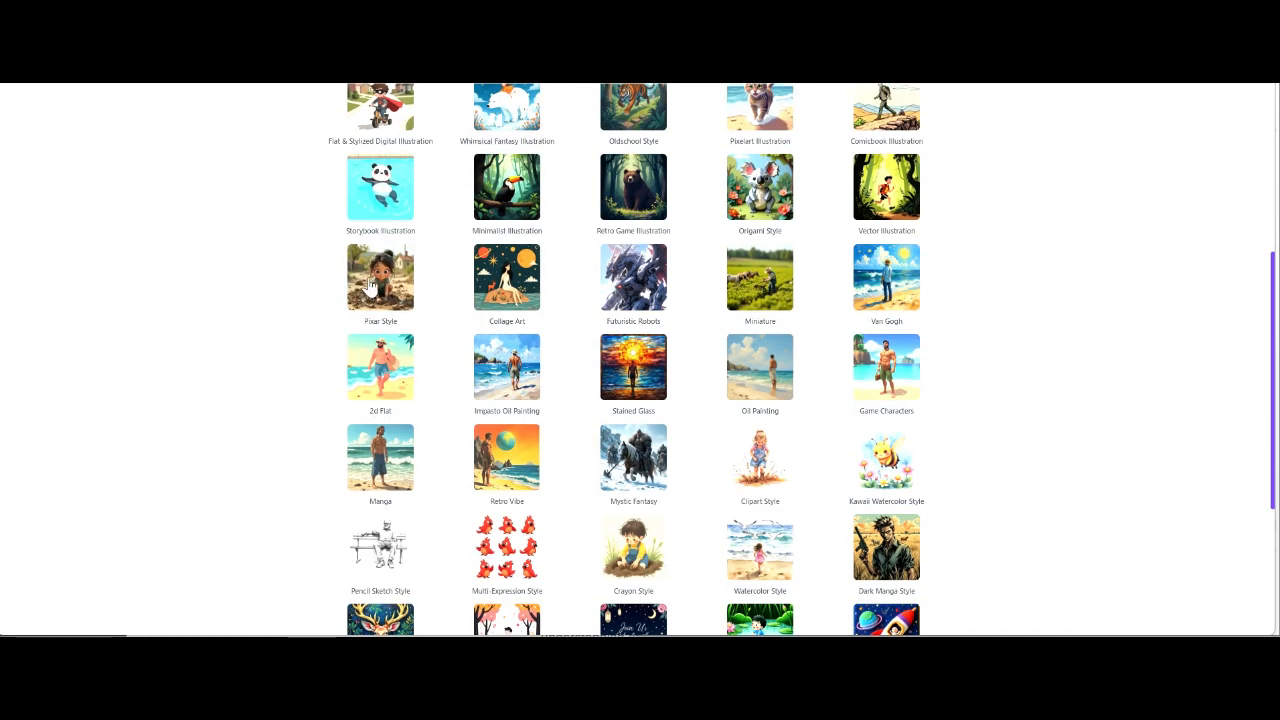
scroll(450, 332, "down", 5)
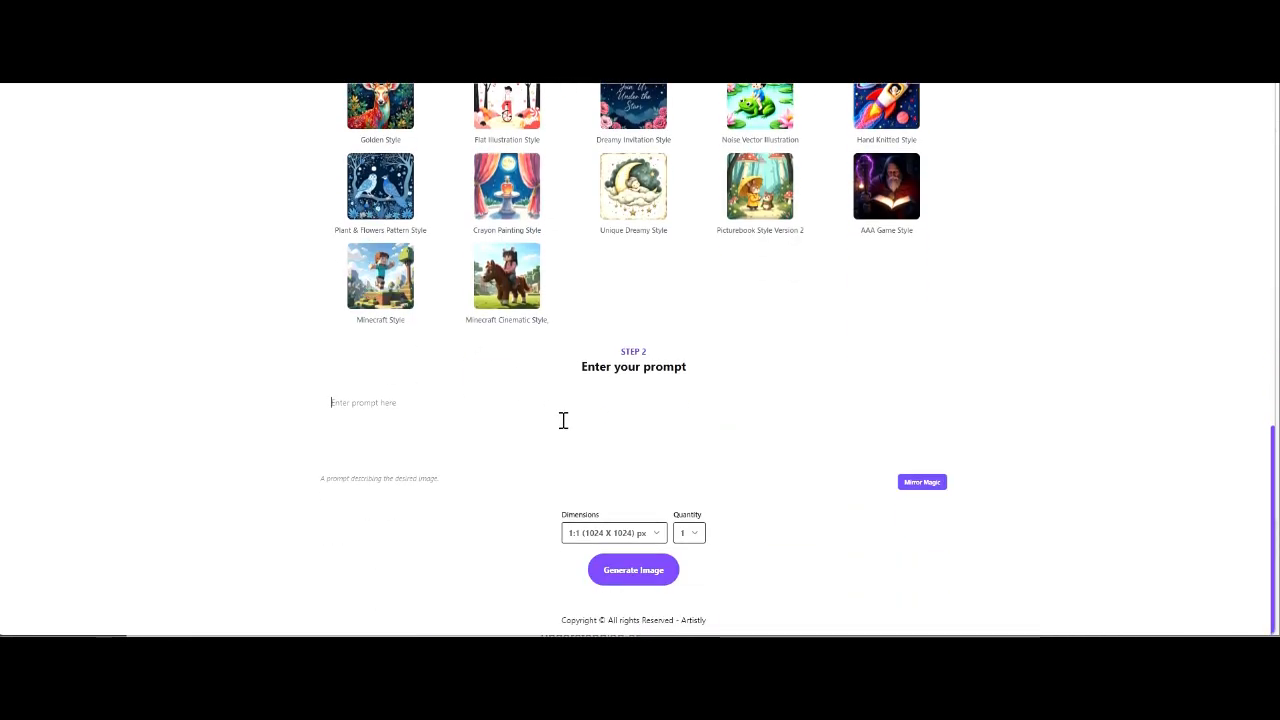
key("ctrl+v")
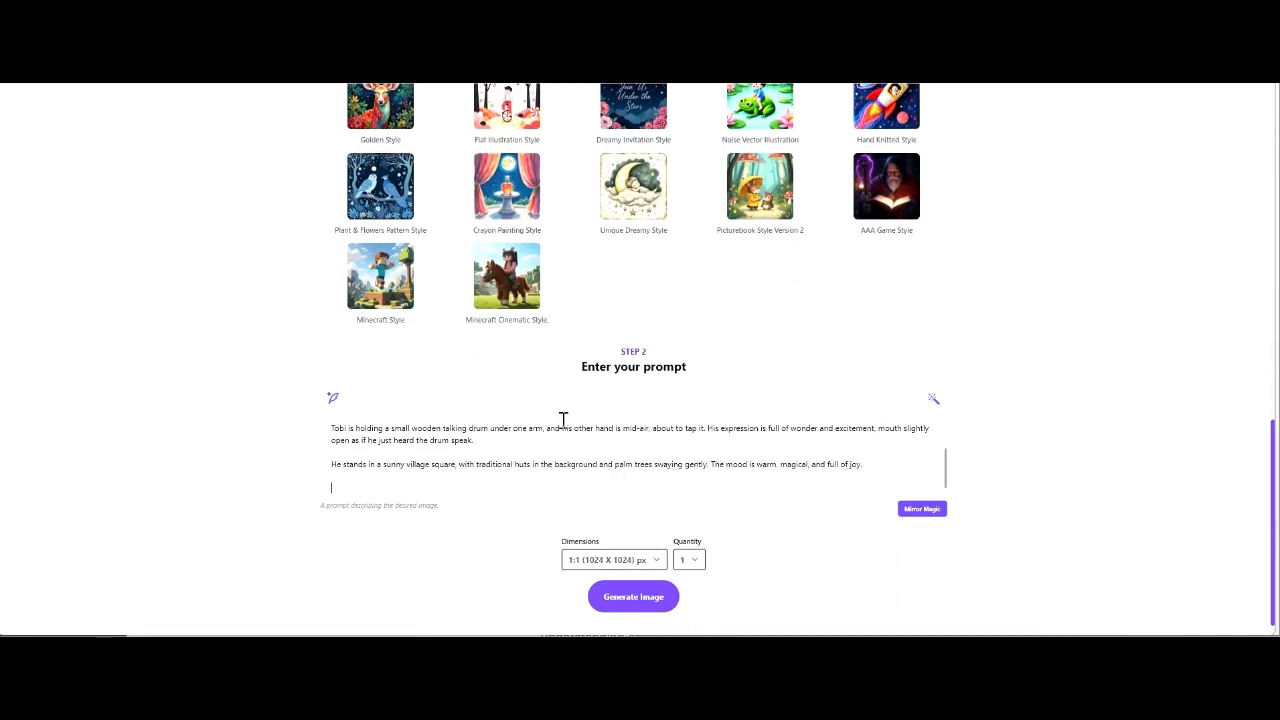
scroll(563, 419, "up", 3)
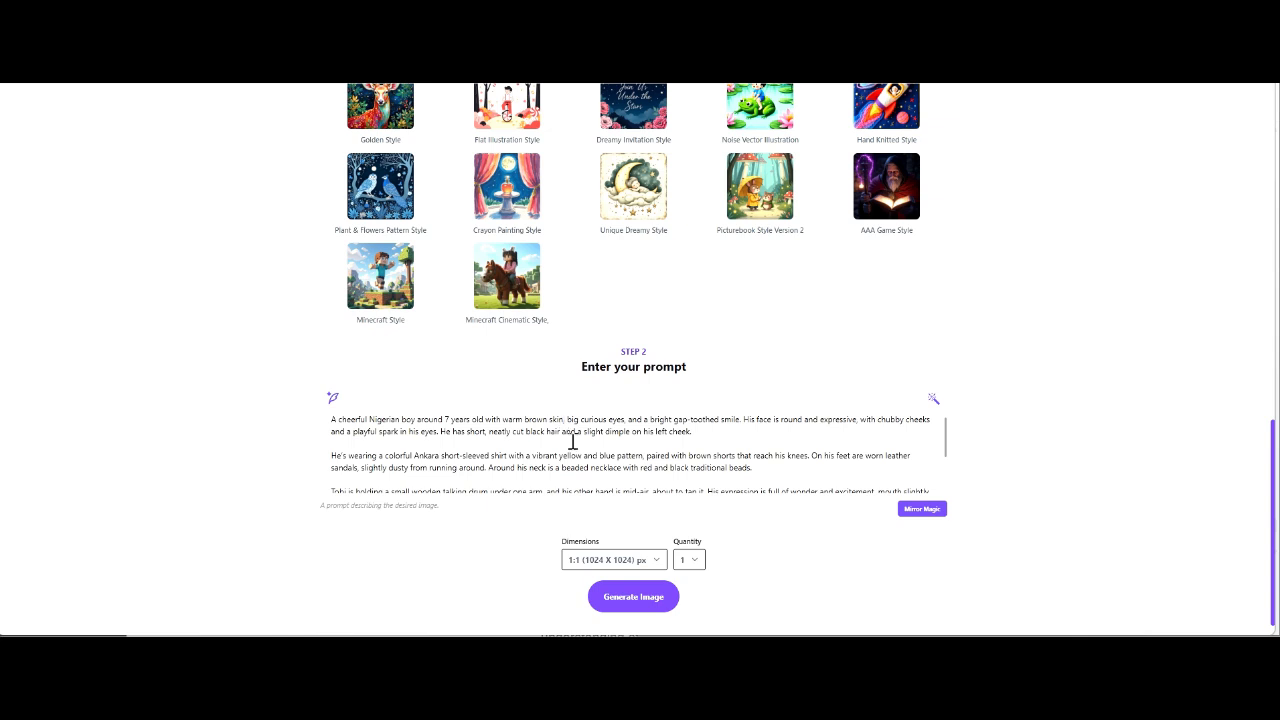
Step: Set the dimensions to 9:16 (768 X 1344) px and the quantity to 2, and generate the Tobi images
left_click(604, 568)
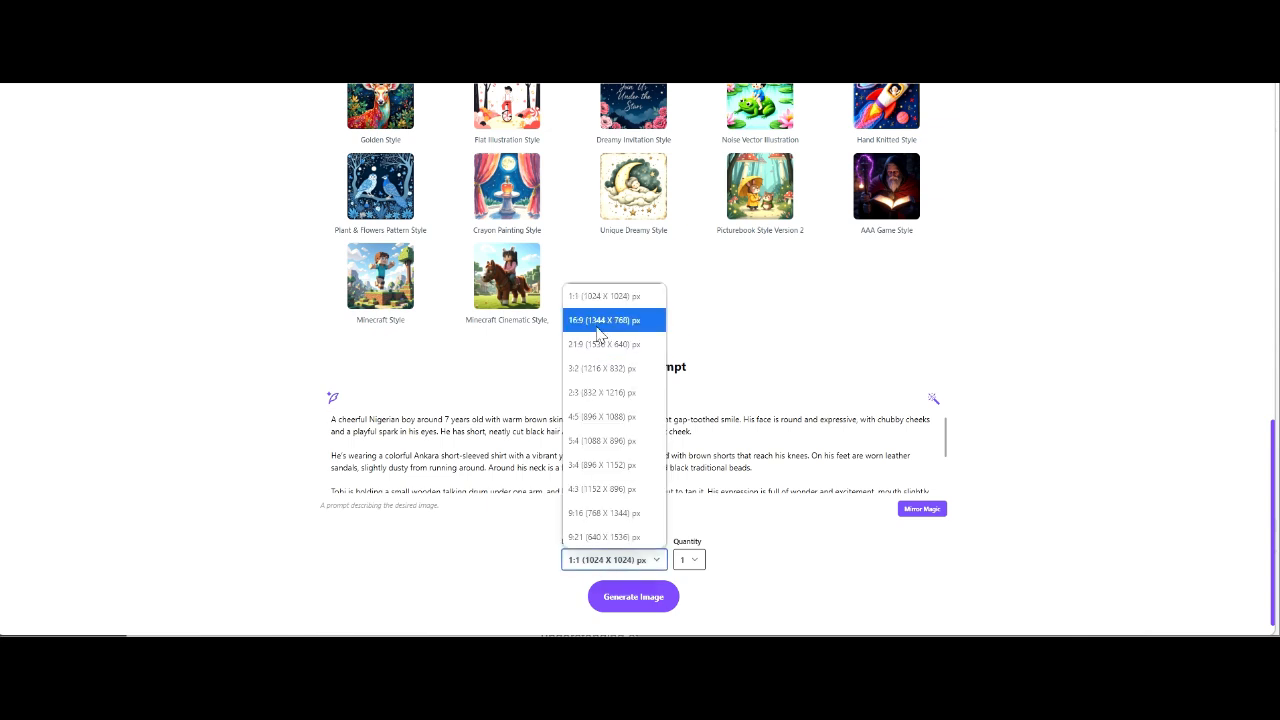
left_click(629, 514)
left_click(692, 562)
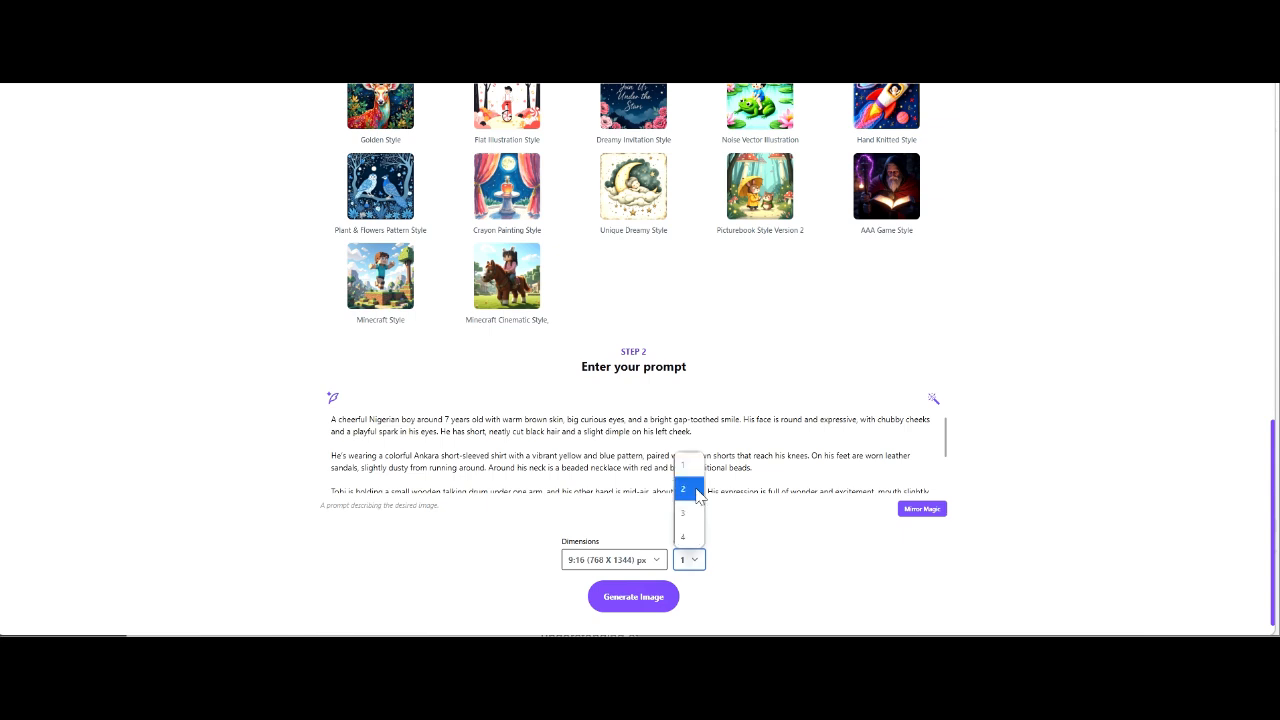
left_click(689, 489)
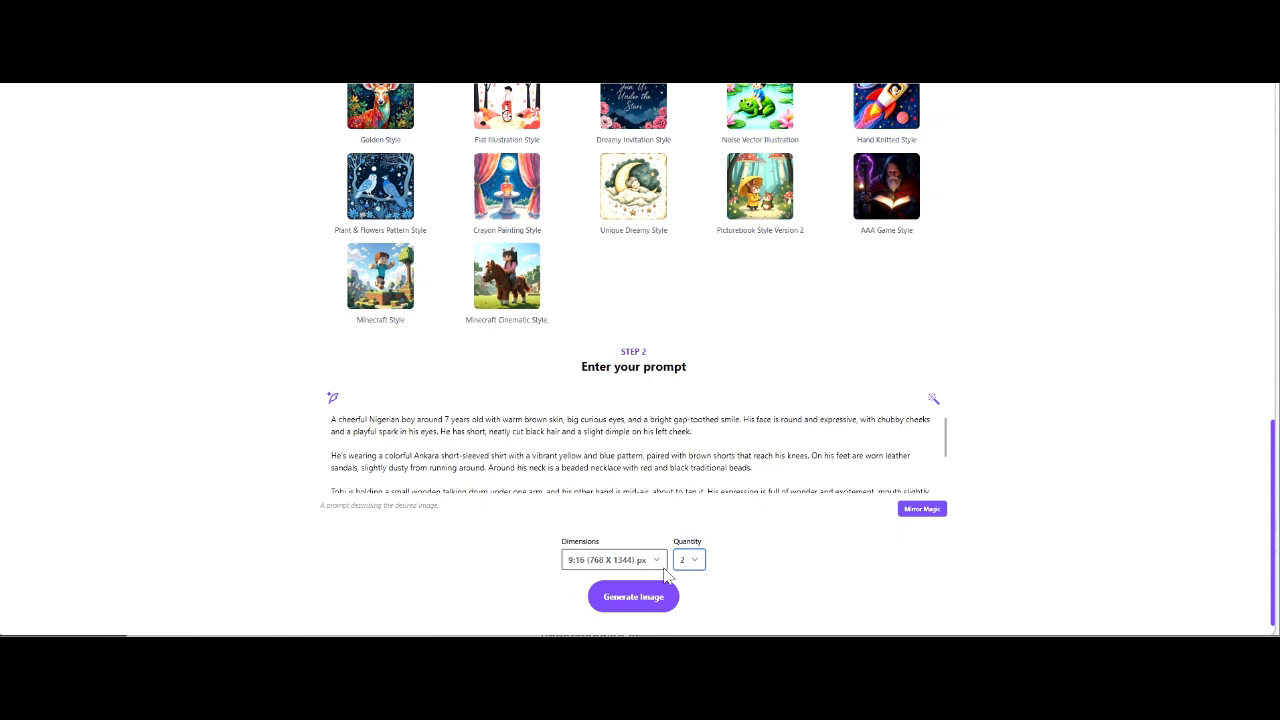
left_click(638, 603)
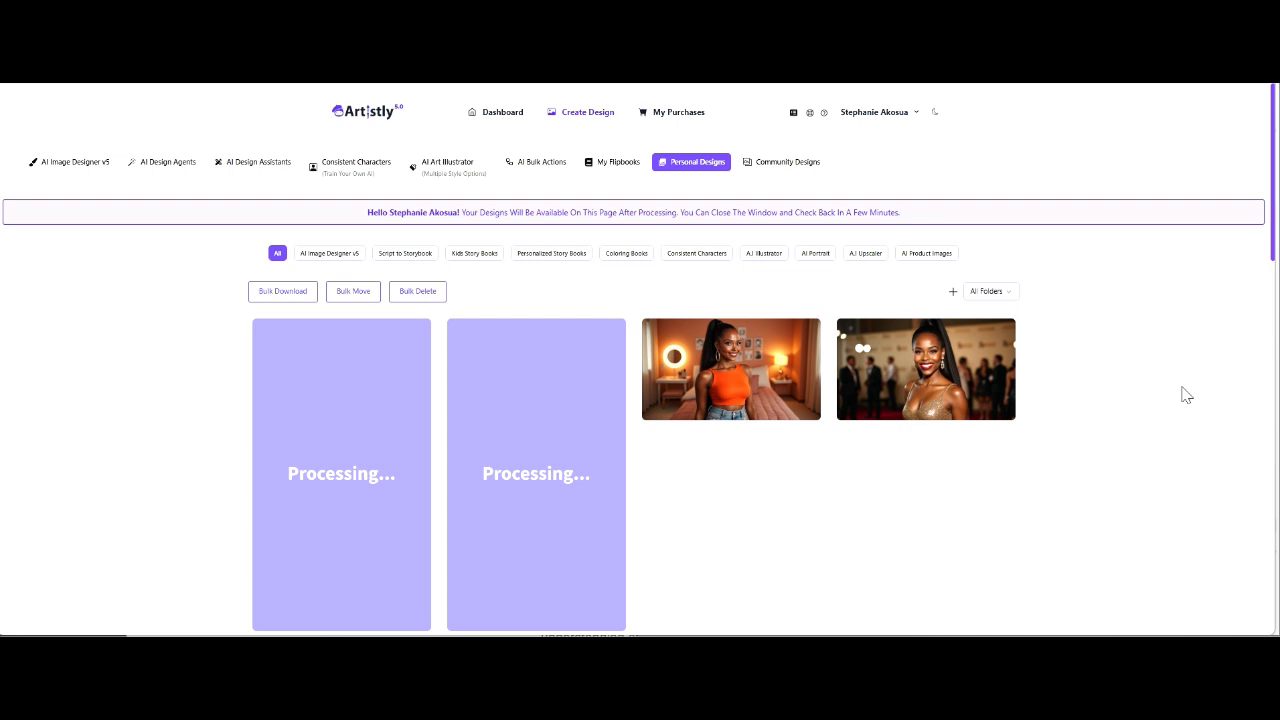
Step: View the details of the design with two women arguing in their living room and return to the newest designs
scroll(1182, 394, "down", 5)
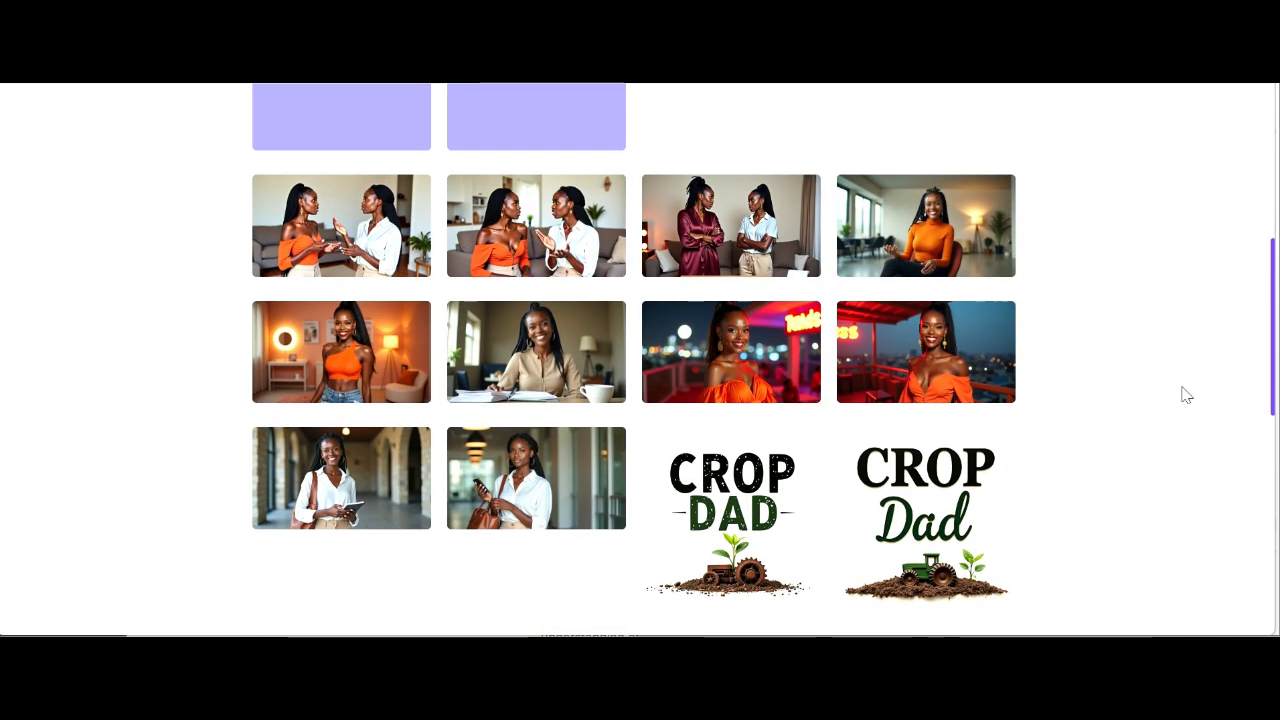
scroll(1140, 383, "up", 1)
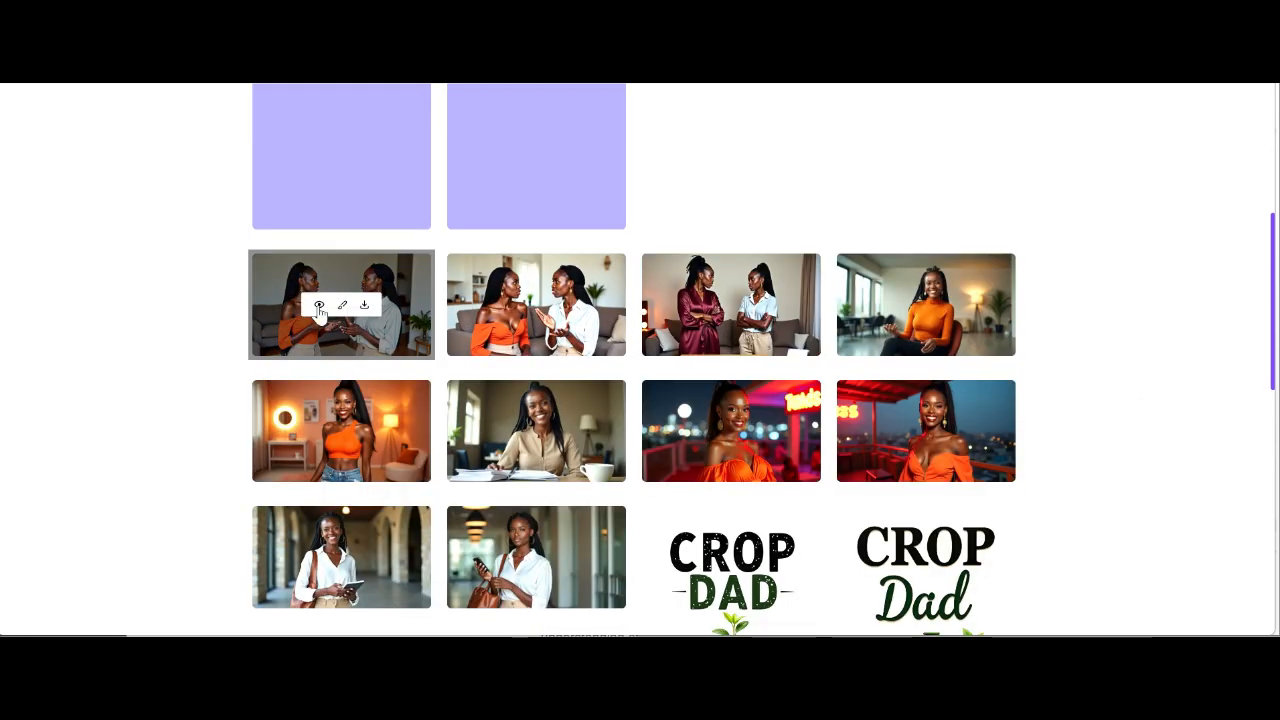
left_click(319, 305)
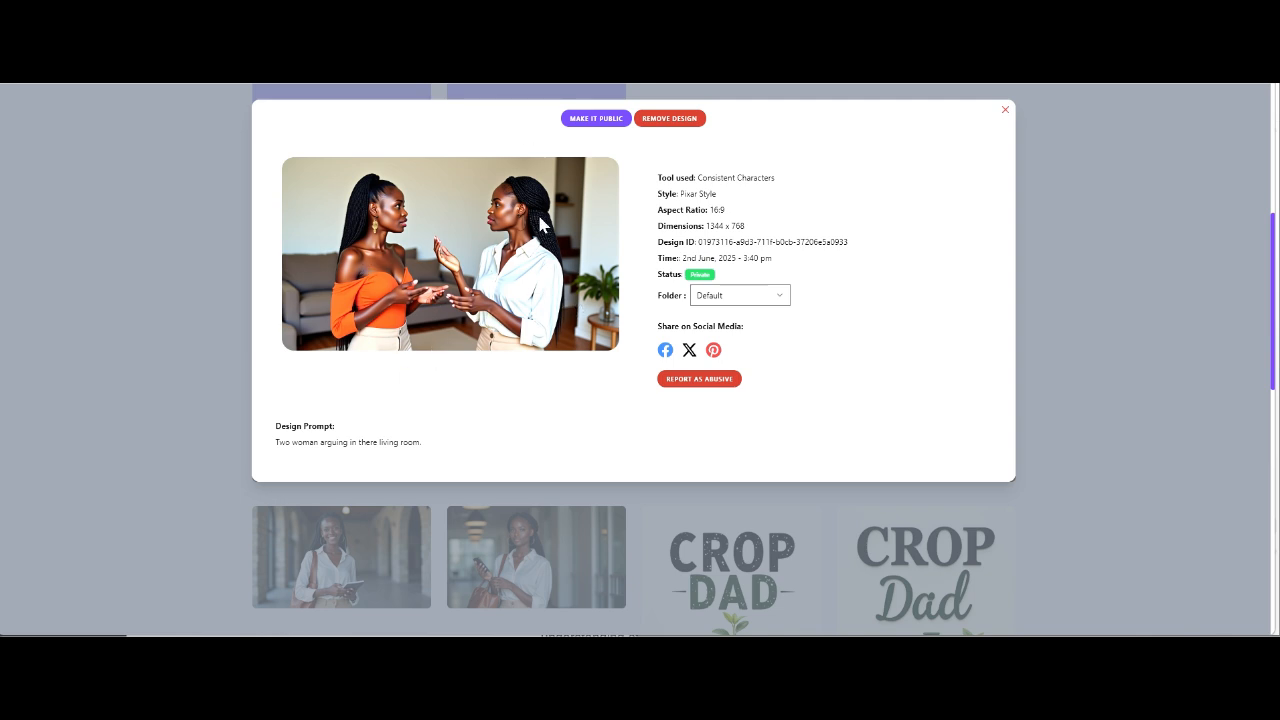
left_click(1006, 112)
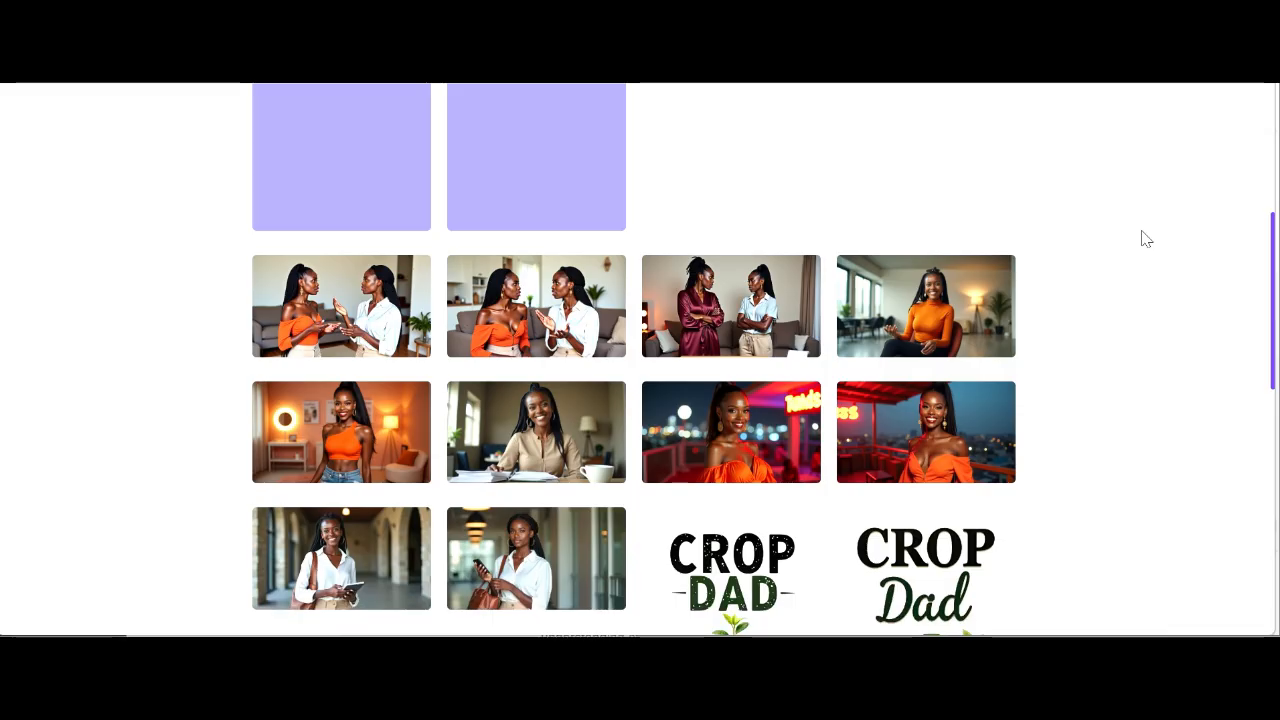
scroll(1142, 233, "up", 5)
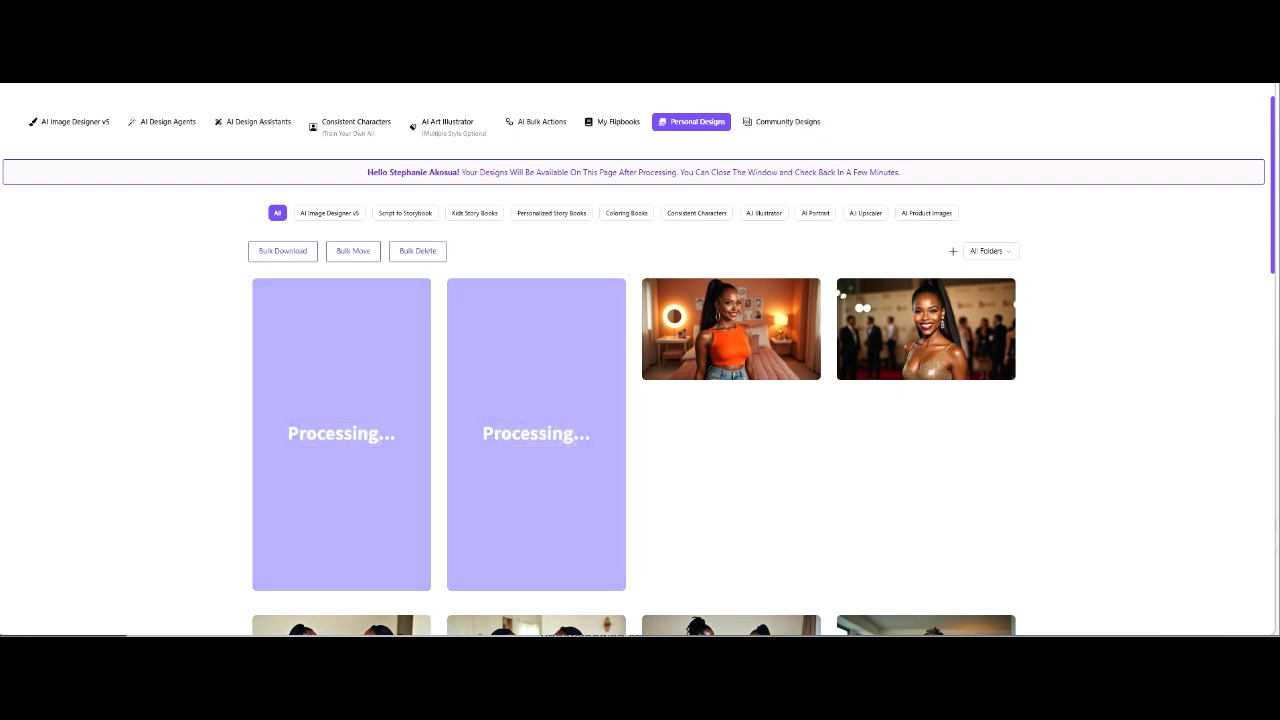
Step: In ChatGPT, draft the request "create a image text prompt of 2 scenes of tobi story. Do not create the image. This is the script:"
key("F5")
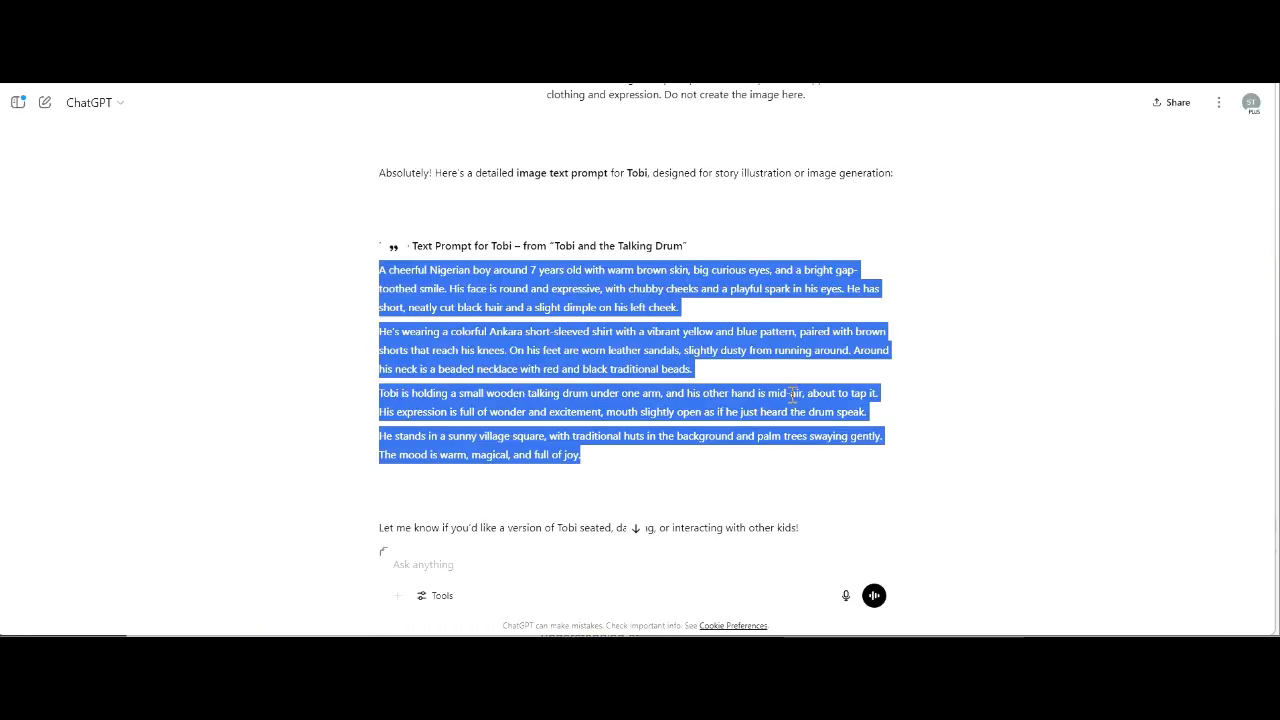
left_click(791, 400)
left_click(691, 584)
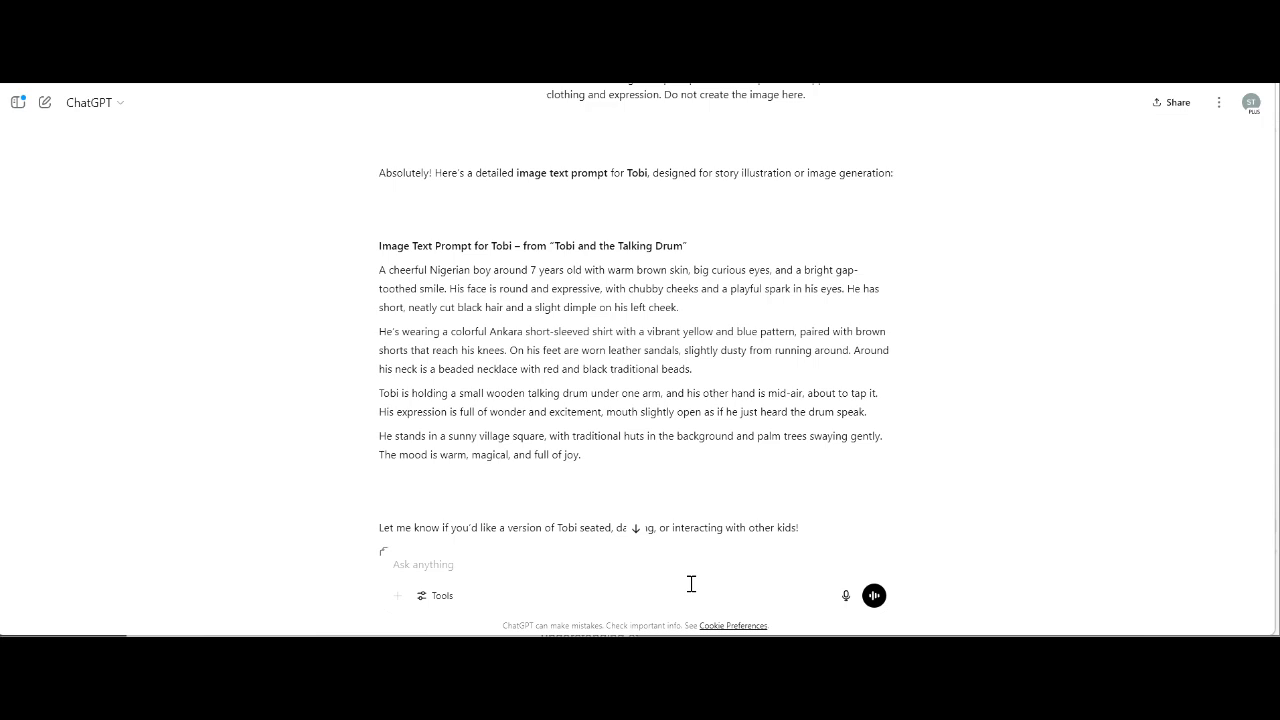
type("create a image text prompt of 2 sc")
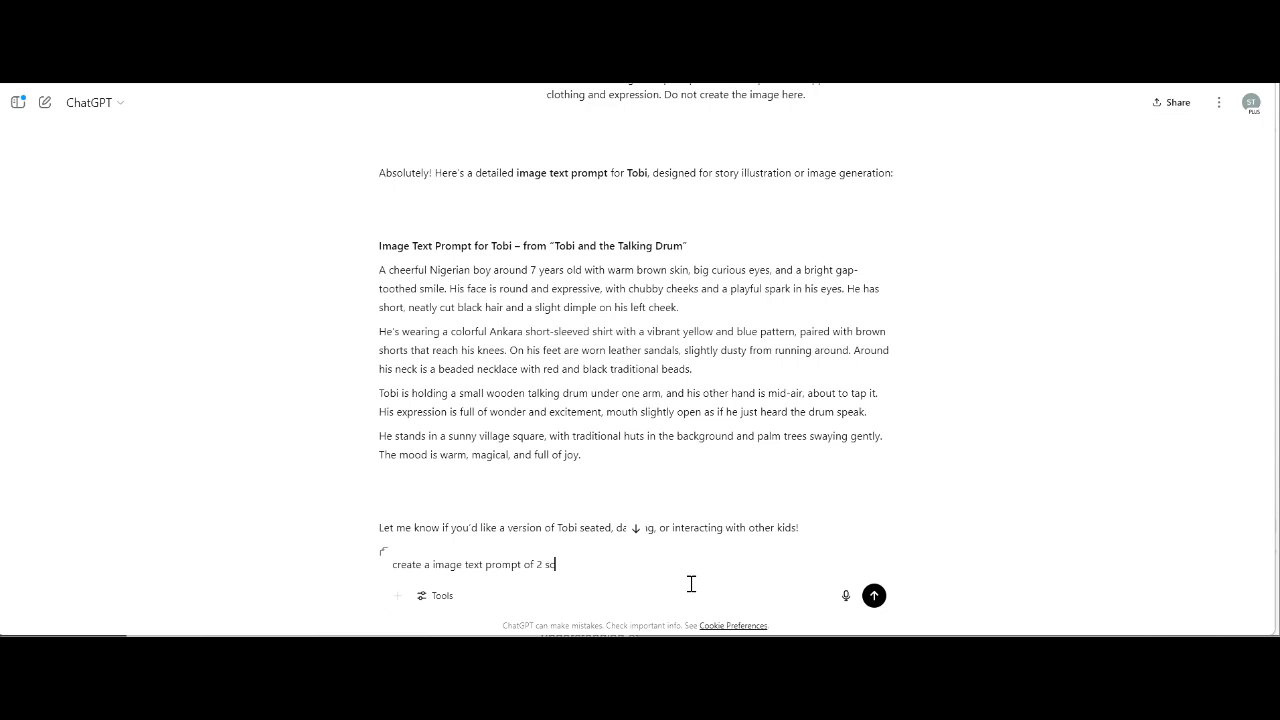
type("enes of tobi story. Thi")
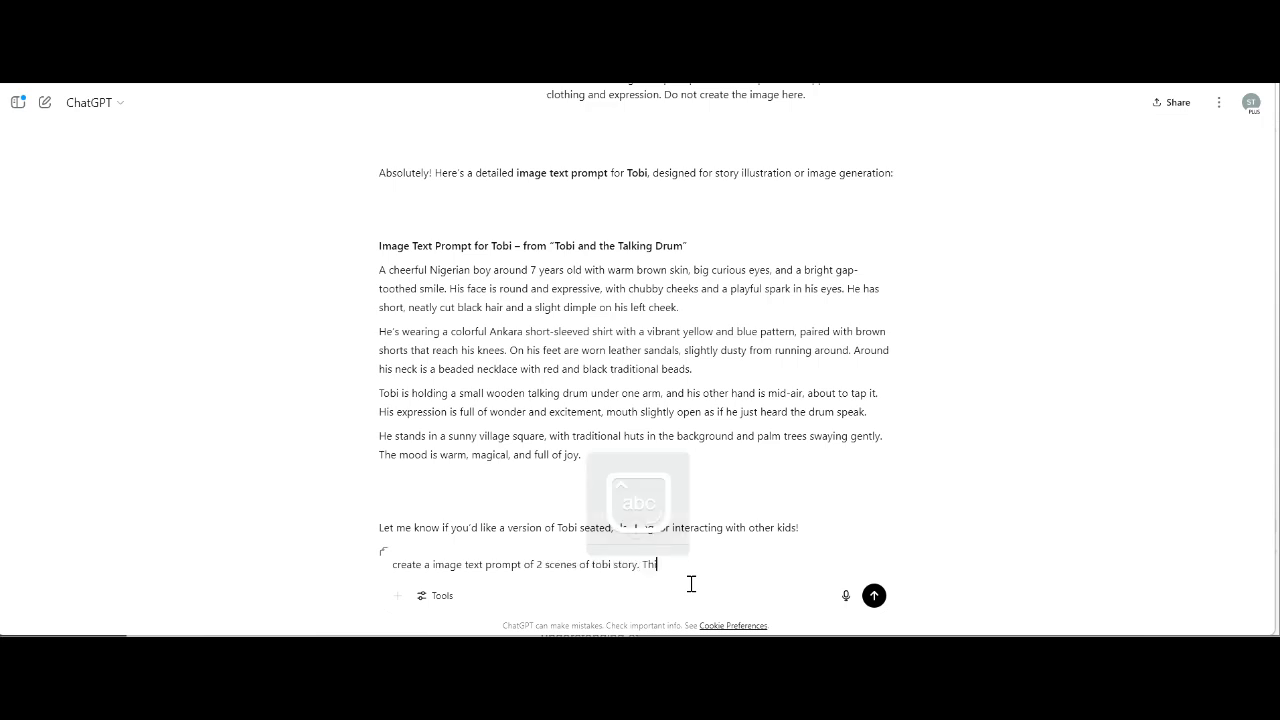
type("s is the script:")
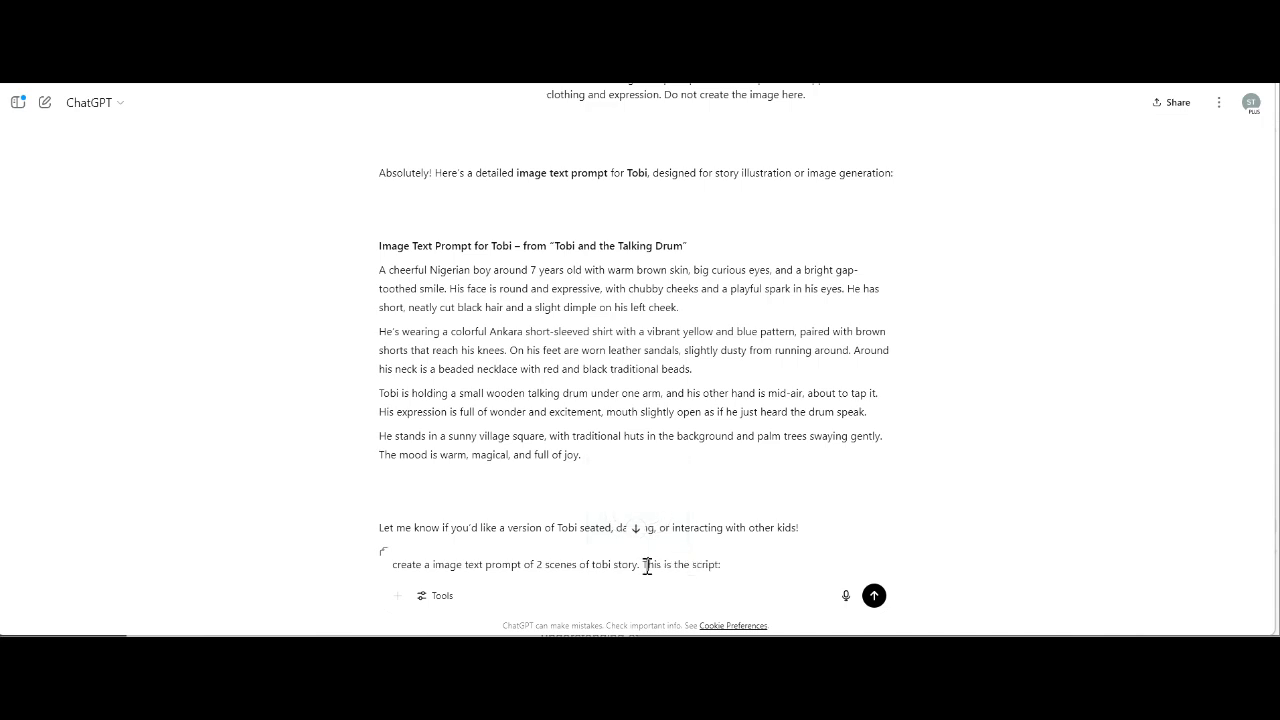
left_click(647, 566)
type("Do not create")
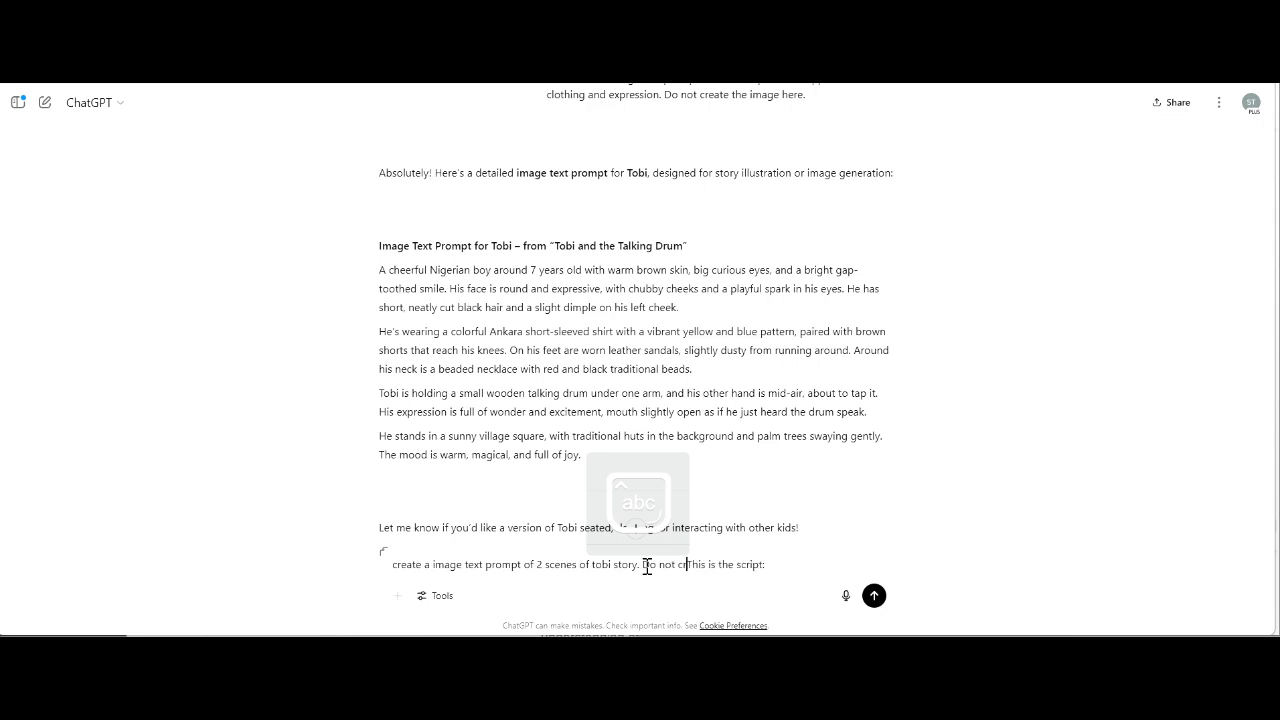
type(" the image.")
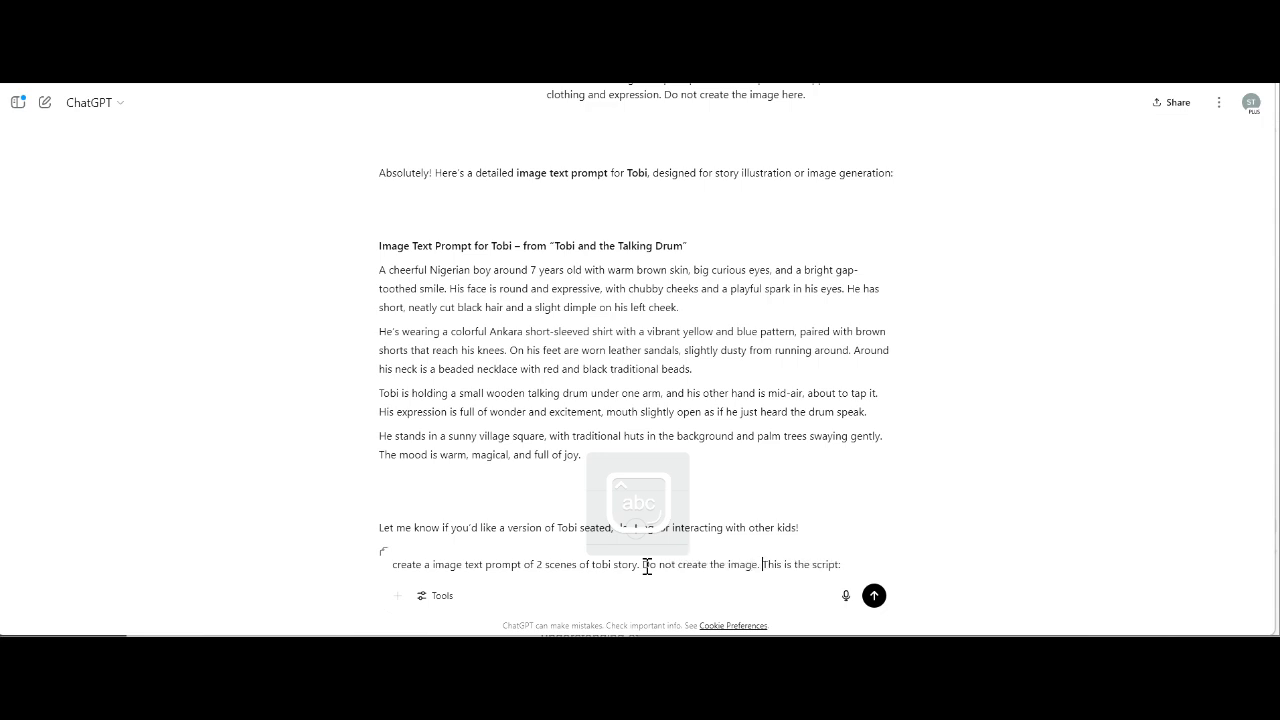
Step: Copy the "Tobi and the Talking Drum" story, add it below the drafted request as the script, and send the message
scroll(955, 277, "up", 5)
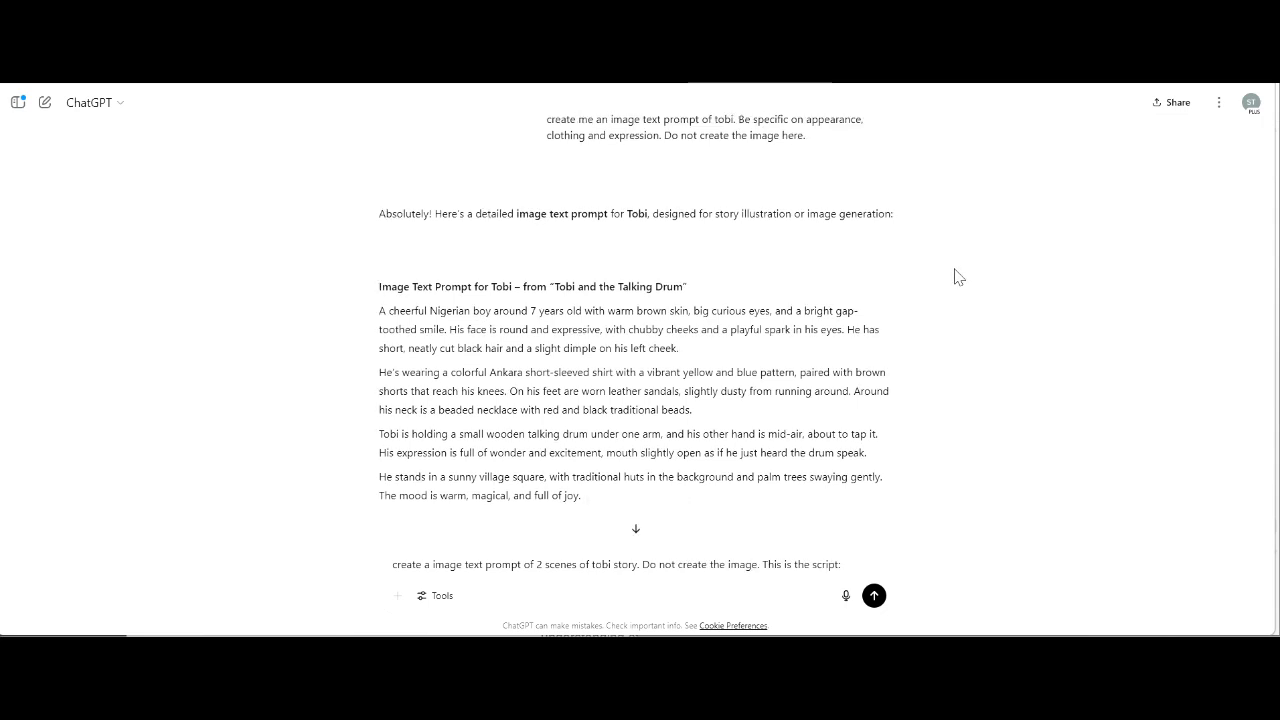
scroll(955, 277, "down", 2)
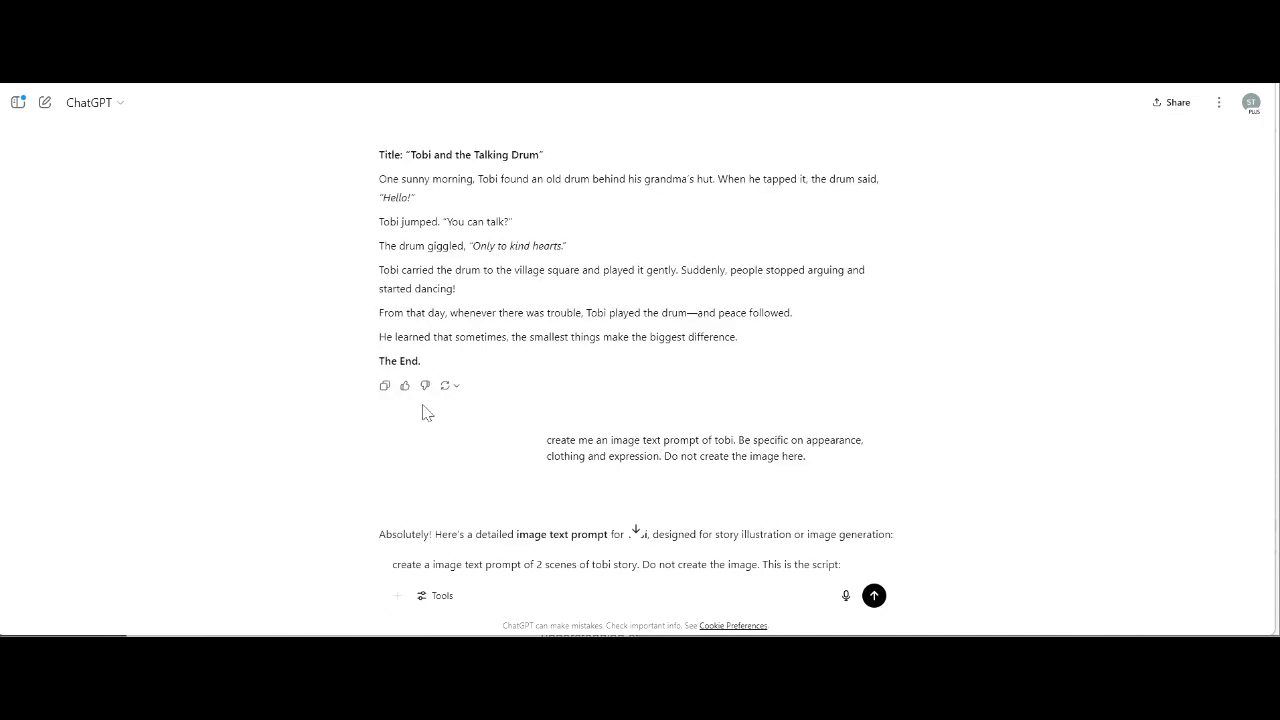
left_click(385, 385)
left_click(862, 560)
key("shift+Return")
key("Return")
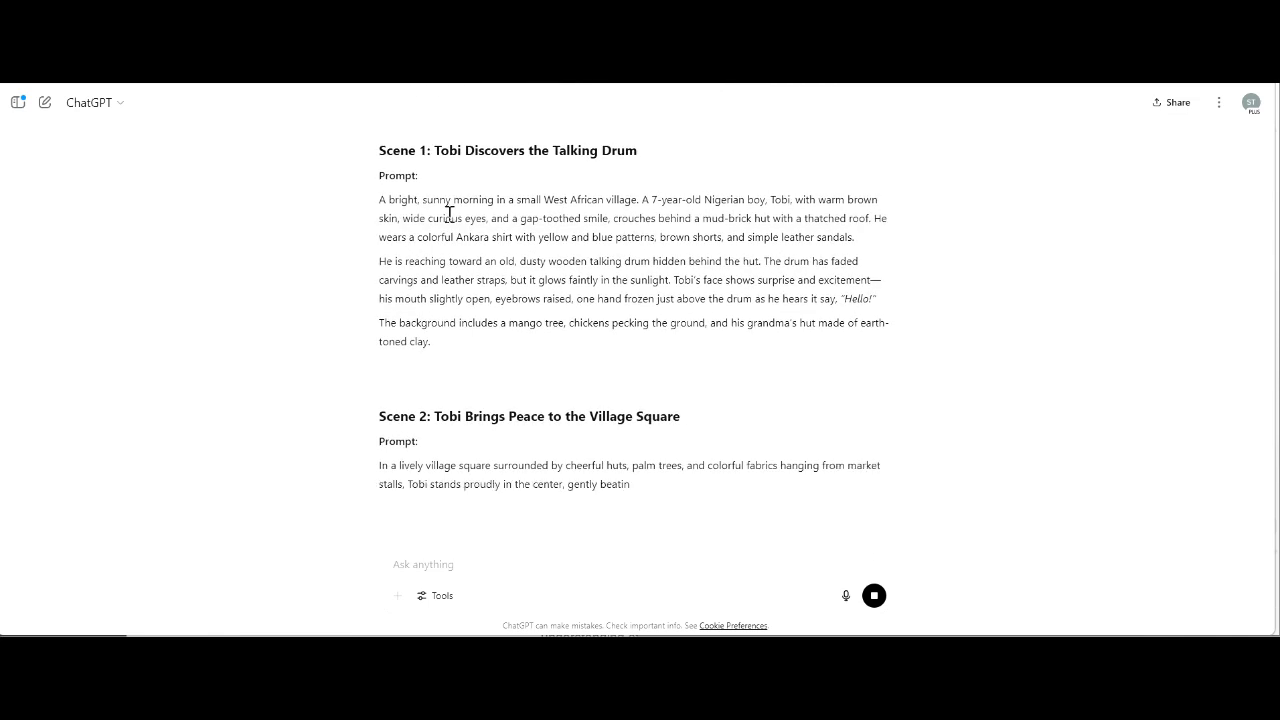
Step: Copy the Scene 1 prompt and, in Artistly's Consistent Characters, choose 3D & 2D style and the library image of Tobi with the drum before him
left_click_drag(378, 203, 551, 349)
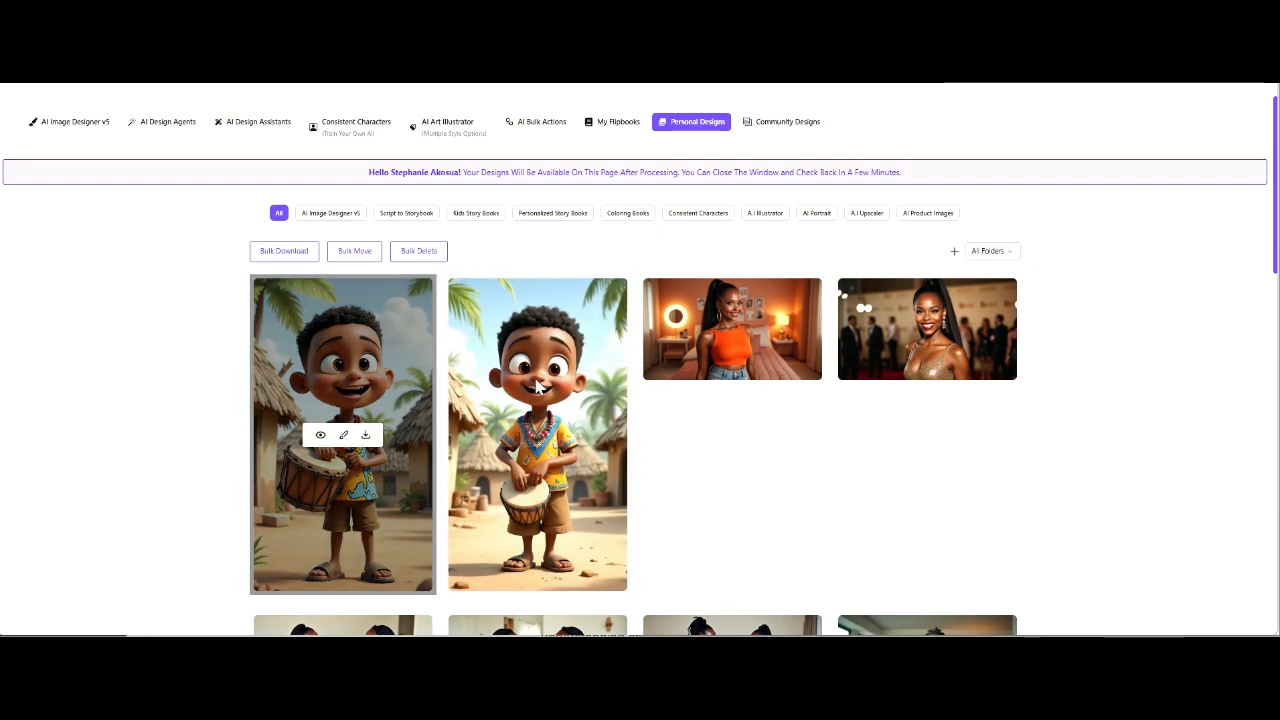
left_click(357, 132)
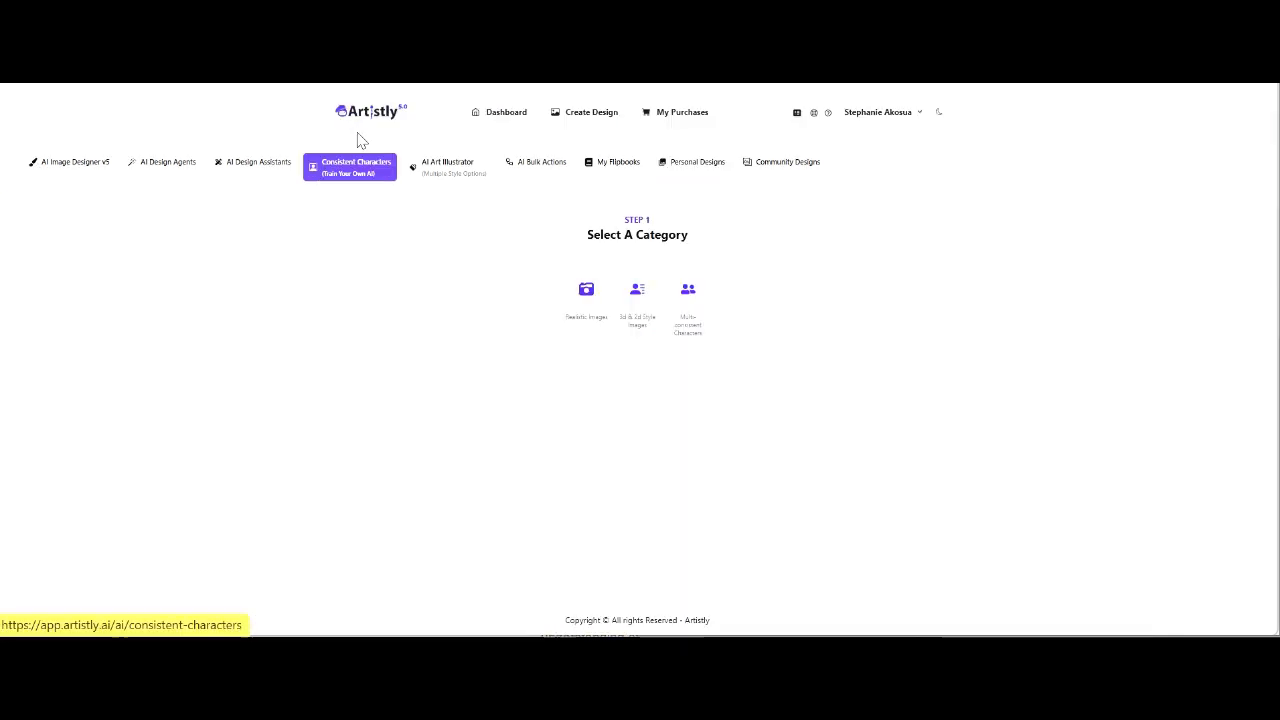
left_click(639, 295)
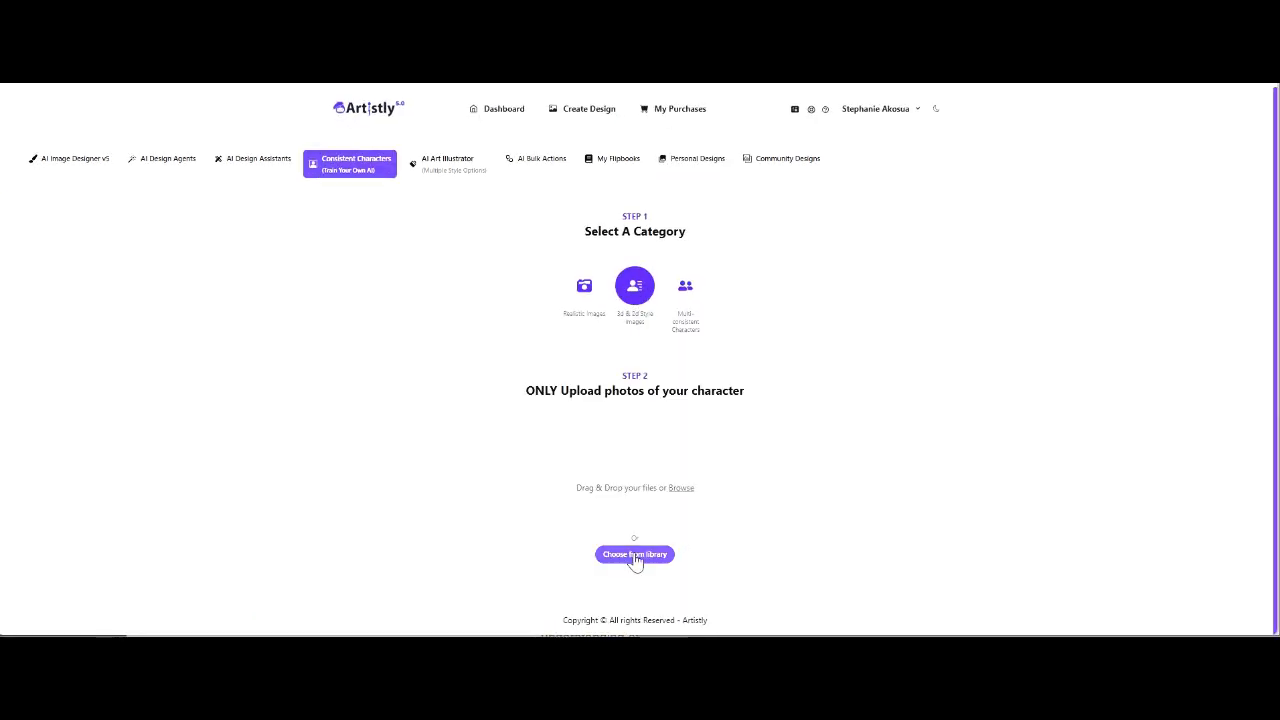
left_click(640, 556)
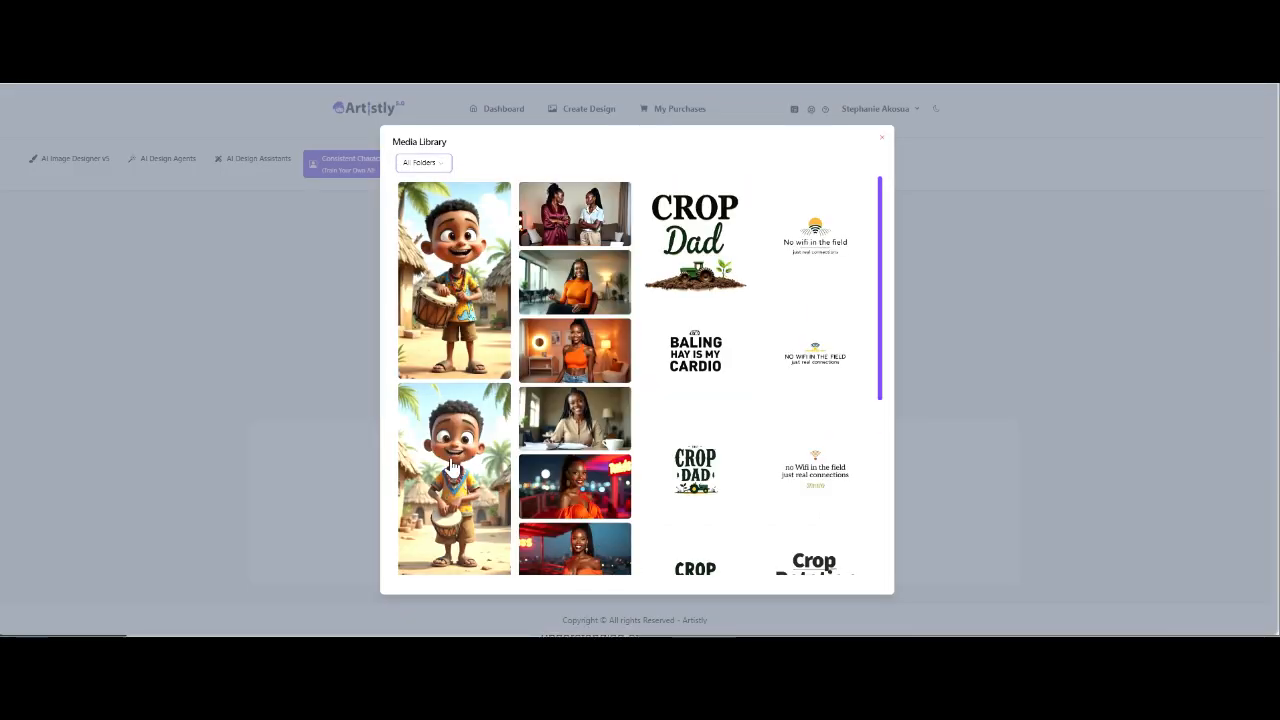
left_click(452, 468)
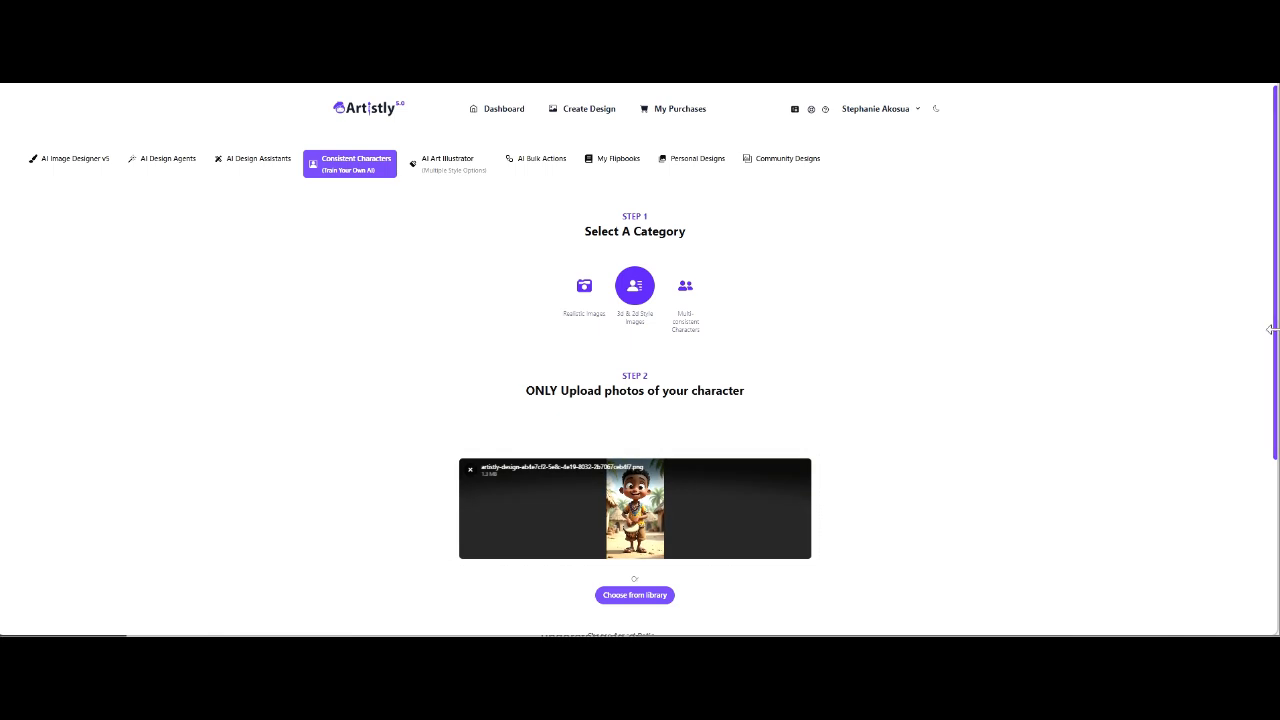
Step: Set the aspect ratio to 9:16 (768 X 1344) px, paste the Scene 1 prompt and generate the image
left_click_drag(1270, 329, 1200, 543)
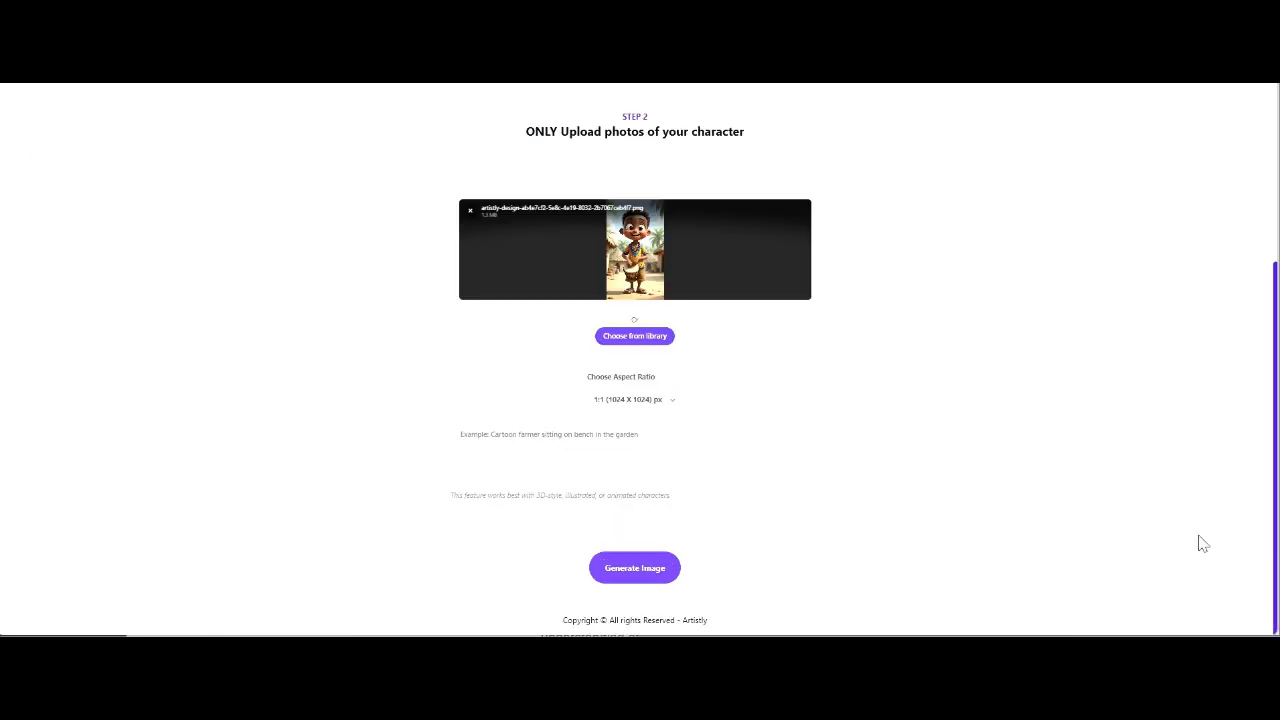
left_click(628, 399)
left_click(623, 355)
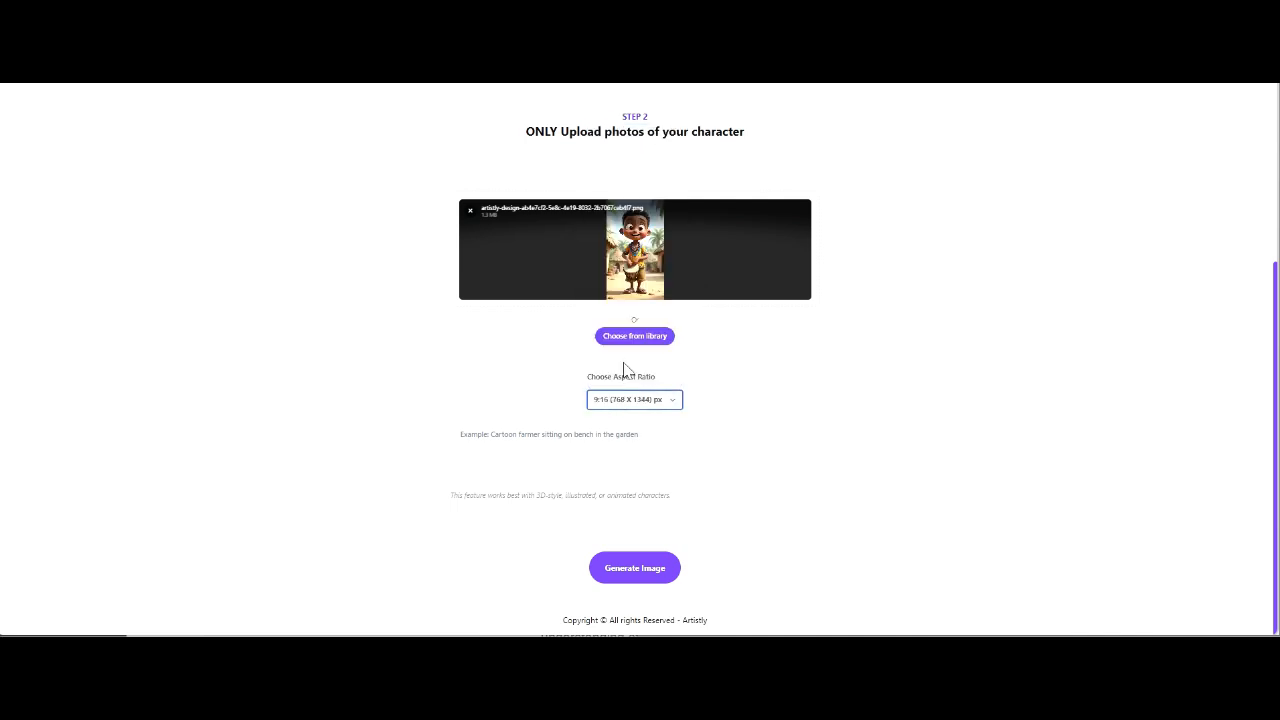
left_click(626, 462)
key("ctrl+v")
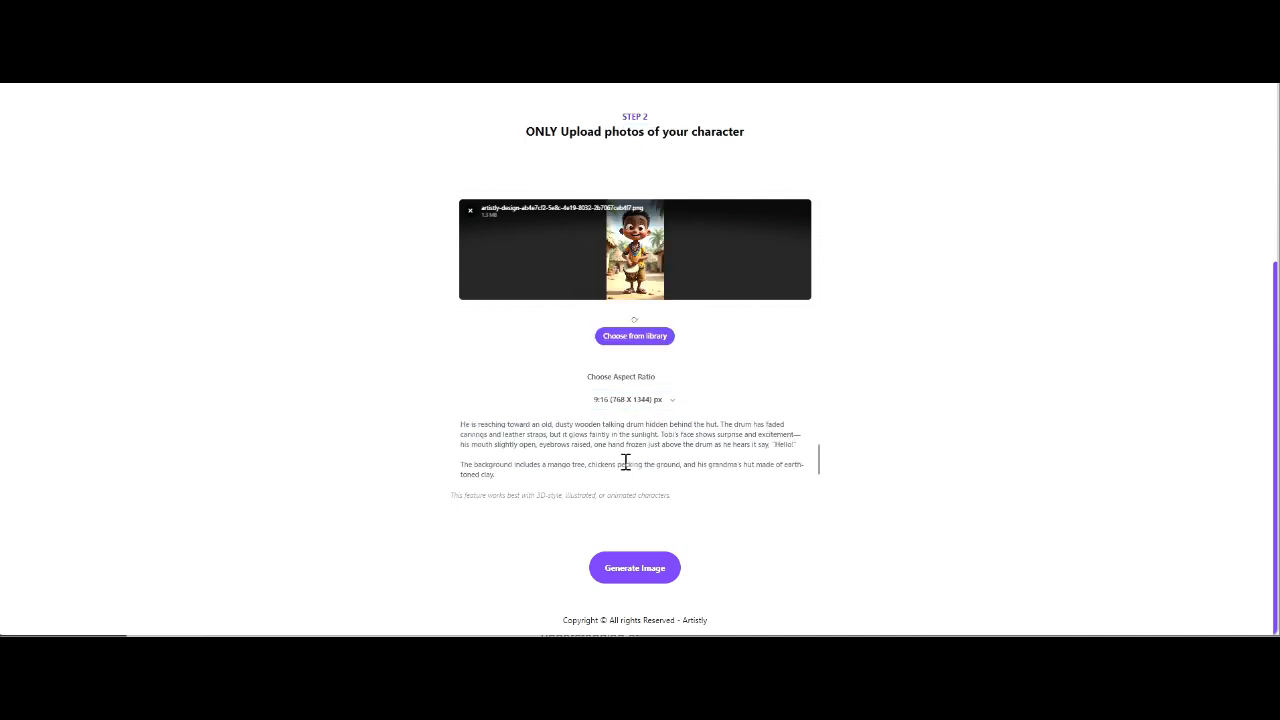
left_click(637, 568)
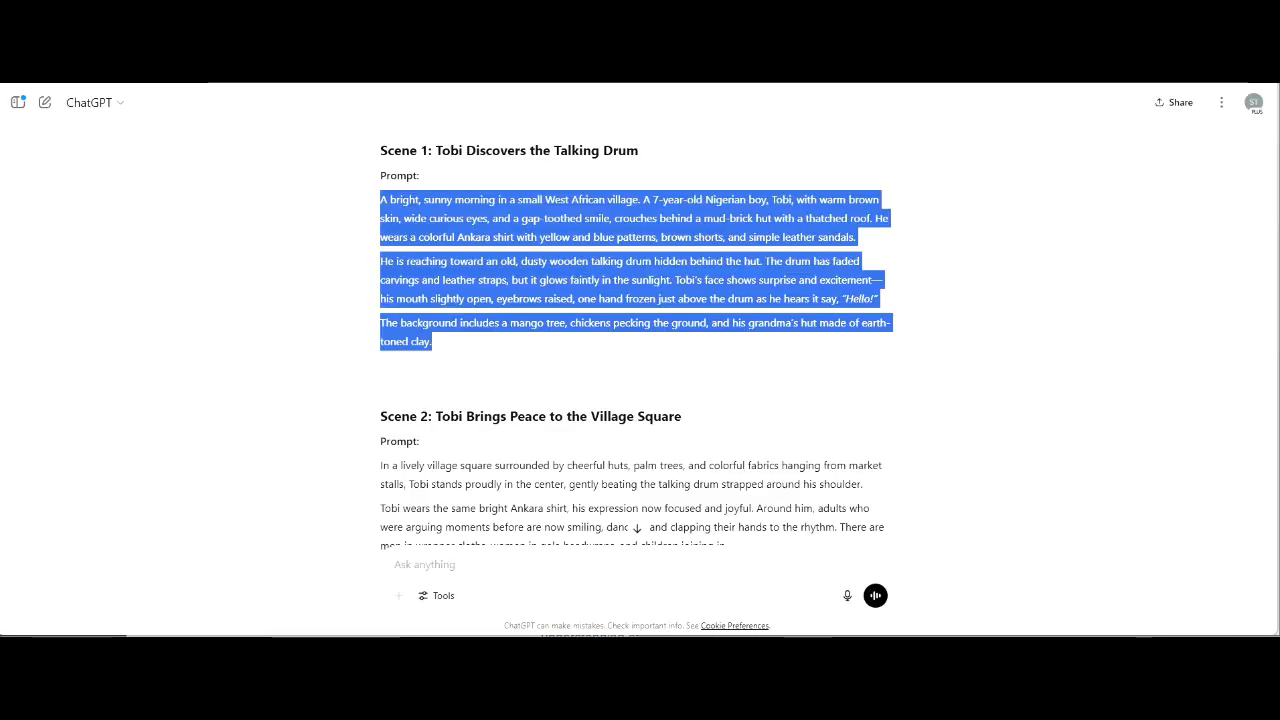
Step: Copy the full Scene 2 prompt, "Tobi Brings Peace to the Village Square", from ChatGPT and return to Artistly
left_click(780, 507)
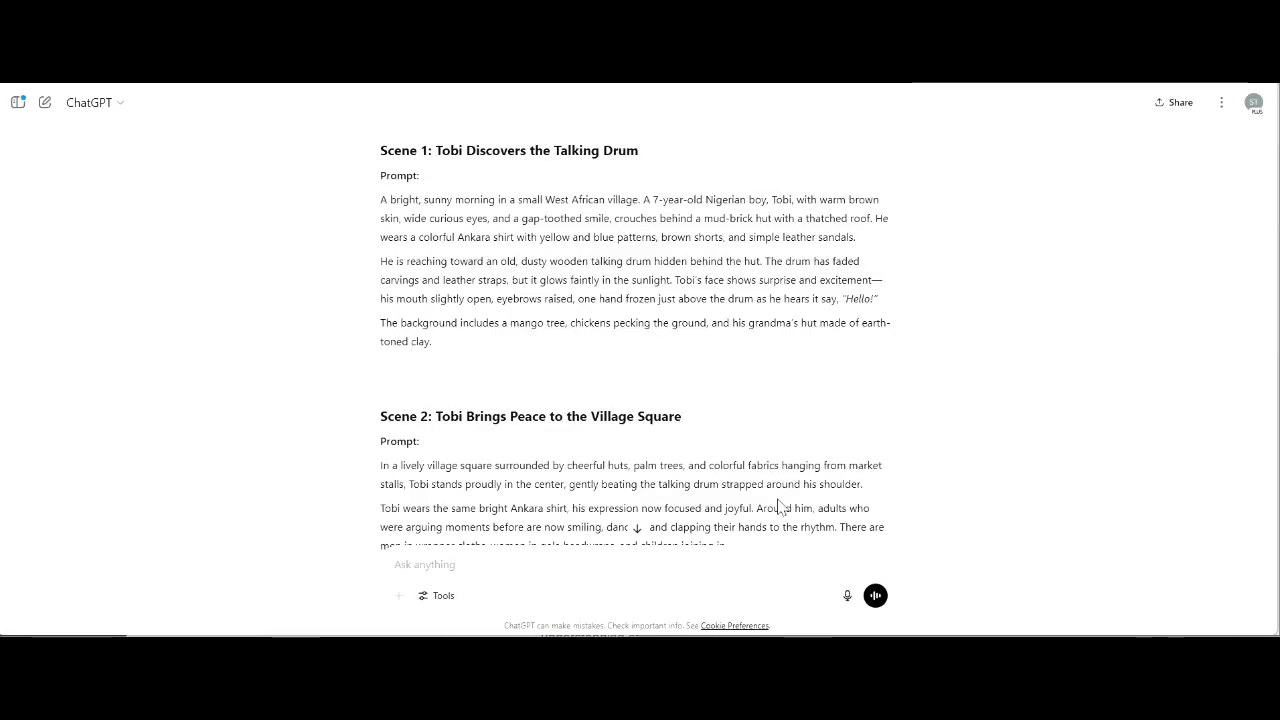
scroll(775, 508, "down", 3)
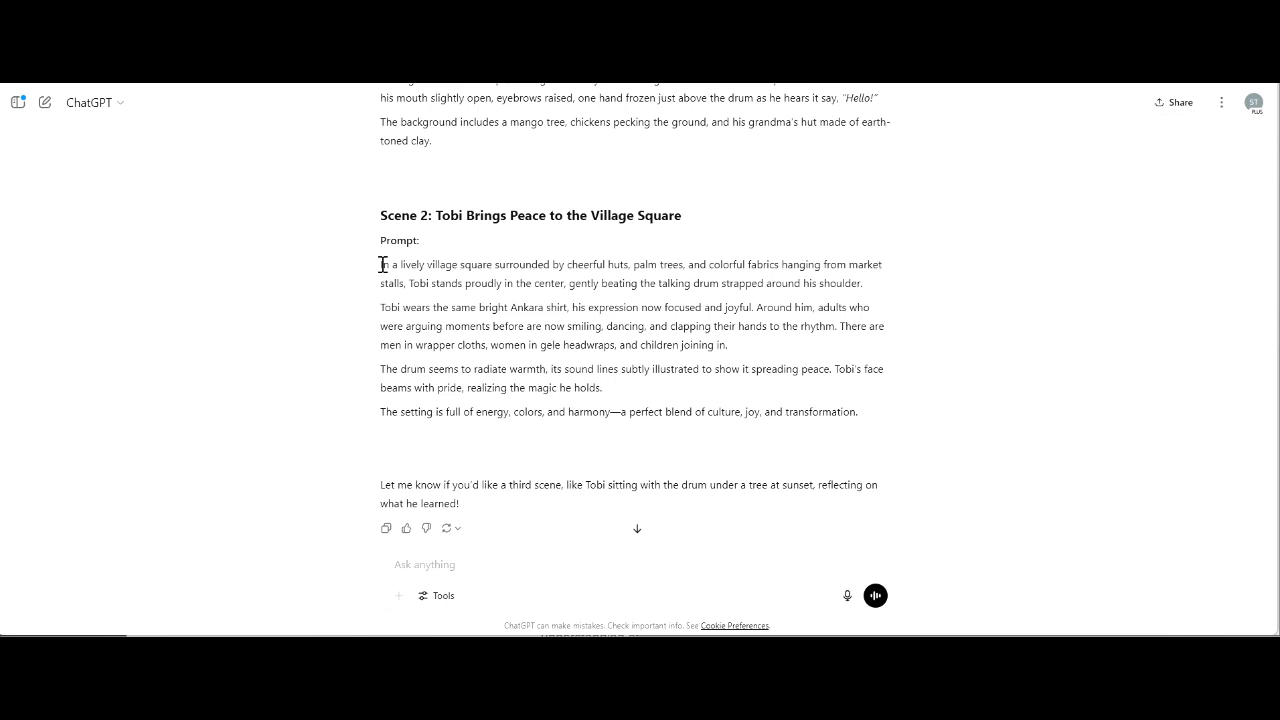
left_click_drag(383, 264, 921, 426)
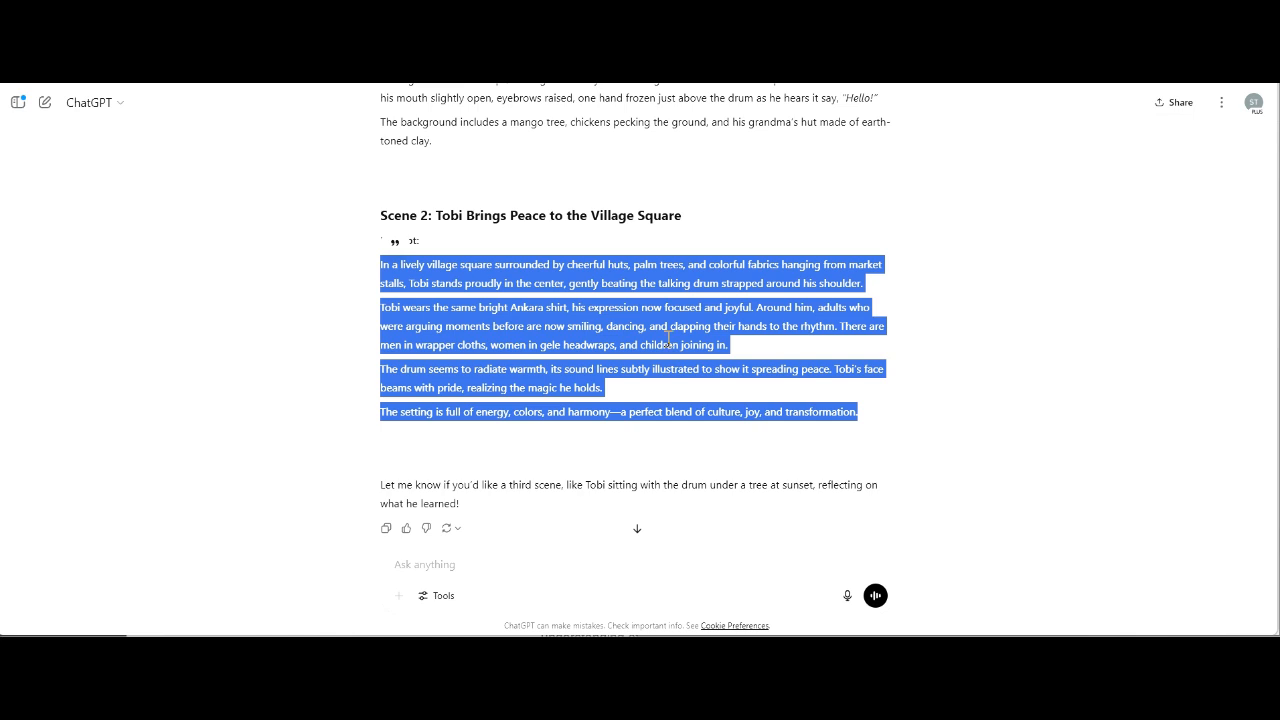
key("alt+Tab")
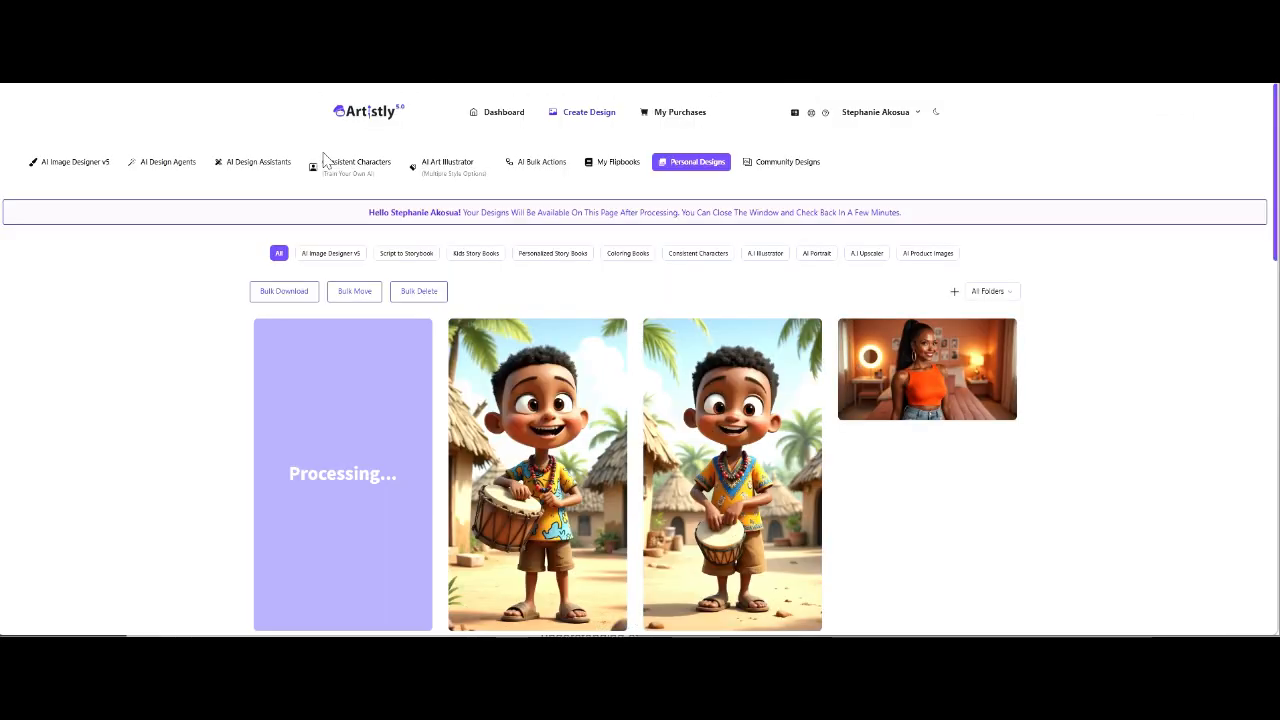
Step: Start another 3D & 2D style consistent character using the library image of Tobi holding the drum under his arm
left_click(344, 175)
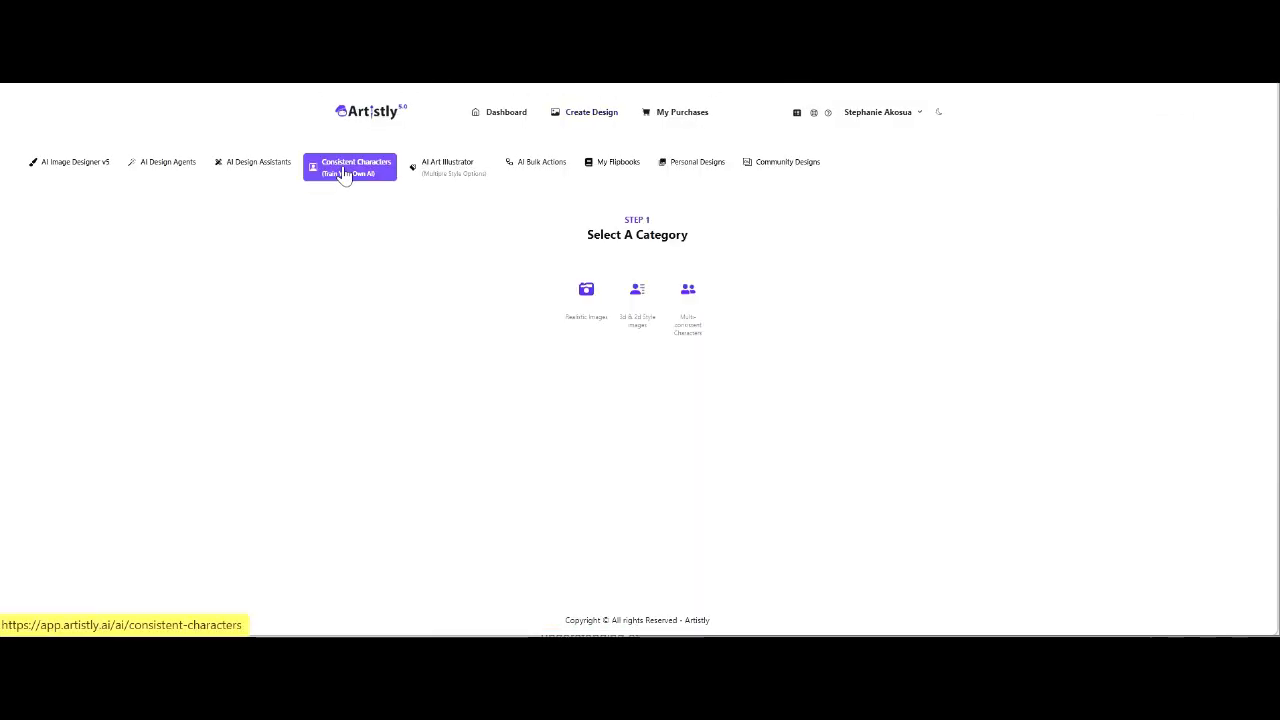
left_click(635, 290)
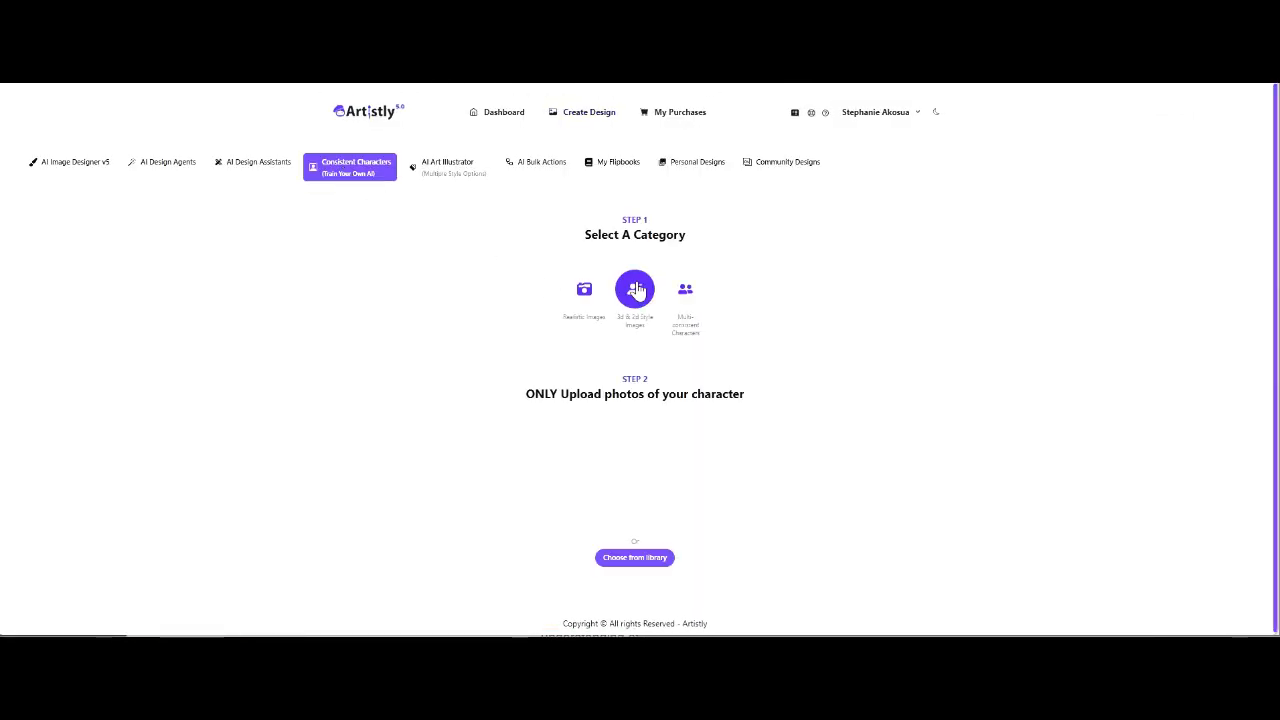
left_click(641, 564)
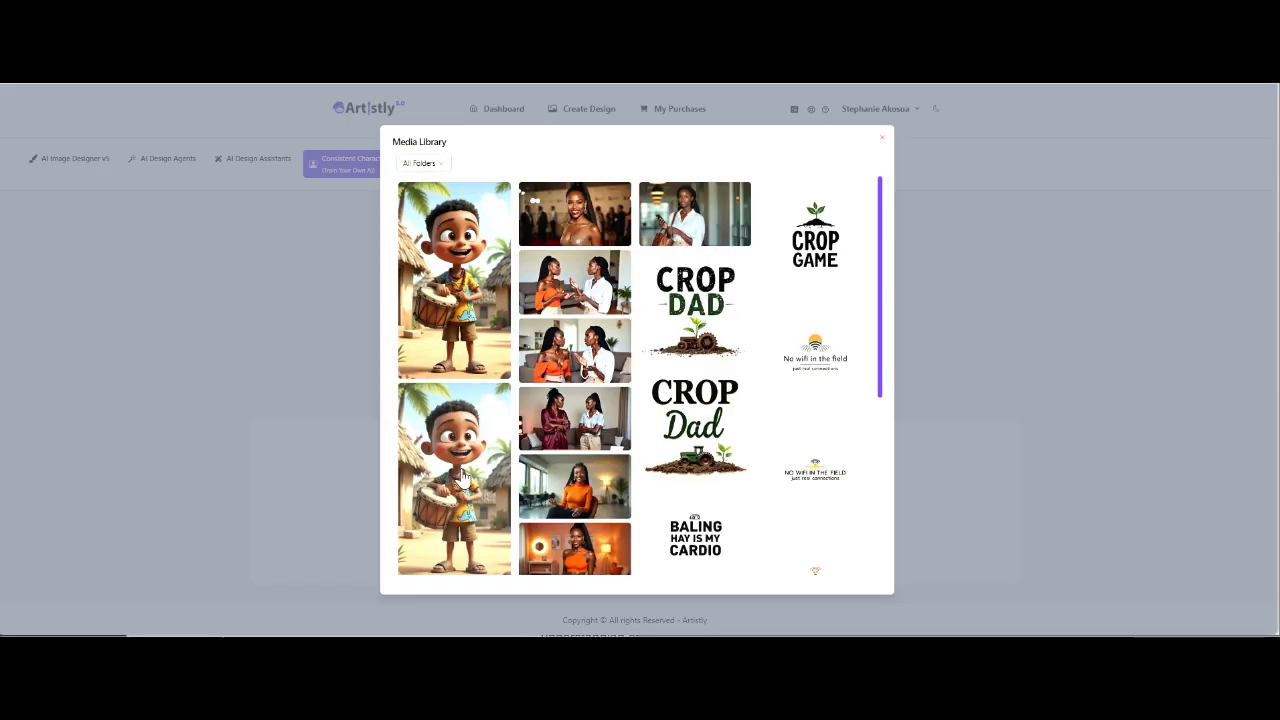
left_click(462, 479)
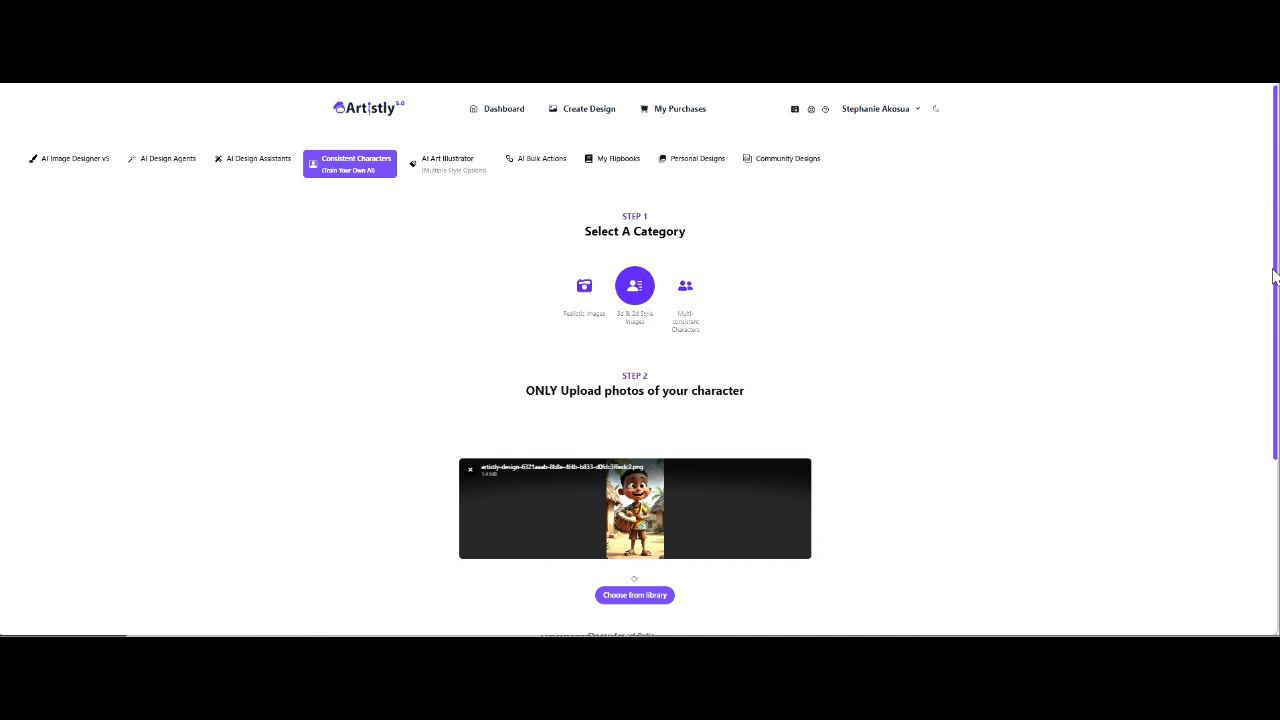
Step: Set the aspect ratio to 9:16 (768 X 1344) px, paste the Scene 2 prompt and generate the village square image
left_click_drag(1273, 271, 1271, 498)
left_click(1262, 498)
scroll(1140, 470, "down", 1)
scroll(1143, 477, "down", 3)
left_click(626, 400)
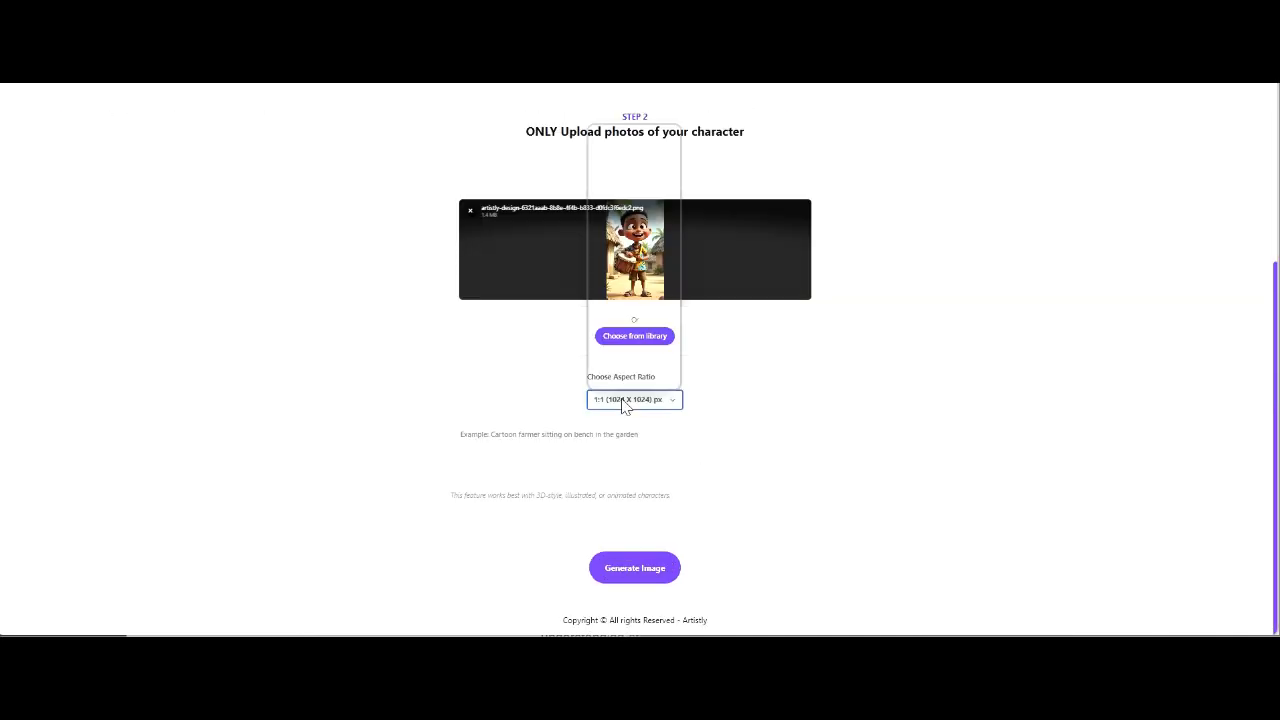
left_click(628, 354)
left_click(631, 441)
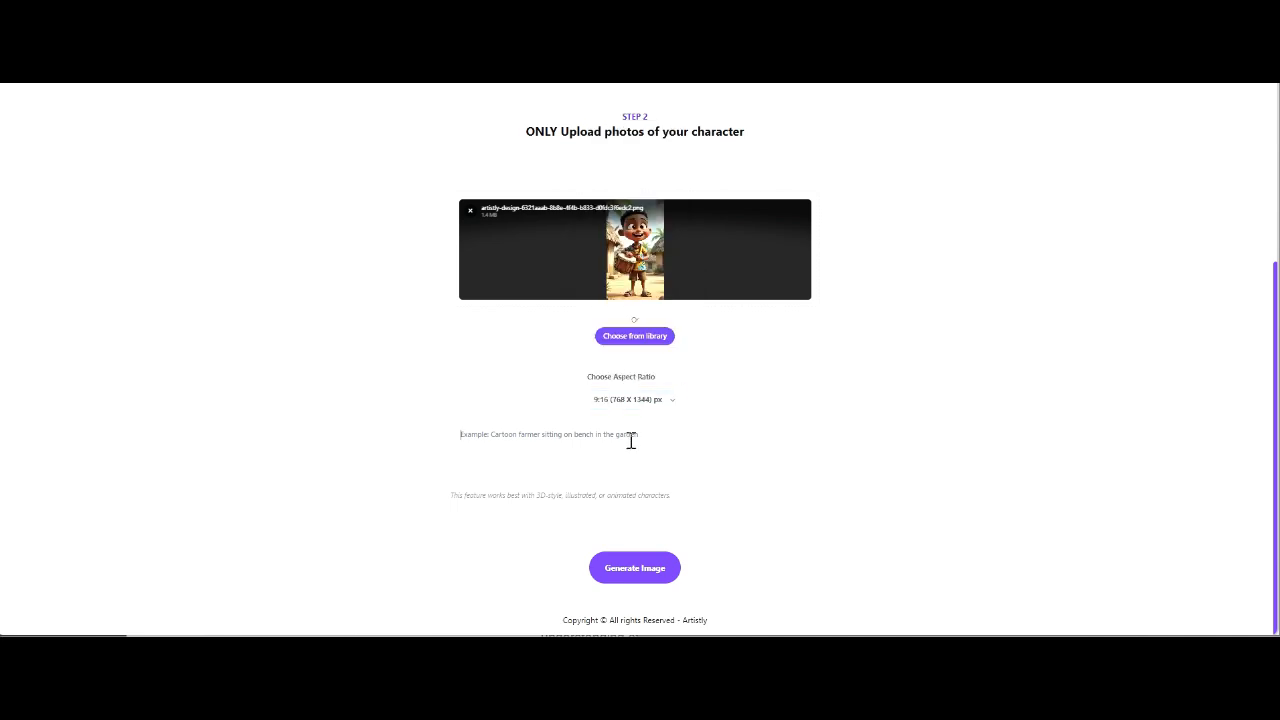
key("ctrl+v")
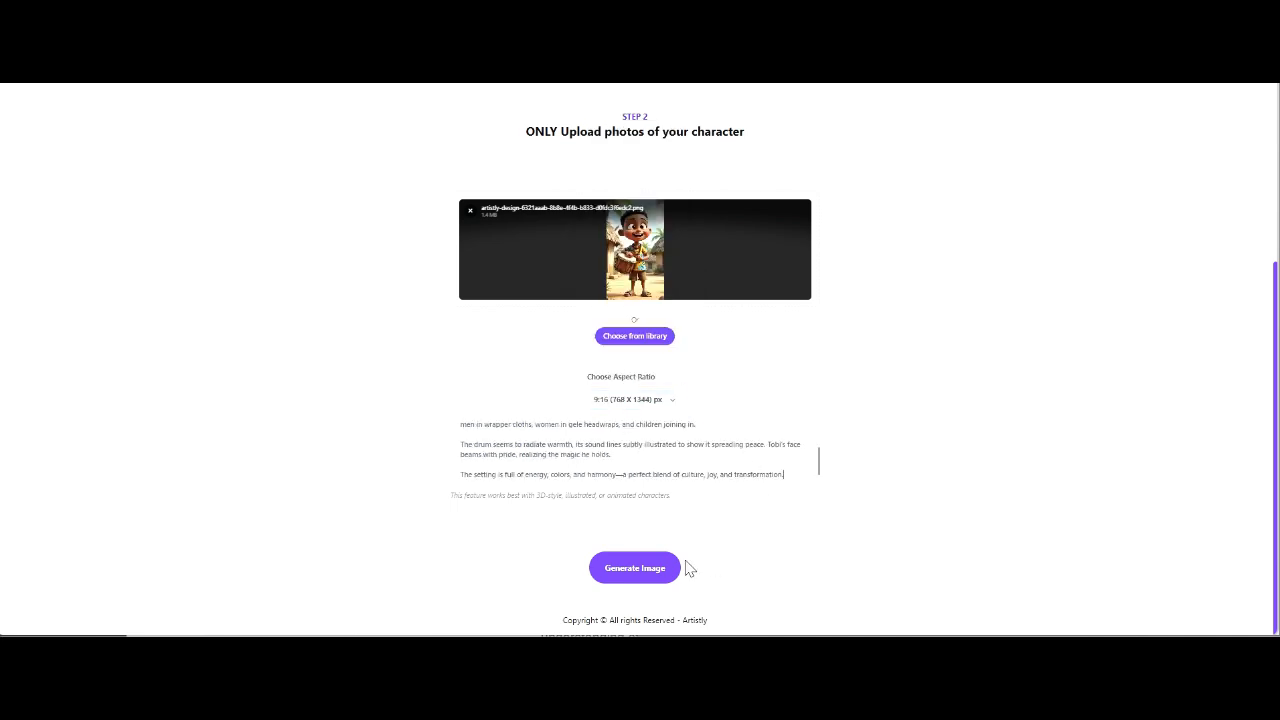
left_click(641, 585)
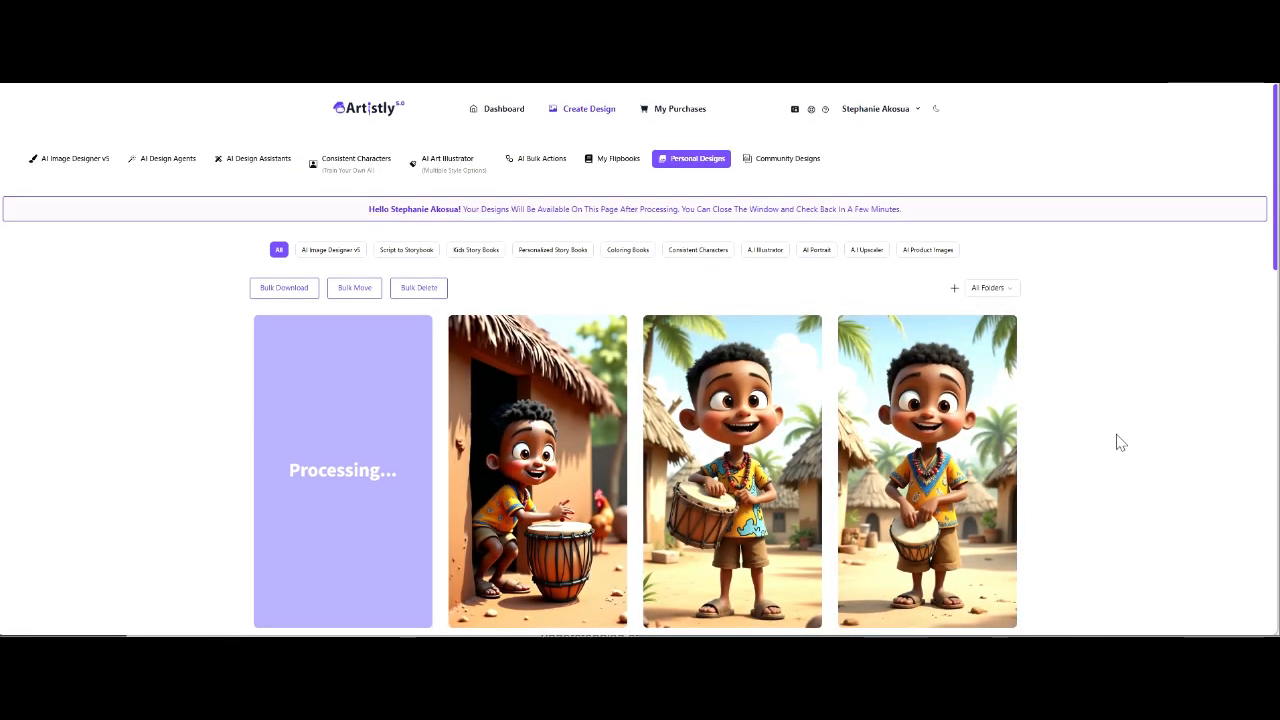
scroll(1117, 443, "down", 1)
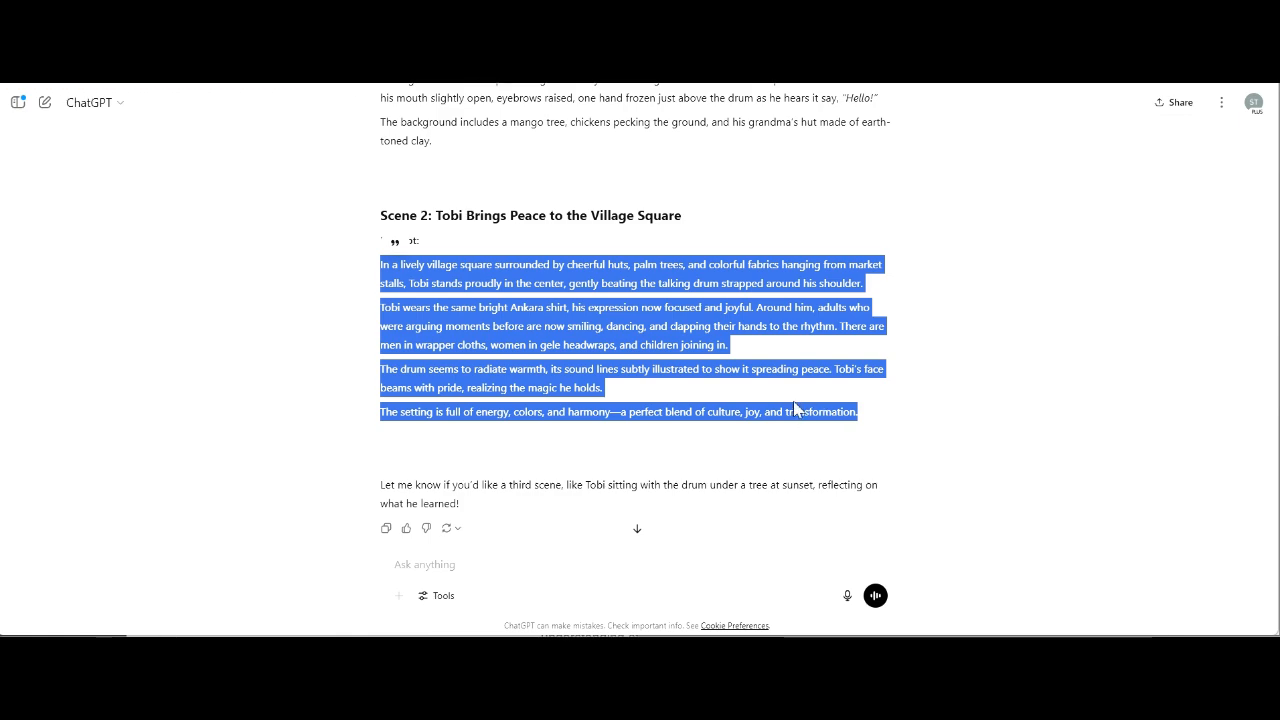
left_click(794, 406)
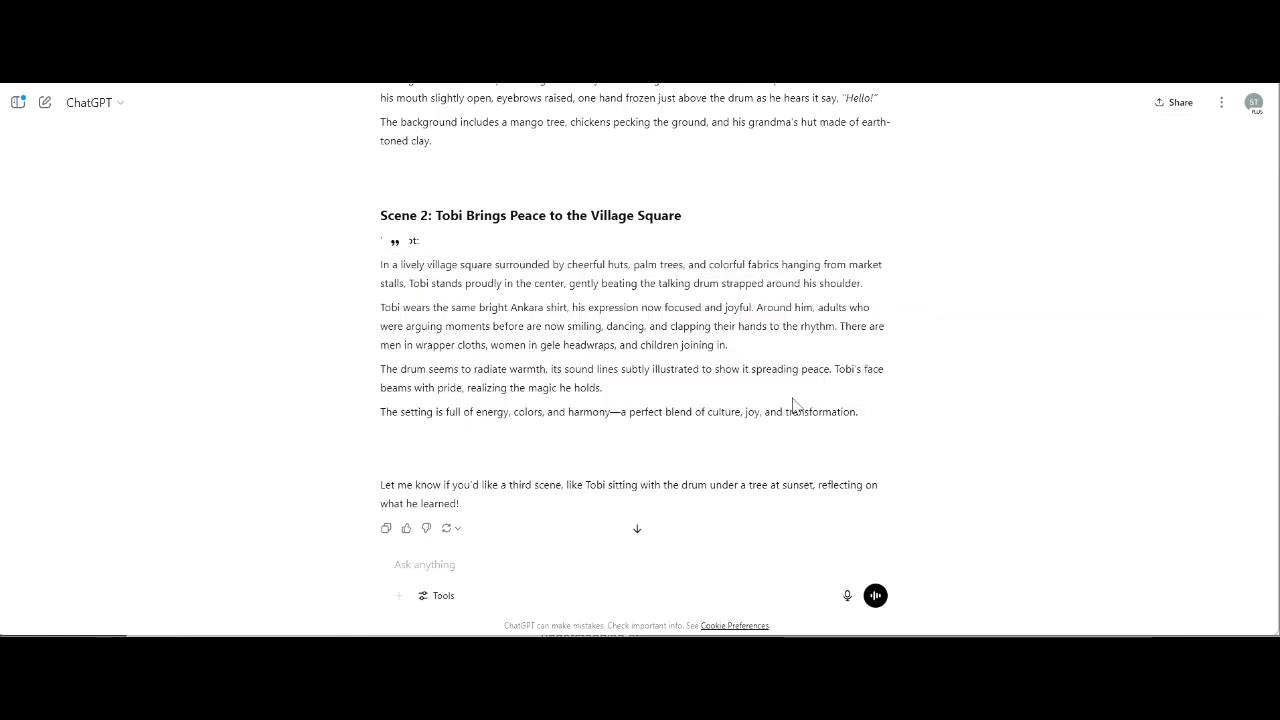
scroll(792, 405, "up", 1)
scroll(794, 406, "up", 10)
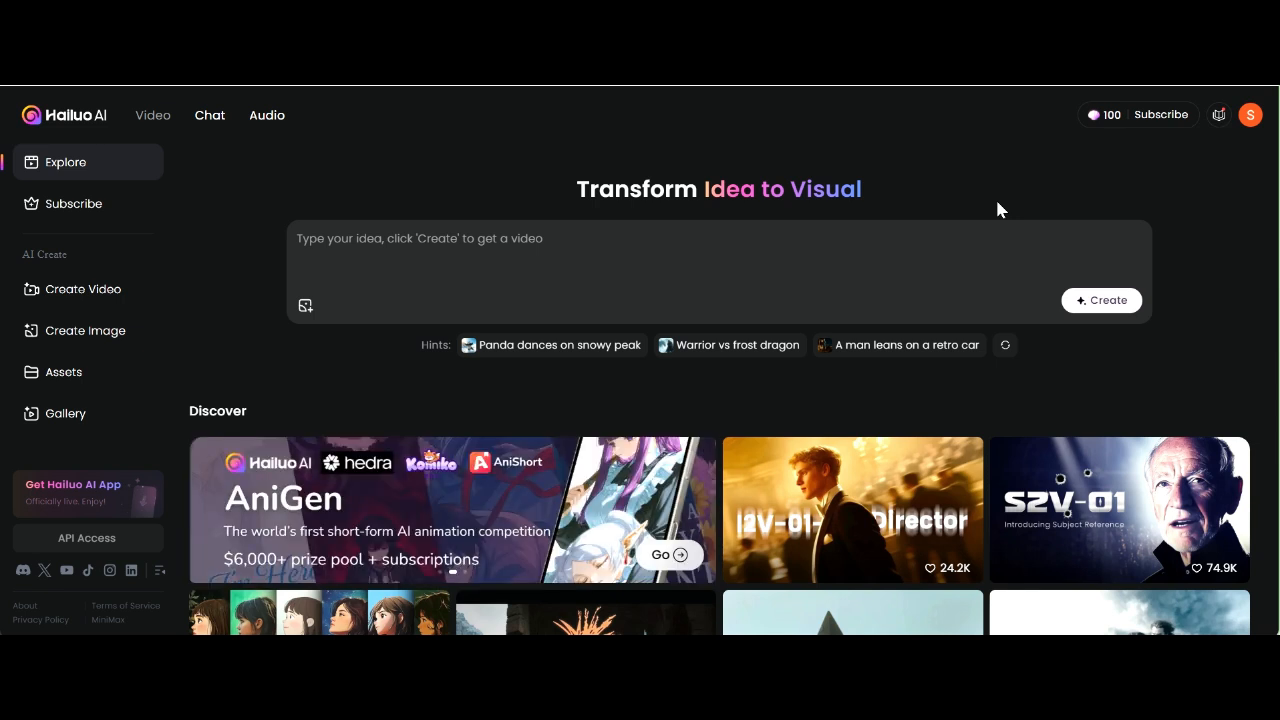
mouse_move(1089, 120)
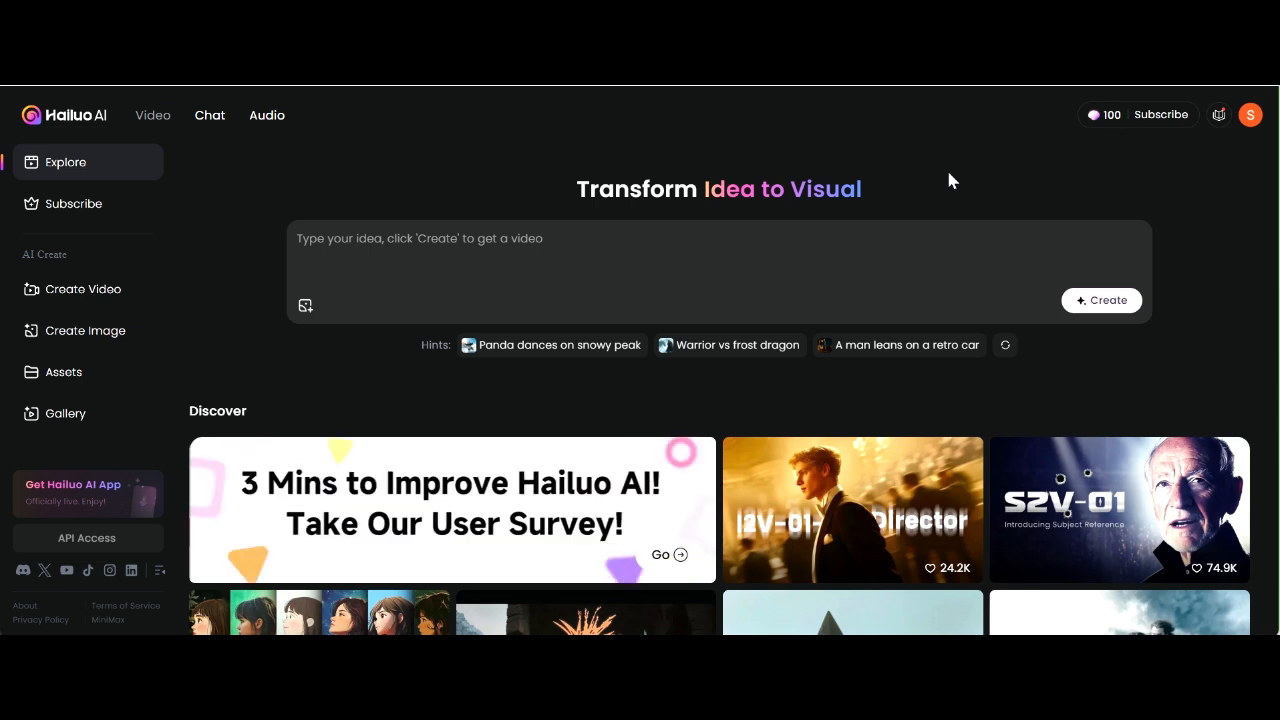
Step: Review the monthly Hailuo AI subscription plans and the features each one includes
left_click(66, 223)
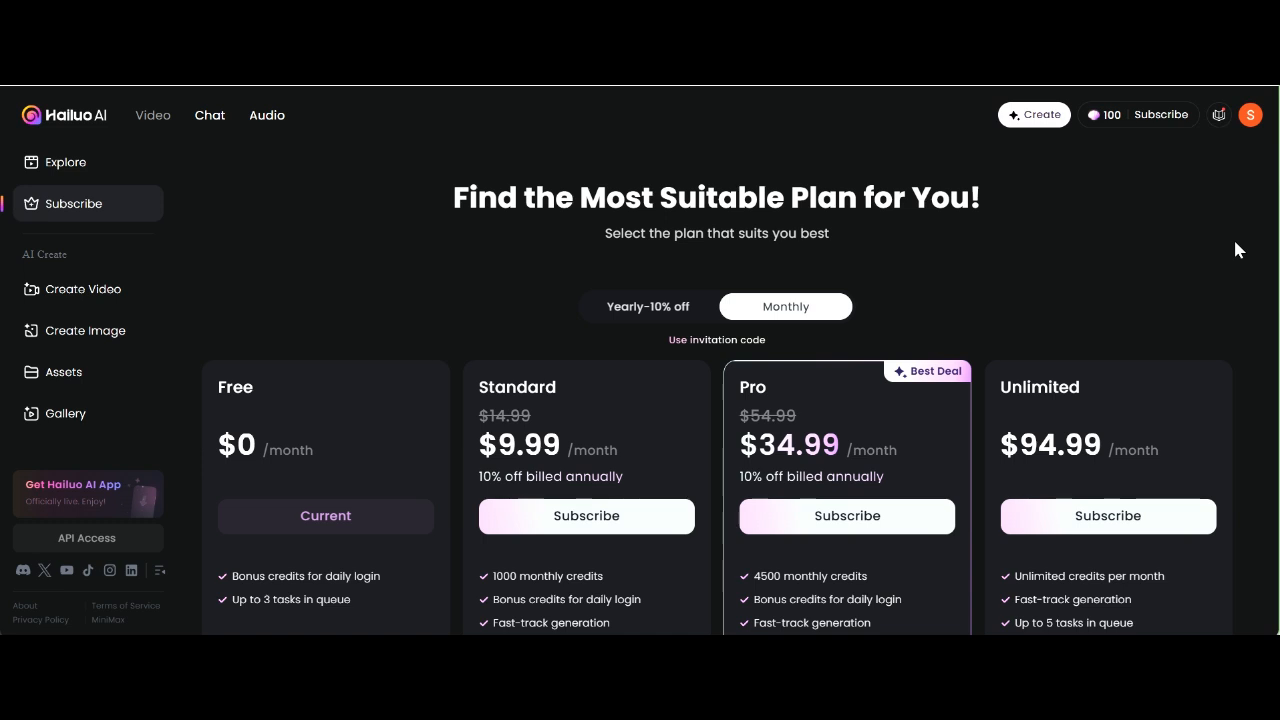
scroll(332, 544, "down", 2)
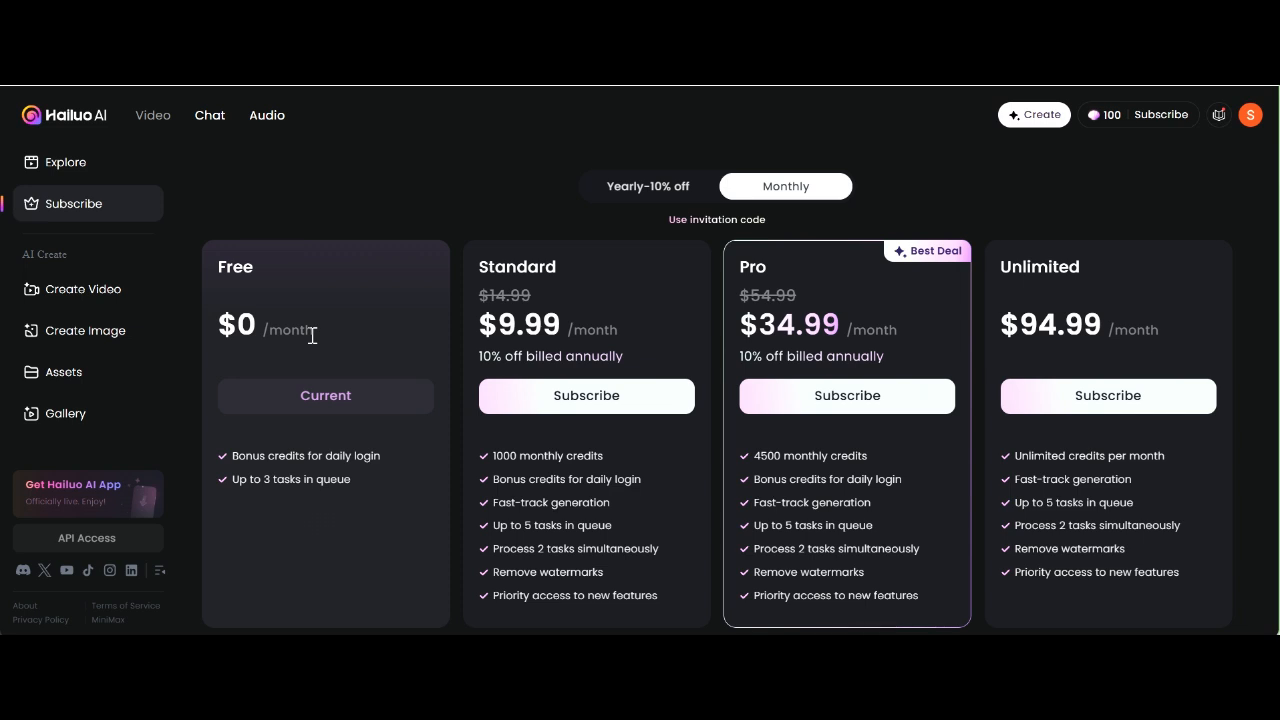
Step: Open video creation and enter the image-to-video prompt "Both of the woman are arguing and shouting at each other."
left_click(103, 297)
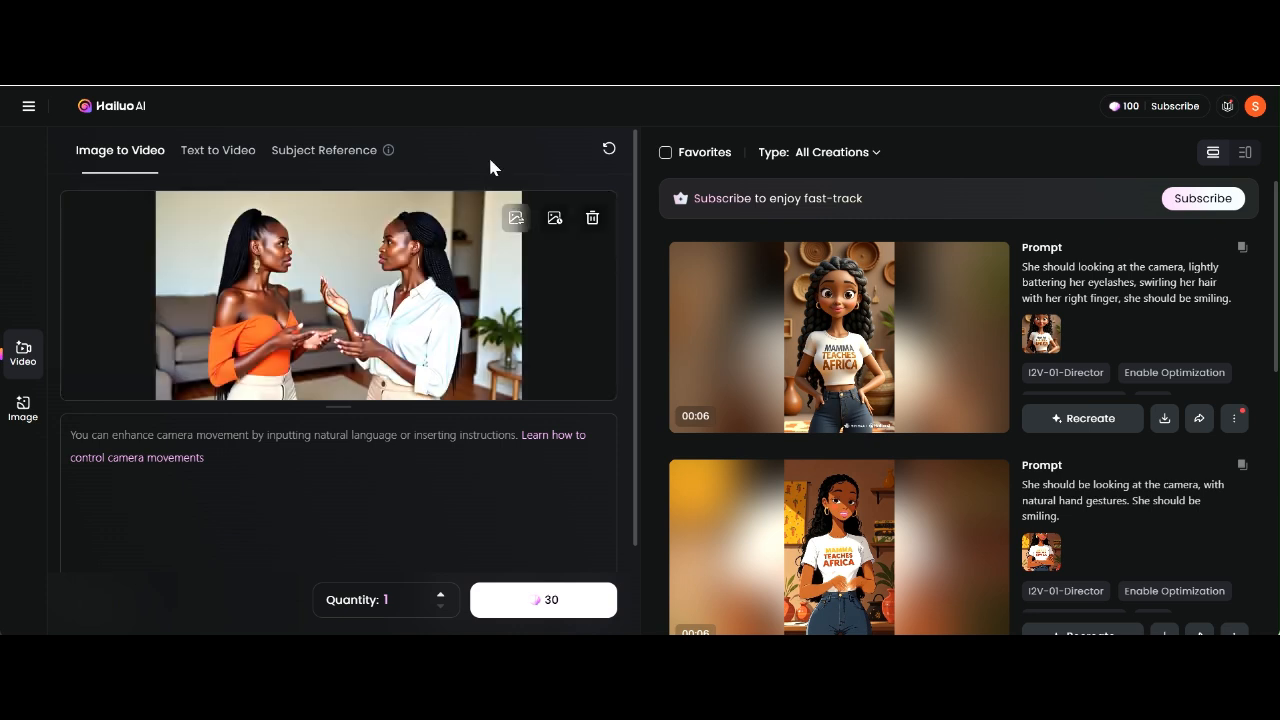
left_click(443, 440)
key("Caps_Lock")
type("T")
key("Caps_Lock")
type("wo")
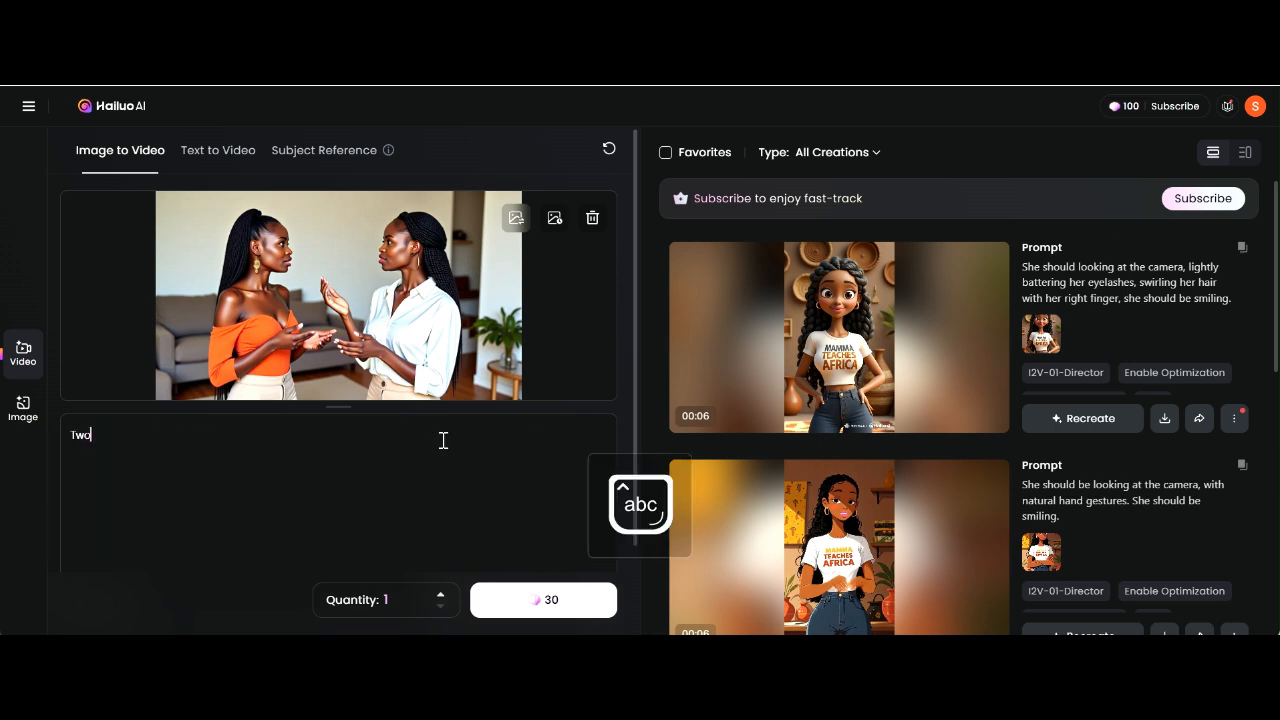
key("BackSpace")
key("BackSpace")
type("Both of the o")
key("BackSpace")
type("woman are arguing an")
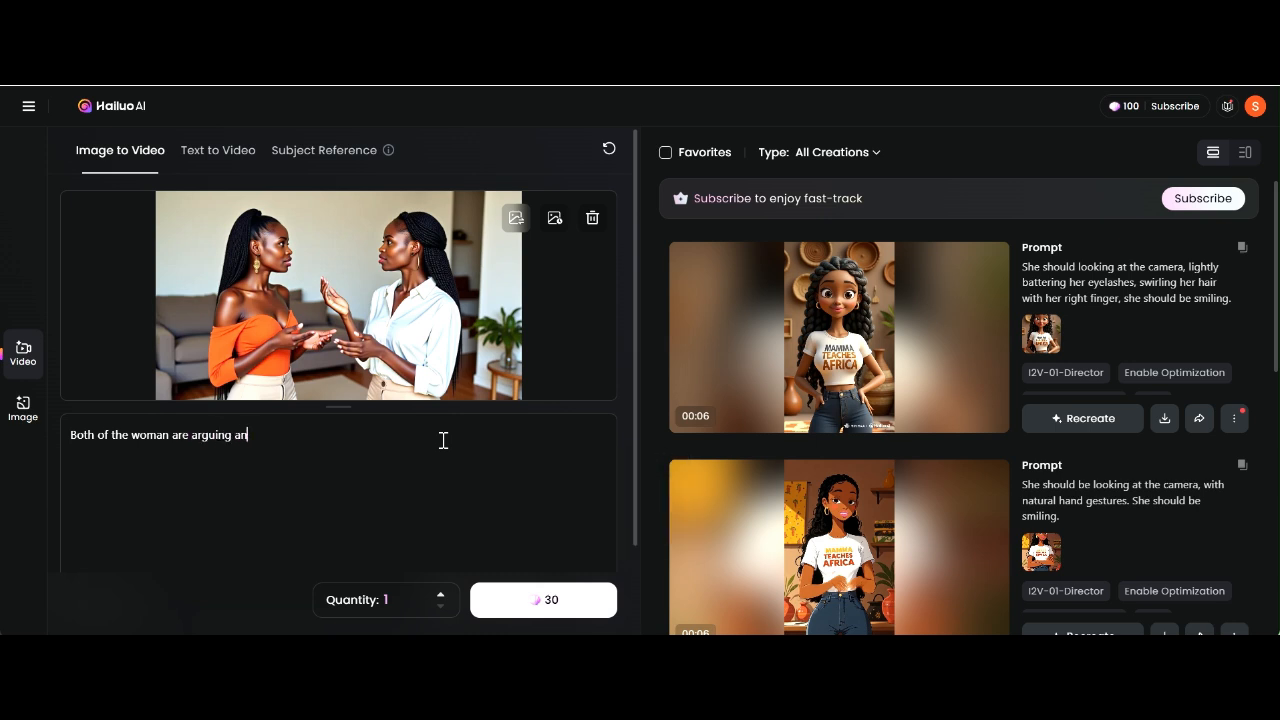
type("d shouting at each other.")
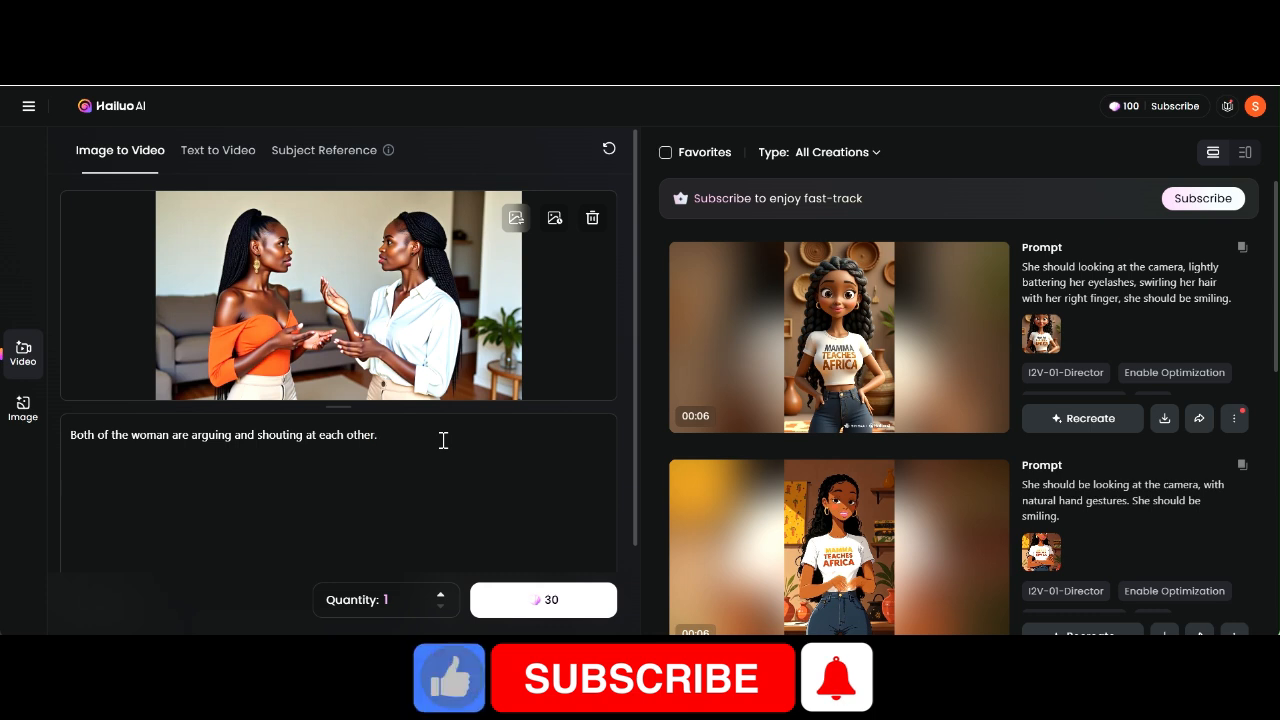
Step: Set the quantity to 1 and generate the video of the two women
left_click(441, 595)
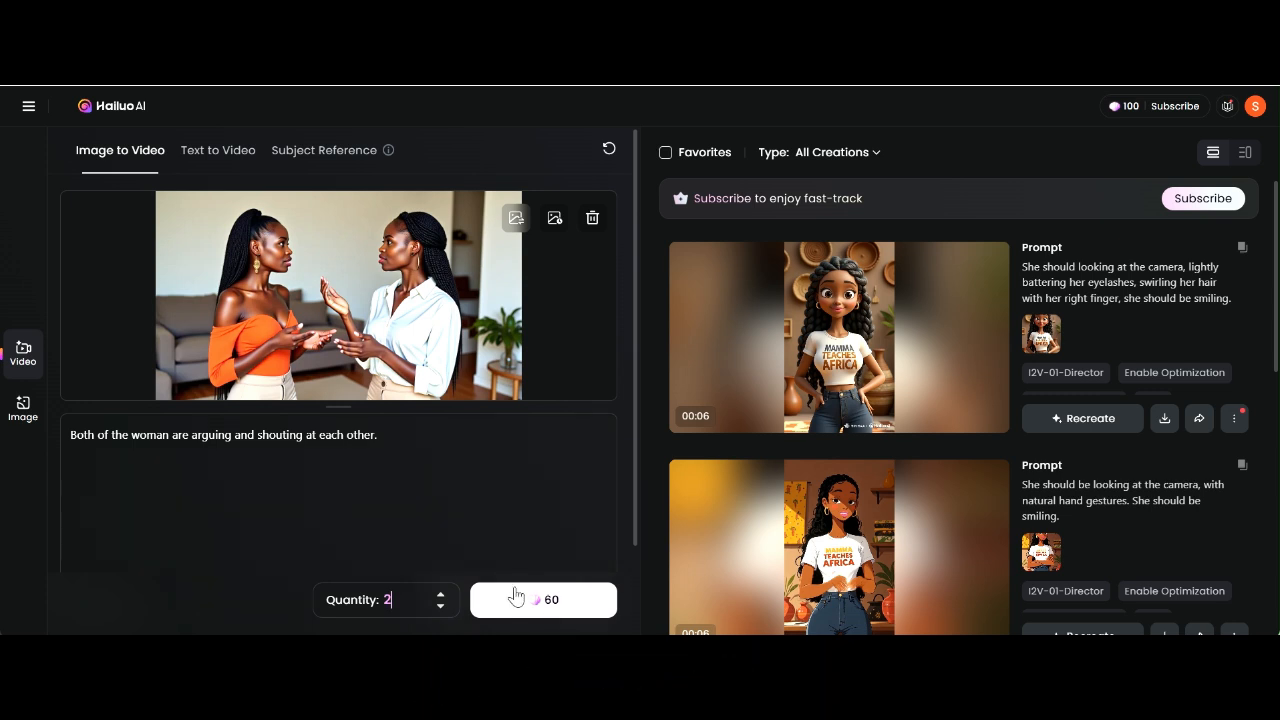
left_click(441, 606)
left_click(522, 610)
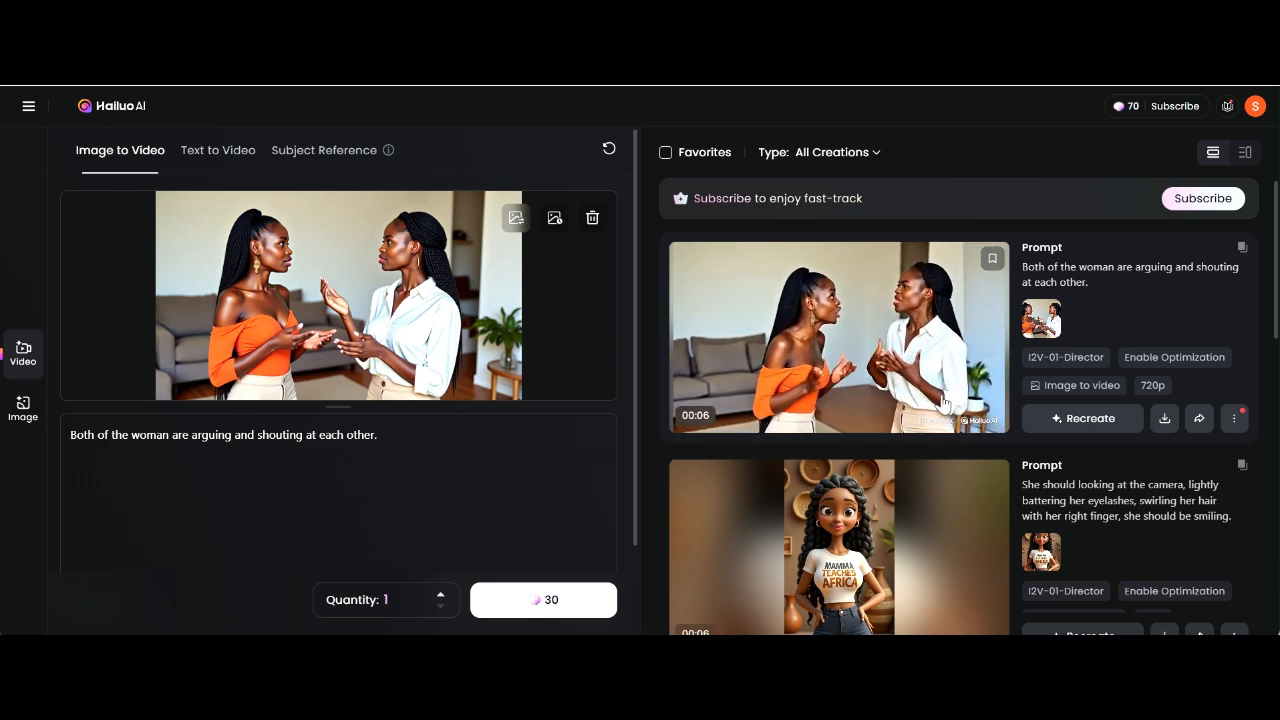
Step: Play the generated video of the two arguing women and return to the creation page
left_click(910, 340)
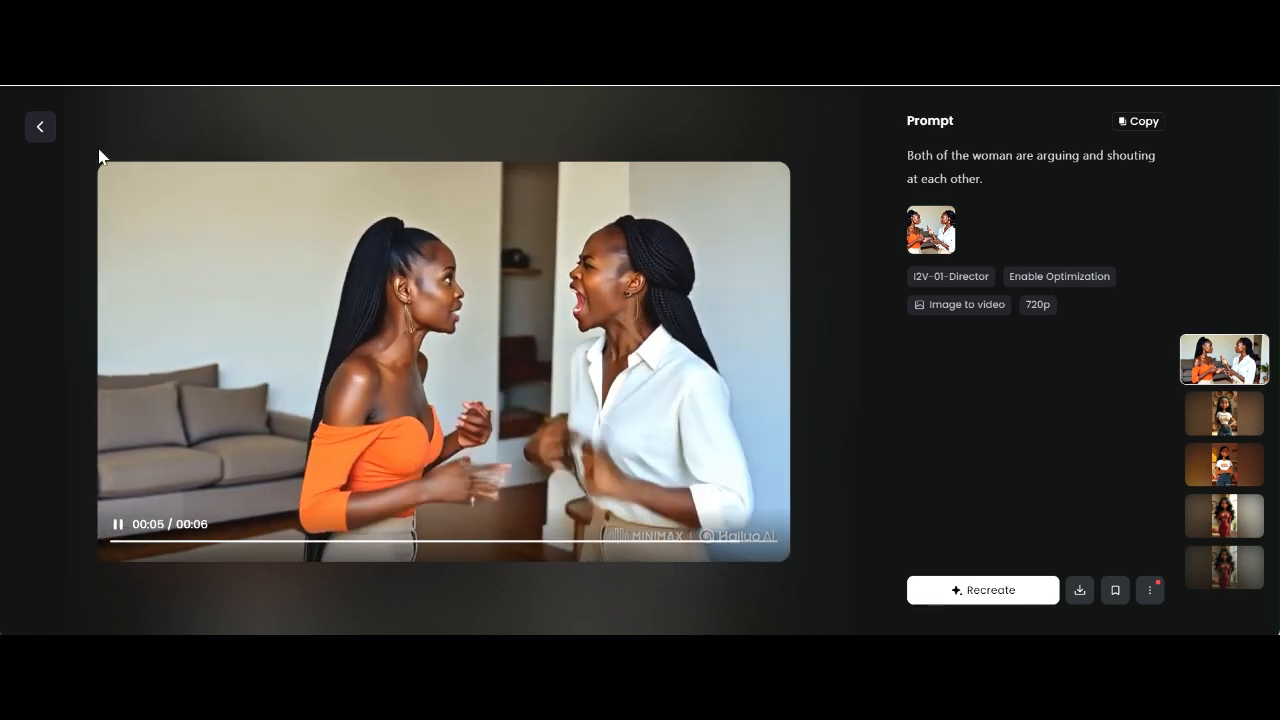
left_click(42, 127)
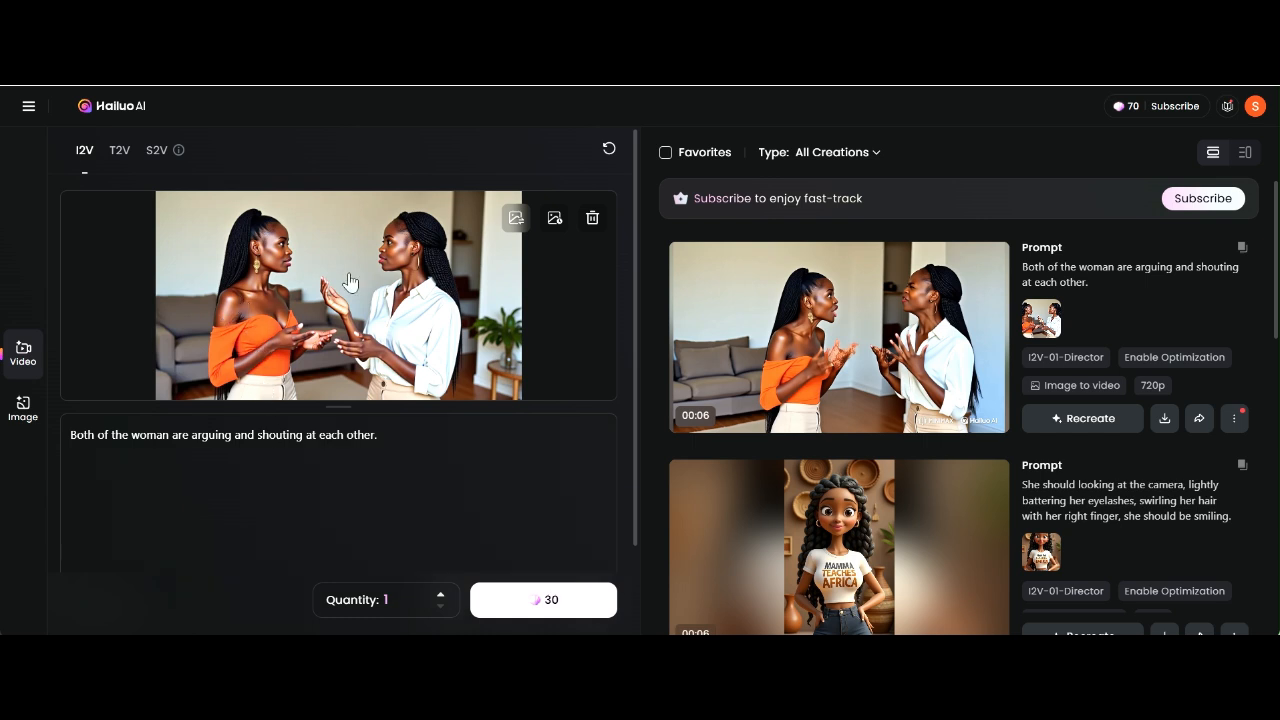
Step: Replace the image-to-video source picture with the image of the boy playing a drum beside the hut
left_click(16, 410)
left_click(24, 347)
left_click(593, 219)
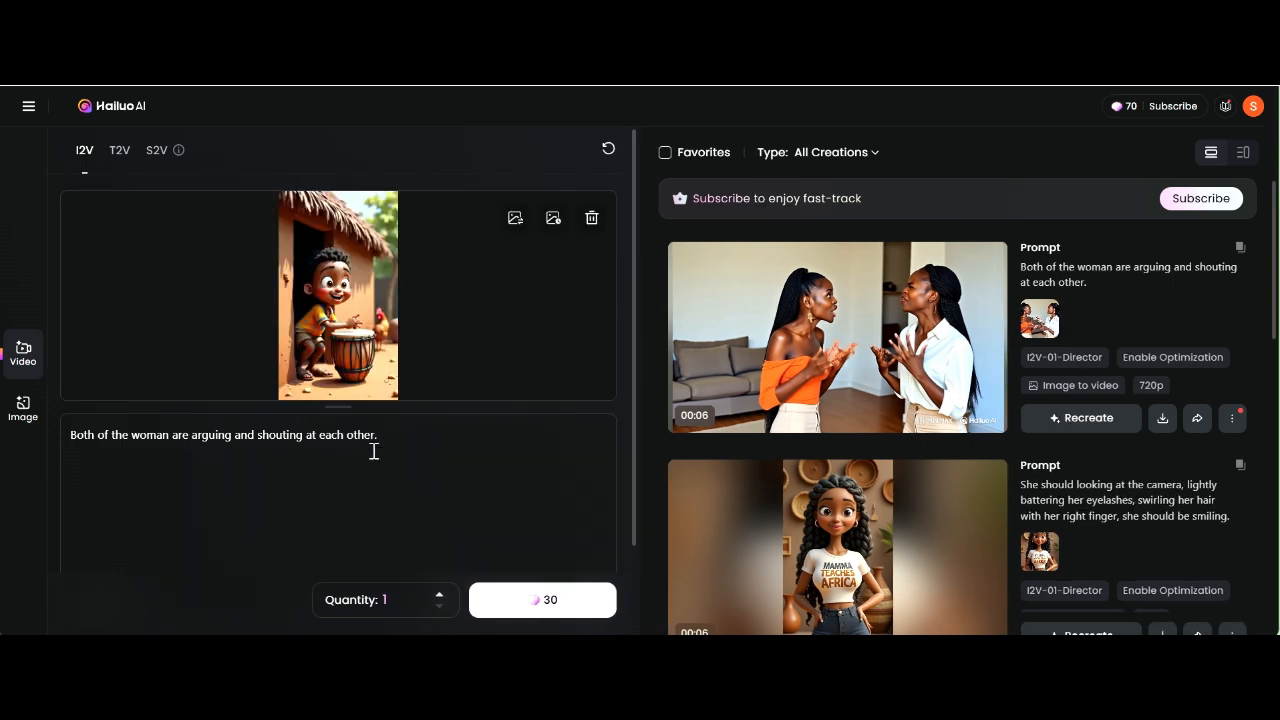
Step: Replace the prompt with "Boy is tapping the drum with excitement." and generate the video
left_click_drag(400, 434, 57, 436)
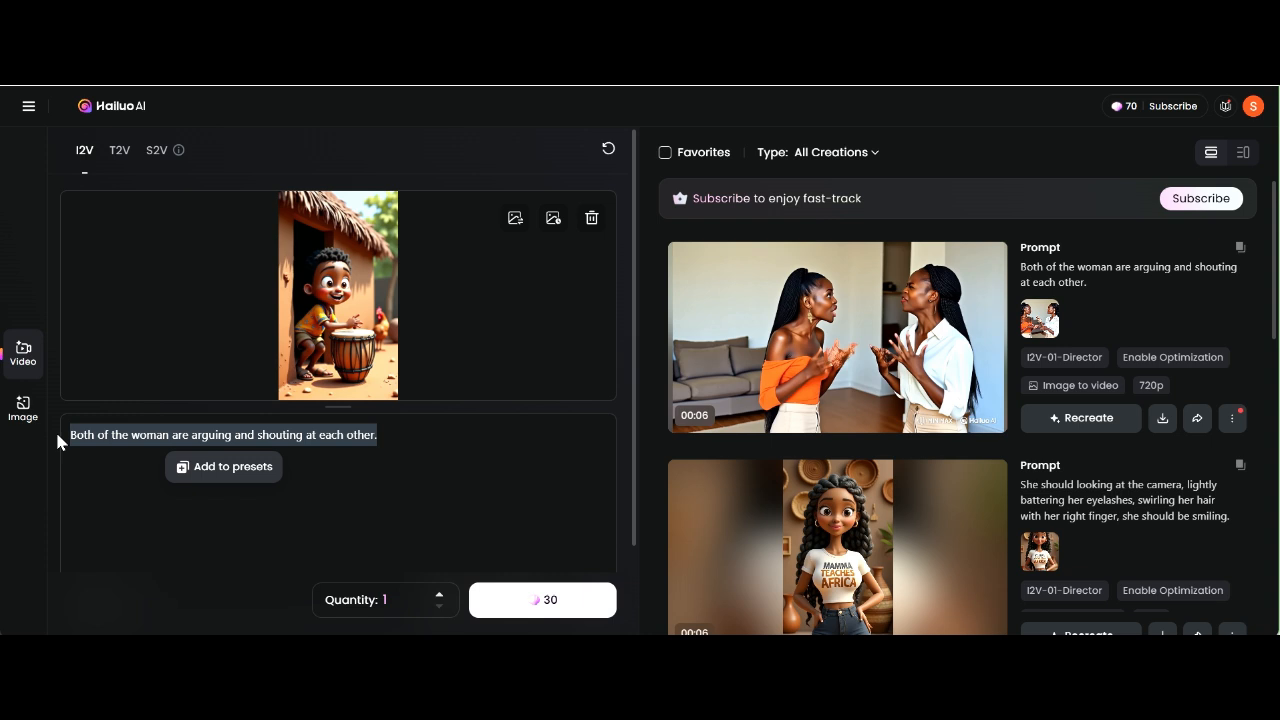
type("Boy is tappin")
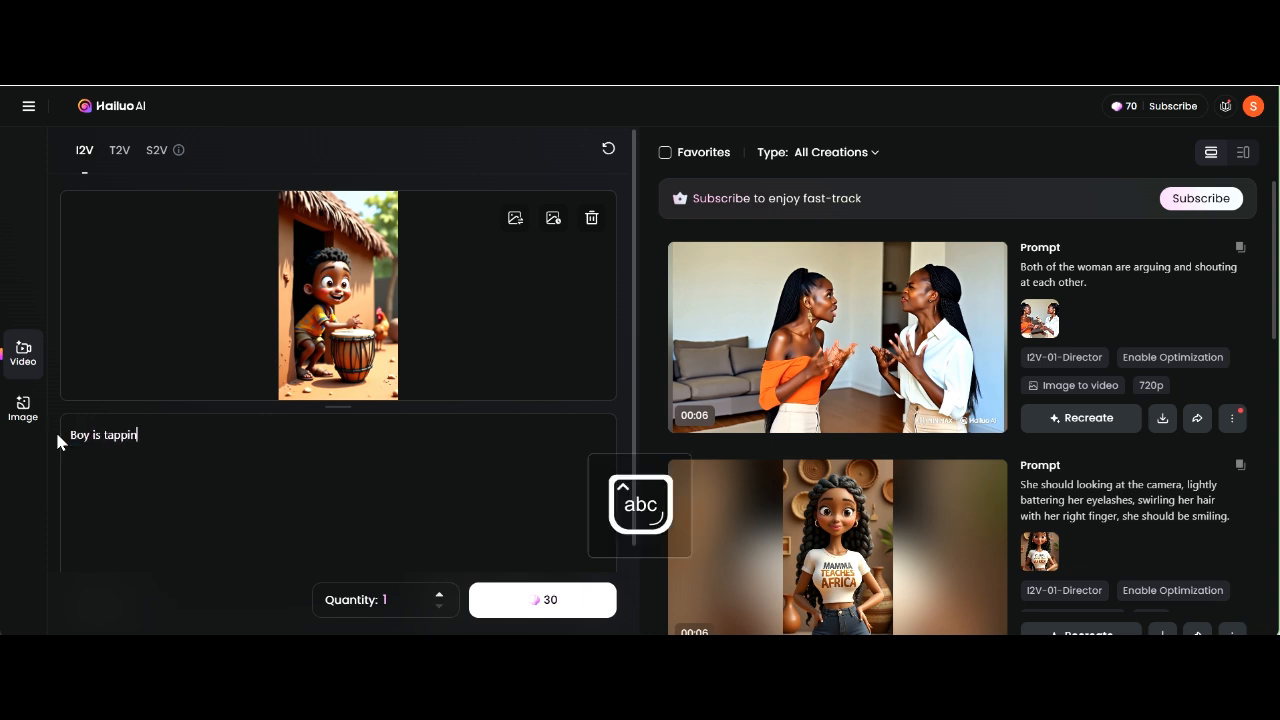
type("g the drum w")
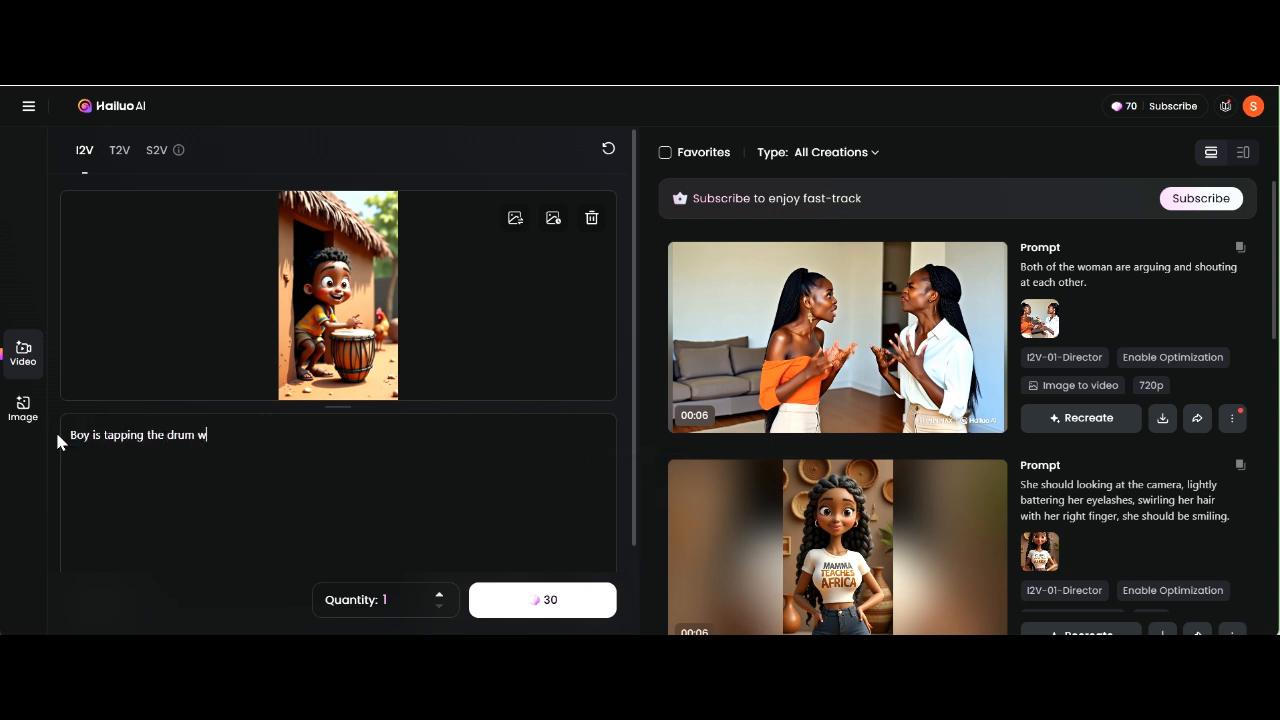
key("BackSpace")
type("with excitement.")
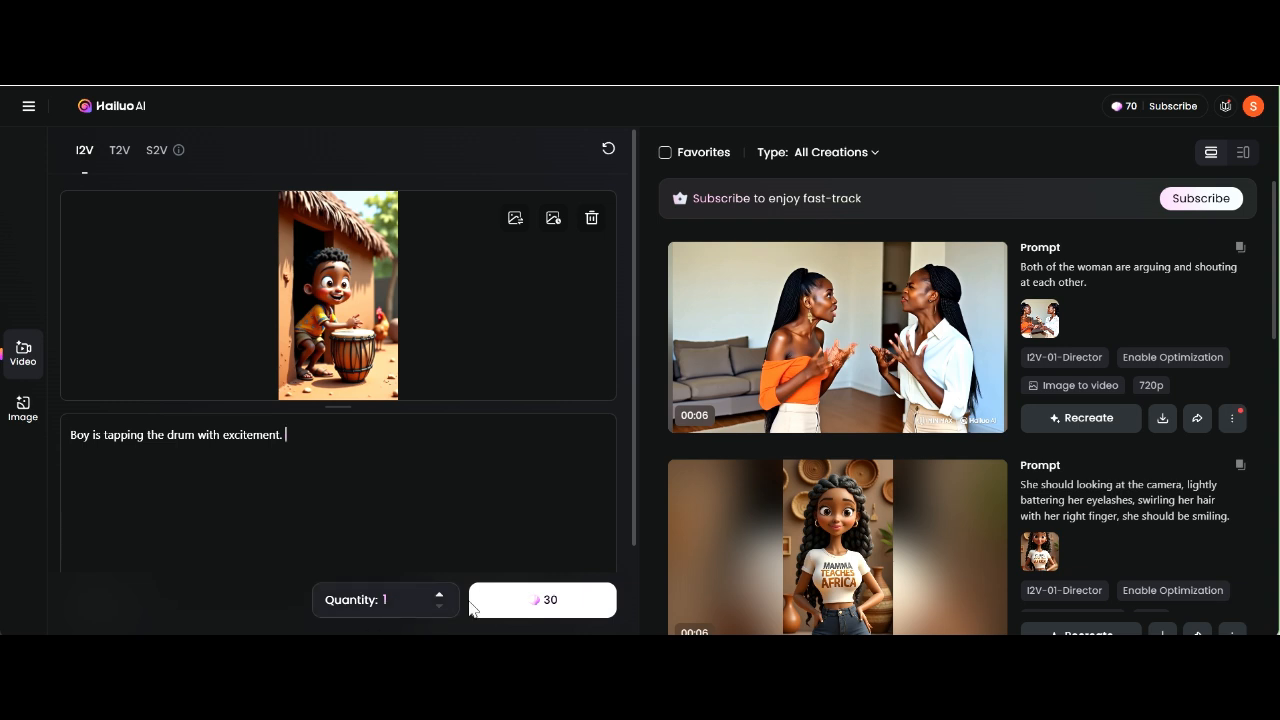
left_click(565, 612)
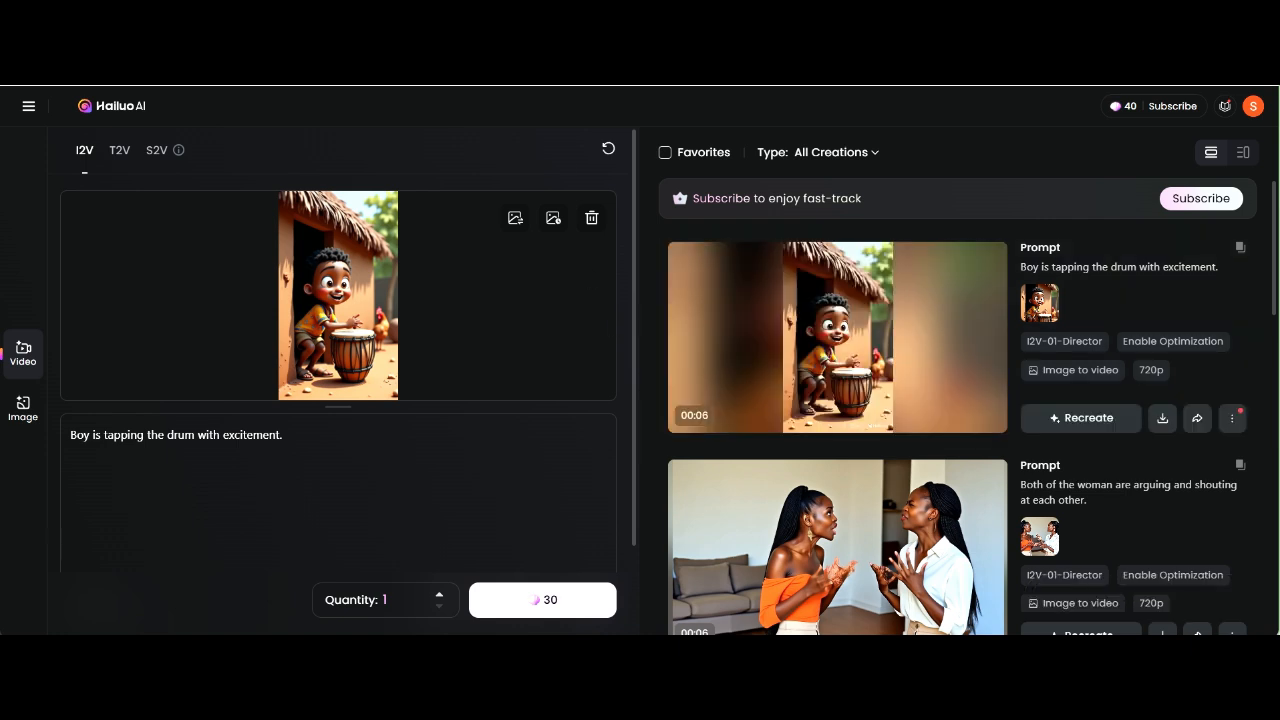
Step: Play the generated drumming boy video and switch to the video of the two arguing women
left_click(831, 330)
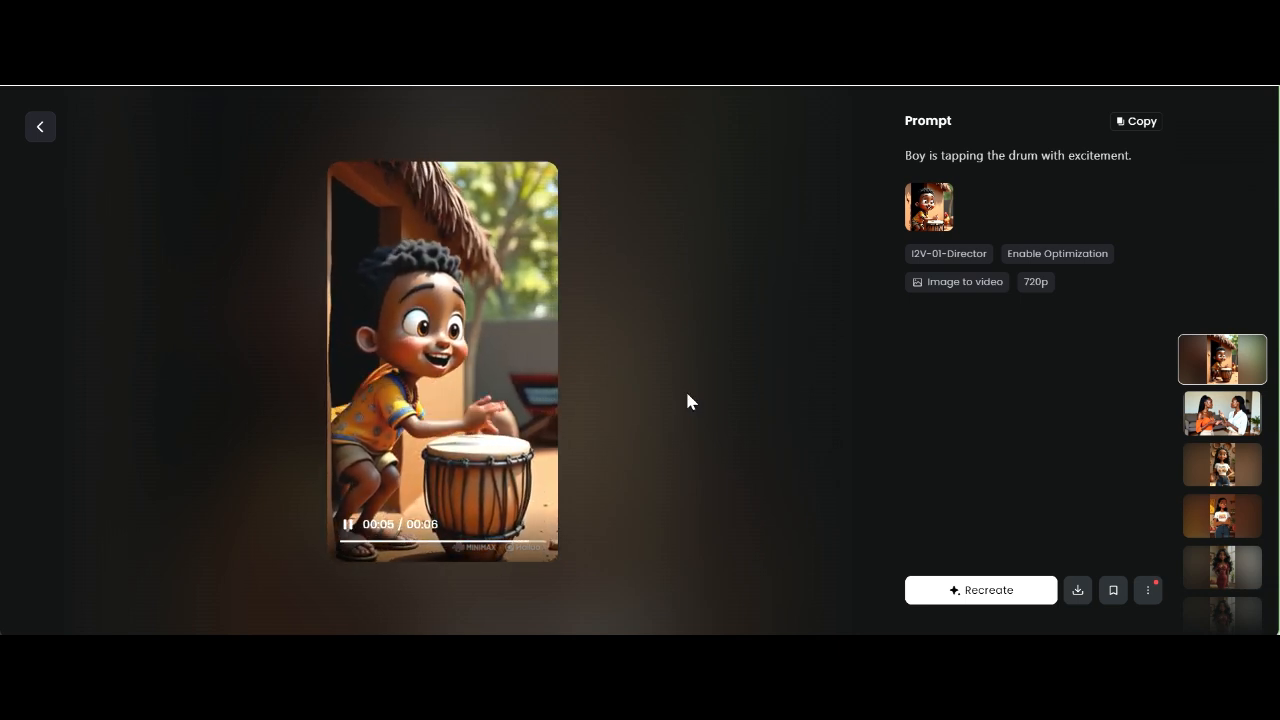
left_click(1210, 428)
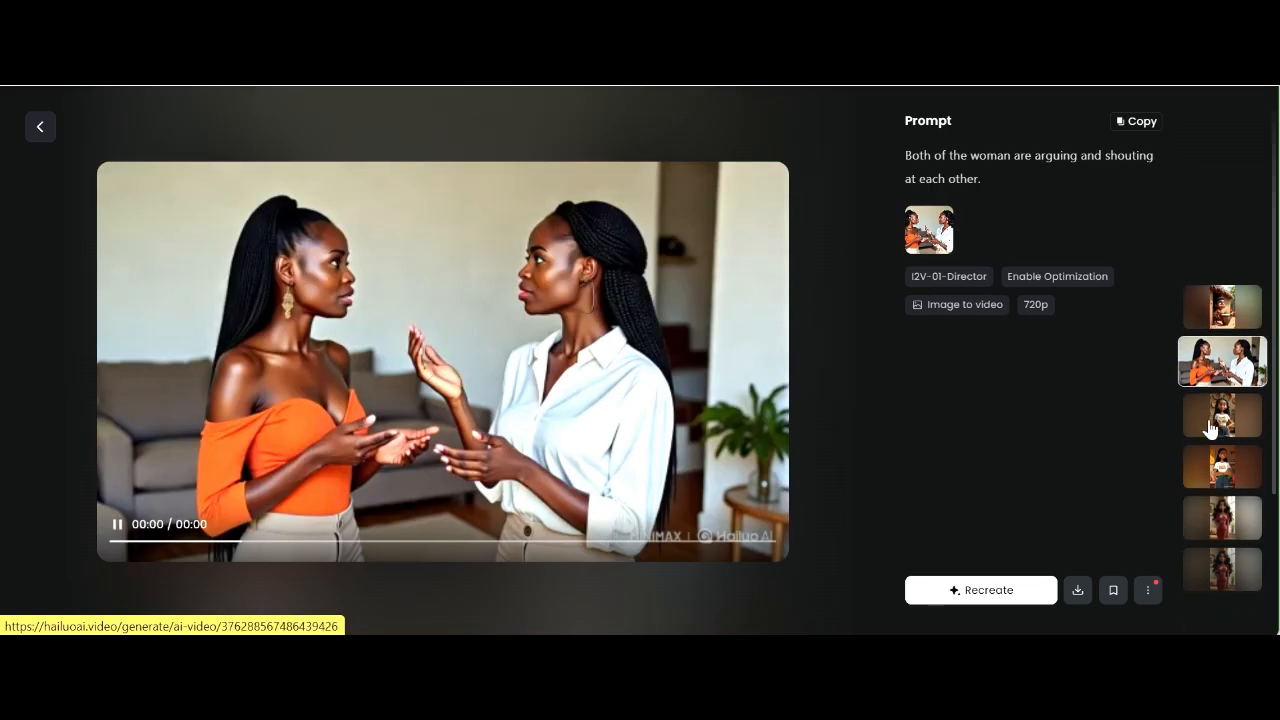